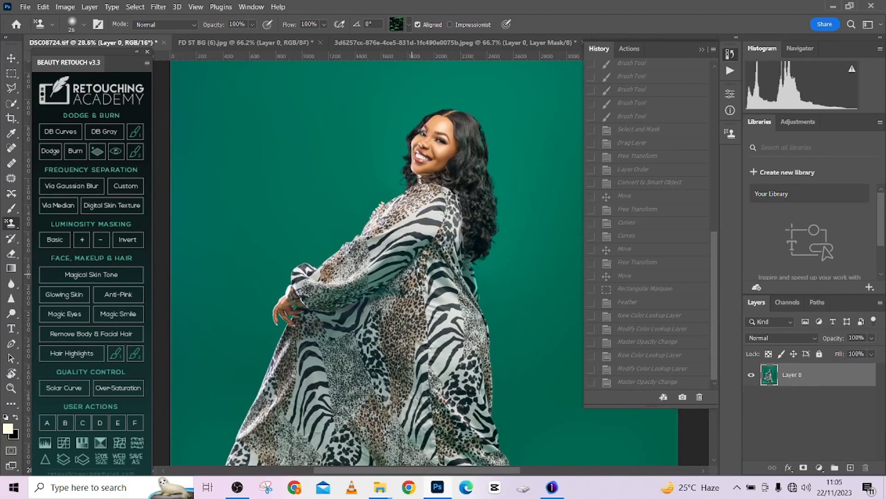
- Flatten the portrait document into a single background layer
key(alt)
scroll(358, 199, down, 4)
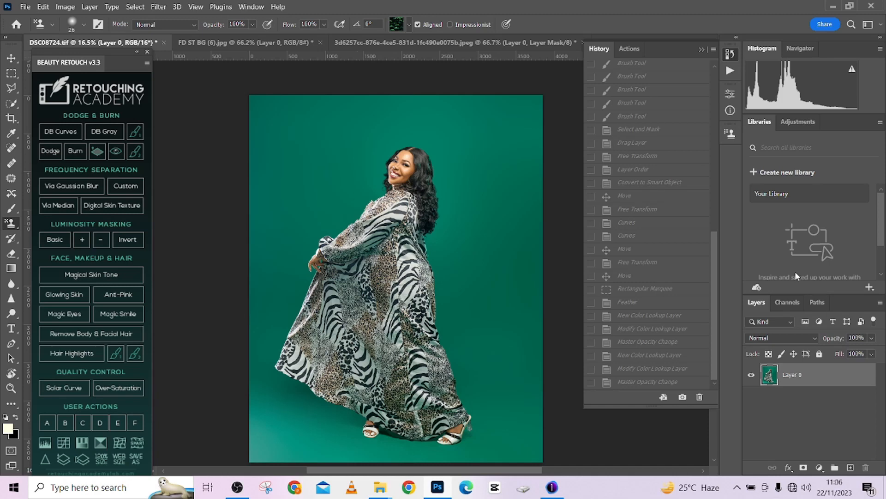
right_click(849, 376)
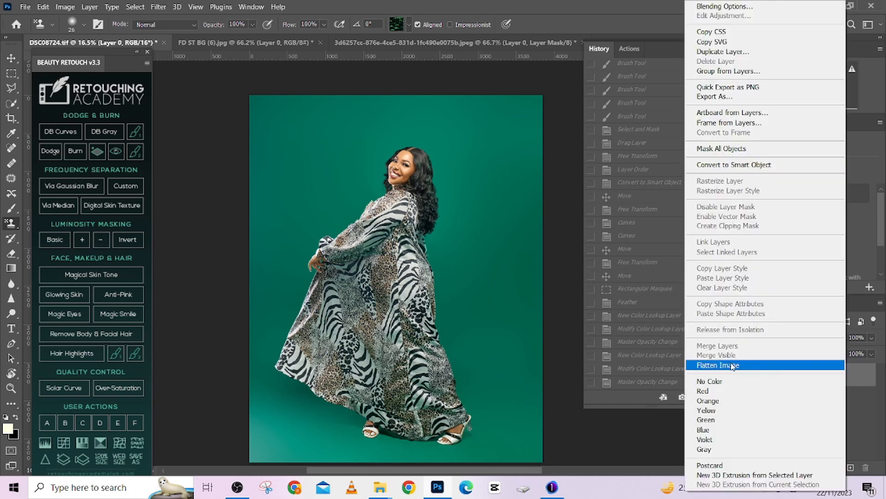
click(731, 365)
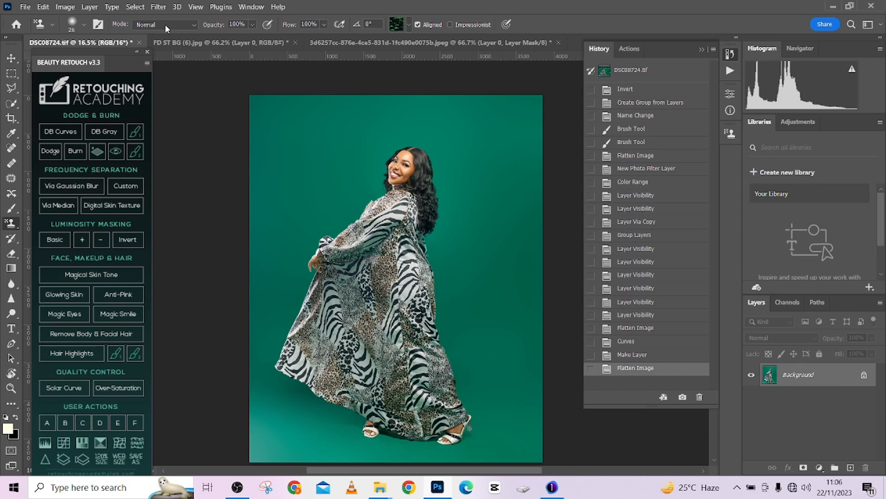
- Show the Properties panel, detach it as a floating panel, and bring its quick actions into view
click(251, 6)
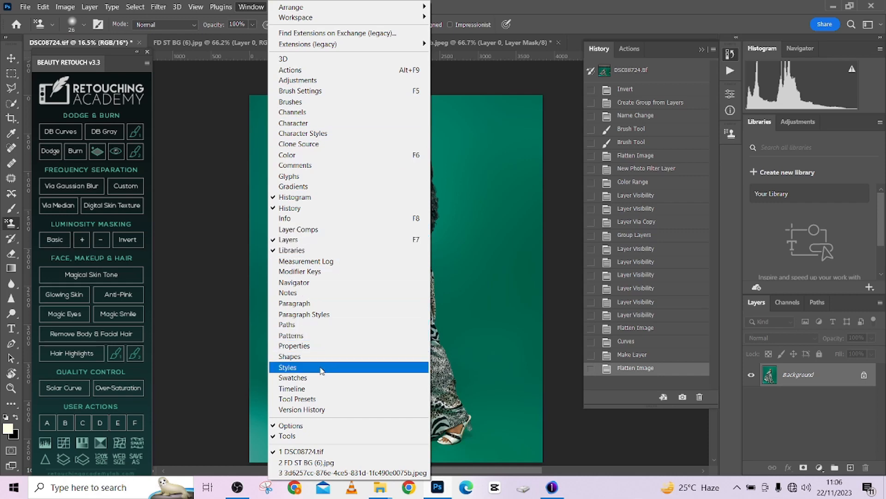
click(292, 345)
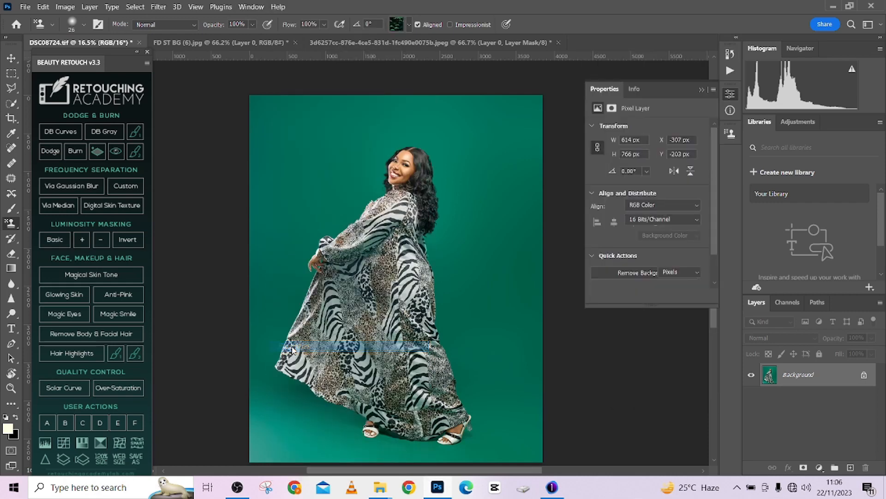
drag(664, 88, 660, 68)
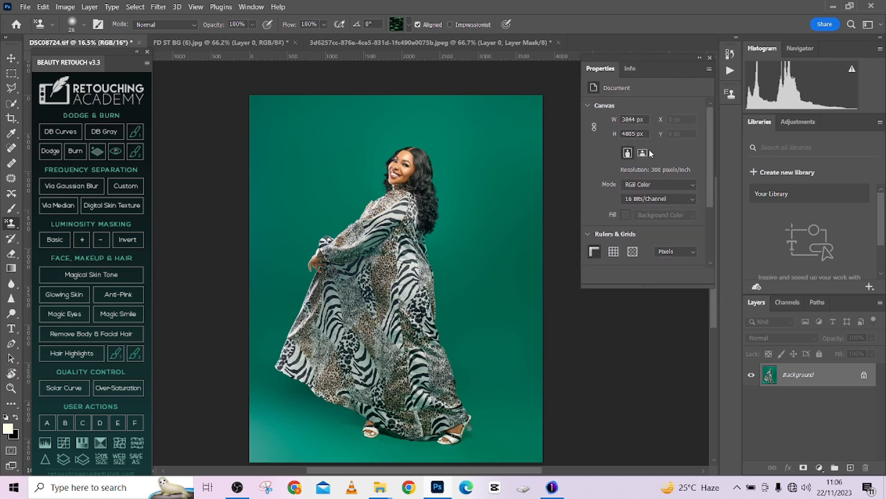
scroll(627, 205, down, 5)
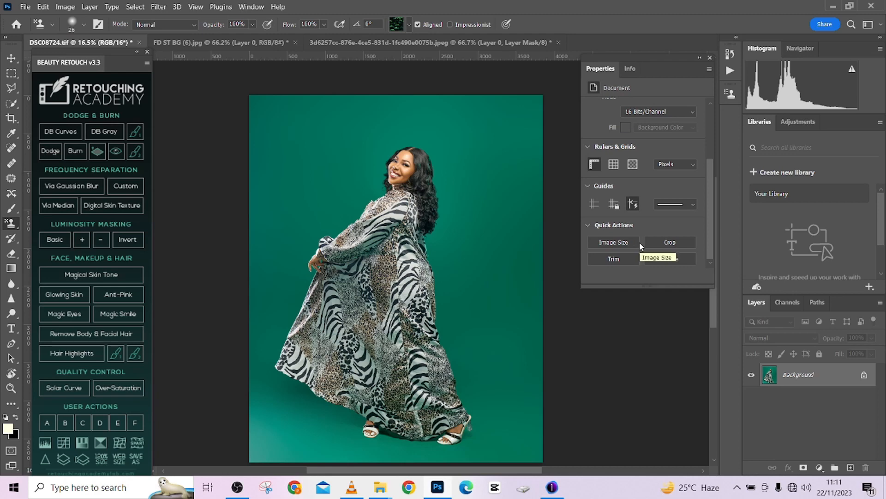
- Unlock the background layer and run Remove Background to mask out the green backdrop
click(864, 375)
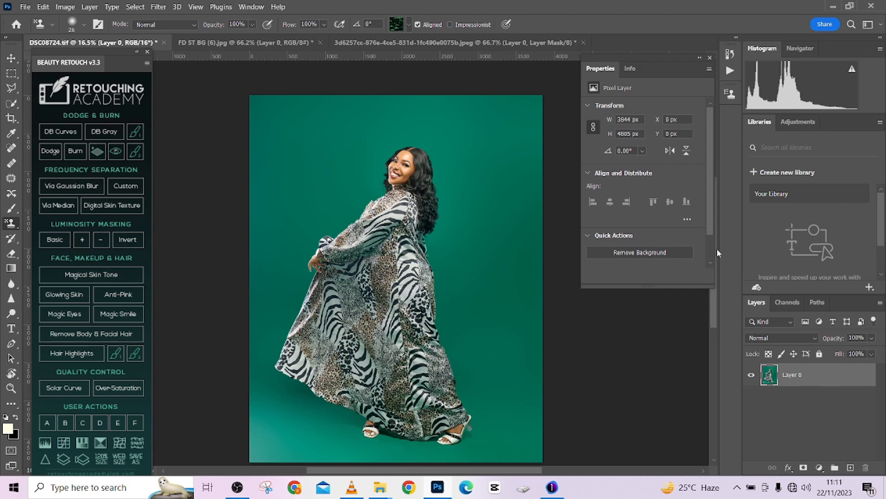
scroll(630, 235, down, 2)
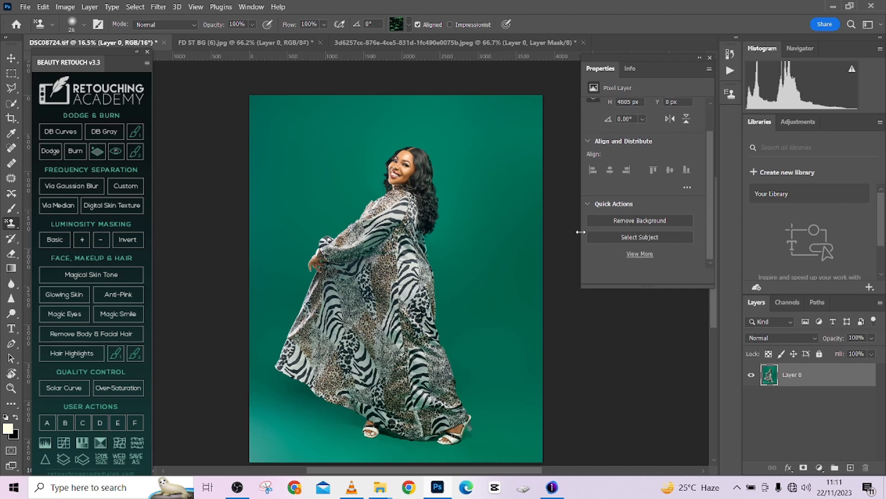
click(648, 217)
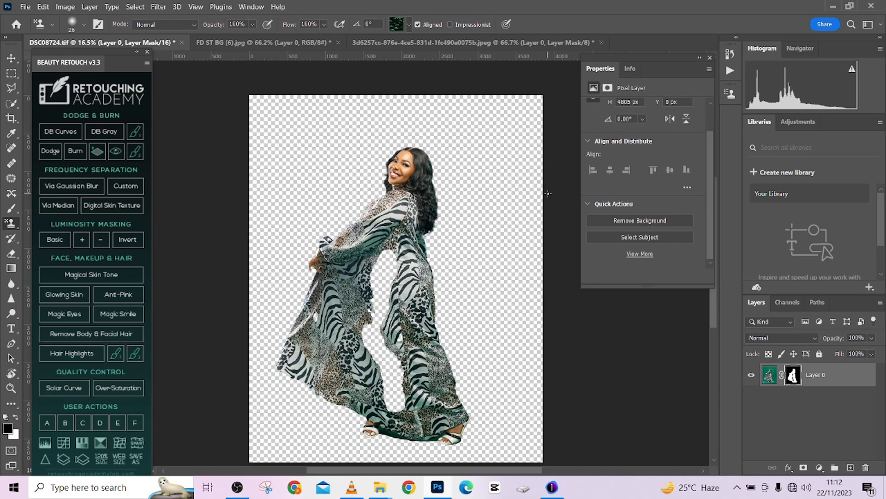
- Paint white on the layer mask with the Brush tool to restore the missing middle part of the dress
key(b)
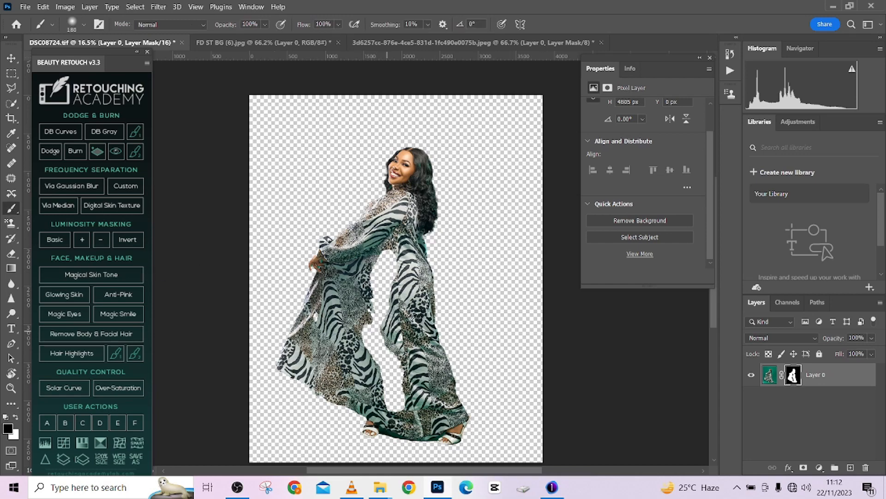
scroll(416, 314, up, 3)
key(x)
scroll(349, 300, down, 1)
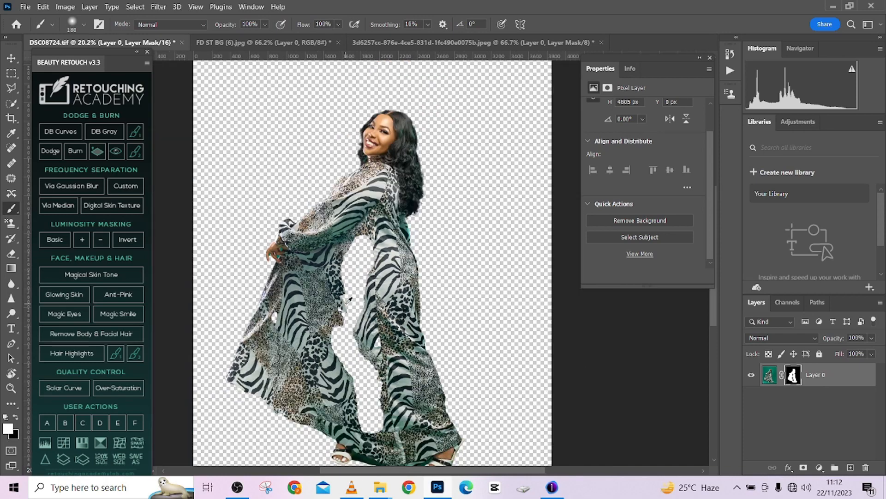
drag(339, 328, 372, 333)
mouse_move(343, 276)
mouse_down()
mouse_move(332, 302)
mouse_move(350, 293)
mouse_move(357, 325)
mouse_move(335, 354)
mouse_move(372, 404)
mouse_move(397, 409)
mouse_move(358, 418)
mouse_up()
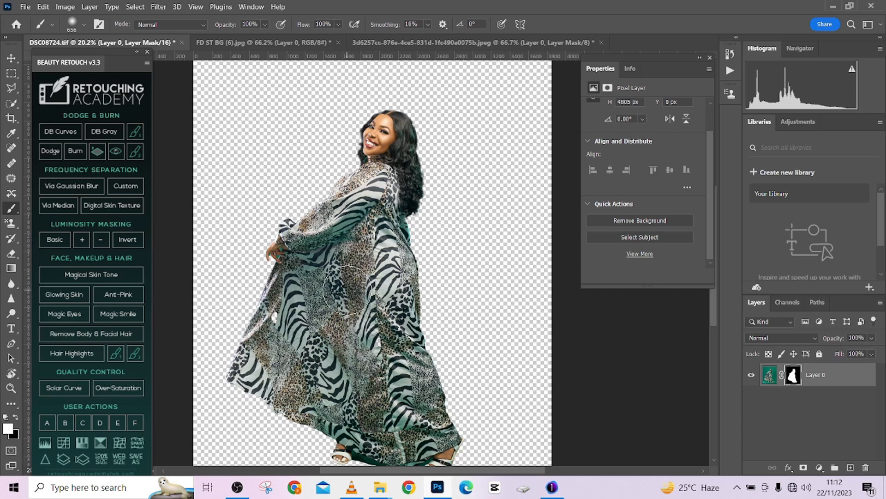
- Paint white on the mask with a smaller brush to restore the missing dress fabric below the woman's hand
key(bracketleft)
key(bracketleft)
key(bracketleft)
key(bracketleft)
key(bracketleft)
key(bracketleft)
drag(285, 299, 271, 329)
key(bracketleft)
key(bracketleft)
- Examine the lower edge and hem of the cut-out dress up close
scroll(352, 287, down, 2)
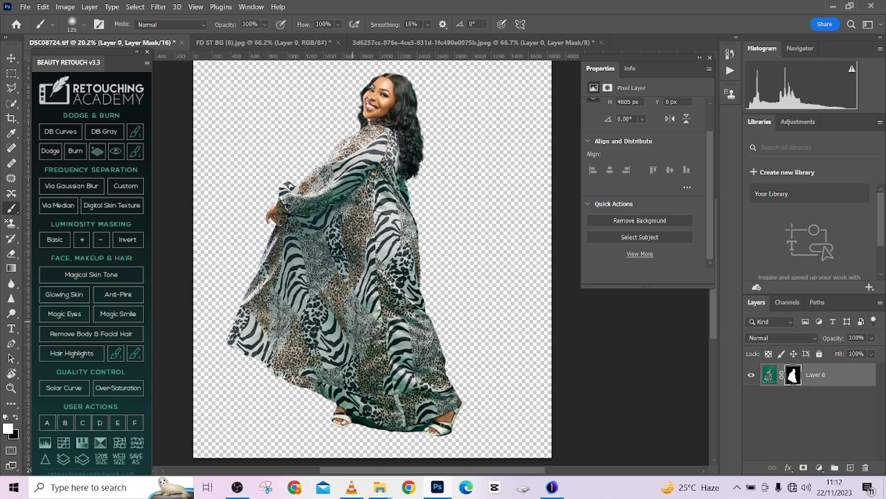
key(bracketright)
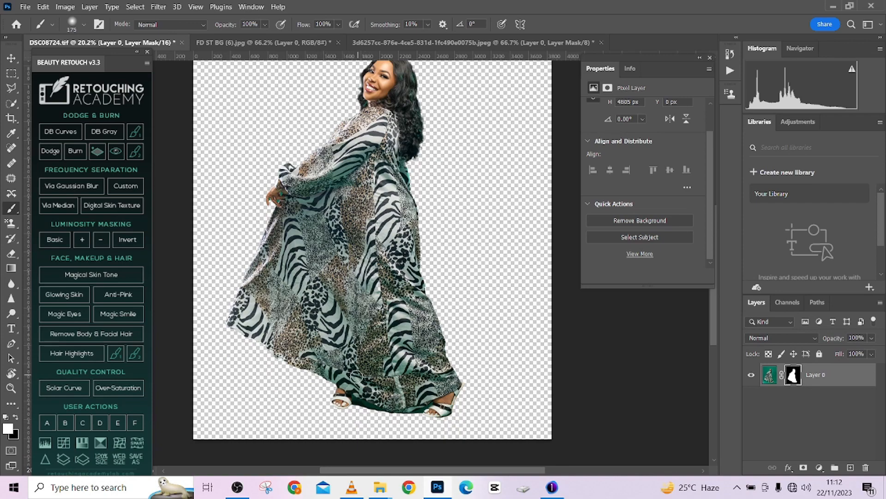
key(bracketleft)
key(bracketleft)
scroll(257, 315, up, 3)
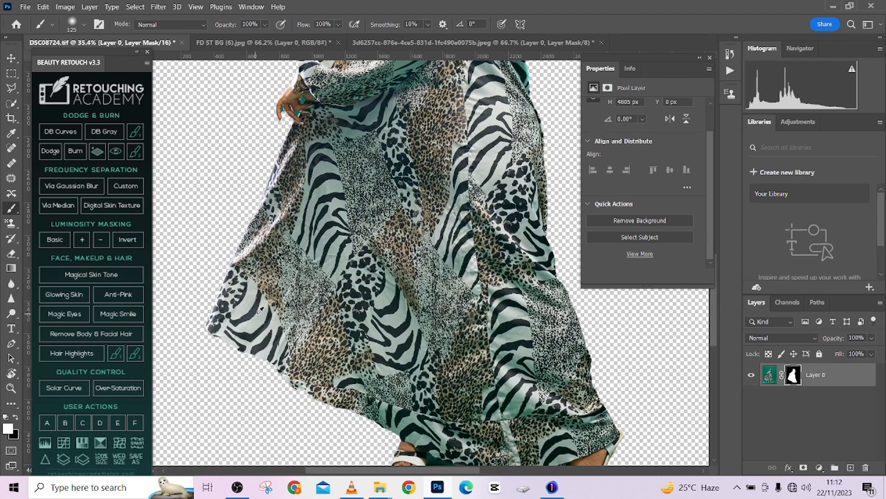
drag(282, 304, 273, 307)
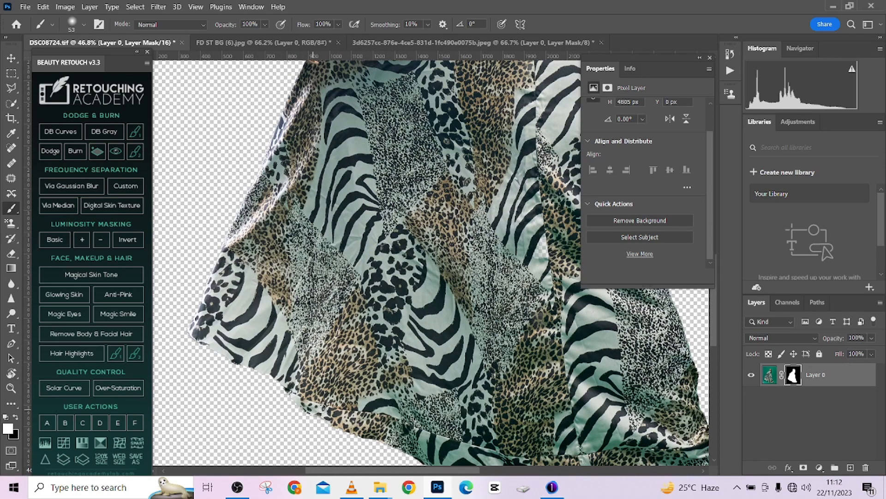
scroll(452, 415, down, 2)
scroll(384, 284, down, 2)
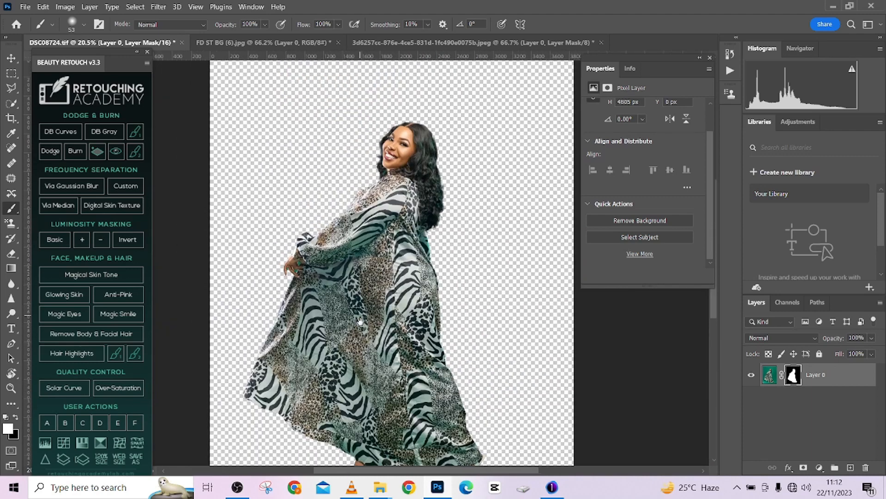
- View the layer mask alone and paint white with a 250 px brush over the grey remnants inside the figure's silhouette
alt+click(793, 377)
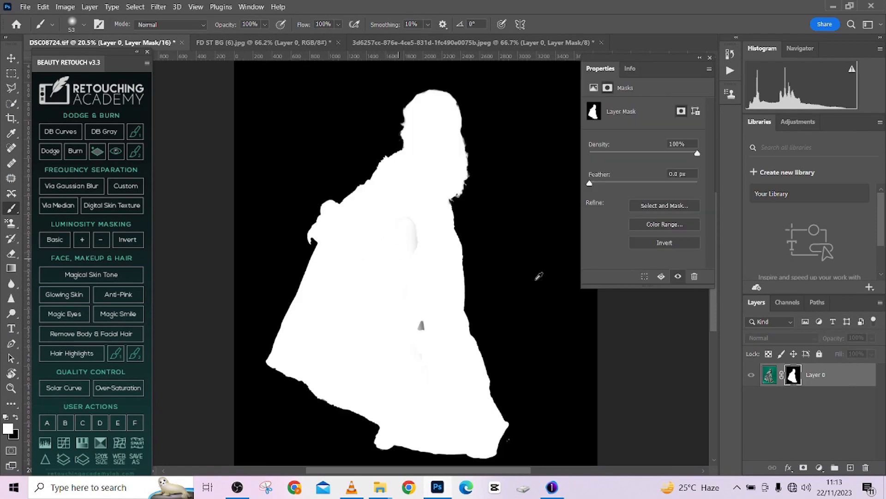
alt+click(793, 376)
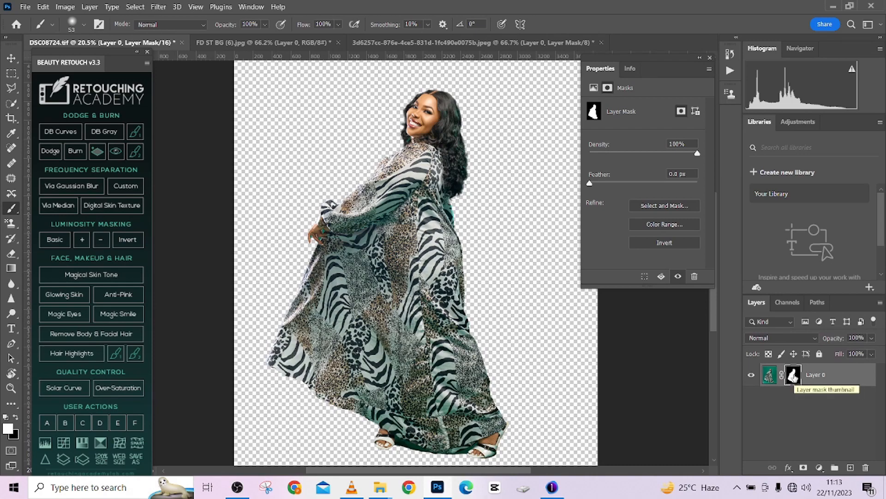
alt+click(794, 376)
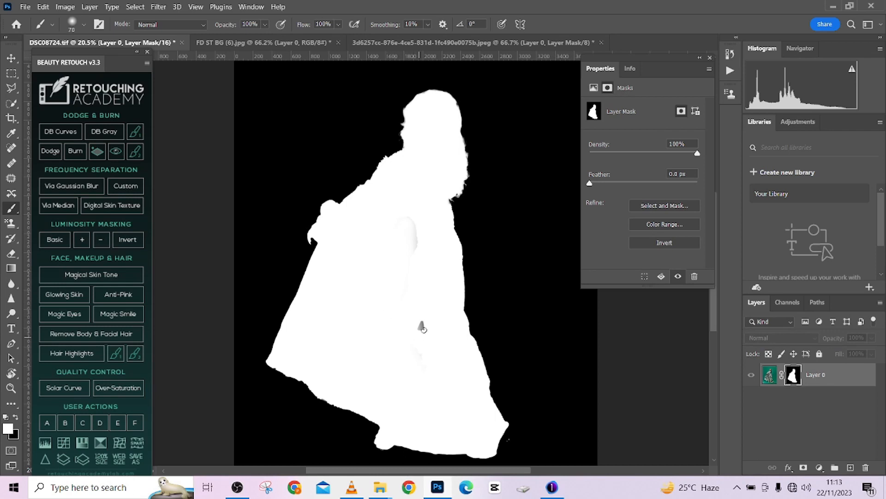
key(bracketright)
key(bracketright)
key(bracketright)
key(bracketright)
key(bracketright)
key(bracketright)
key(bracketright)
key(bracketright)
mouse_move(427, 314)
mouse_down()
mouse_move(406, 220)
mouse_move(415, 224)
mouse_up()
mouse_move(427, 402)
mouse_down()
mouse_move(393, 373)
mouse_move(429, 339)
mouse_move(400, 216)
mouse_up()
- Paint a white stroke on the mask where the sandal's heel is missing, and return to the normal image view
scroll(482, 396, up, 2)
scroll(482, 396, up, 2)
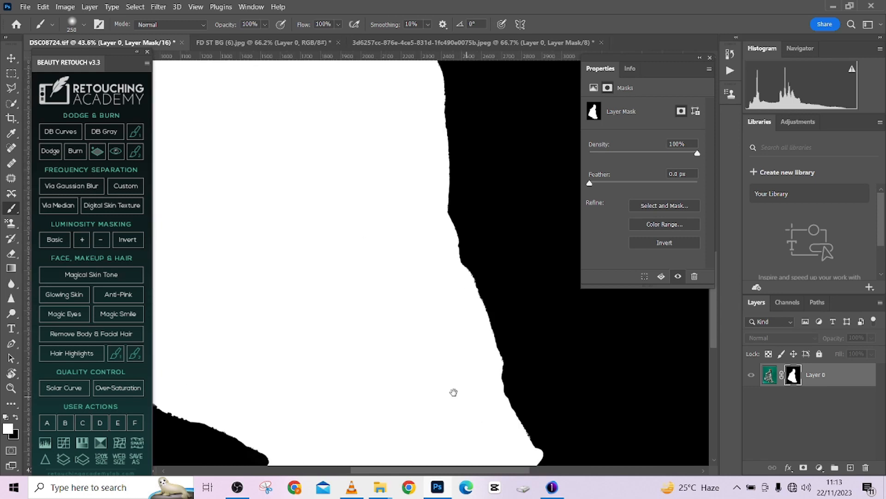
drag(454, 392, 331, 196)
drag(403, 282, 369, 279)
scroll(393, 281, up, 4)
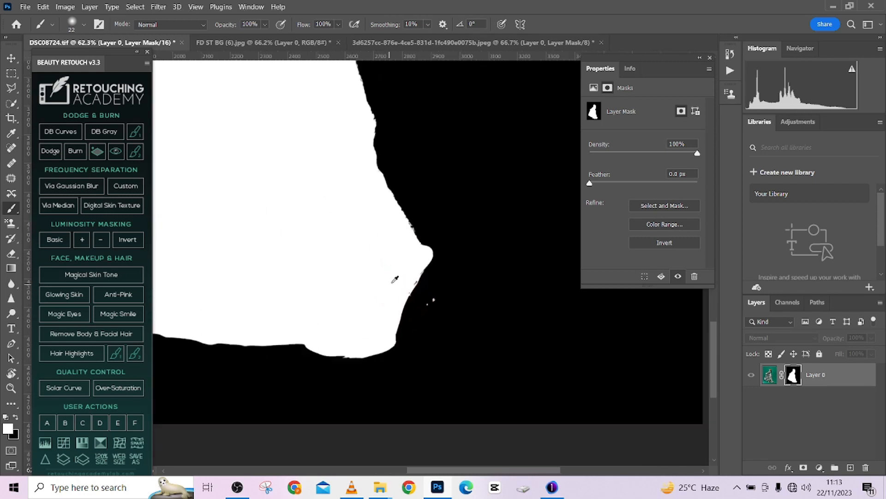
mouse_move(439, 284)
mouse_down()
mouse_move(448, 298)
mouse_move(445, 275)
mouse_up()
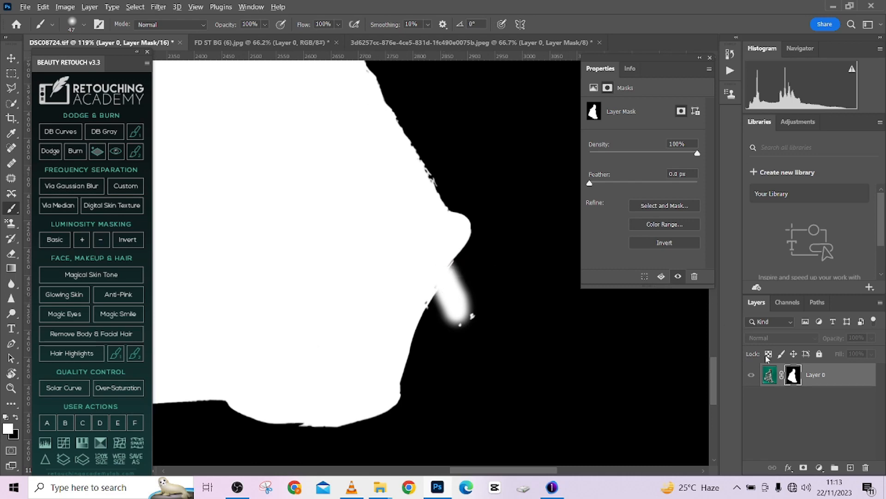
alt+click(794, 376)
- Paint white generously on the mask around the sandal's transparent heel to reveal it completely, and switch the painting colour to black
scroll(378, 273, up, 3)
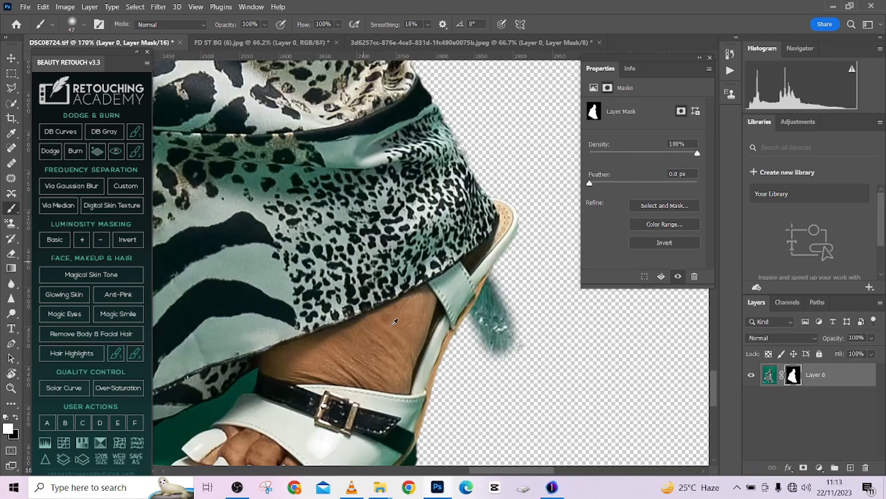
mouse_move(479, 319)
mouse_down()
mouse_move(514, 291)
mouse_move(513, 341)
mouse_move(500, 302)
mouse_move(524, 294)
mouse_move(564, 317)
mouse_move(571, 278)
mouse_move(529, 271)
mouse_move(548, 266)
mouse_move(550, 152)
mouse_move(549, 226)
mouse_move(518, 373)
mouse_move(542, 355)
mouse_move(500, 383)
mouse_move(467, 380)
mouse_move(520, 406)
mouse_move(500, 401)
mouse_move(564, 401)
mouse_up()
key(x)
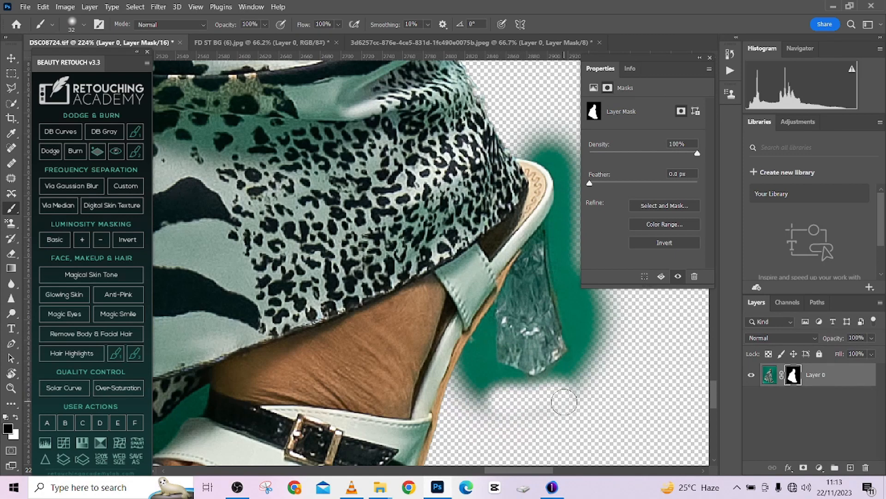
key(ctrl+z)
scroll(490, 365, up, 2)
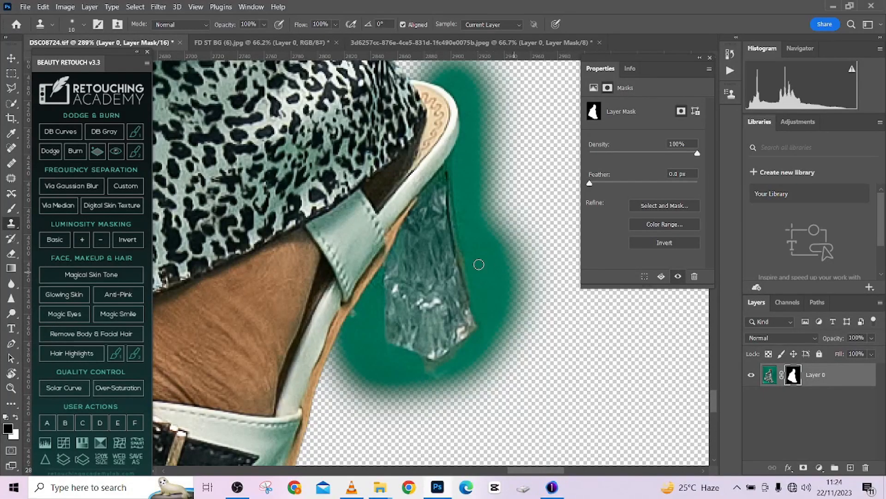
key(bracketright)
key(bracketright)
alt+right_click(453, 157)
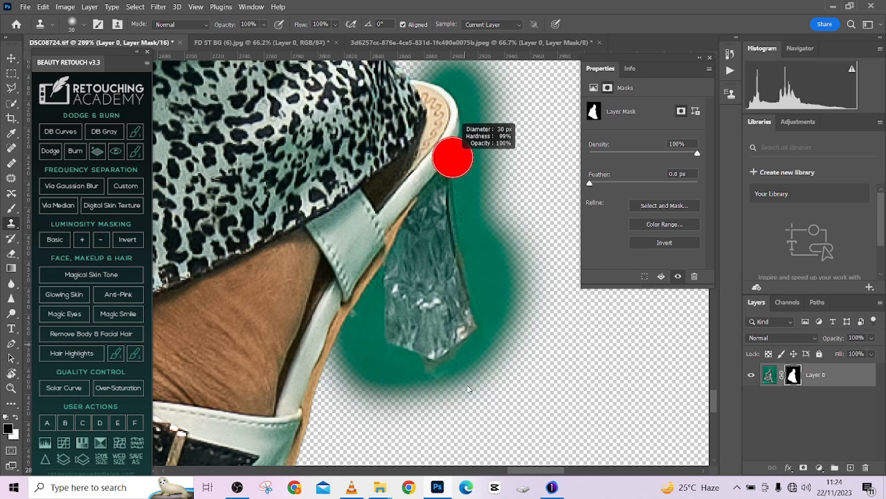
mouse_move(457, 163)
mouse_down()
mouse_move(462, 89)
mouse_move(454, 264)
mouse_up()
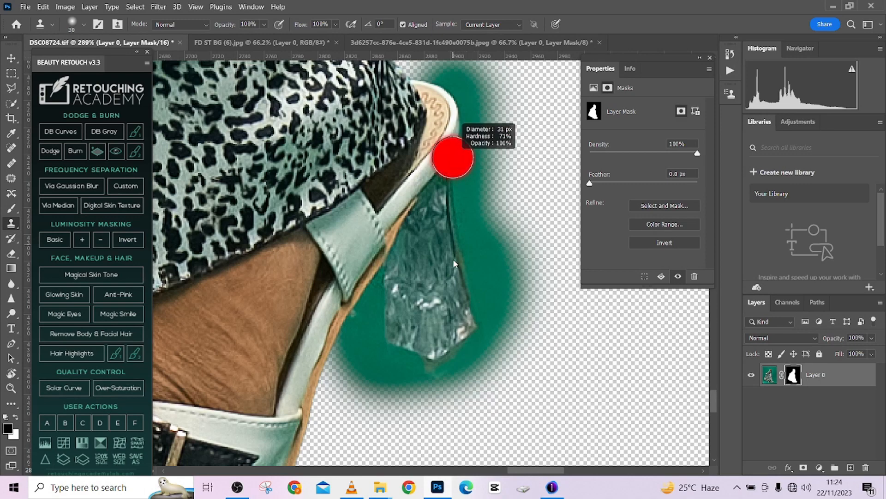
mouse_move(447, 164)
mouse_down()
mouse_move(447, 156)
mouse_move(457, 365)
mouse_up()
mouse_move(448, 306)
mouse_down()
mouse_move(461, 134)
mouse_move(454, 105)
mouse_move(436, 98)
mouse_move(473, 110)
mouse_move(449, 138)
mouse_move(420, 351)
mouse_up()
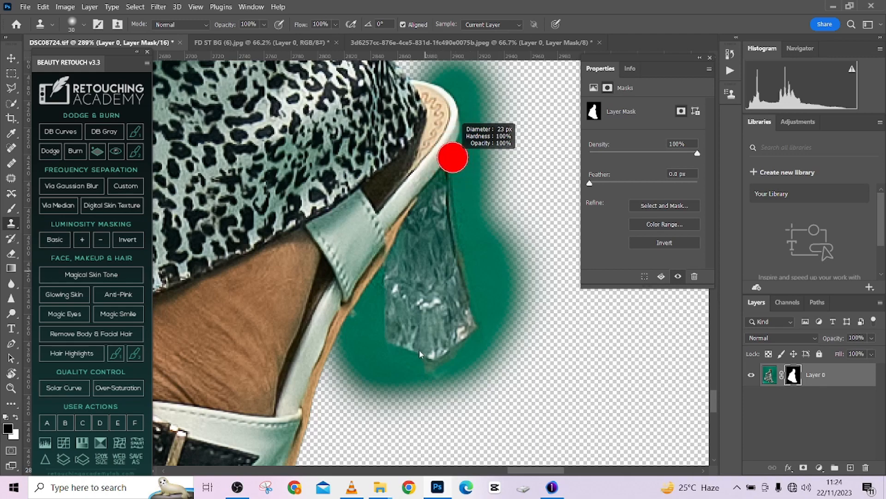
mouse_move(448, 185)
mouse_down()
mouse_move(442, 292)
mouse_move(425, 285)
mouse_up()
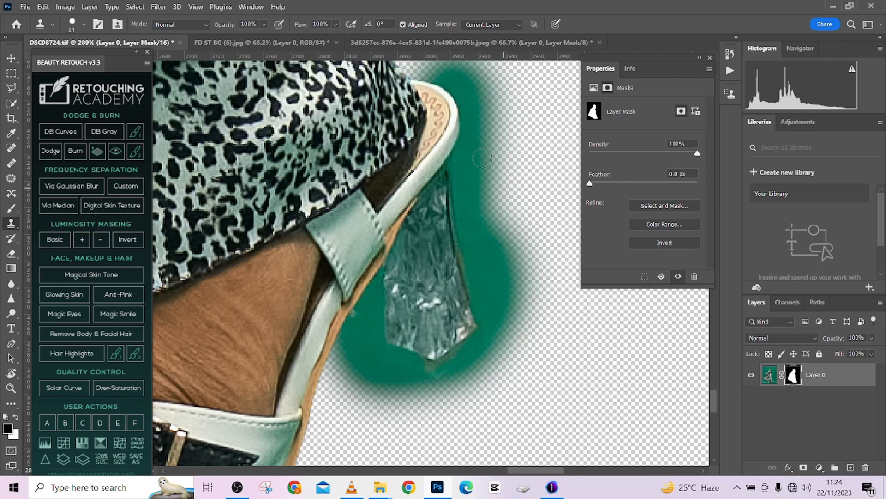
click(495, 251)
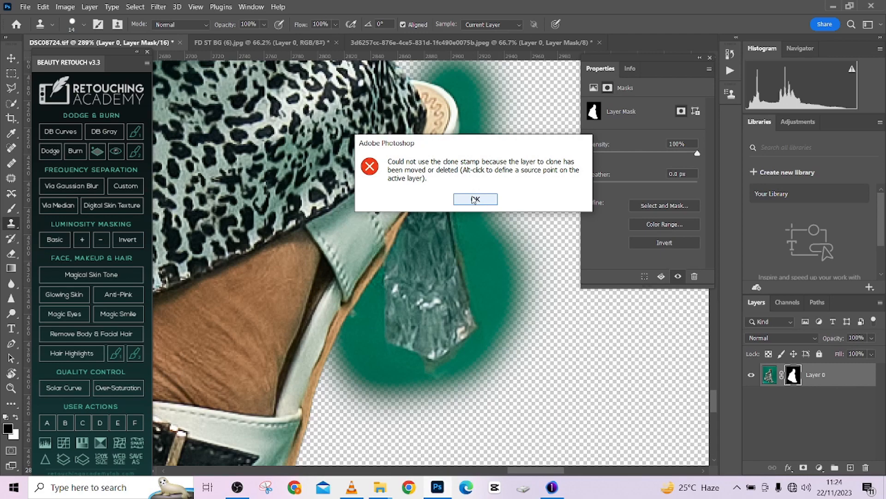
click(475, 199)
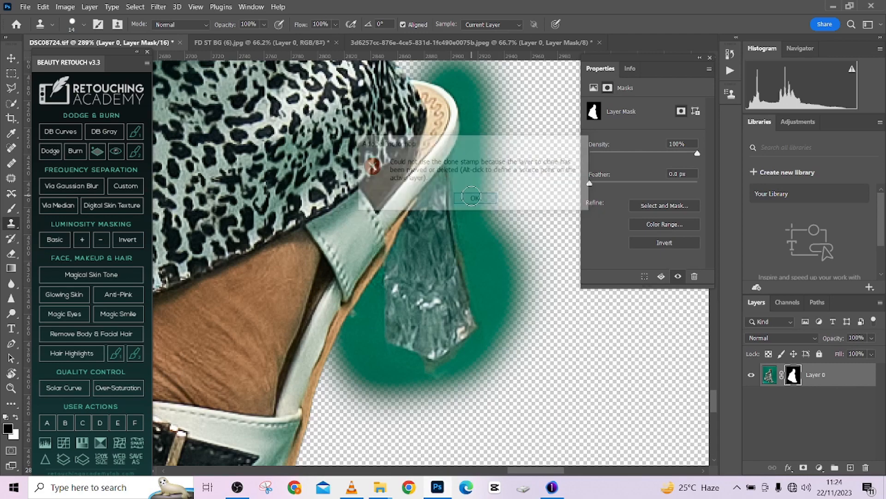
- Try to paint black freehand on the mask over the green area behind the sandal's heel
click(12, 206)
drag(466, 251, 468, 279)
mouse_move(467, 240)
mouse_down()
mouse_move(475, 269)
mouse_move(465, 271)
mouse_up()
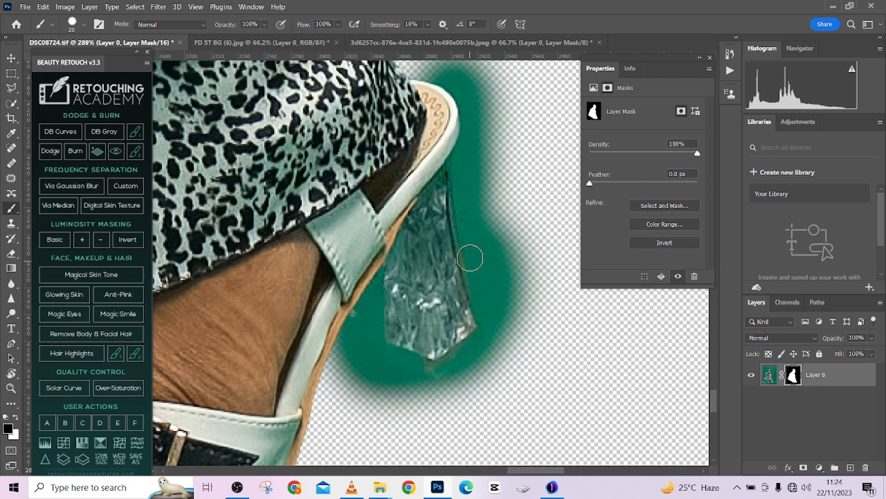
mouse_move(480, 208)
mouse_down()
mouse_move(496, 262)
mouse_move(487, 171)
mouse_move(496, 168)
mouse_move(502, 119)
mouse_up()
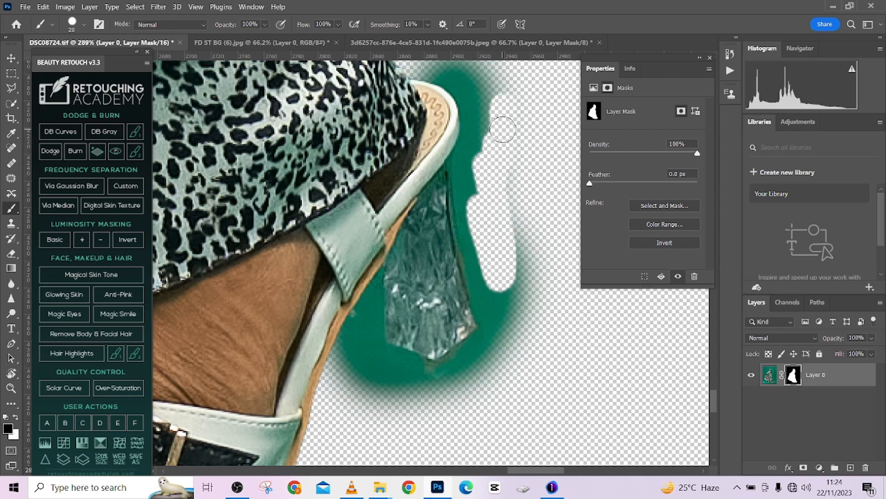
scroll(502, 119, up, 2)
key(])
key(])
key(])
drag(454, 135, 495, 134)
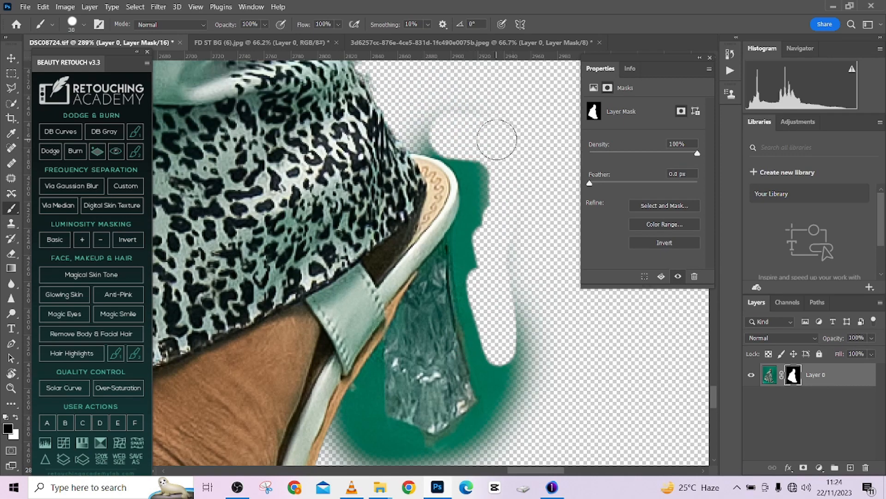
- Reduce the brush size and undo the freehand black strokes behind the heel
key([)
key([)
key([)
key([)
key([)
key(ctrl+z)
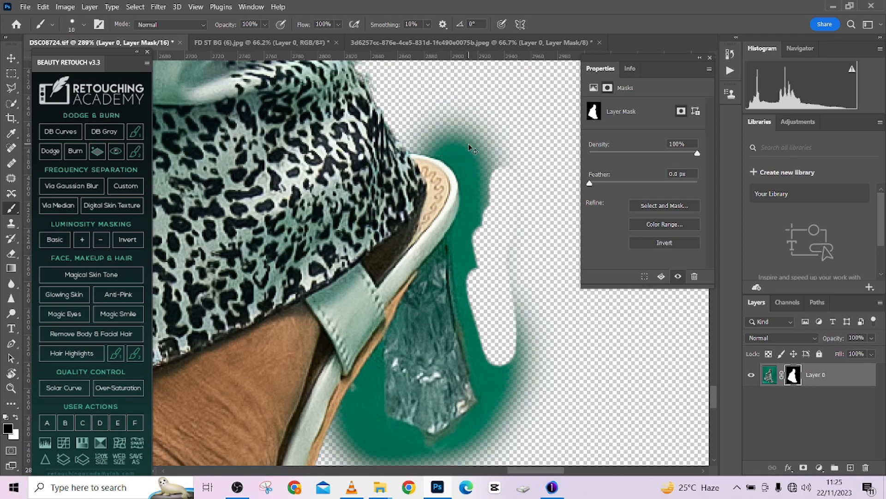
key(ctrl+z)
- Select the green fringe around the sandal with the Polygonal Lasso, tracing closely along the sole, transparent heel and back edge
click(16, 93)
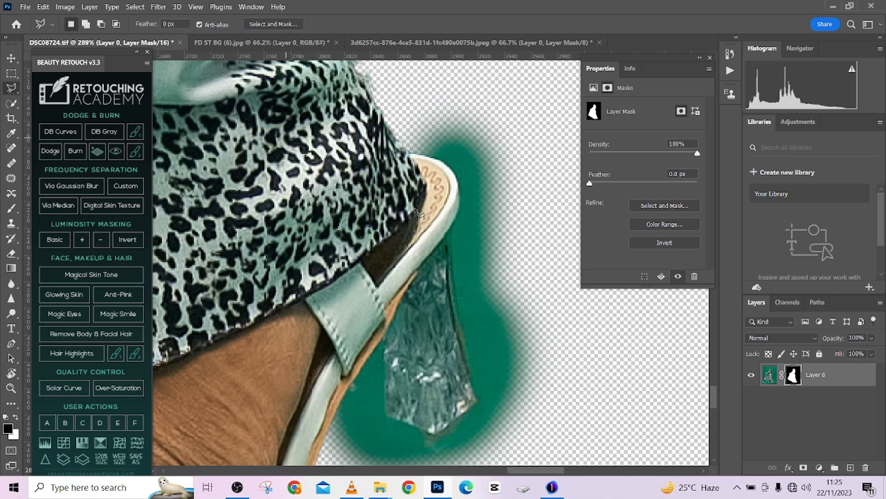
drag(480, 318, 447, 199)
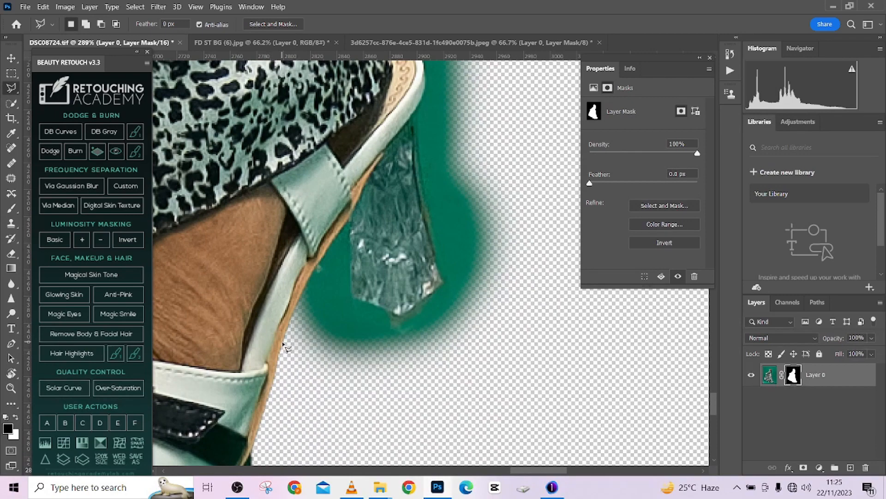
click(284, 345)
click(308, 279)
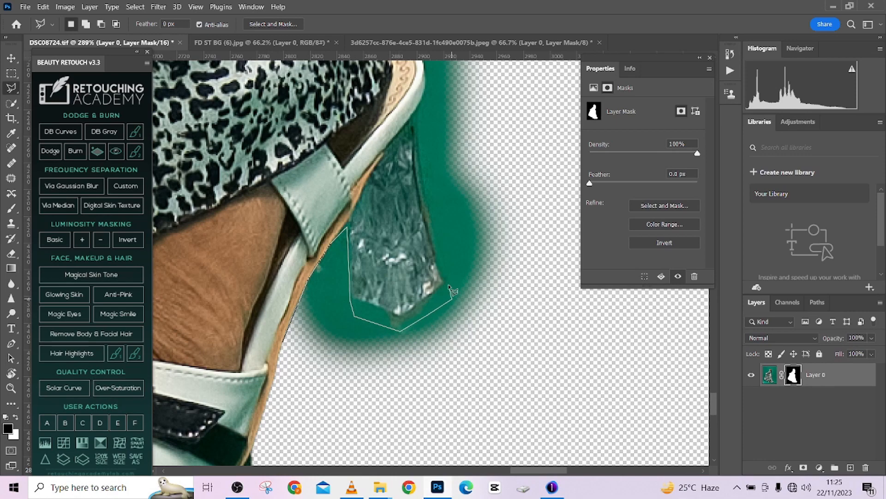
click(421, 163)
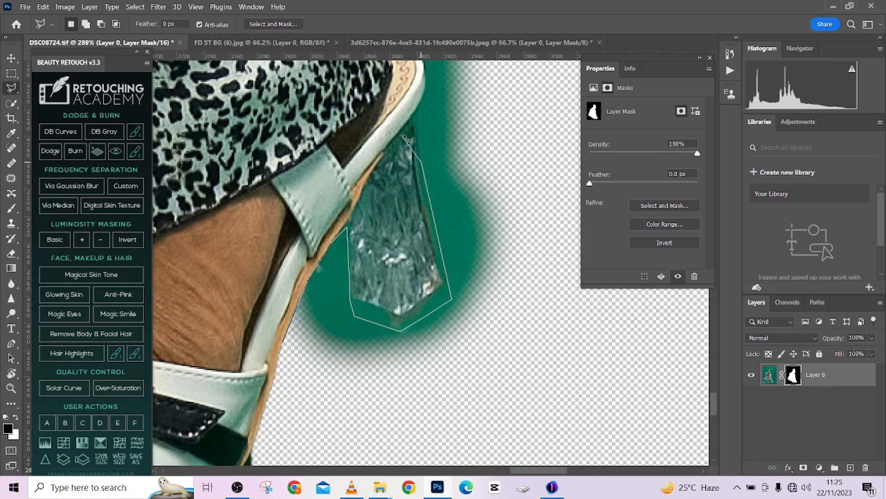
click(424, 88)
drag(406, 108, 371, 282)
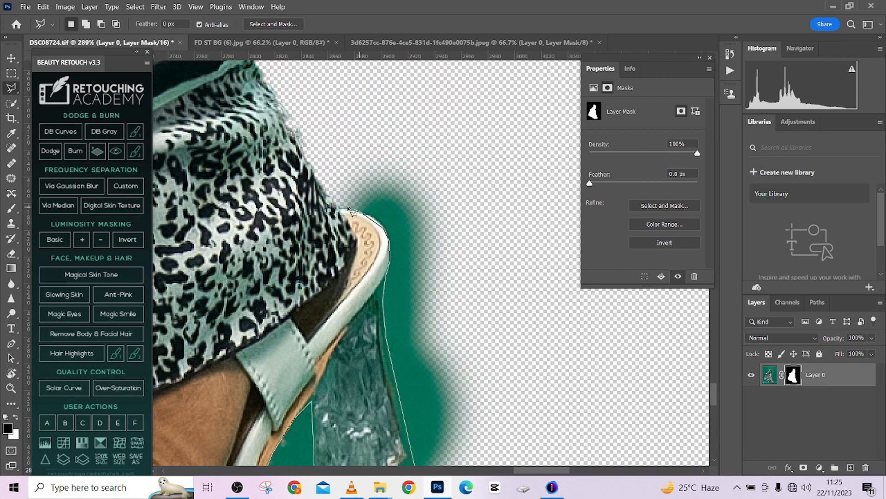
click(365, 163)
click(446, 158)
click(480, 240)
mouse_move(496, 353)
mouse_down()
mouse_move(487, 274)
mouse_move(502, 174)
mouse_up()
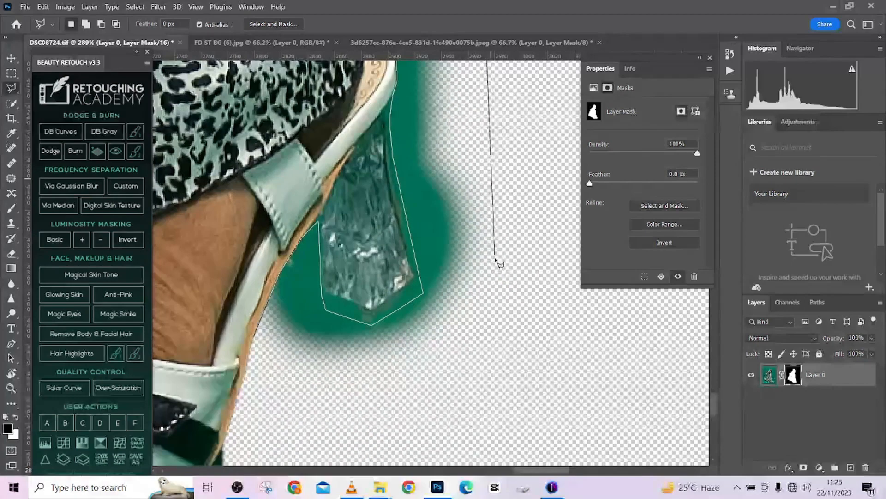
click(496, 259)
click(472, 356)
click(359, 407)
click(284, 396)
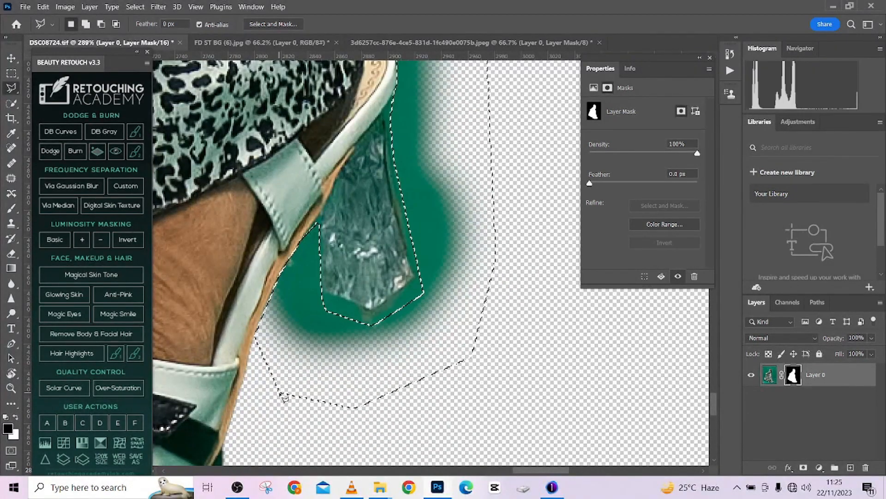
- Paint black on the mask inside the selection to hide the green around the heel, and deselect
key(b)
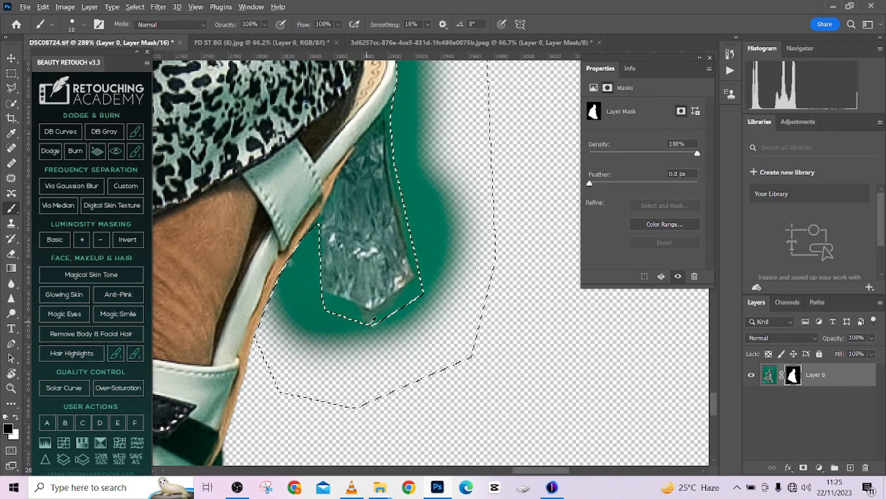
mouse_move(368, 323)
mouse_down()
mouse_move(400, 322)
mouse_move(435, 302)
mouse_move(298, 360)
mouse_move(408, 353)
mouse_move(265, 338)
mouse_up()
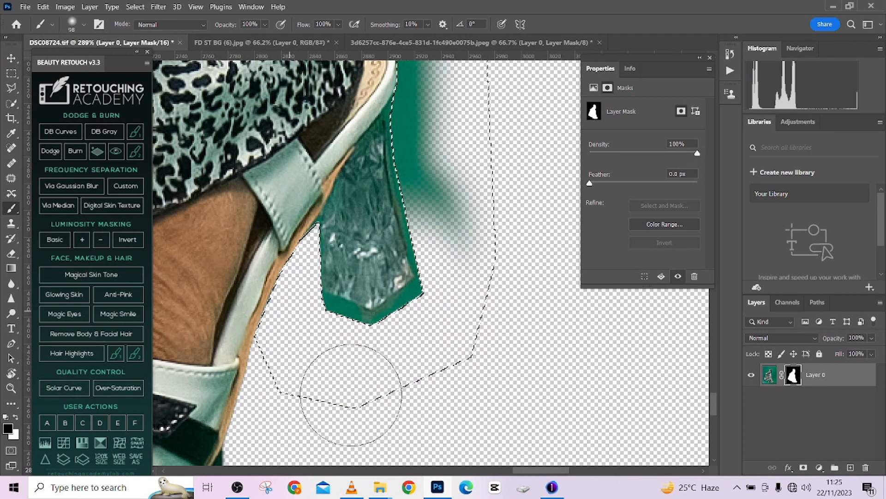
drag(425, 291, 400, 414)
mouse_move(371, 151)
mouse_down()
mouse_move(369, 187)
mouse_move(287, 207)
mouse_move(411, 341)
mouse_move(415, 329)
mouse_up()
key(ctrl+d)
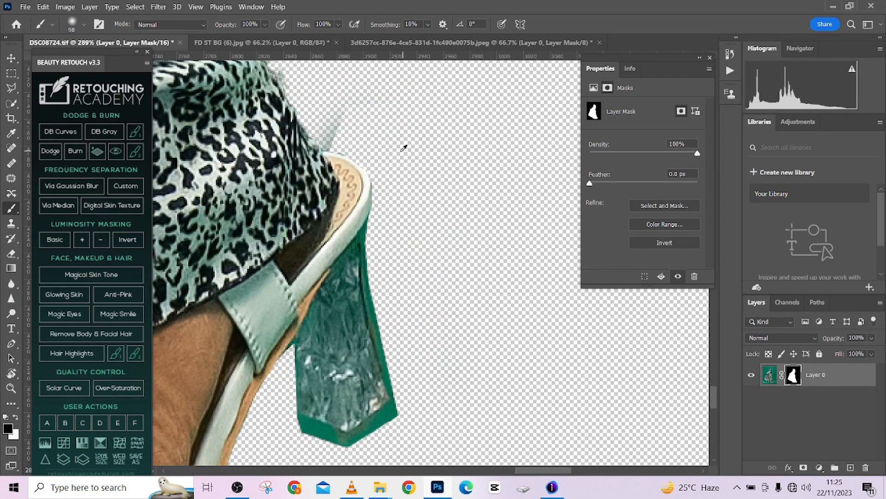
- Paint black with a smaller brush over the faint remnant beside the dress hem above the sandal's heel
drag(403, 152, 314, 152)
drag(379, 107, 366, 109)
scroll(402, 166, down, 6)
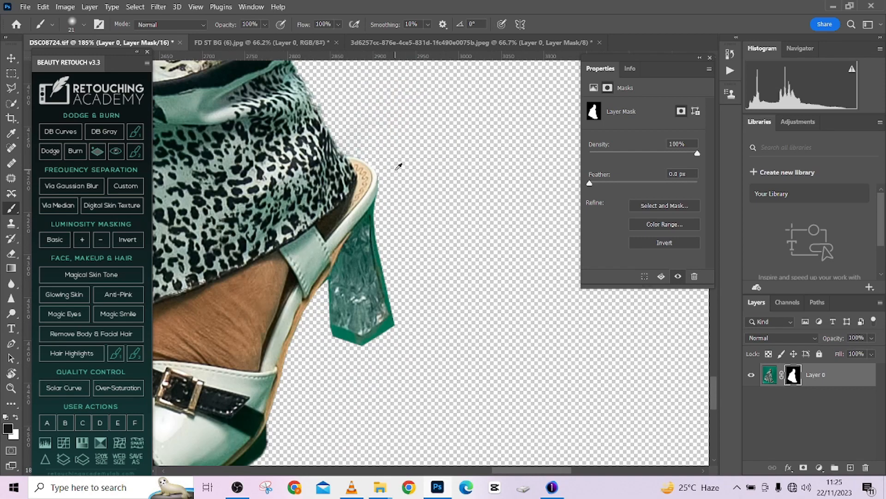
- Compare the sandal's toe and front sole with the layer mask disabled and enabled
drag(228, 270, 377, 242)
scroll(377, 241, up, 5)
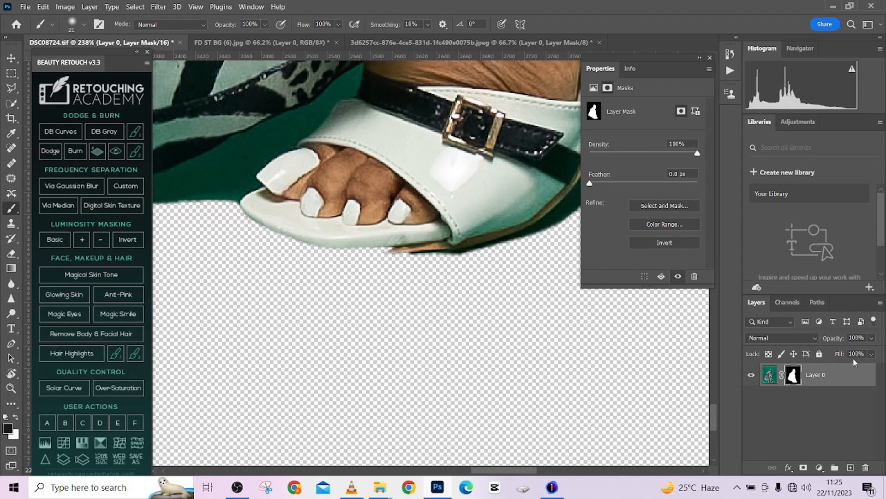
shift+click(795, 377)
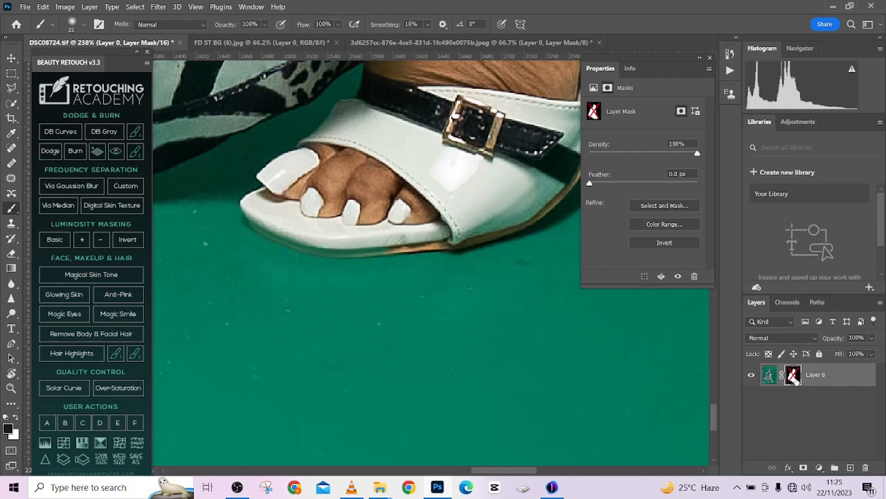
shift+click(795, 376)
shift+click(795, 376)
shift+click(794, 376)
shift+click(795, 376)
shift+click(795, 376)
scroll(397, 293, down, 8)
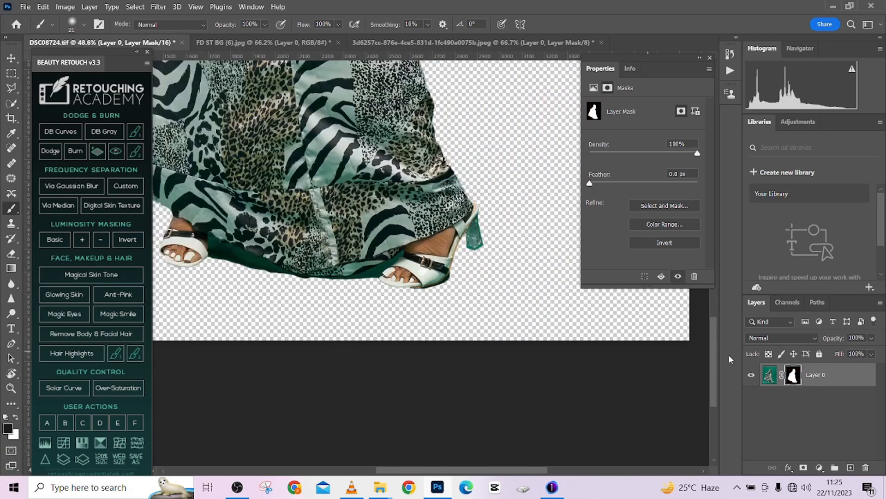
shift+click(794, 377)
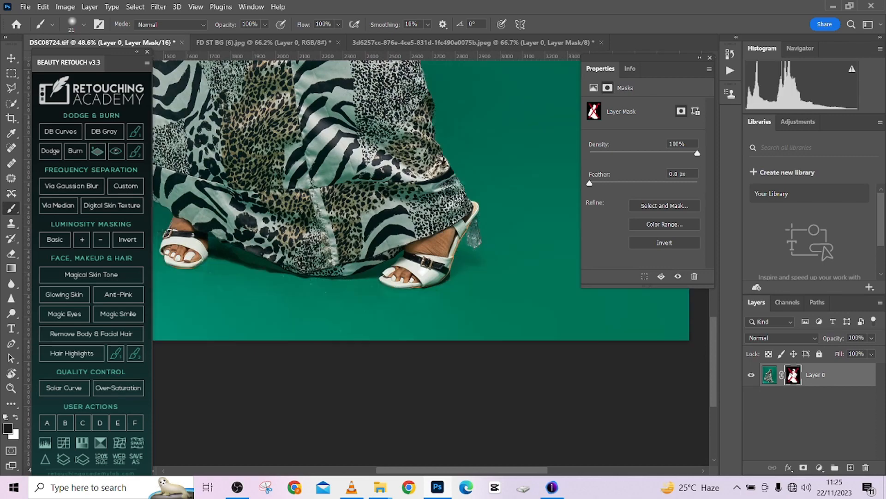
shift+click(794, 377)
scroll(443, 310, up, 7)
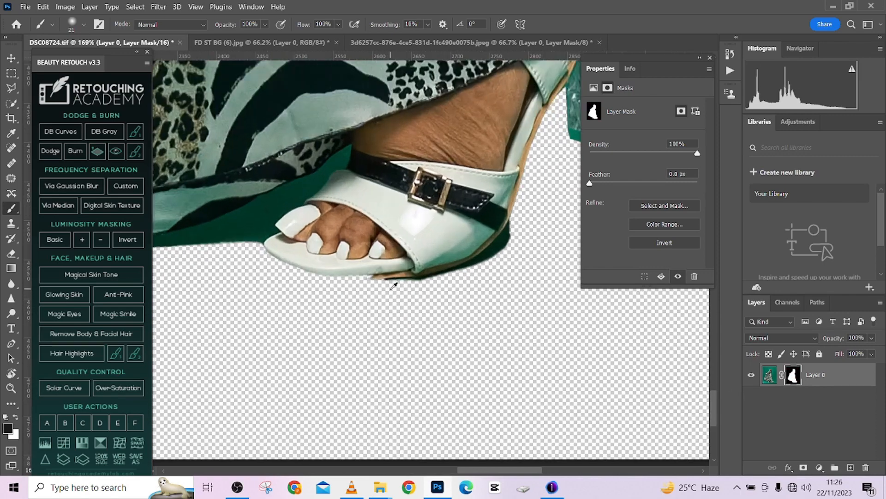
scroll(394, 285, up, 2)
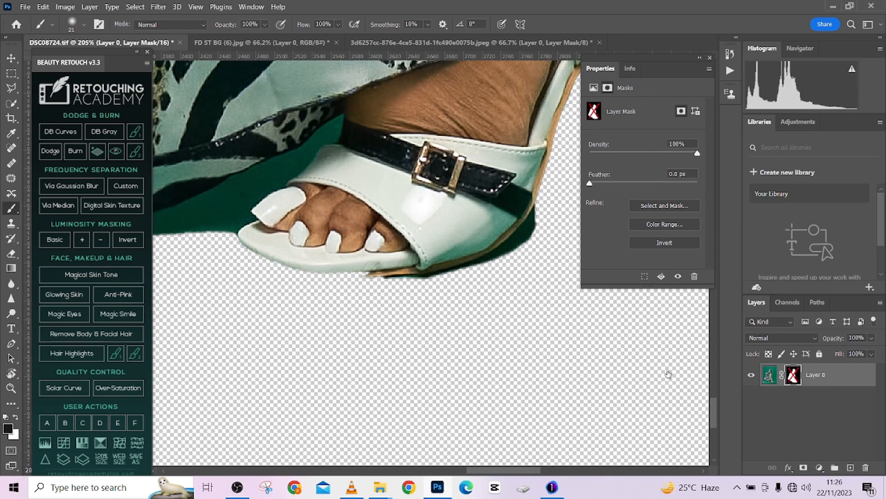
- Outline the area directly below the sandal's front sole with the Polygonal Lasso while the layer mask is disabled, and re-enable the mask
shift+click(795, 376)
key(l)
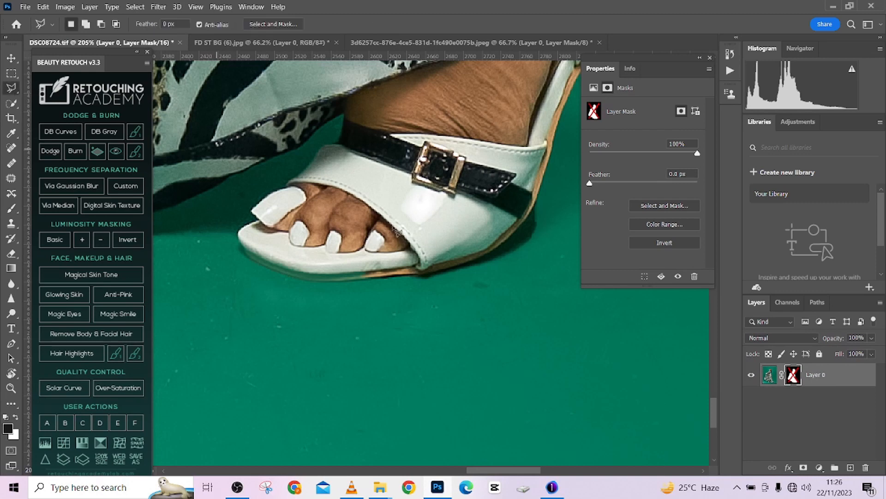
click(377, 277)
click(365, 337)
click(398, 295)
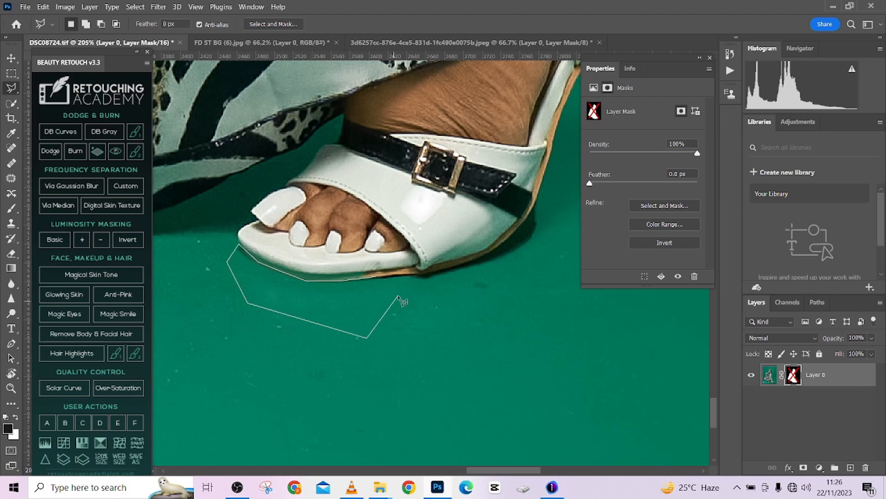
click(377, 277)
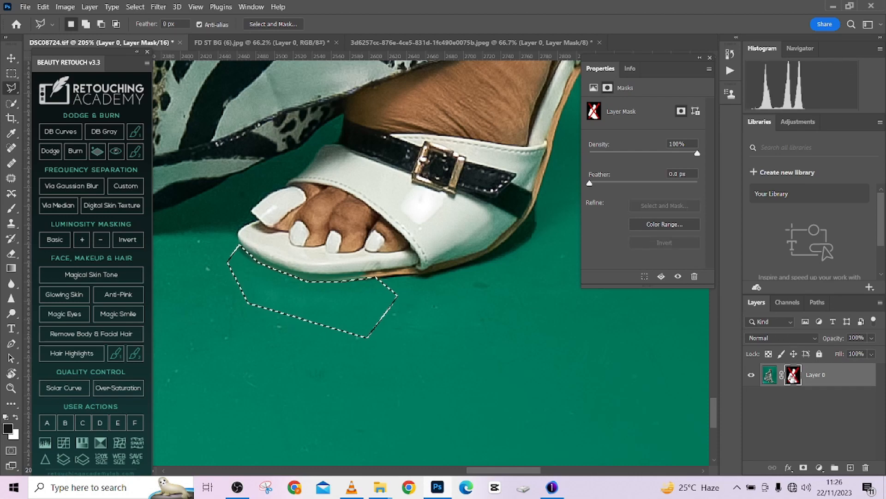
shift+click(793, 375)
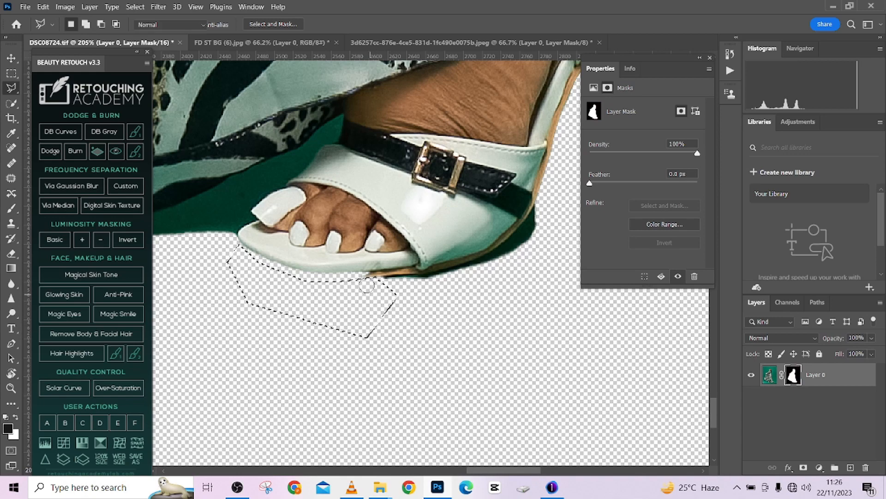
- Paint white on the mask along the sandal's front sole to restore its missing lower edge, and deselect
key(b)
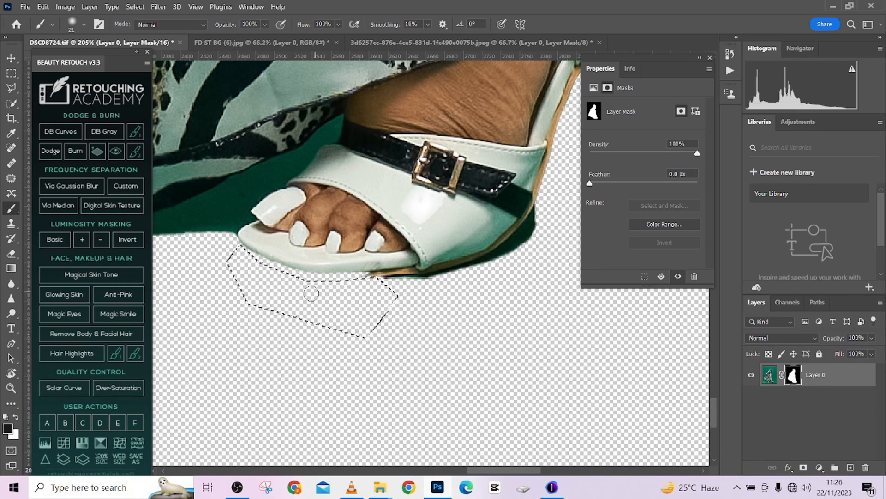
mouse_move(282, 264)
mouse_down()
mouse_move(376, 278)
mouse_move(366, 269)
mouse_up()
key(x)
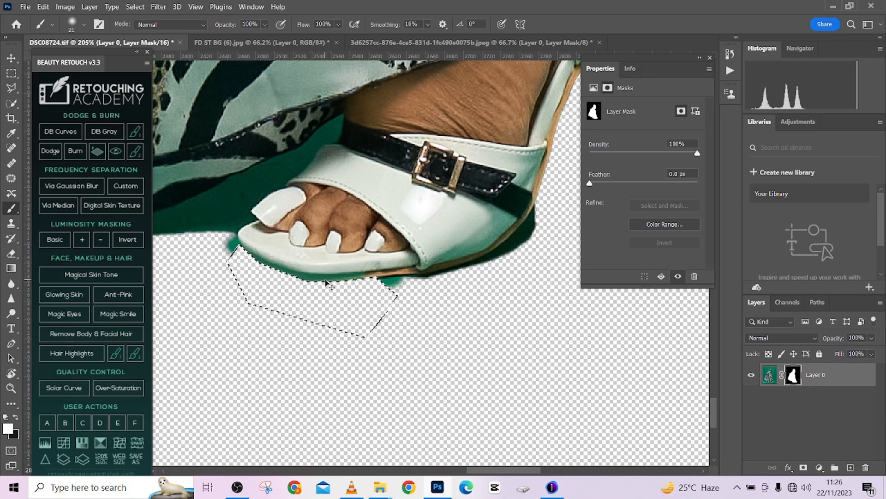
drag(382, 286, 396, 287)
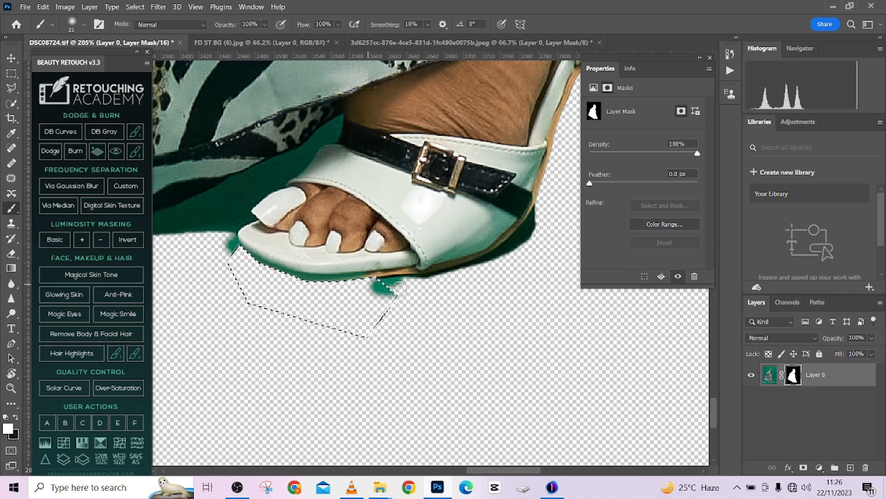
key(ctrl+d)
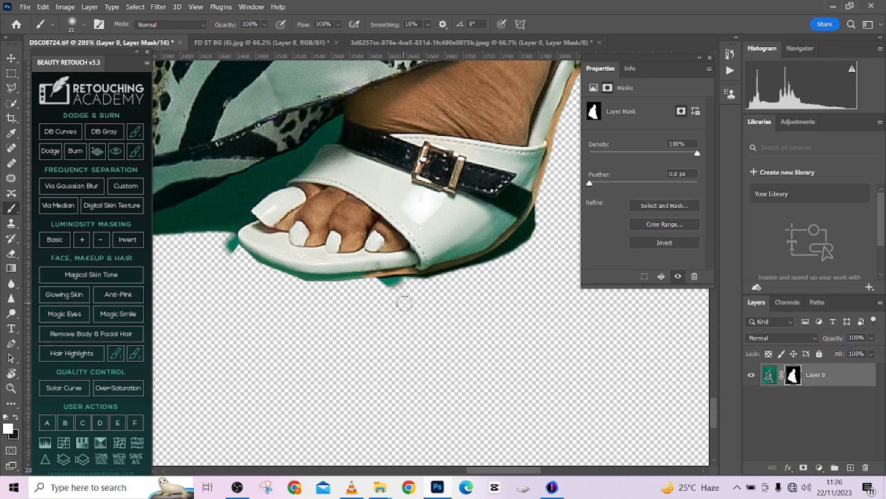
- Undo the stray white stroke under the sole and paint black over the green spots at the toe and sole
drag(392, 288, 411, 287)
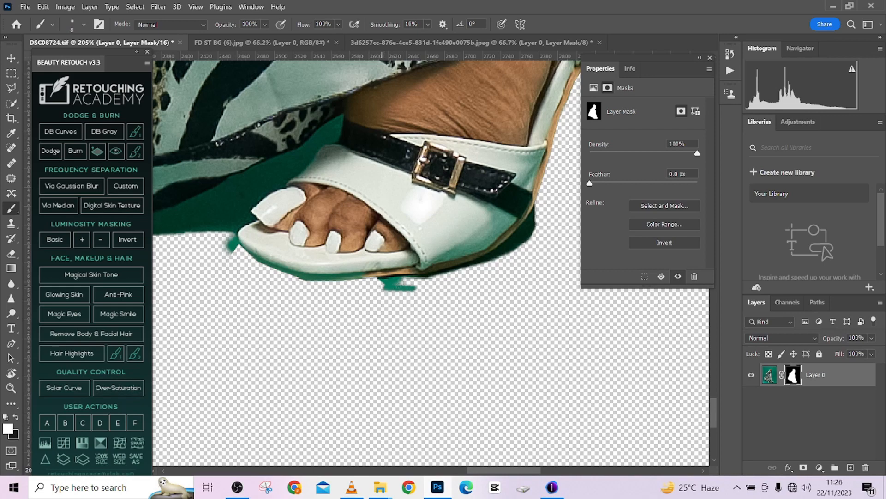
key(ctrl+z)
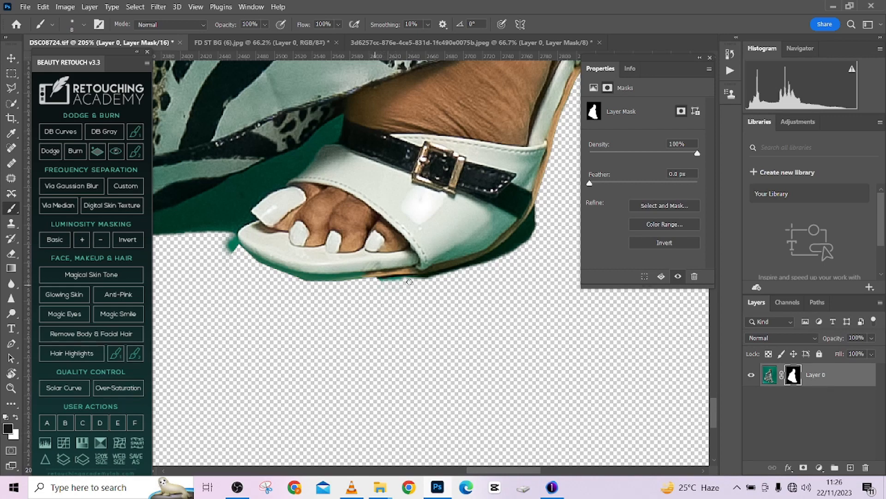
key(x)
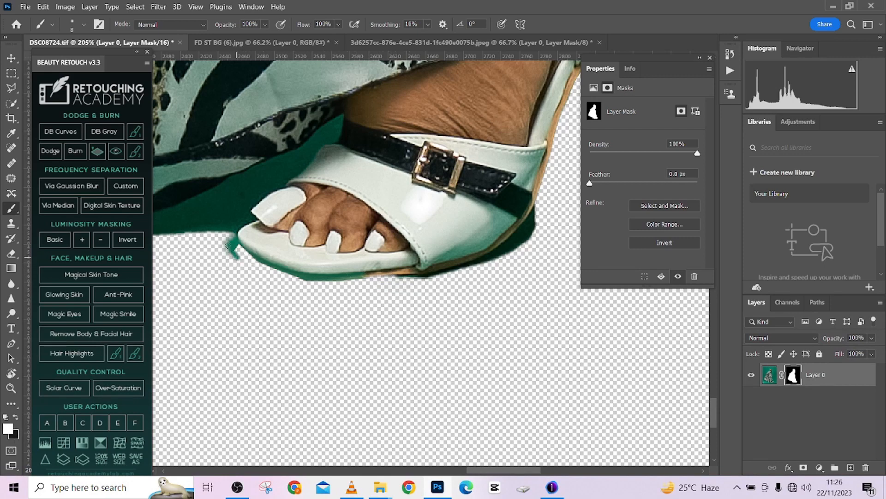
key(x)
drag(229, 242, 234, 260)
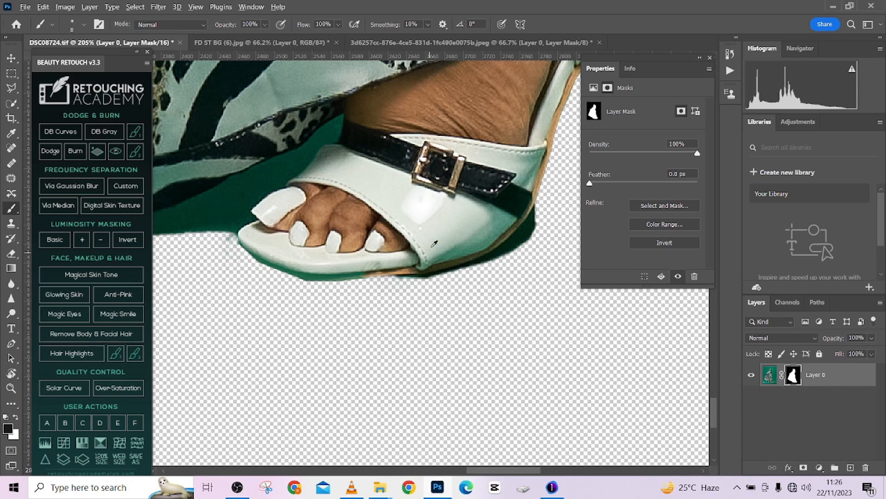
- Examine the dress and the whole cut-out figure from hem to head
scroll(434, 244, down, 8)
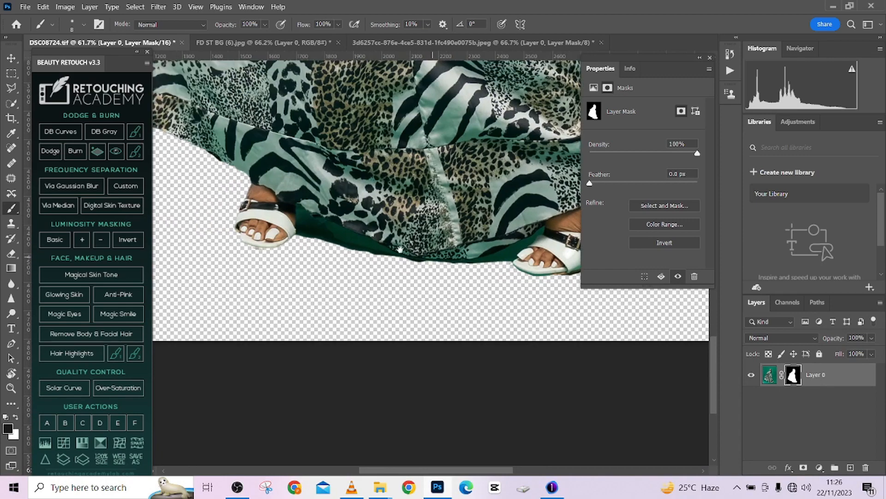
scroll(400, 249, down, 6)
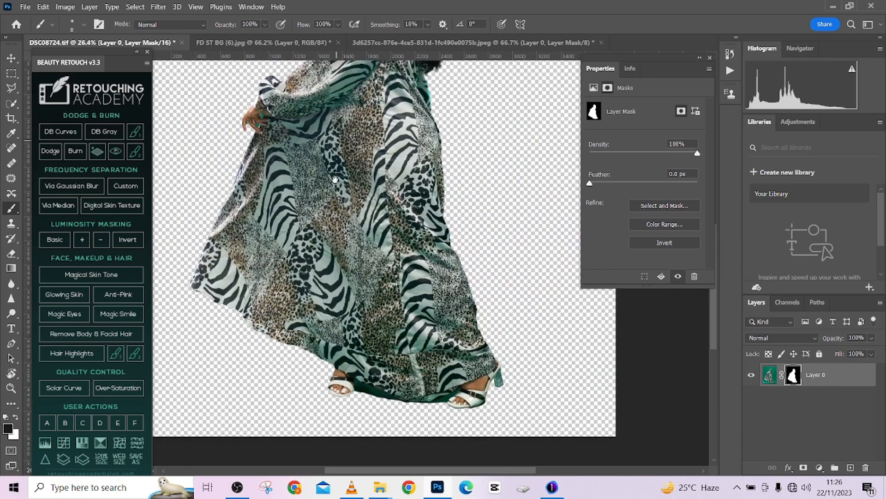
drag(335, 179, 333, 280)
scroll(374, 171, down, 2)
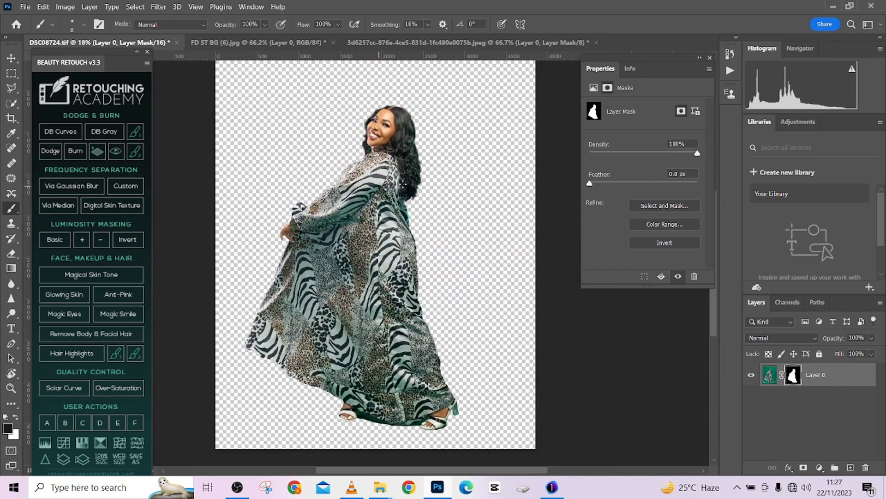
- Open Select and Mask on the layer mask and brush Refine Edge at size 40 around the outer edge of the hair
click(11, 104)
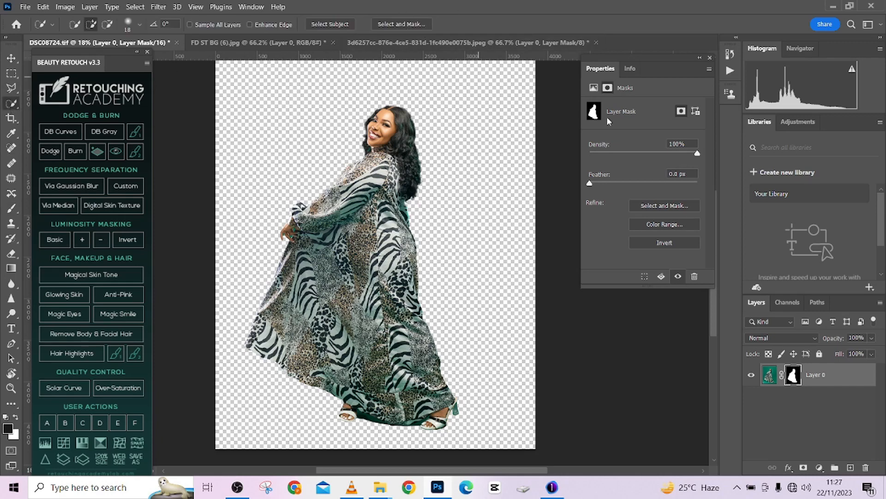
click(658, 205)
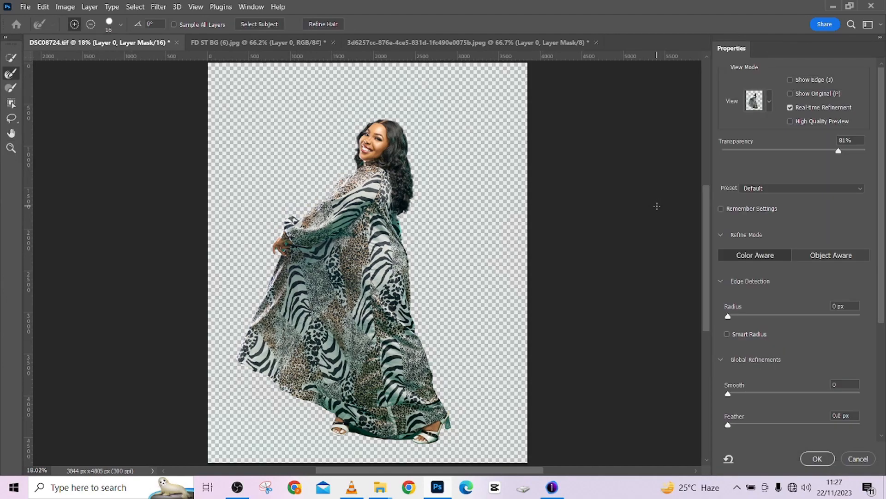
scroll(521, 374, up, 10)
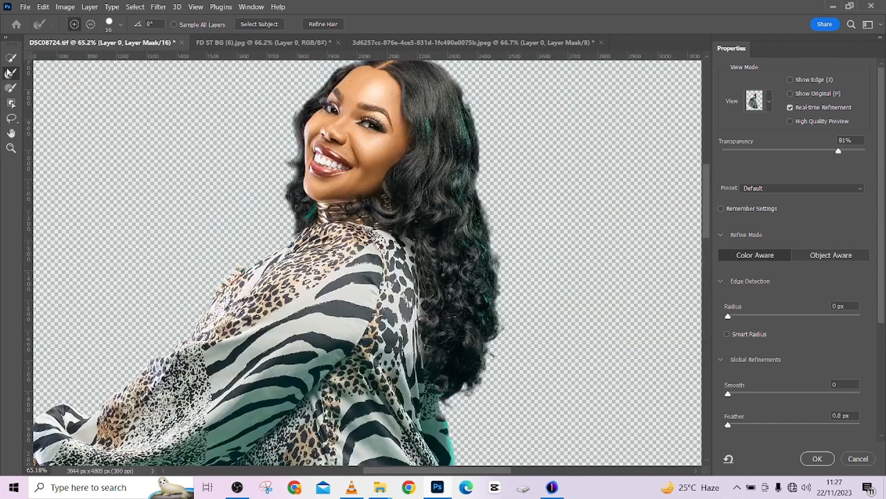
scroll(522, 229, up, 1)
key(])
key(])
key(])
key(])
key(])
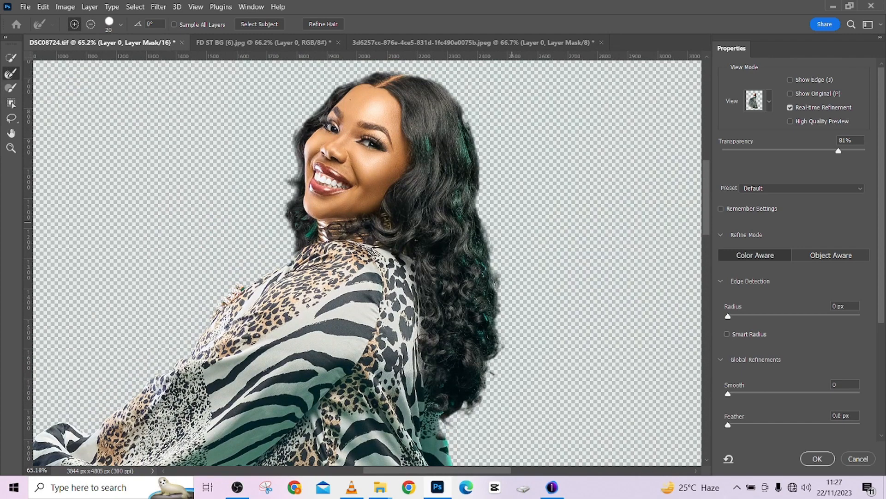
mouse_move(483, 221)
mouse_down()
mouse_move(495, 365)
mouse_move(473, 412)
mouse_move(449, 424)
mouse_up()
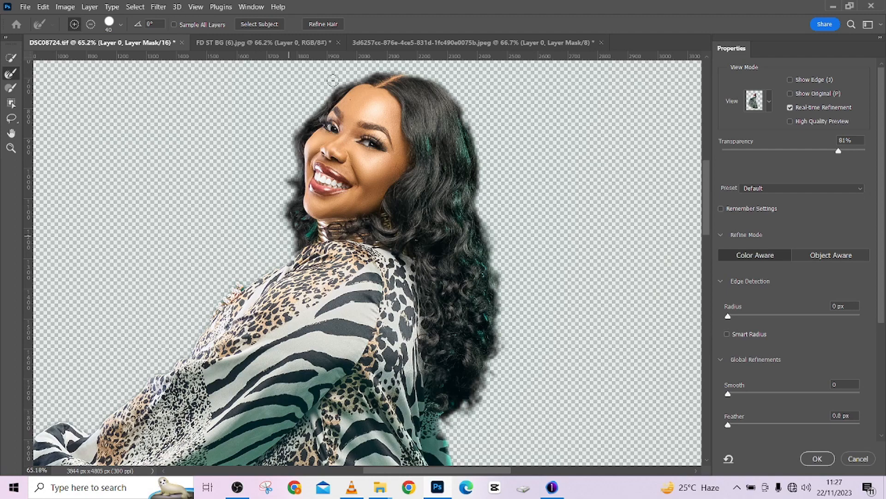
mouse_move(333, 81)
mouse_down()
mouse_move(408, 68)
mouse_move(454, 90)
mouse_move(471, 120)
mouse_move(493, 244)
mouse_up()
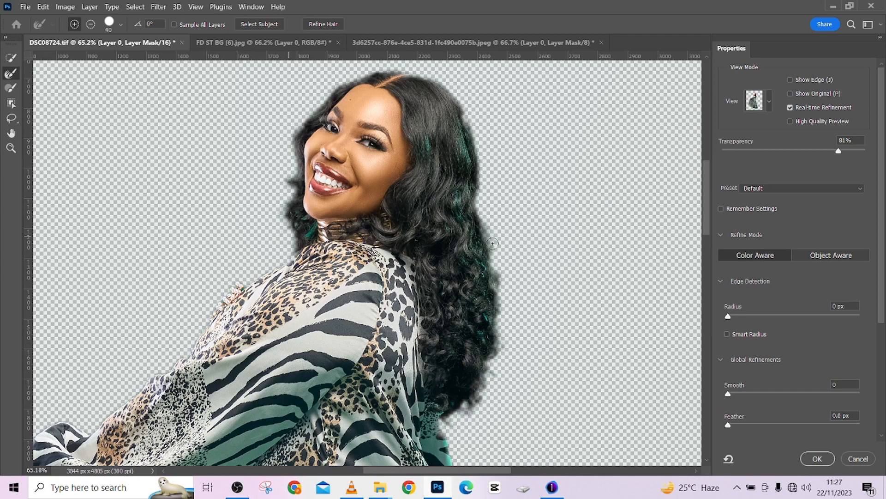
mouse_move(499, 305)
mouse_down()
mouse_move(496, 363)
mouse_move(481, 402)
mouse_move(463, 416)
mouse_move(488, 416)
mouse_up()
- Refine the edge in the green gap between the first two fingers of the hand, reducing the brush size to 10 and 7
drag(266, 266, 360, 91)
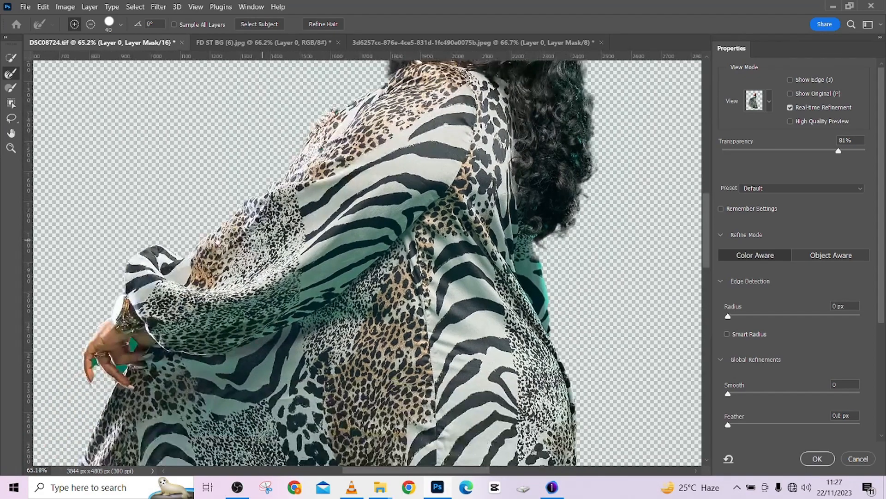
drag(217, 241, 323, 143)
scroll(221, 266, up, 6)
scroll(221, 265, up, 2)
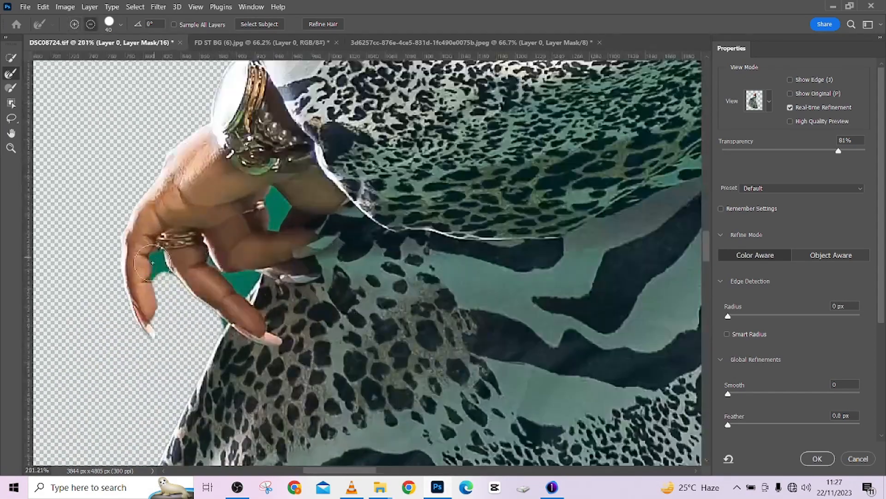
key(bracketleft)
key(bracketleft)
key(bracketleft)
mouse_move(167, 283)
mouse_down()
mouse_move(156, 269)
mouse_move(155, 286)
mouse_move(156, 259)
mouse_move(183, 303)
mouse_up()
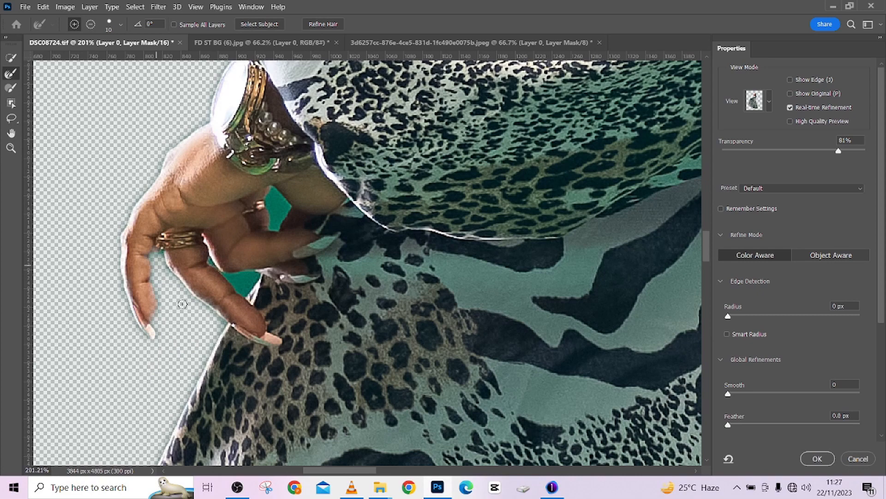
key(bracketleft)
key(bracketleft)
key(bracketleft)
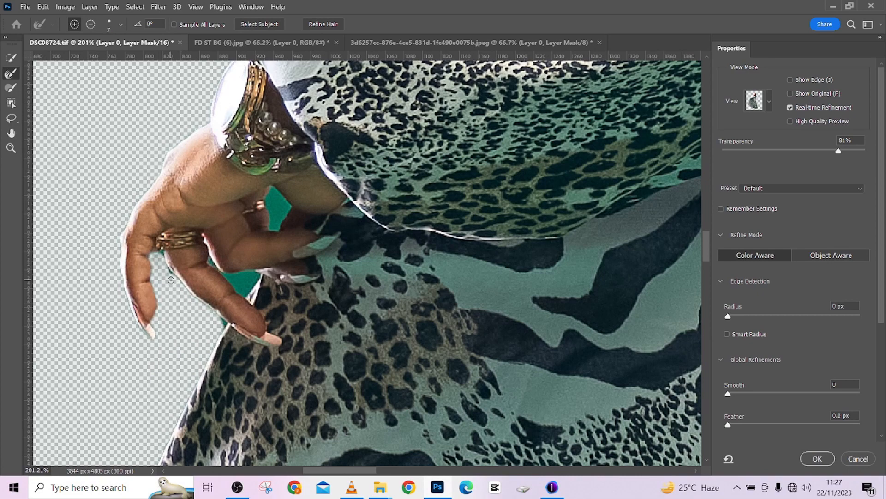
drag(165, 271, 162, 252)
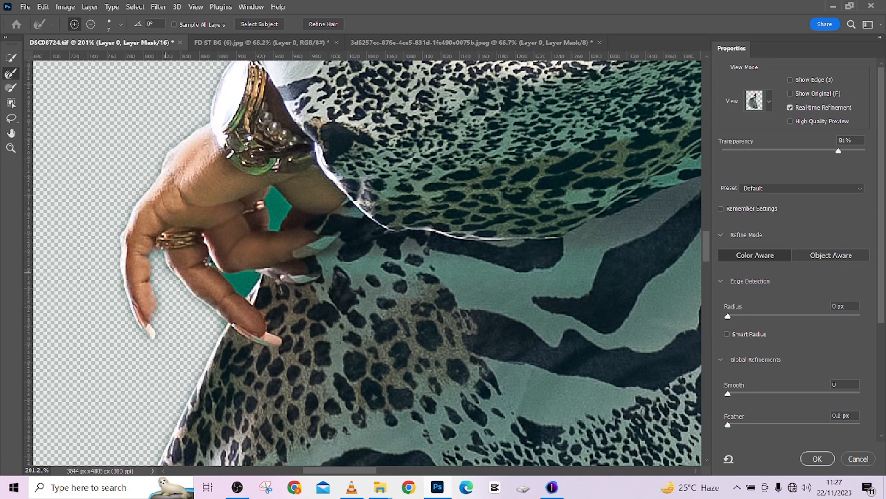
- Remove the green patch between the lower finger and the dress with small Refine Edge strokes
key(bracketleft)
key(bracketleft)
mouse_move(212, 262)
mouse_down()
mouse_move(244, 295)
mouse_move(256, 277)
mouse_move(231, 274)
mouse_move(261, 277)
mouse_move(236, 292)
mouse_move(241, 283)
mouse_move(223, 275)
mouse_move(251, 274)
mouse_move(245, 302)
mouse_up()
key(bracketright)
key(bracketright)
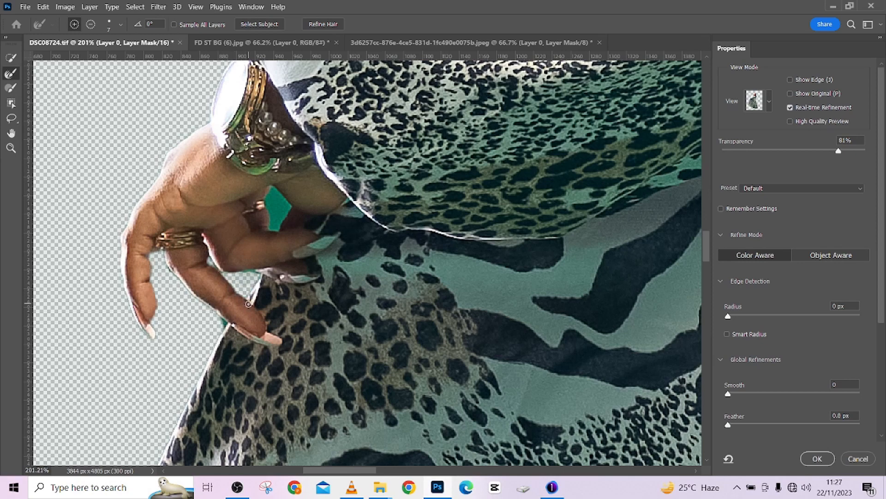
key(bracketleft)
key(bracketleft)
mouse_move(239, 273)
mouse_down()
mouse_move(258, 271)
mouse_move(252, 285)
mouse_move(209, 264)
mouse_up()
- Clear the green gap beneath the bracelet, between the fingers and the wrist, with a size 8 refine brush
key(bracketright)
key(bracketright)
key(bracketright)
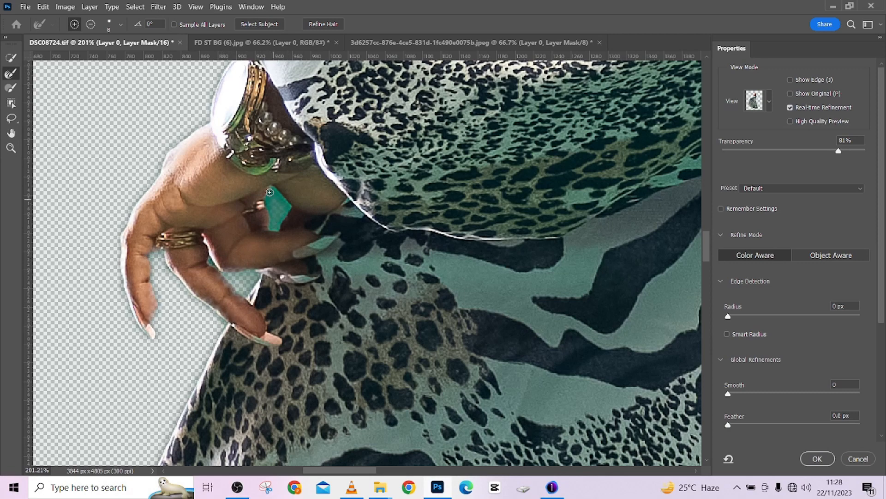
mouse_move(269, 192)
mouse_down()
mouse_move(273, 215)
mouse_move(273, 192)
mouse_move(283, 195)
mouse_move(279, 231)
mouse_up()
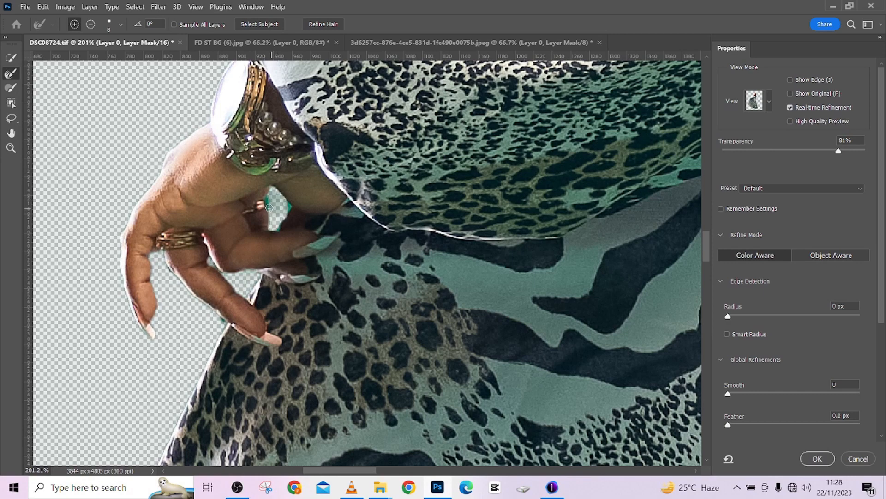
mouse_move(266, 194)
mouse_down()
mouse_move(289, 205)
mouse_move(264, 221)
mouse_move(290, 200)
mouse_up()
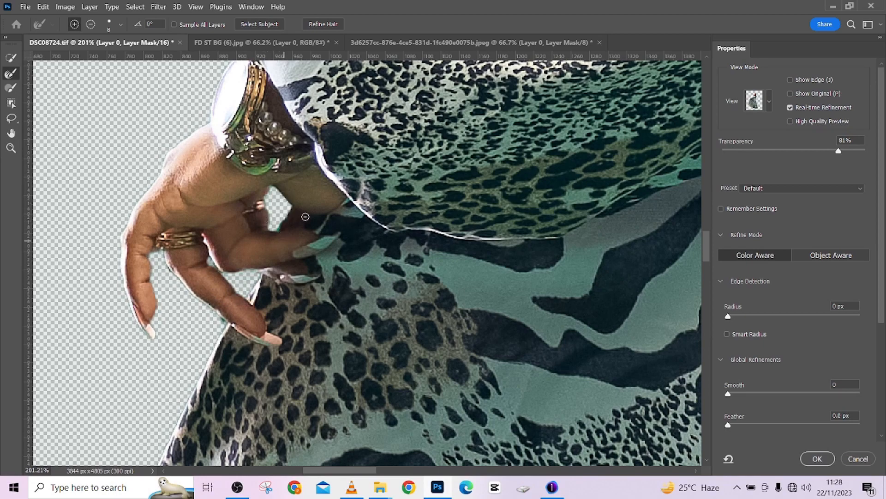
- Brush Refine Edge at size 27 along the lower edge of the front sandal's sole
scroll(305, 216, down, 10)
scroll(305, 216, down, 6)
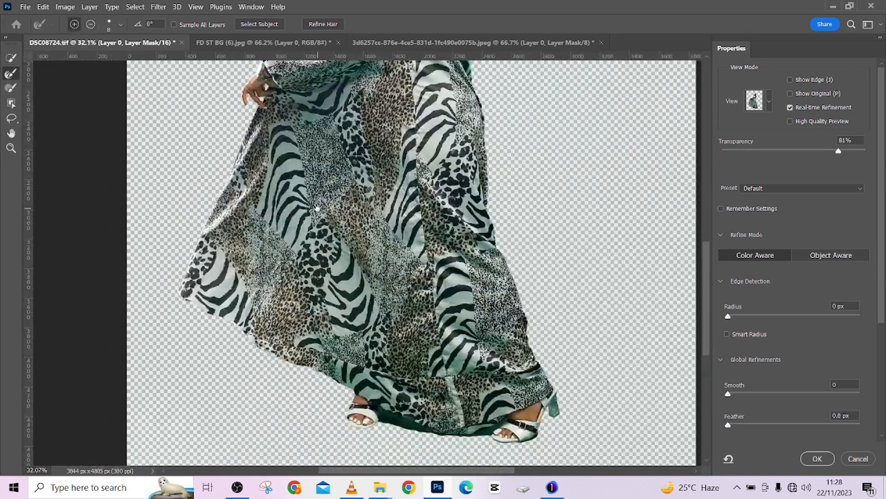
scroll(523, 435, down, 1)
scroll(522, 435, up, 8)
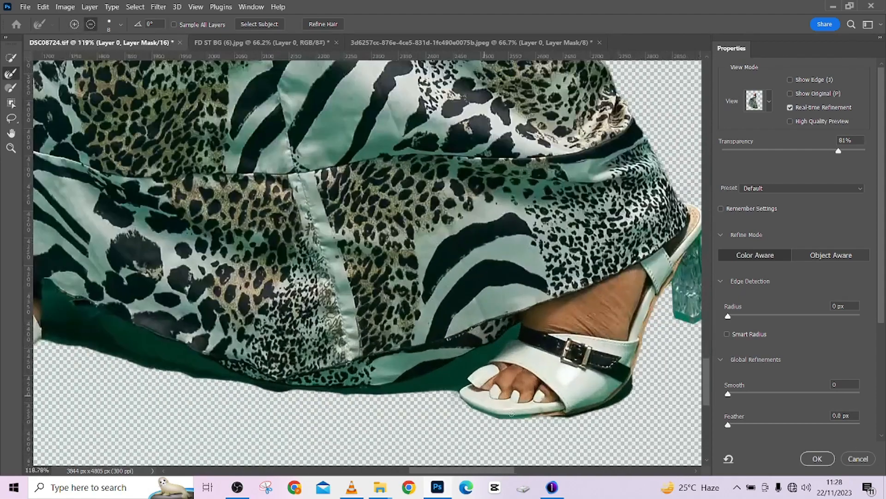
mouse_move(575, 414)
mouse_down()
mouse_move(504, 416)
mouse_move(450, 387)
mouse_up()
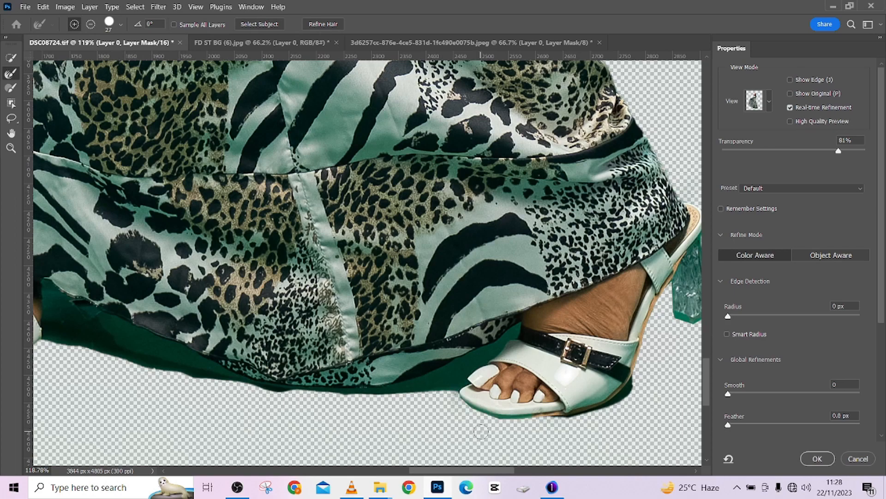
- Check the whole cut-out figure and apply the Select and Mask refinements to the layer mask
scroll(390, 332, down, 2)
scroll(390, 329, down, 3)
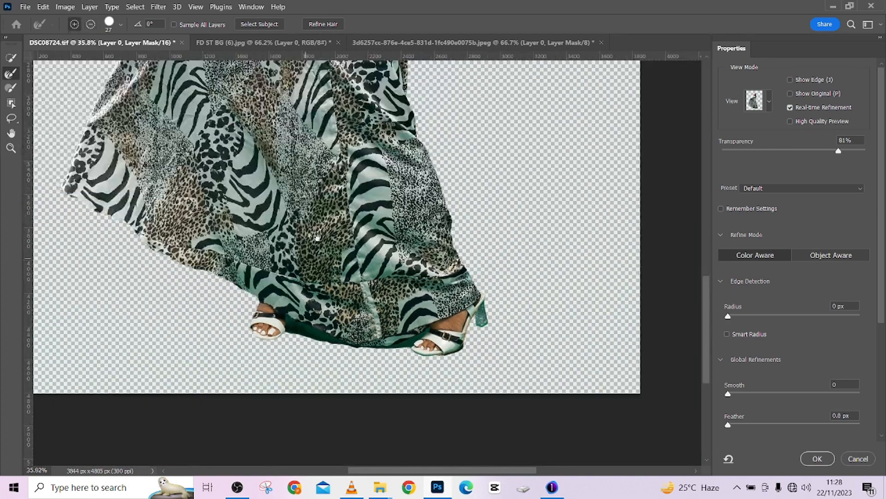
scroll(337, 317, up, 5)
scroll(337, 316, down, 3)
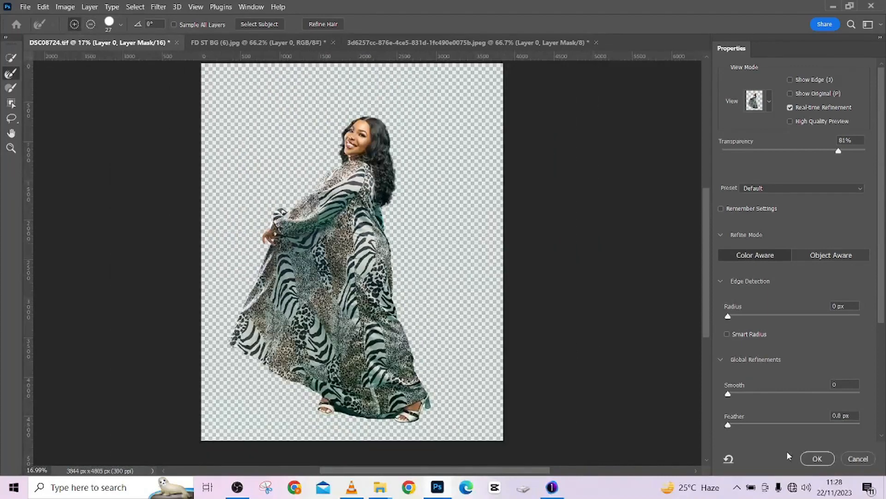
click(817, 459)
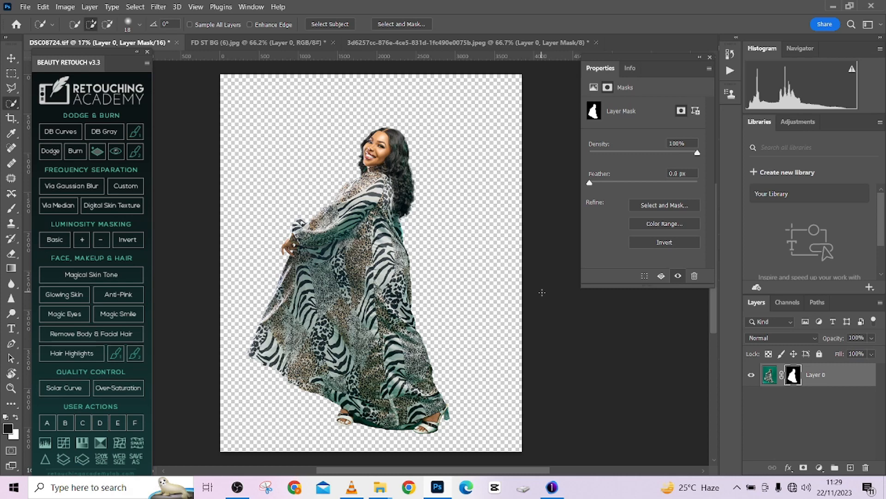
- View the open orange glow image and the FD ST BG (6) garden background
click(273, 43)
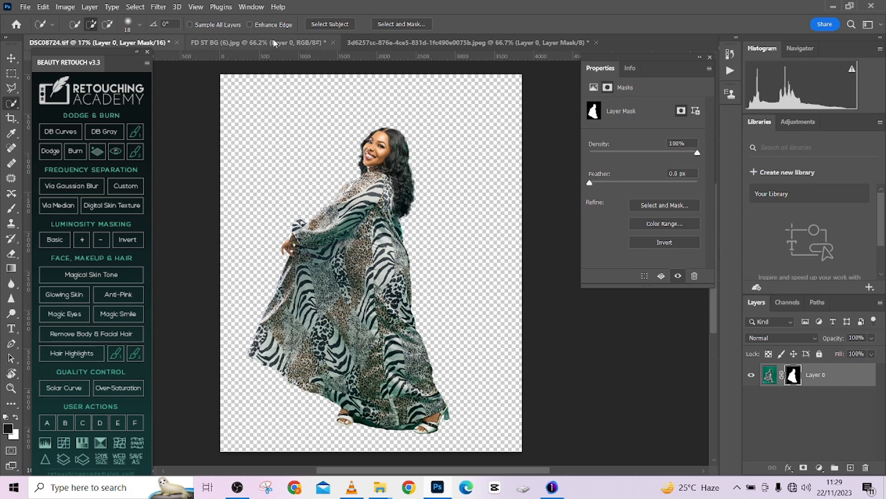
click(398, 45)
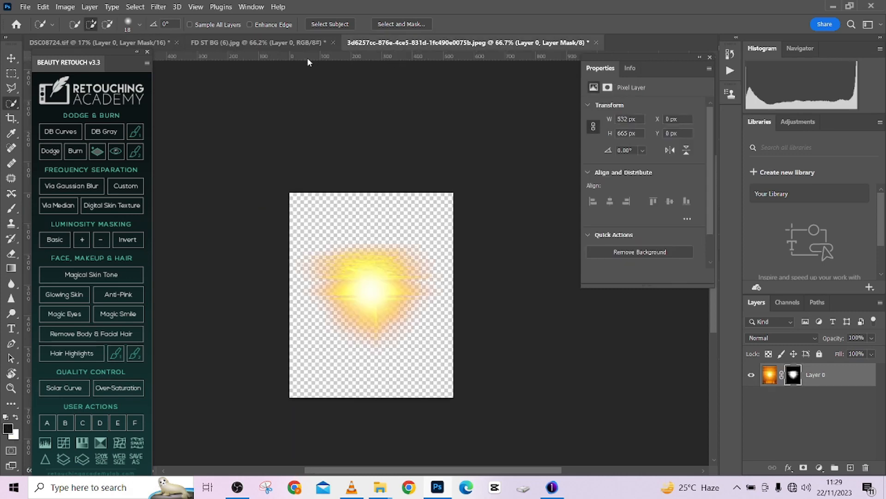
click(258, 42)
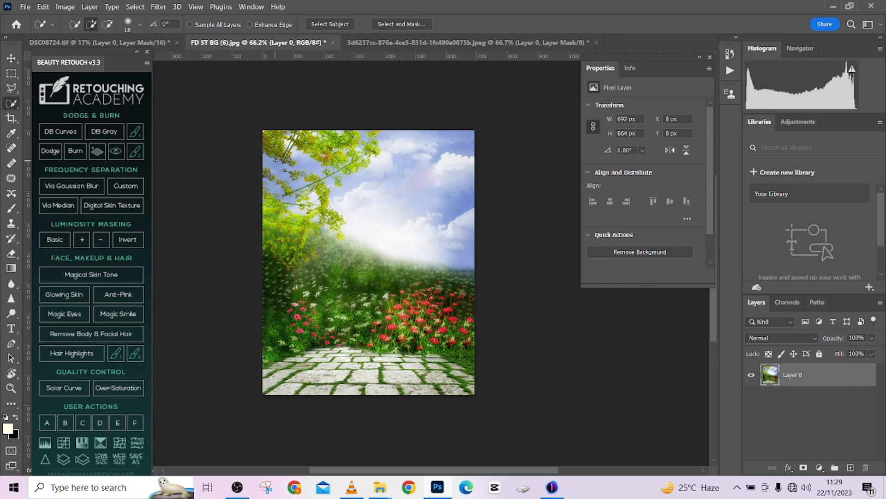
- Switch to File Explorer and open the PS CLASS folder on the Data (D:) drive
click(831, 6)
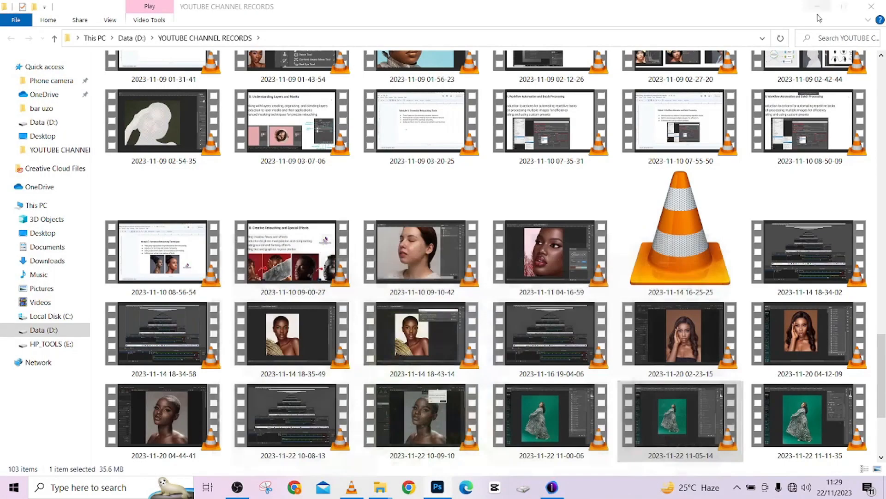
scroll(369, 246, up, 10)
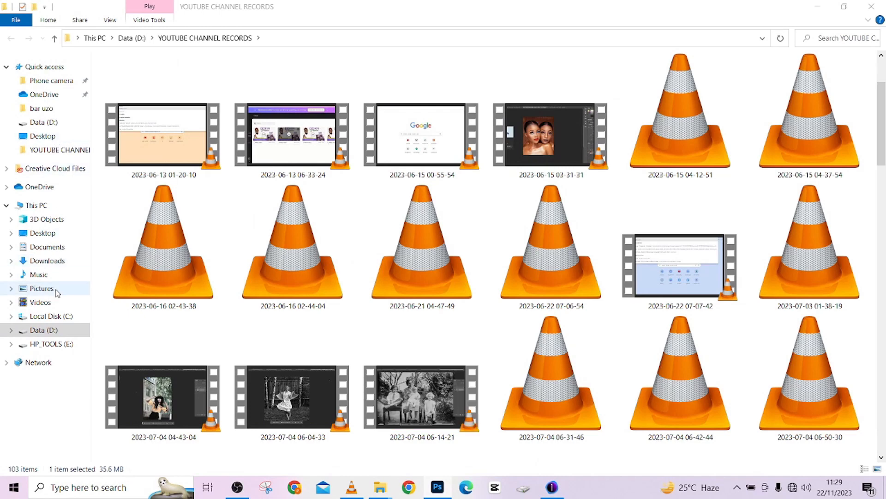
click(70, 331)
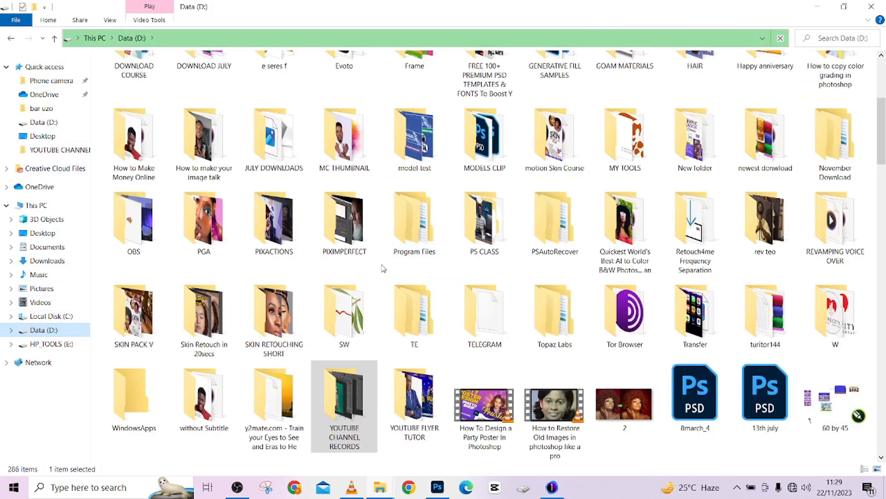
click(411, 252)
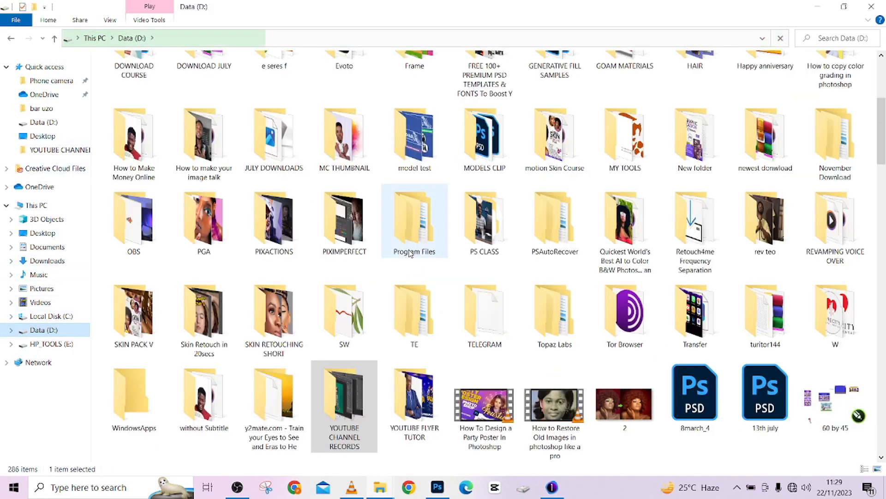
click(490, 231)
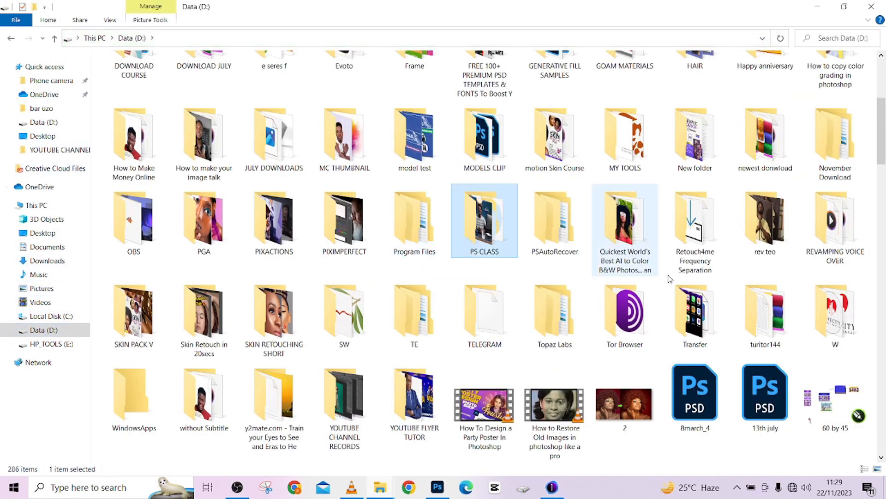
double_click(498, 238)
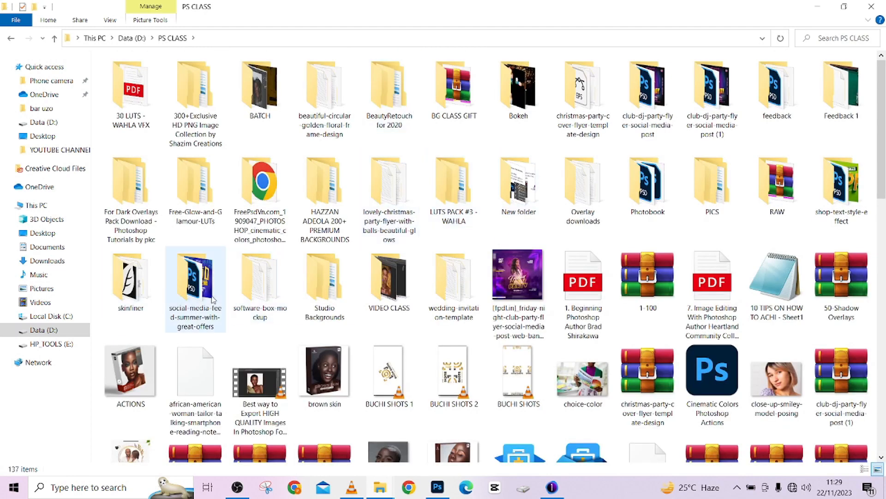
- Open folder 3 inside the nested Studio Backgrounds folders
click(311, 302)
double_click(310, 302)
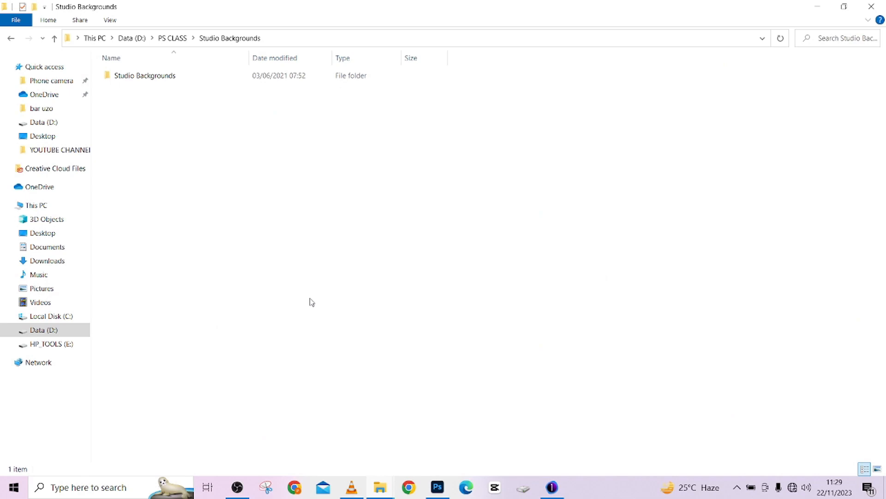
double_click(185, 77)
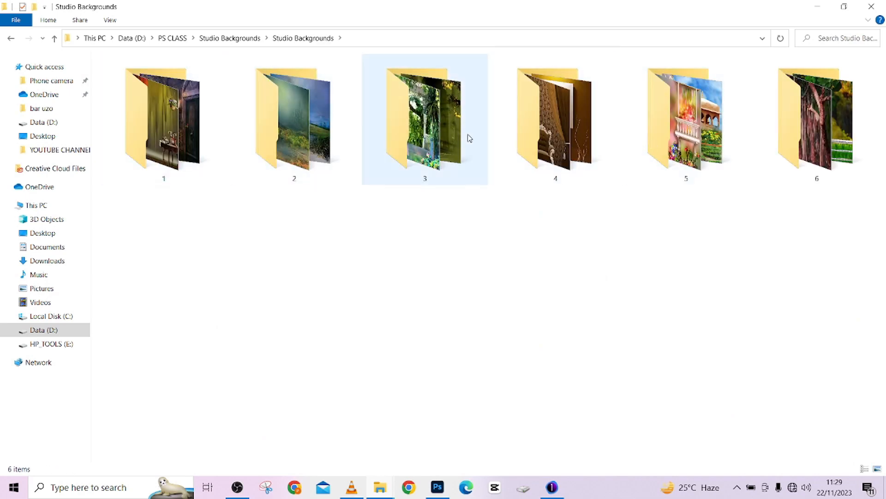
double_click(430, 129)
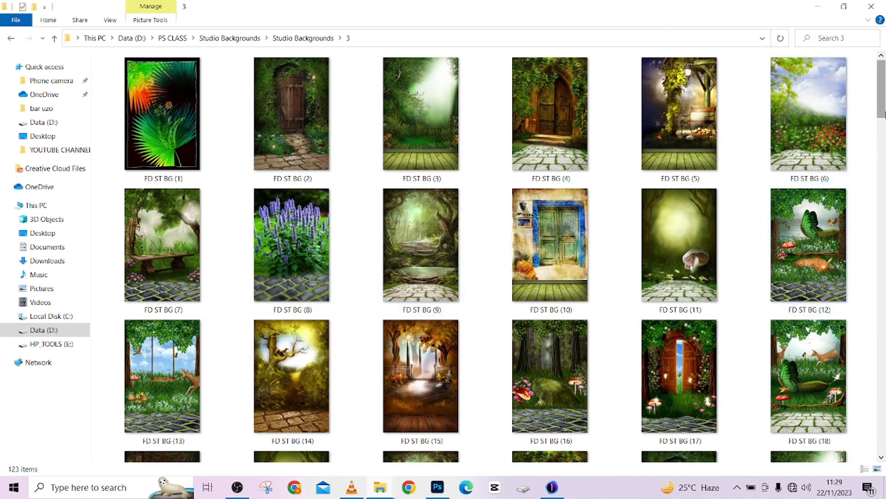
- Open the forest background FD ST BG (21) in Photoshop and return to the DSC08724.tif cut-out document
scroll(785, 111, down, 4)
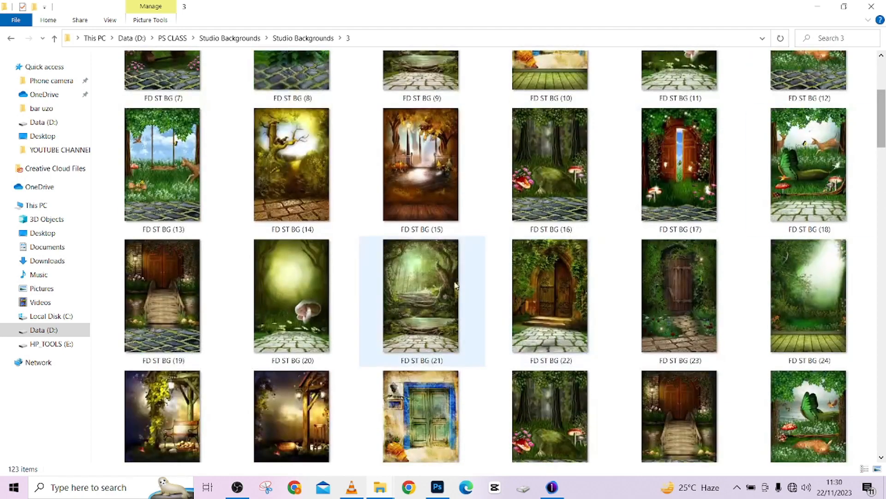
click(443, 298)
drag(442, 289, 803, 445)
scroll(396, 221, down, 2)
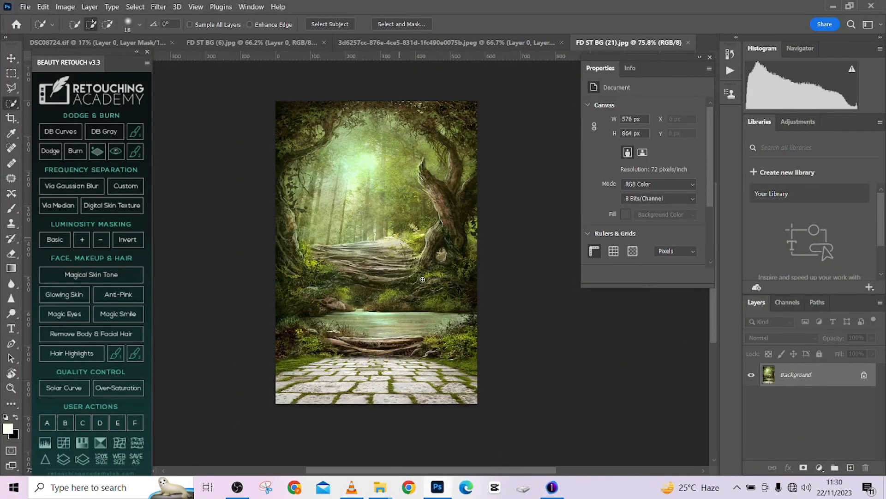
click(127, 45)
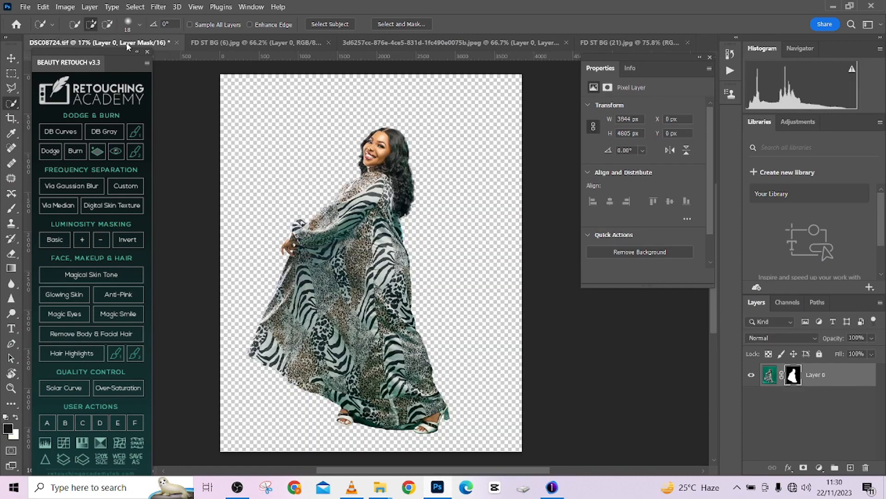
- Compare the open background documents with the woman's cut-out and return to the forest background FD ST BG (21)
click(606, 43)
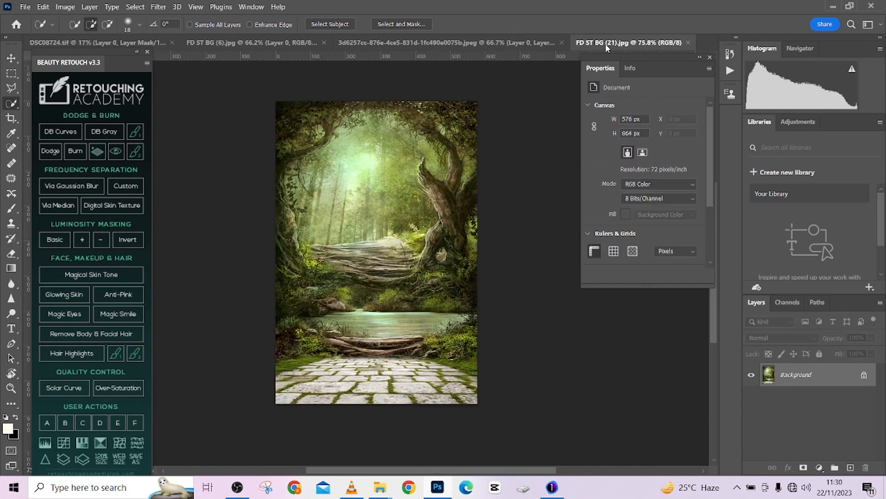
click(466, 43)
click(265, 45)
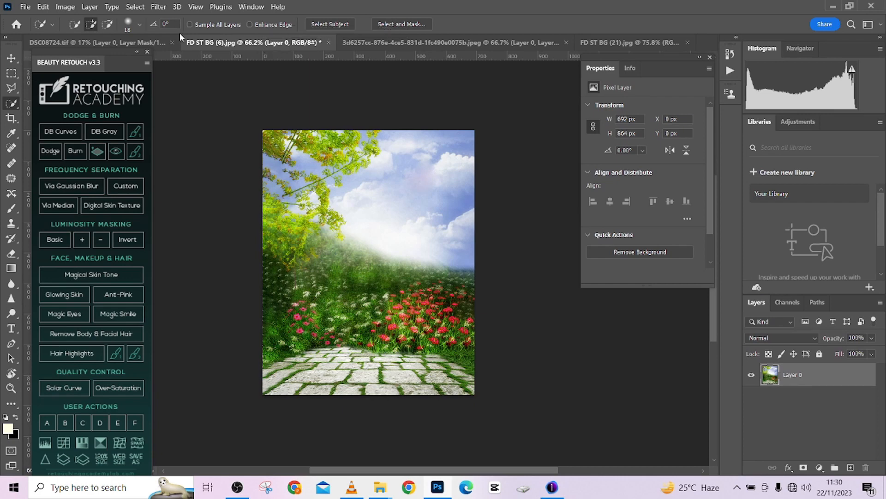
click(152, 43)
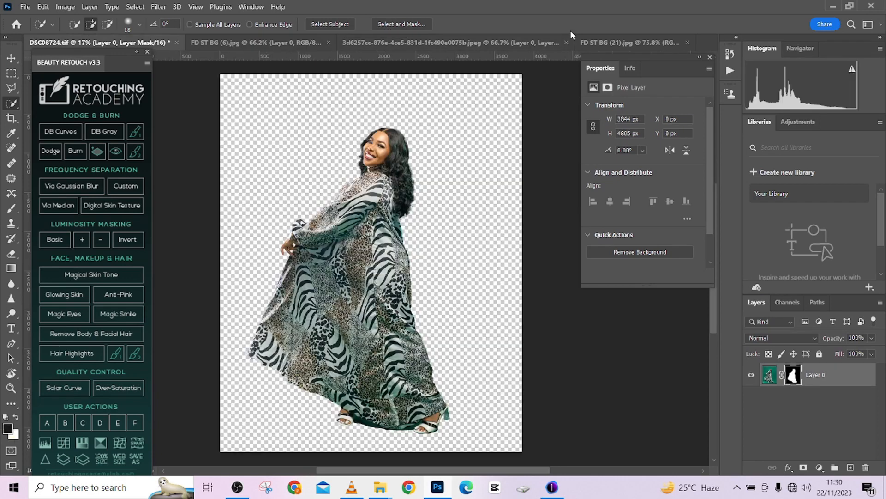
click(606, 44)
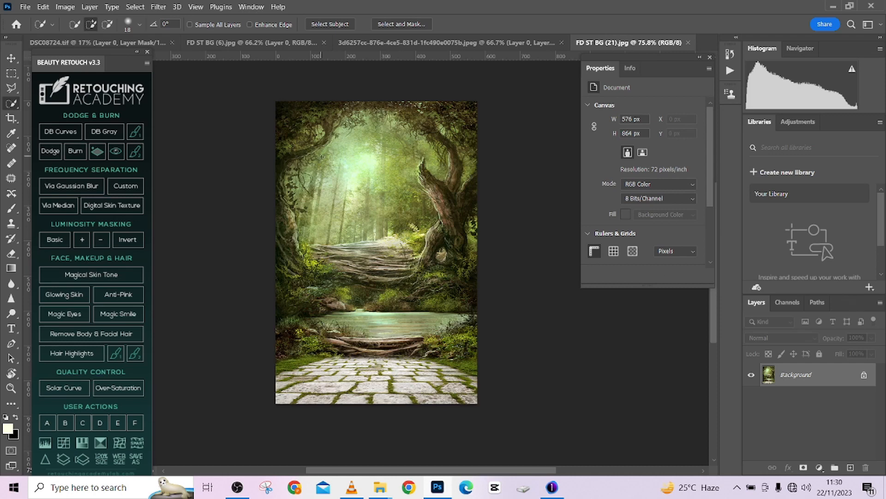
key(ctrl+Tab)
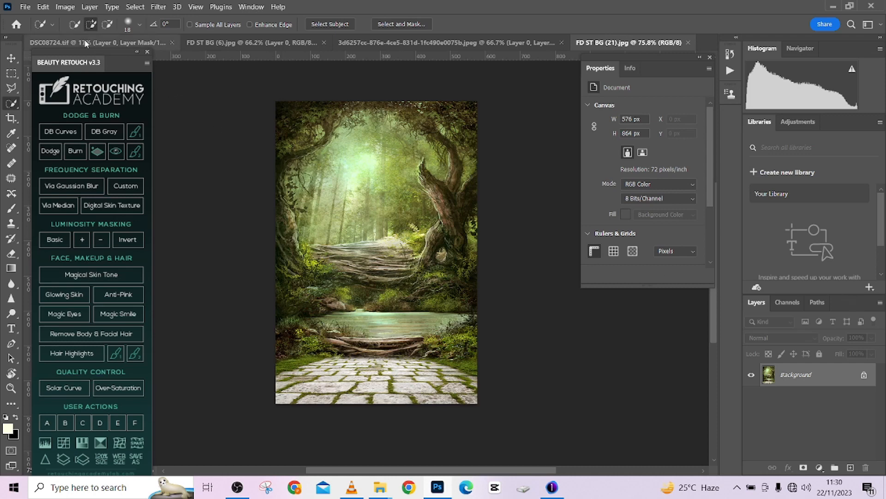
click(646, 43)
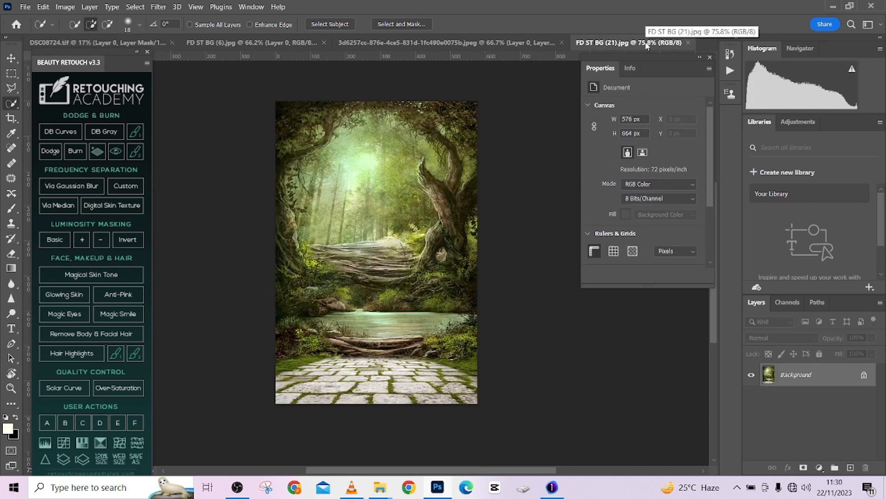
- Crop the forest background at a 4:5 ratio to its full height, extending the sides with Content-Aware fill to 692 x 864 px
click(12, 119)
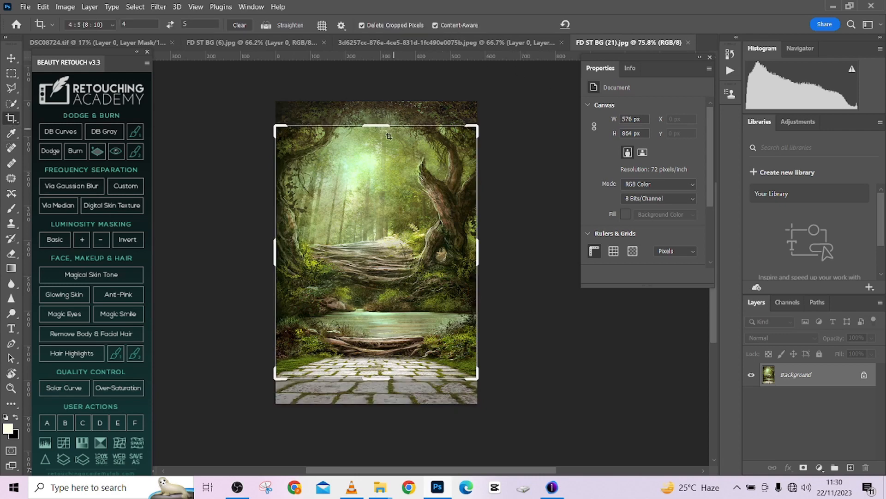
drag(372, 125, 372, 100)
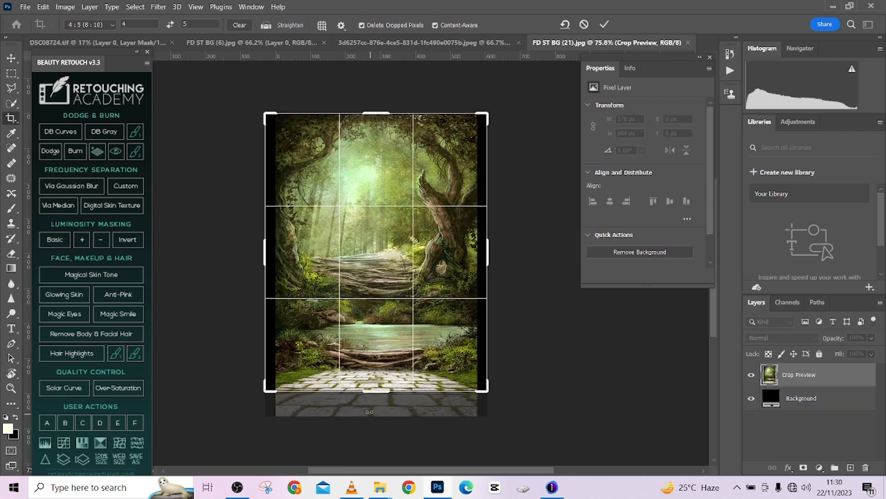
drag(370, 395, 372, 403)
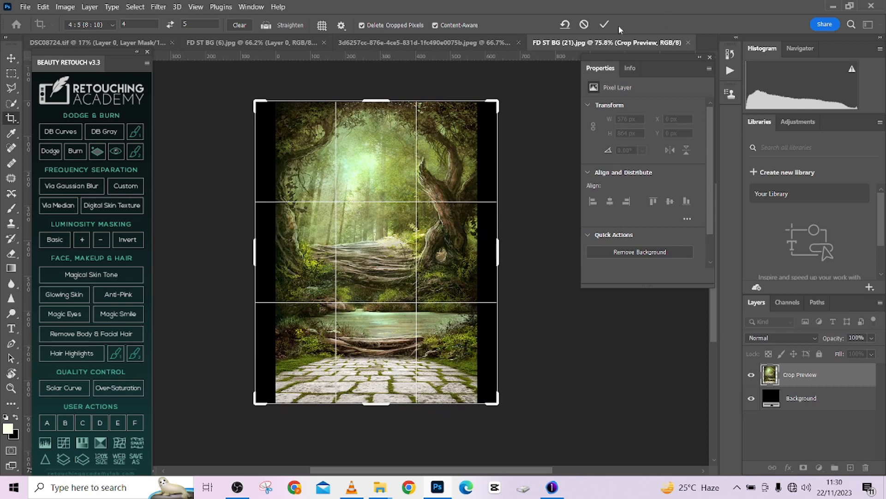
click(606, 26)
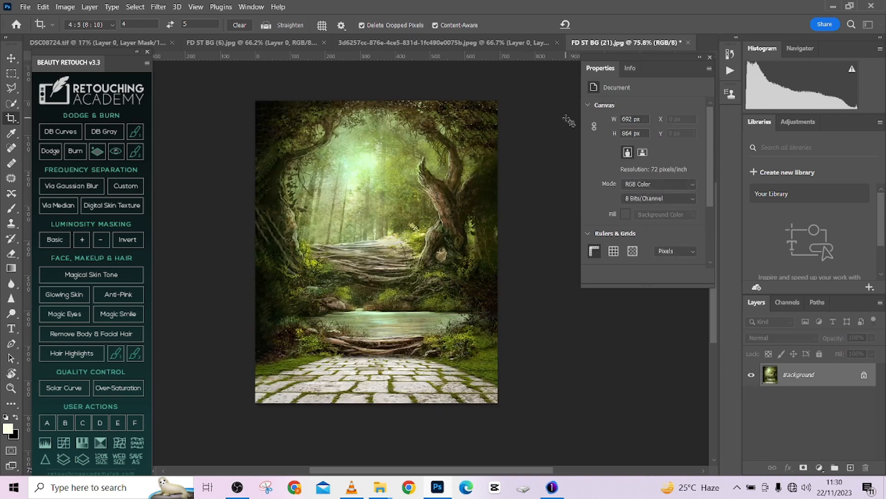
- Unlock the forest background layer and copy it into DSC08724.tif, accepting the colour profile conversion
click(864, 375)
key(v)
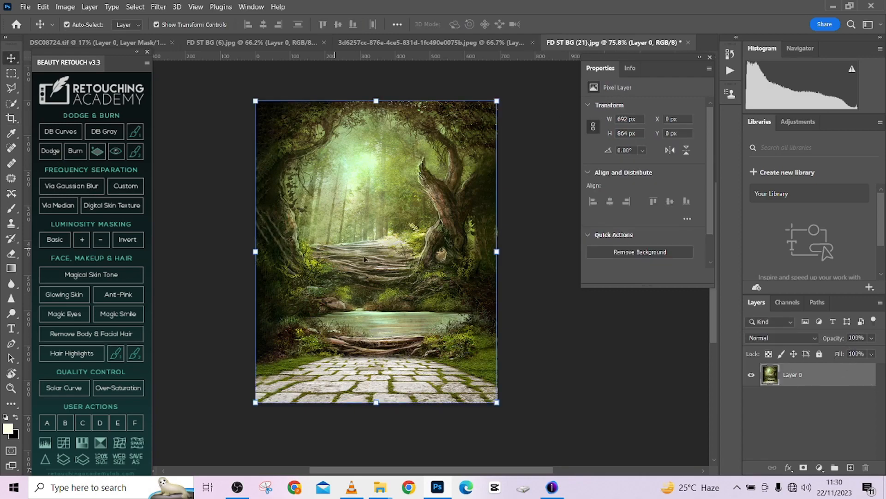
drag(374, 297, 381, 279)
click(452, 199)
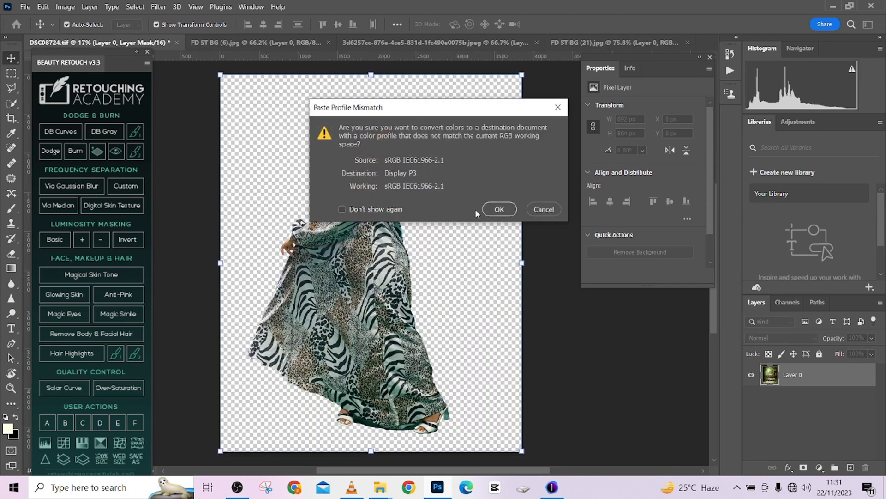
click(498, 210)
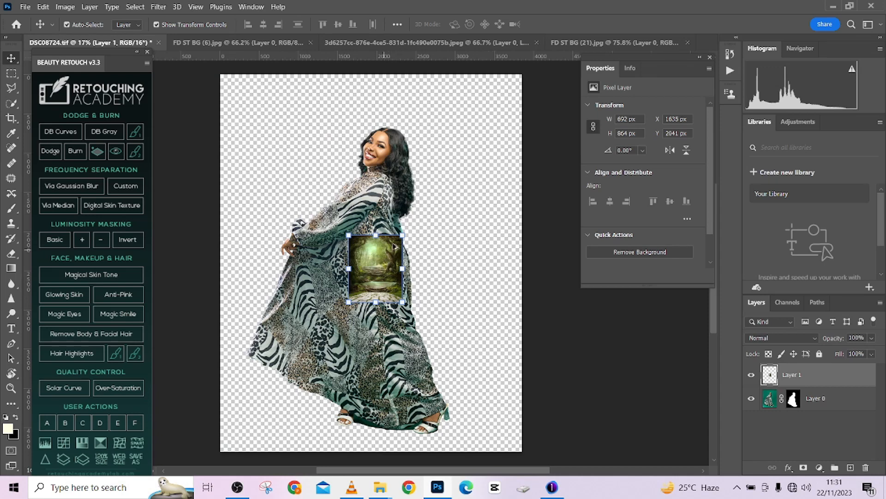
drag(400, 236, 462, 192)
key(Escape)
- Convert both the forest layer and the woman's masked layer to Smart Objects
right_click(835, 381)
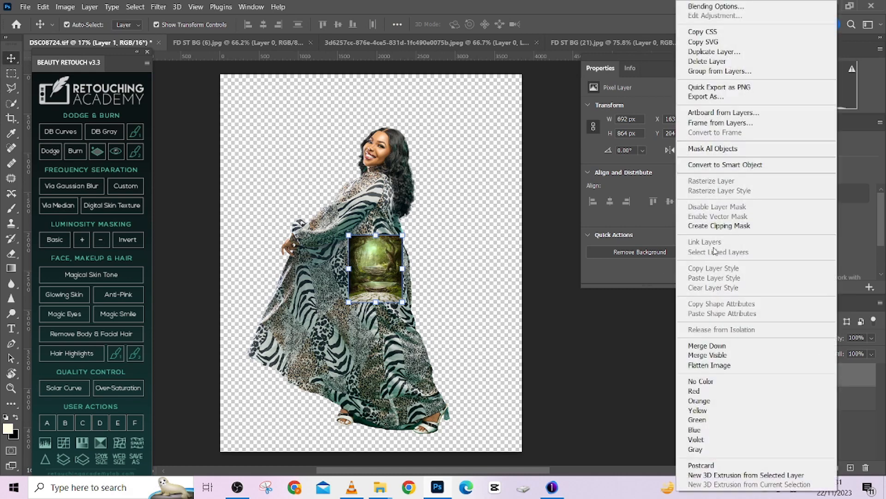
click(717, 166)
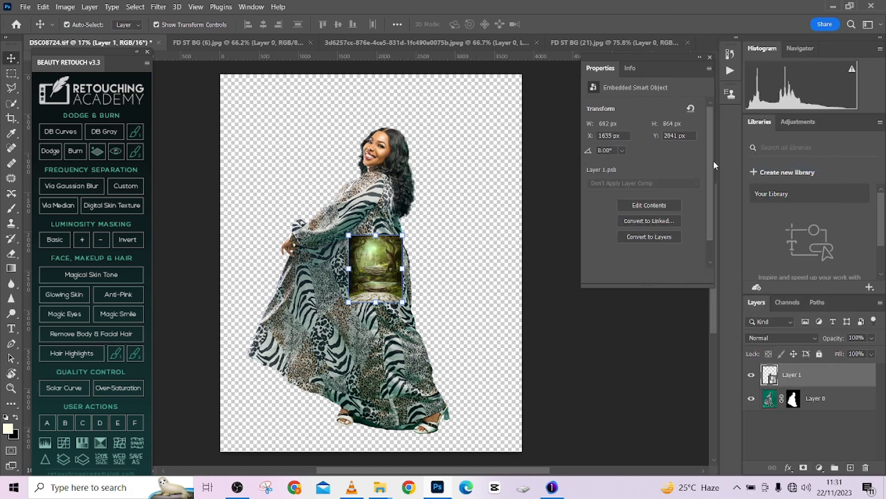
right_click(845, 398)
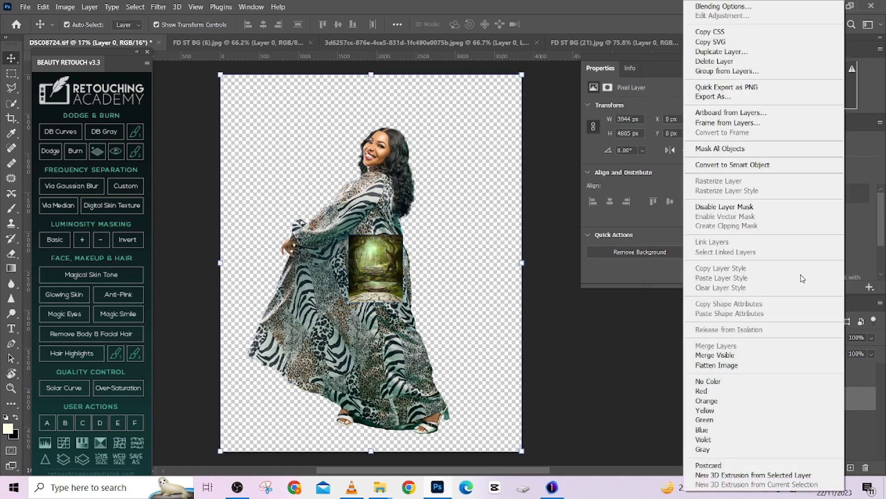
click(733, 165)
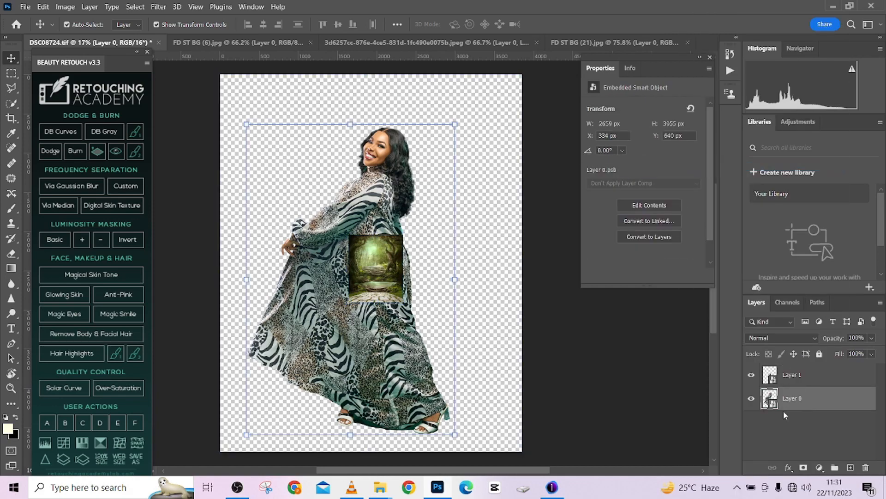
- Inspect the editable layer and mask inside the woman's Smart Object, close its contents and look over the composite
double_click(774, 403)
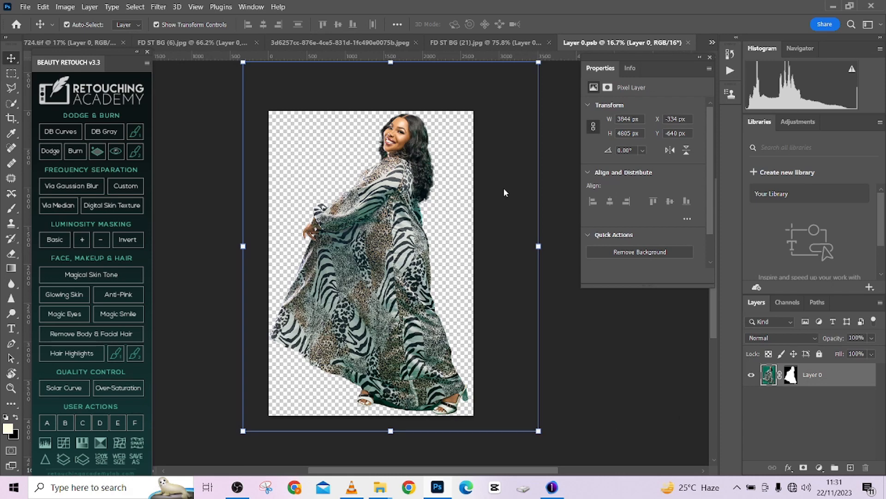
key(ctrl+w)
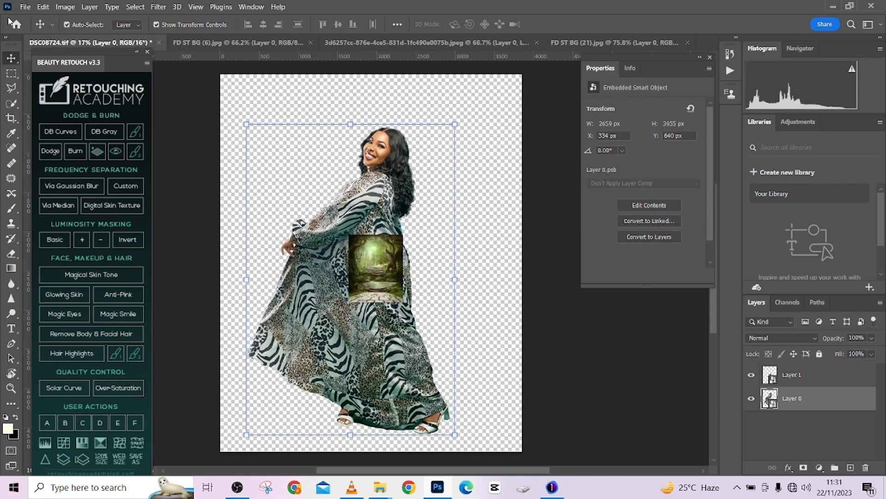
scroll(408, 224, up, 3)
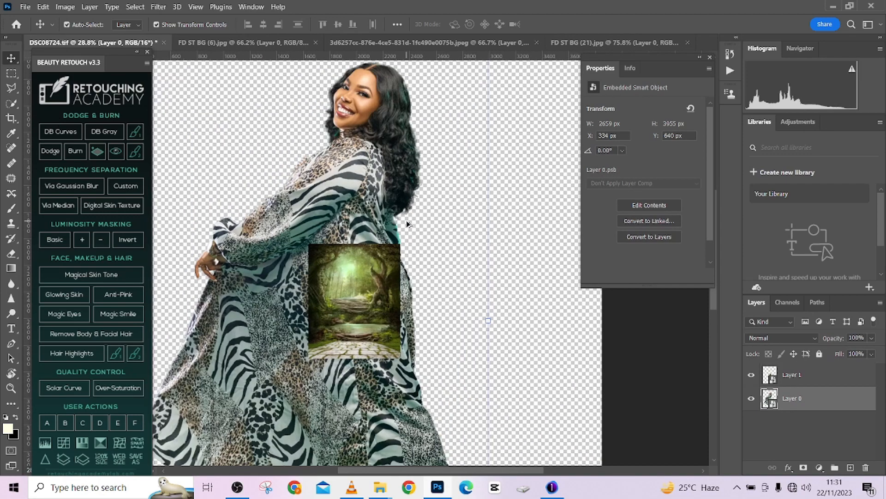
scroll(408, 224, down, 2)
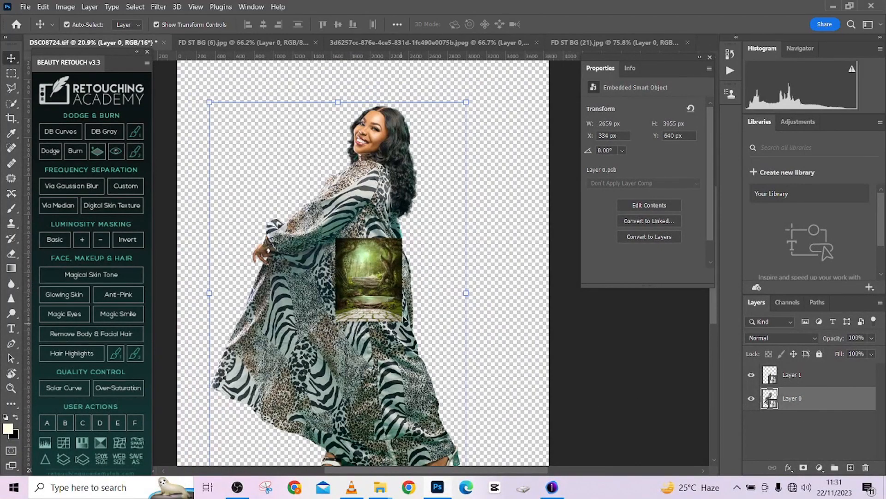
click(381, 296)
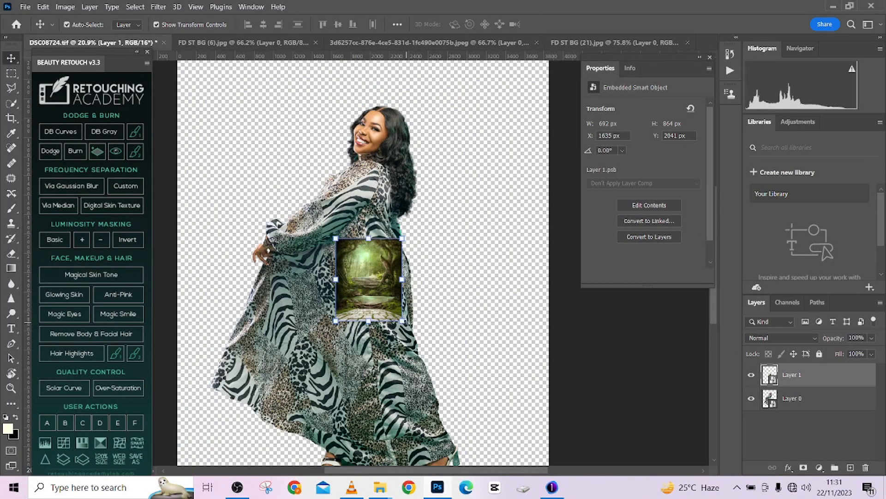
key(ctrl+t)
drag(402, 320, 394, 380)
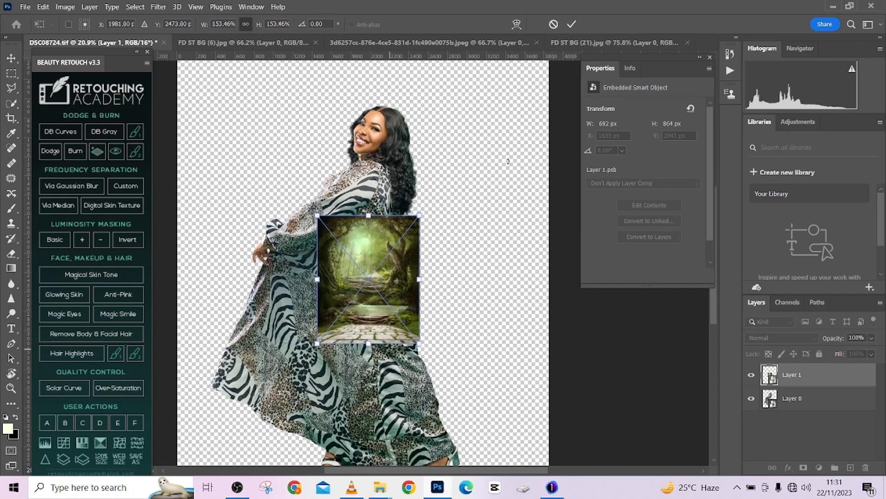
click(554, 25)
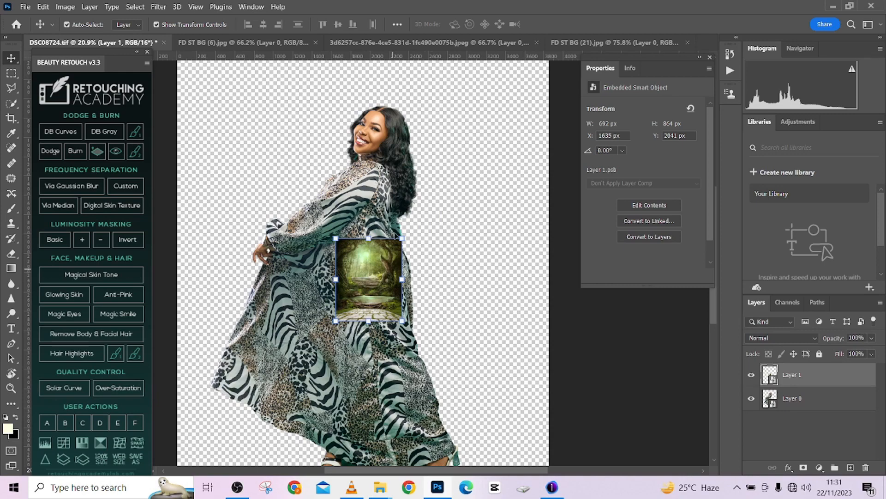
- Scale the forest layer up to about 572% so that it covers the whole canvas
alt+scroll(397, 229, down, 1)
drag(402, 223, 596, 111)
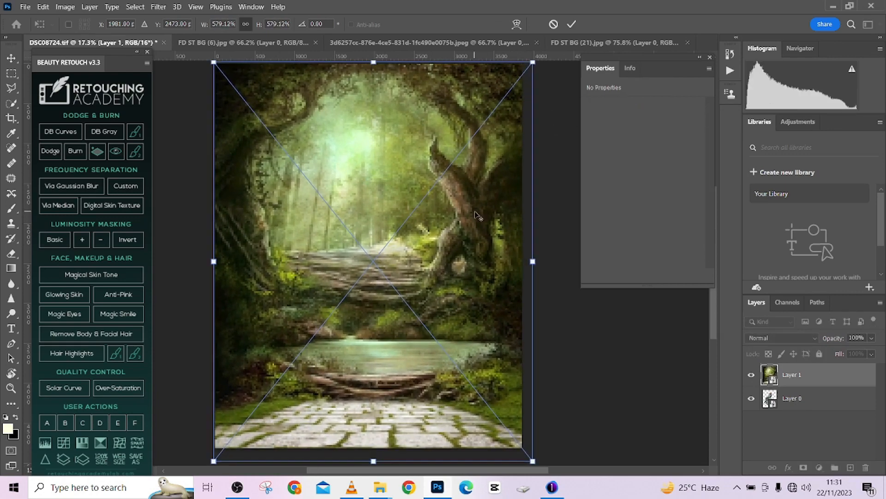
alt+scroll(474, 210, down, 2)
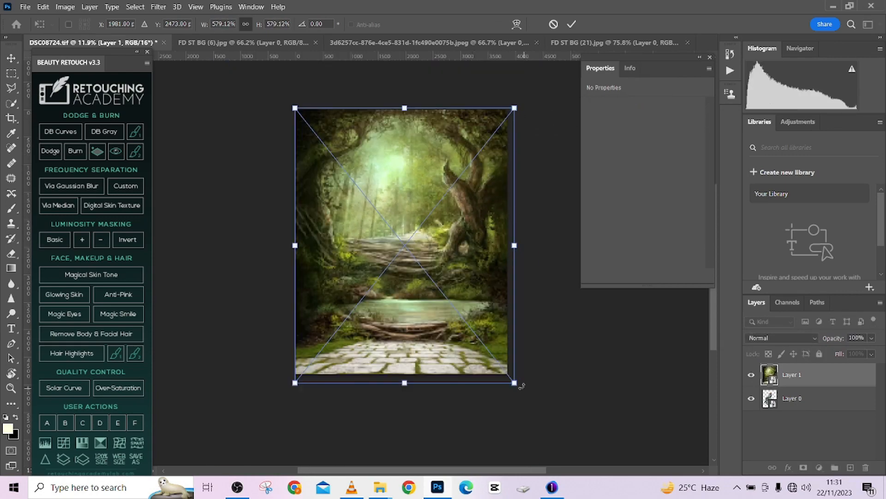
drag(514, 382, 510, 377)
drag(294, 108, 293, 105)
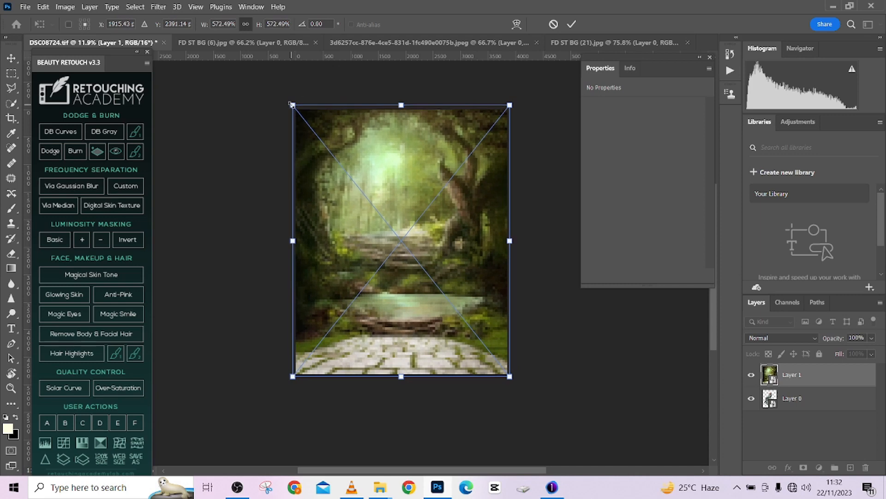
click(571, 25)
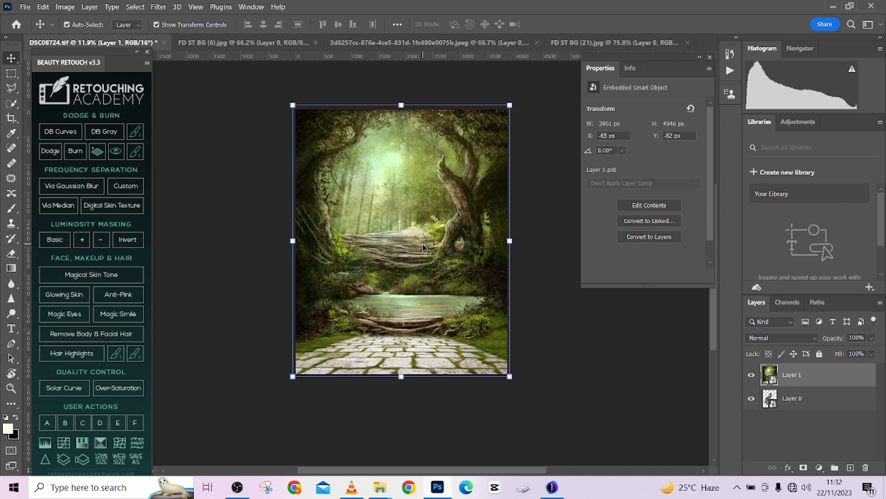
- Place the woman's layer above the forest layer and move her down to about X 300, Y 1042 px on the stone path
drag(856, 406, 850, 369)
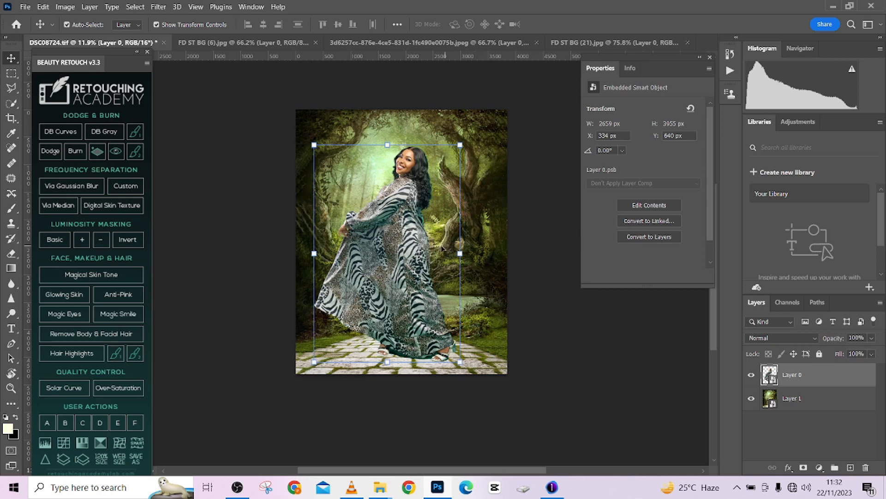
drag(410, 231, 406, 239)
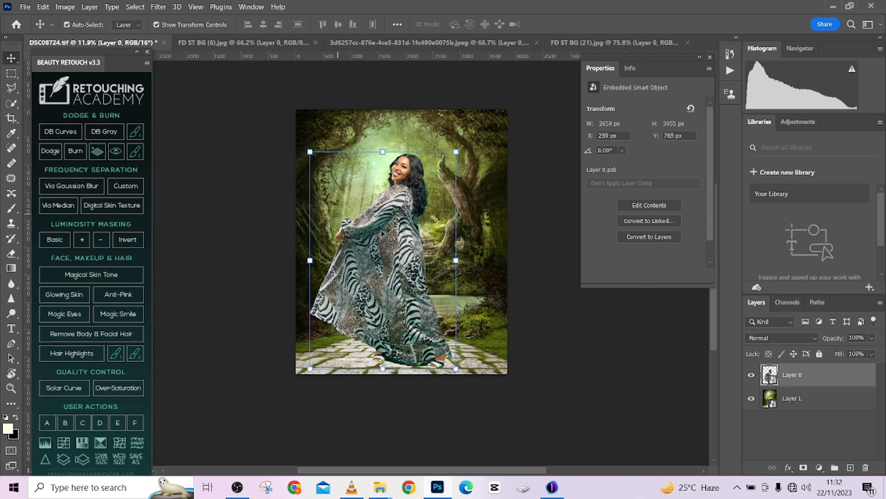
drag(384, 231, 387, 237)
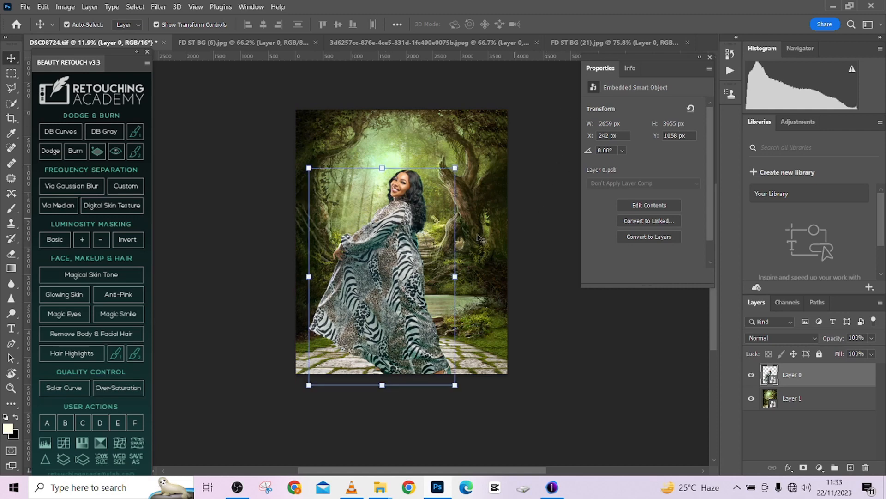
drag(417, 268, 417, 269)
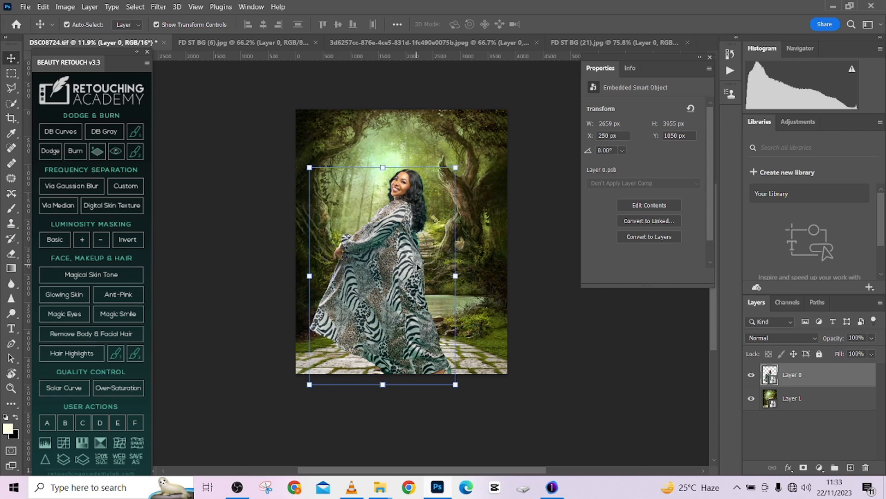
drag(409, 271, 412, 270)
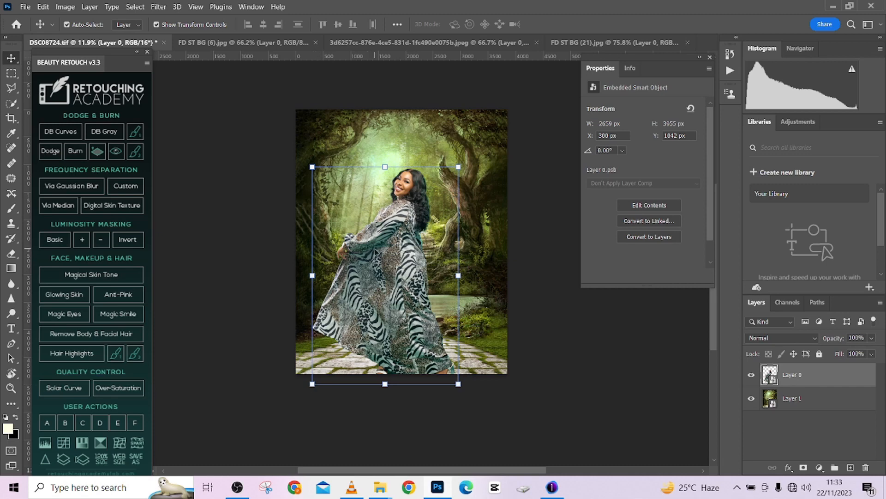
- Scale the woman's layer to about 87.5% around a reference point at her neck and move her down about 75 px on the stone path
key(ctrl)
key(ctrl+t)
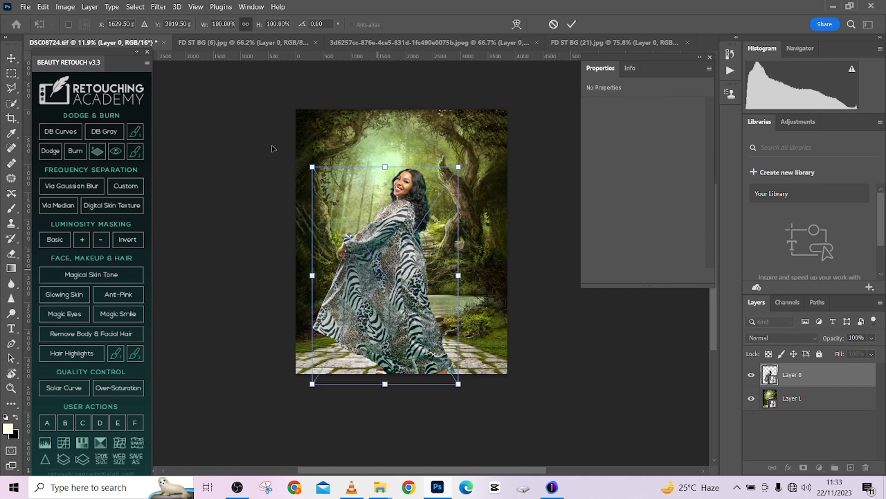
click(68, 24)
alt+click(401, 201)
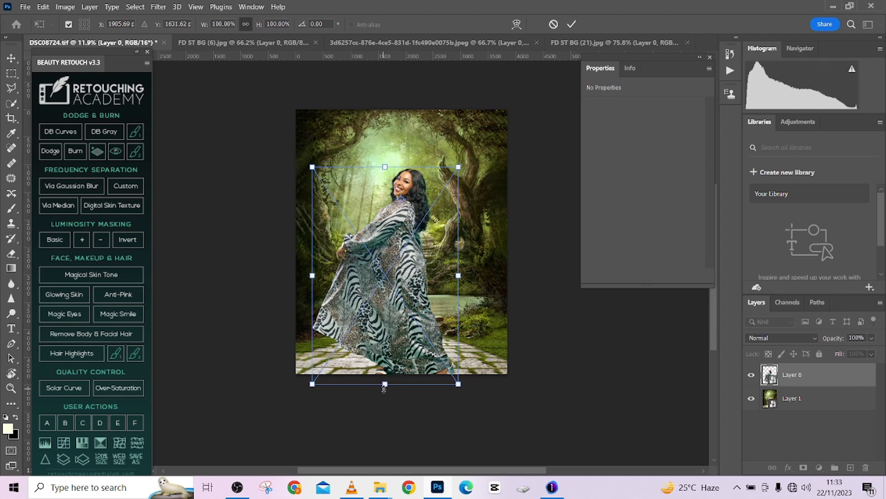
drag(385, 389, 405, 314)
drag(405, 332, 414, 366)
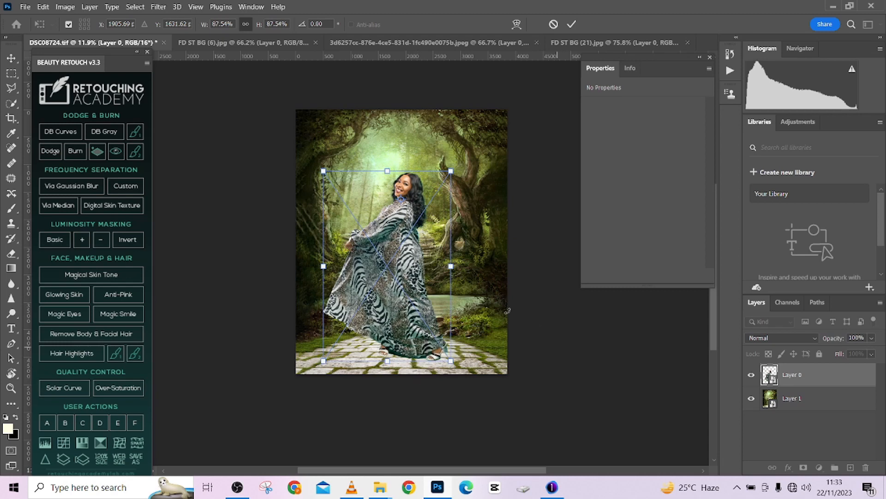
drag(413, 256, 413, 260)
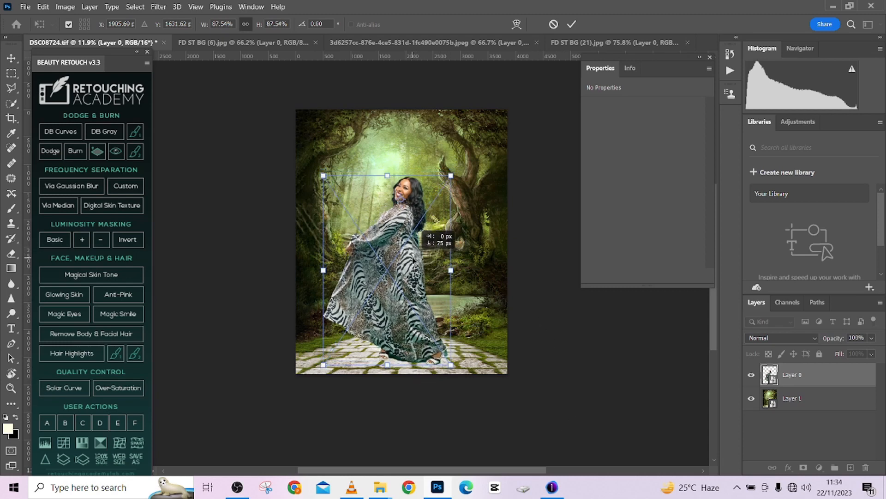
click(572, 25)
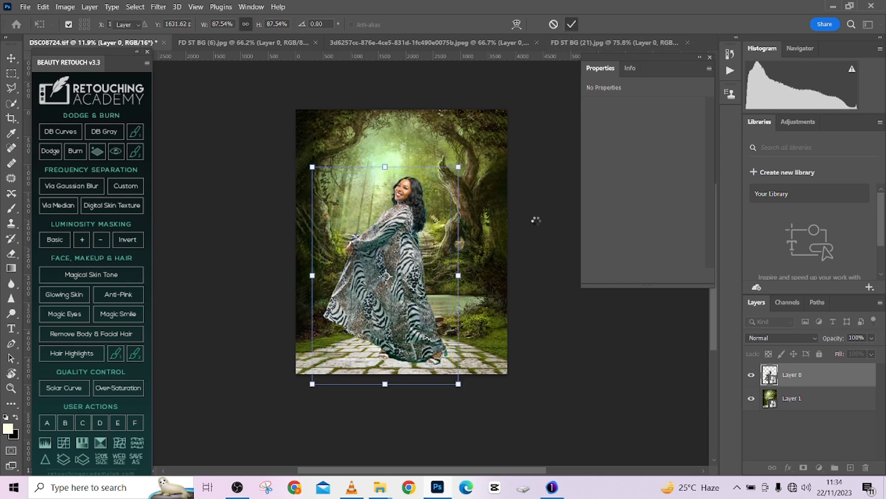
click(406, 129)
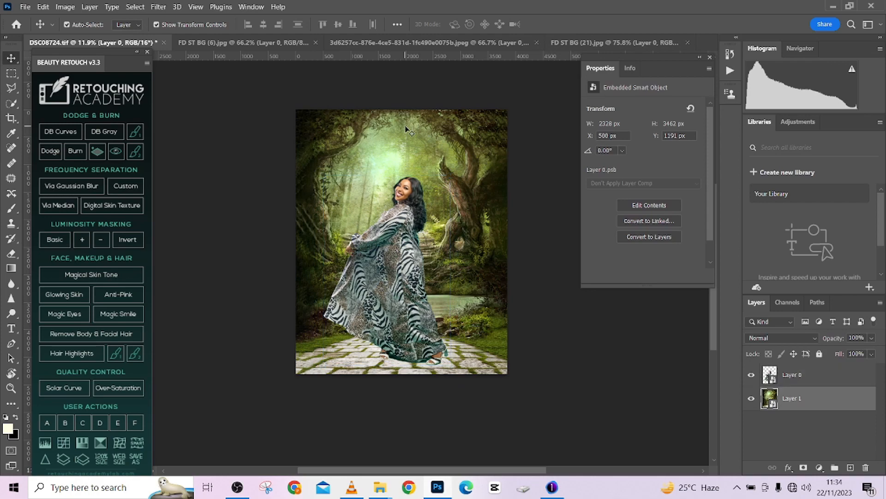
scroll(446, 230, up, 5)
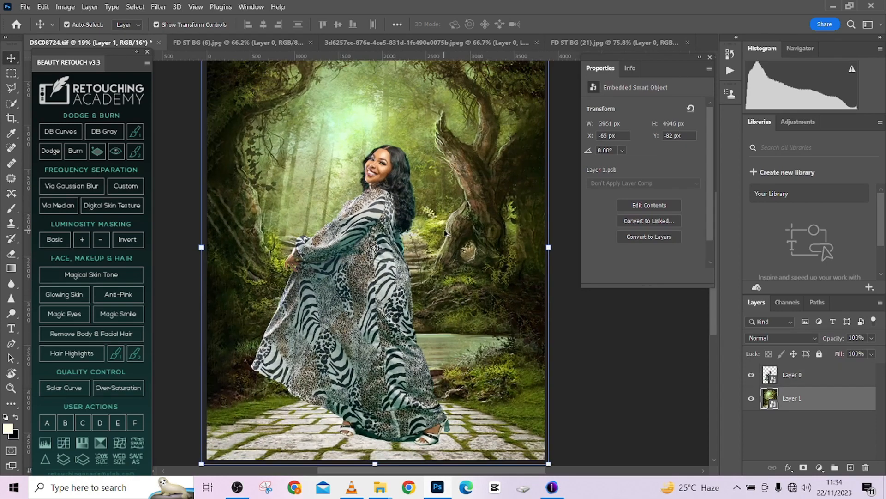
scroll(446, 229, down, 3)
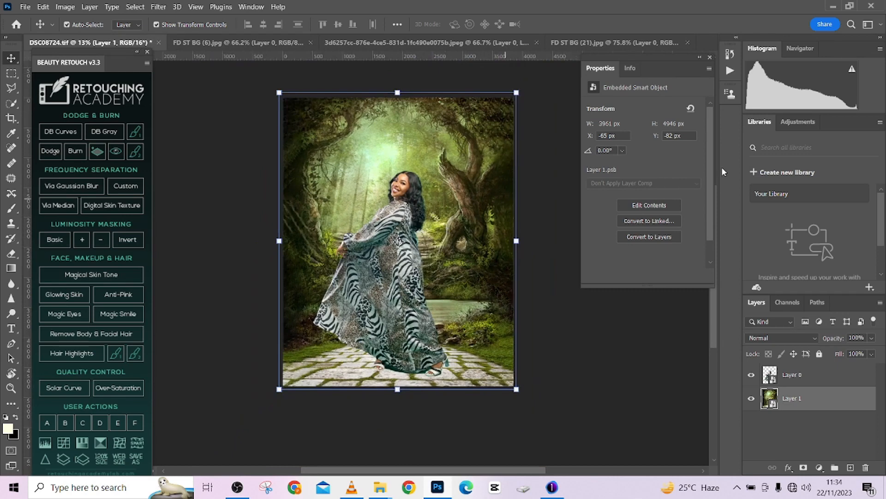
- Add a Black & White adjustment layer above the woman's layer to judge the composite's tones
click(851, 375)
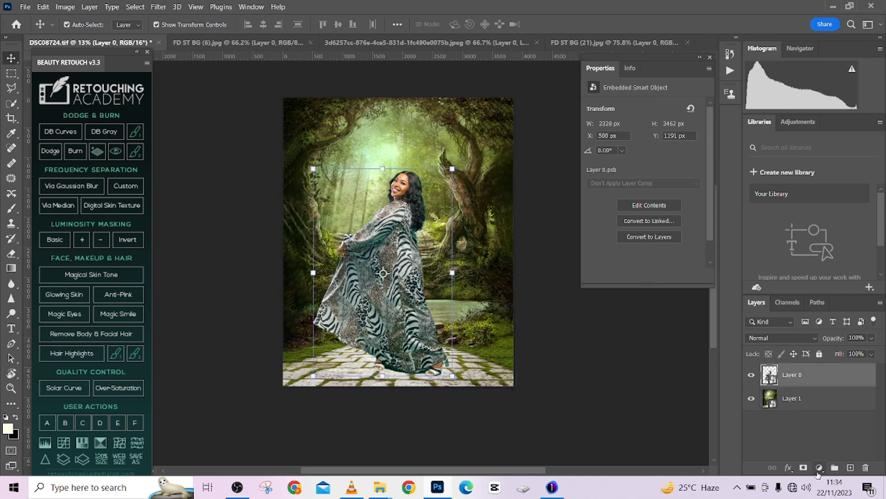
click(820, 468)
click(813, 380)
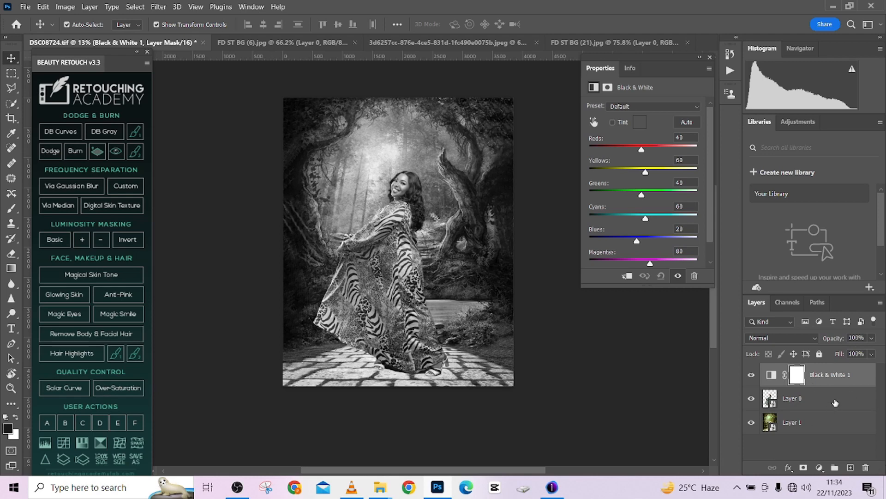
- Add a Curves adjustment directly above the woman's layer and clip it to her
click(831, 401)
click(820, 468)
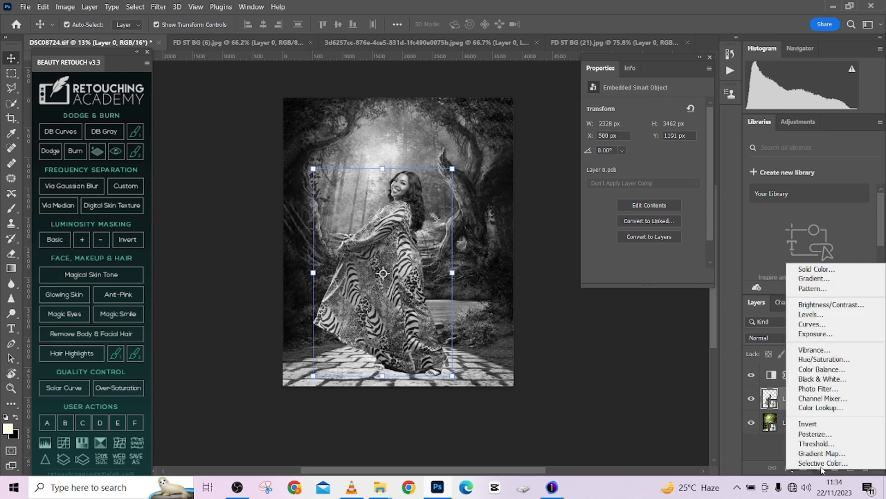
click(813, 324)
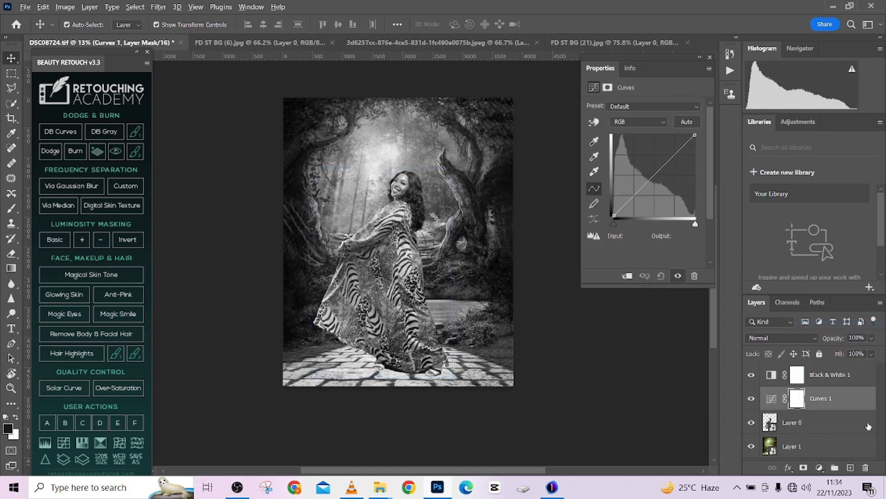
alt+click(821, 407)
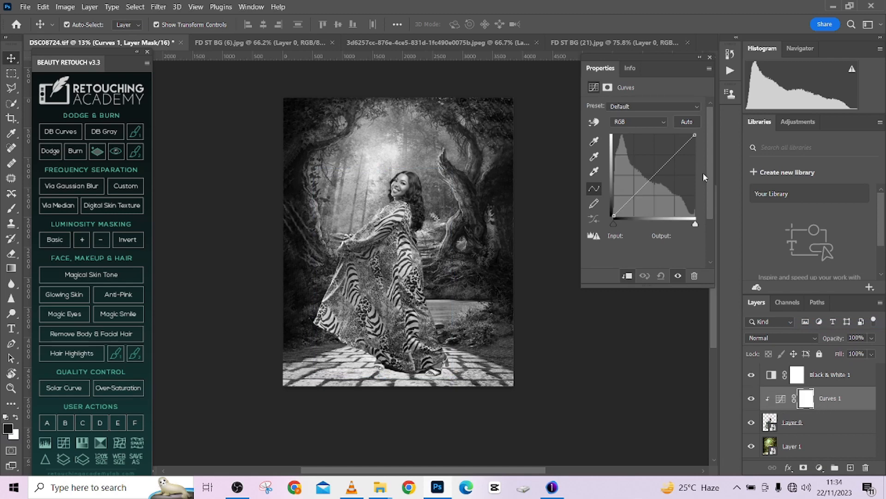
- Darken the woman's midtones by lowering a curve point at input 117 to output about 80
drag(658, 170, 666, 176)
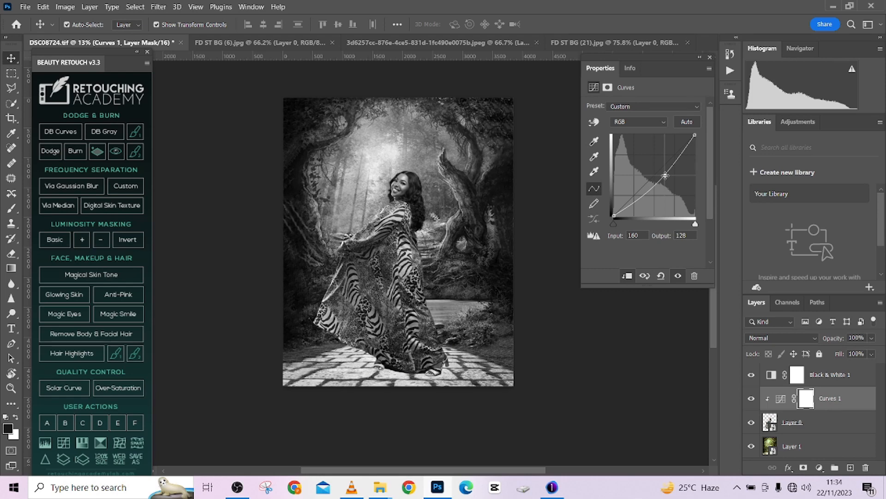
key(ctrl+z)
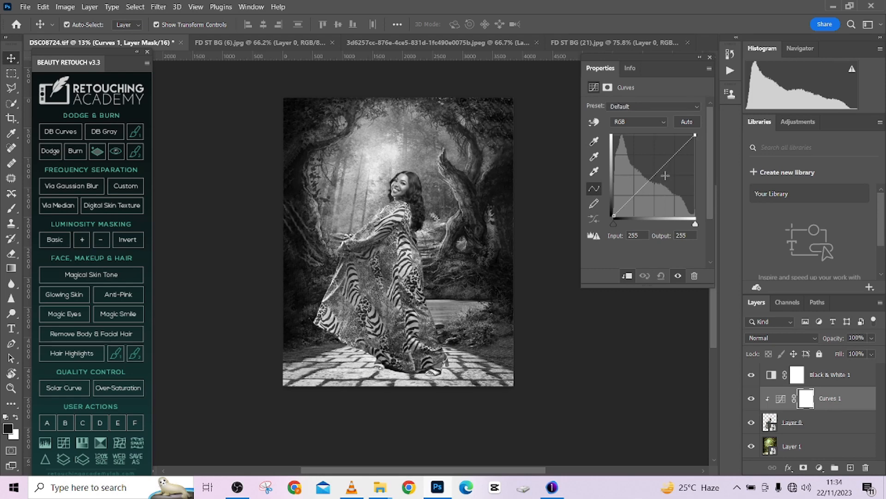
click(651, 177)
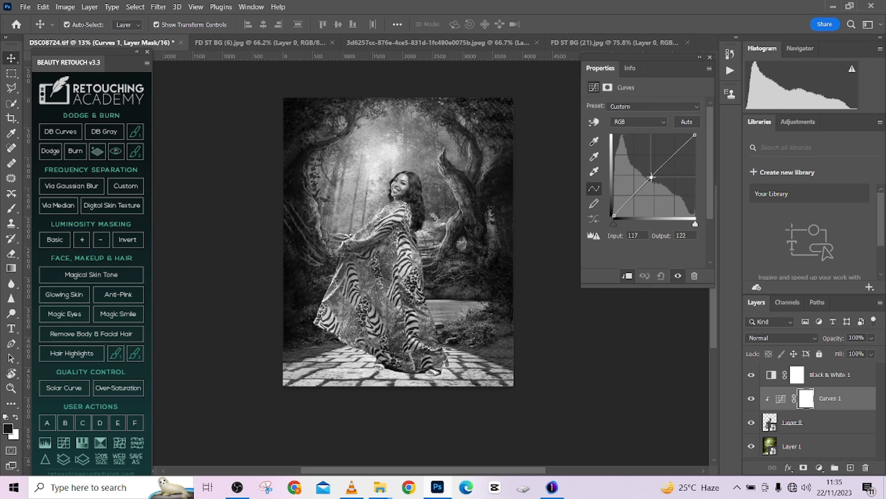
key(Down)
key(Down)
key(Down)
key(Down)
key(Down)
key(Down)
key(Down)
key(Down)
key(Down)
key(Down)
key(Down)
key(Down)
key(Down)
key(Down)
key(Down)
key(Down)
key(Down)
key(Down)
key(Down)
key(Down)
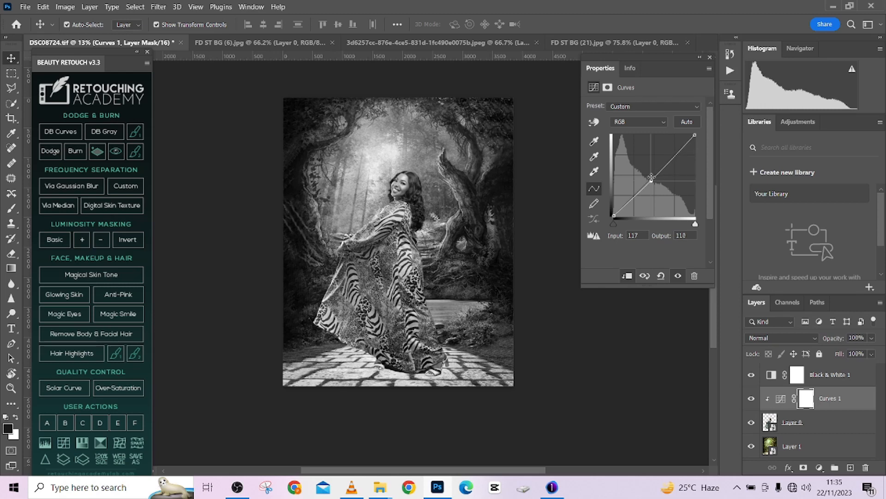
key(Down)
key(Down)
key(Down)
key(Down)
key(Down)
key(Down)
key(Down)
key(Down)
key(Down)
key(Down)
key(Down)
key(Down)
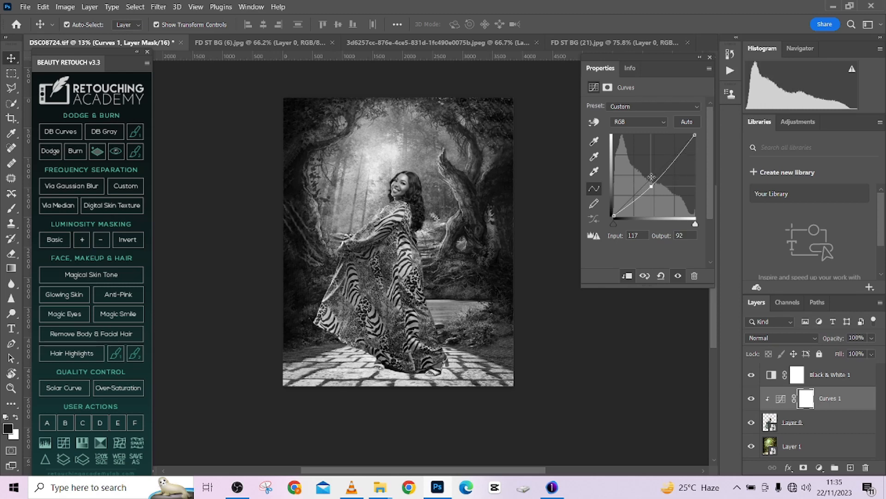
key(Down)
key(Down)
key(Down)
key(Down)
key(Down)
key(Down)
key(Down)
key(Down)
key(Down)
key(Down)
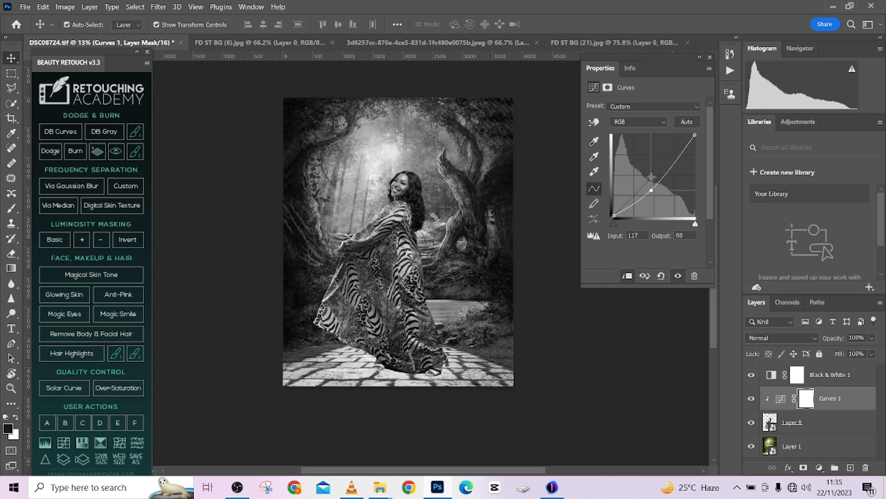
key(Down)
key(Down)
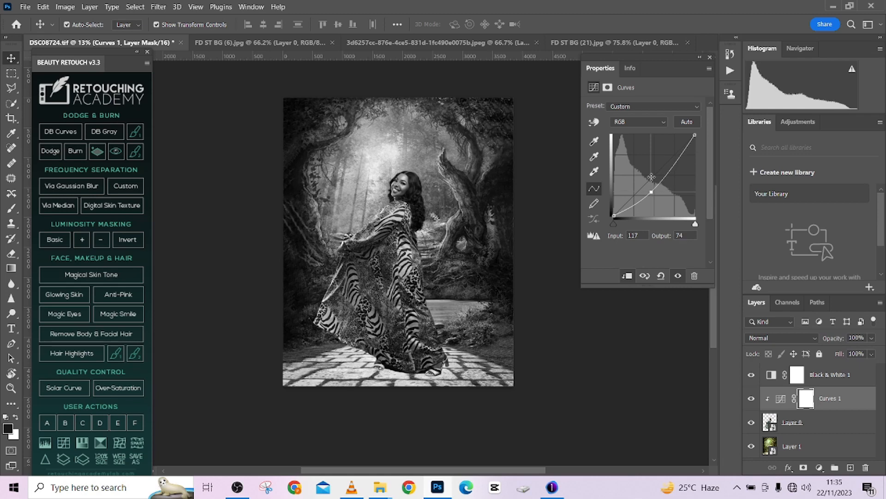
key(Up)
key(Up)
key(Up)
key(Up)
- Raise the curve's black point to output 16 and hide the Black & White layer
click(614, 216)
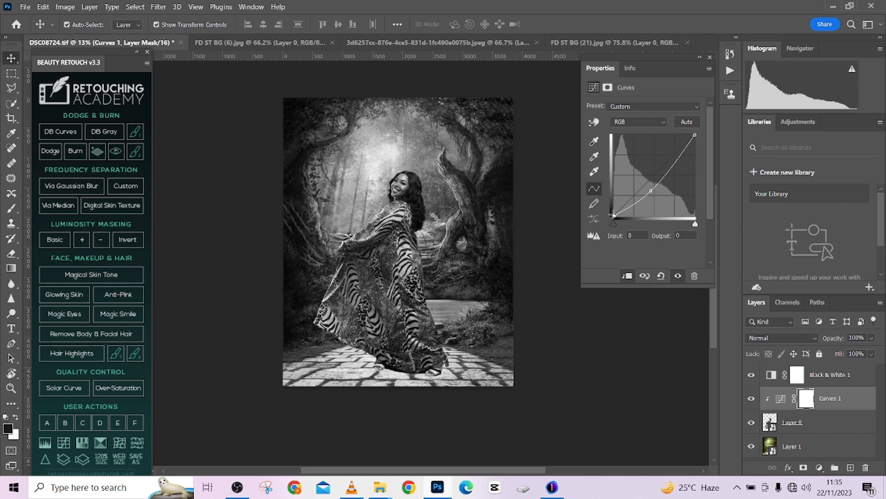
drag(614, 216, 613, 211)
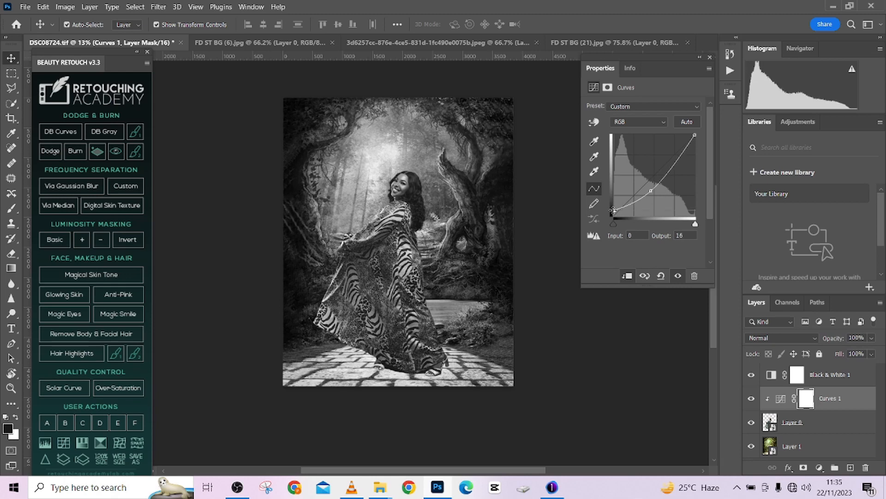
click(751, 375)
scroll(451, 259, down, 2)
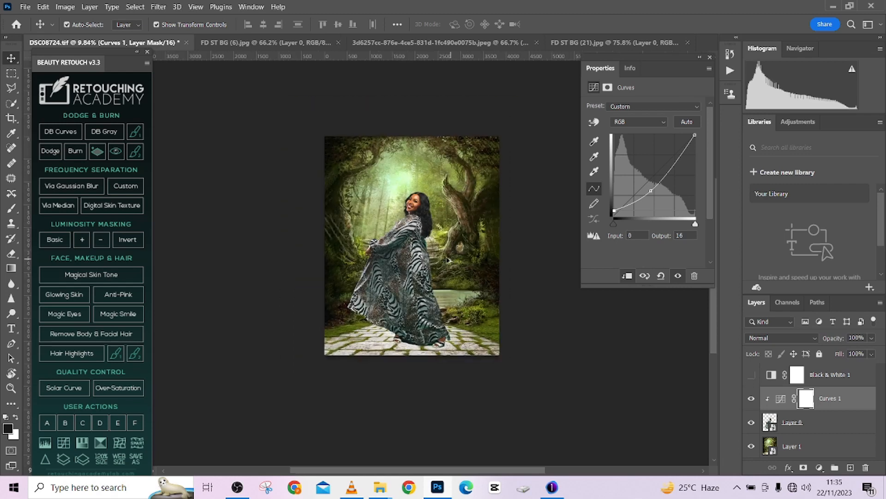
scroll(446, 260, up, 1)
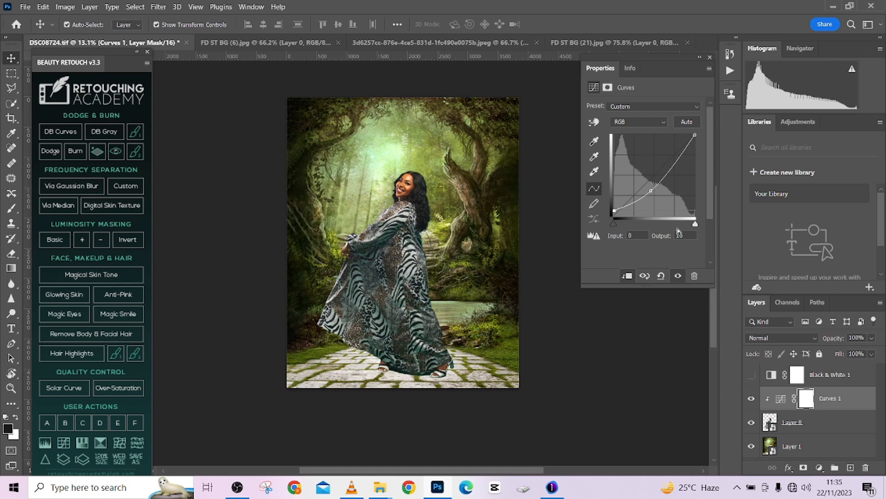
- Brighten the woman's midtones slightly by raising the curve point at input 117 to output 89
drag(651, 190, 650, 188)
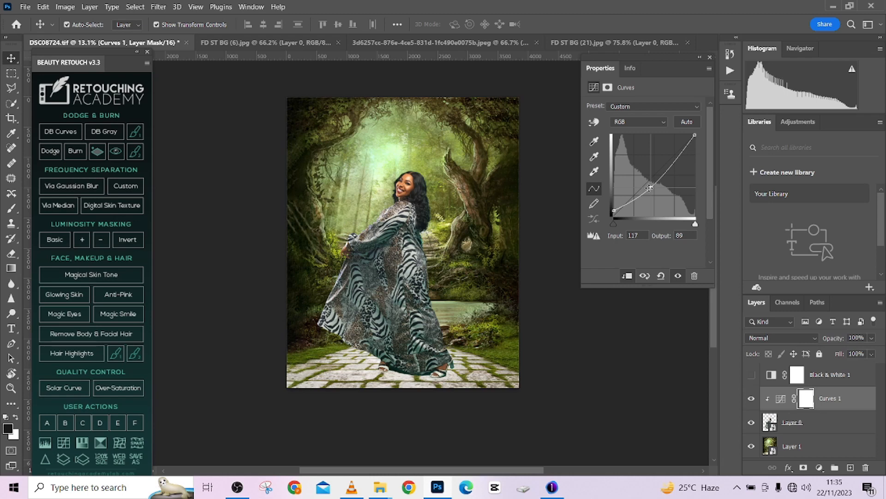
scroll(417, 189, up, 5)
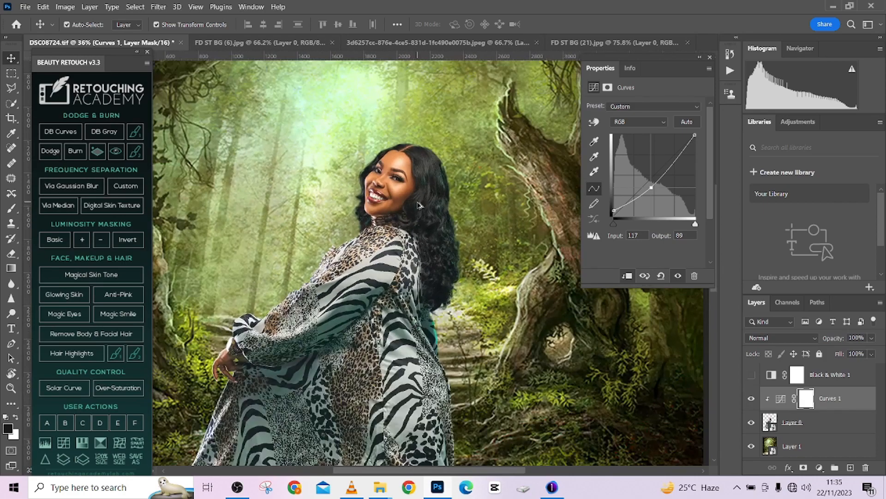
scroll(418, 205, down, 5)
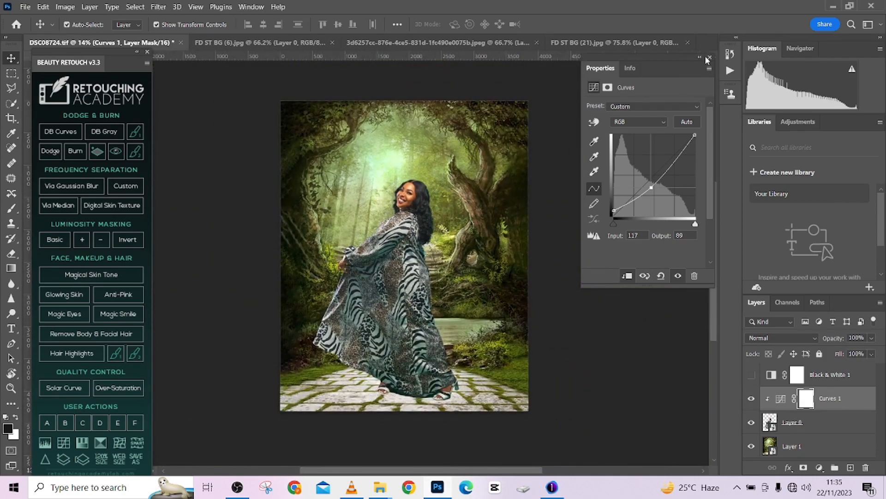
click(699, 58)
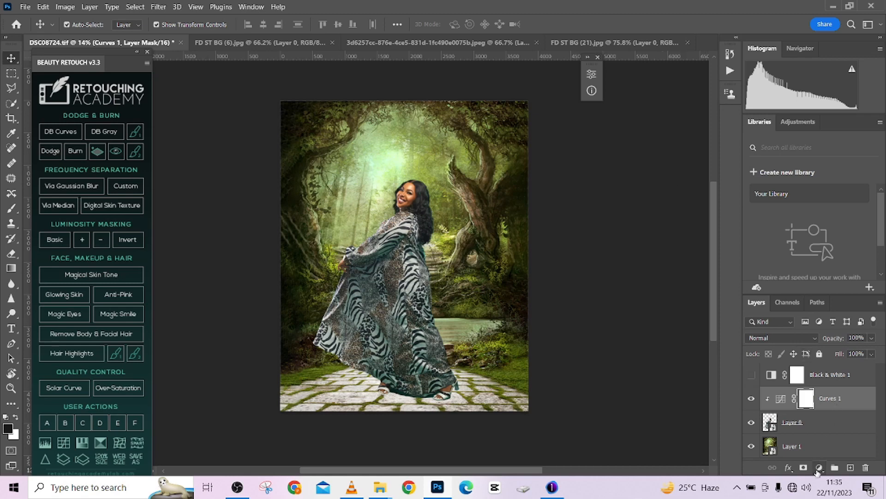
- Add a Hue/Saturation adjustment clipped to the woman's layer and set its Saturation to -24
click(817, 470)
click(766, 365)
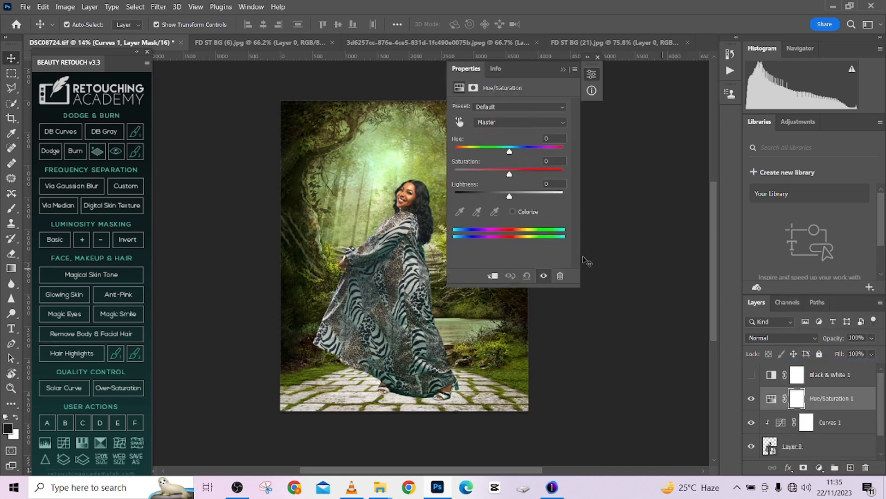
click(492, 276)
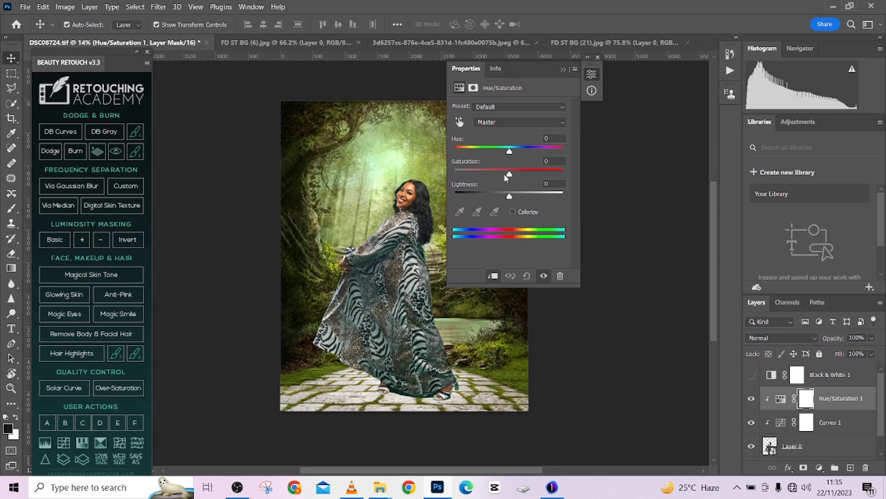
drag(506, 177, 496, 174)
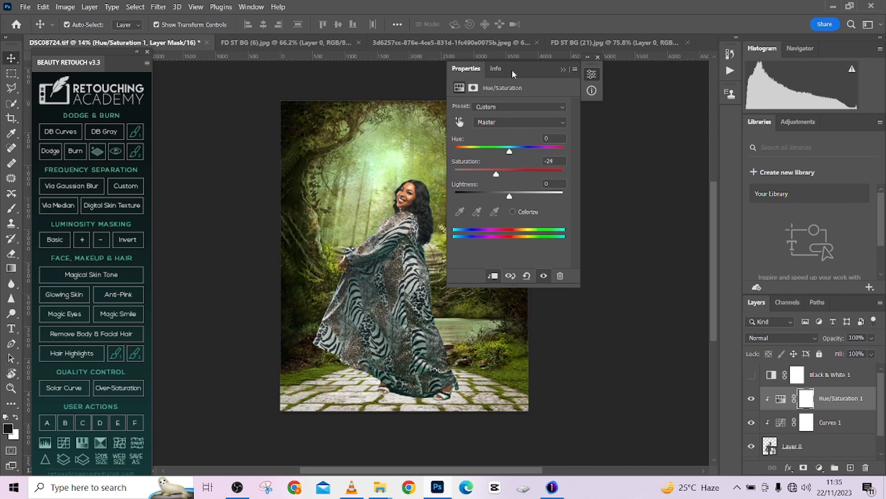
- Fine-tune the reduced saturation of the woman's Hue/Saturation adjustment and check the composite
drag(511, 68, 648, 63)
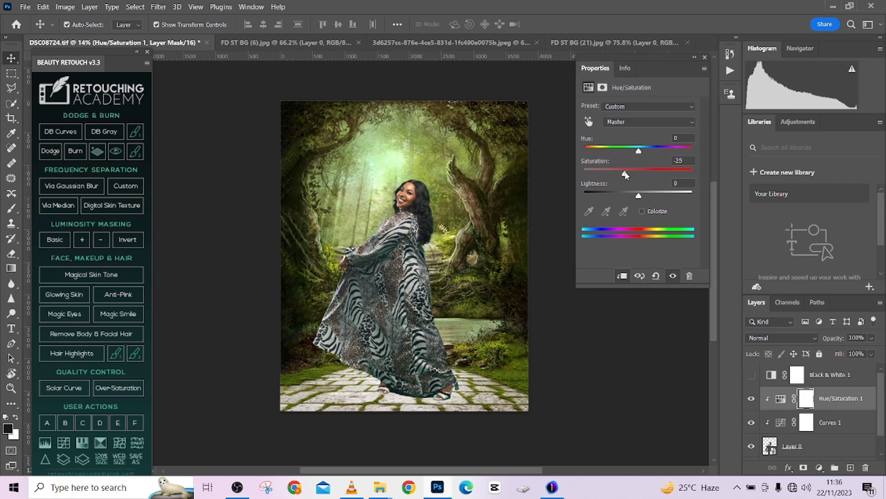
drag(626, 174, 639, 149)
click(694, 57)
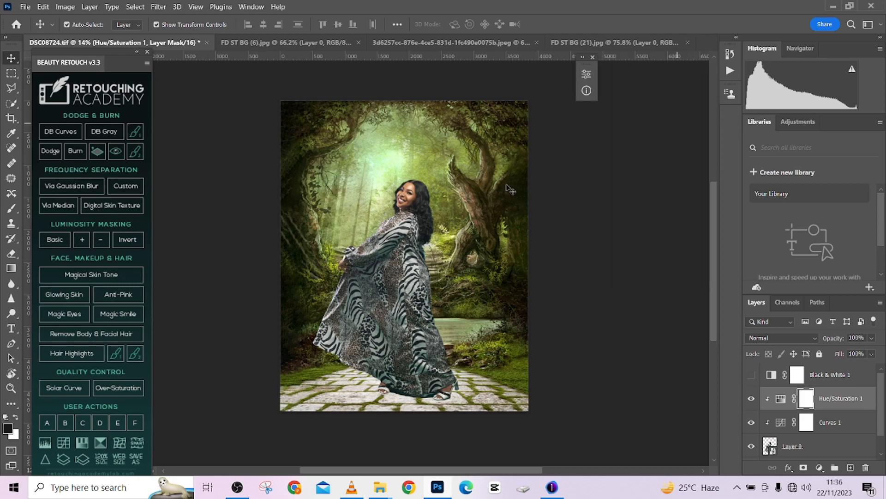
scroll(429, 179, up, 2)
scroll(424, 193, down, 3)
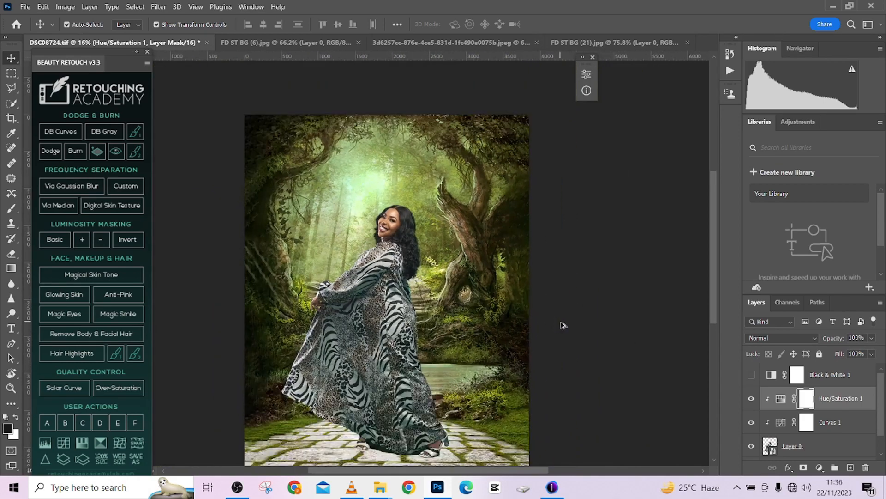
- Brighten the woman's midtones by raising her curve's point at input 117 to output 93, and check the composite
click(782, 427)
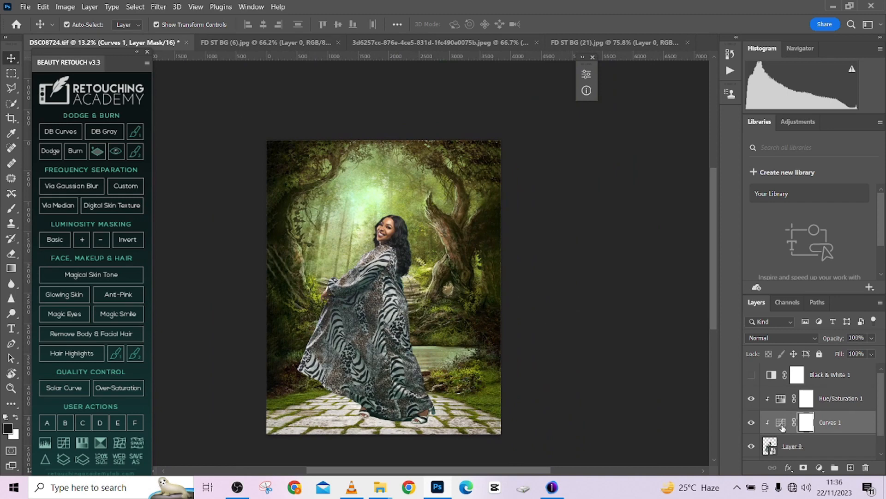
double_click(781, 424)
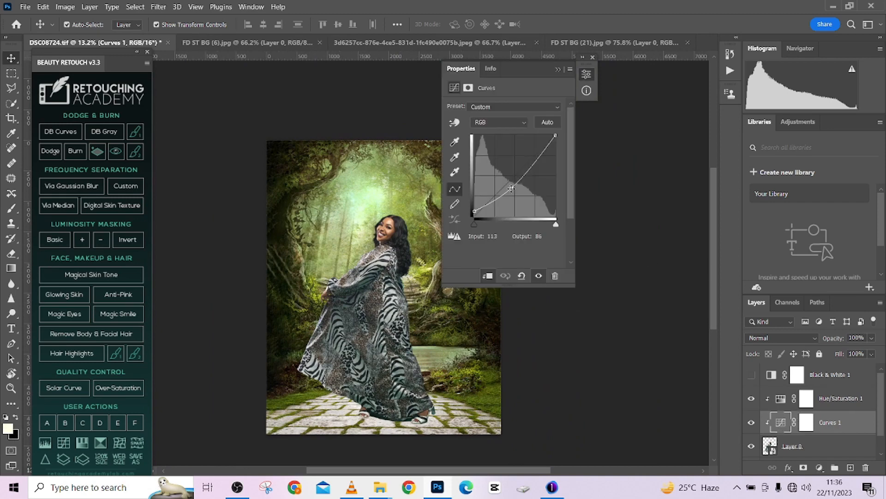
click(511, 187)
drag(512, 188, 511, 187)
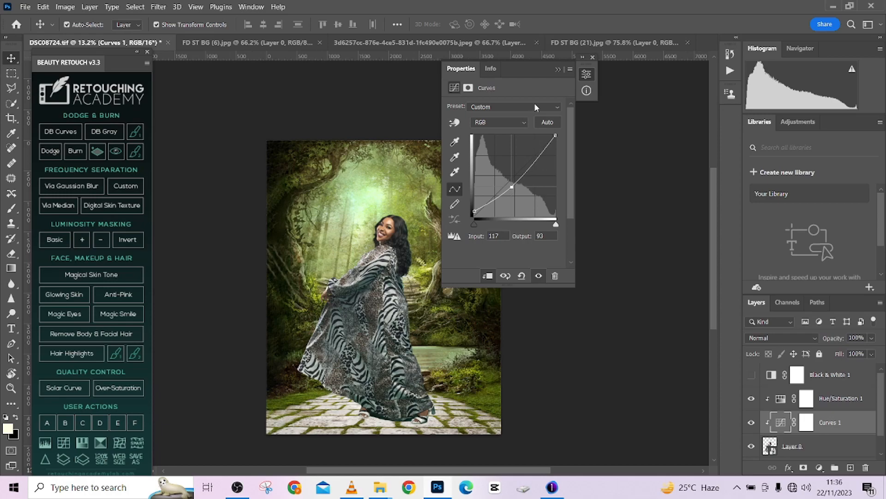
click(558, 68)
scroll(398, 233, up, 5)
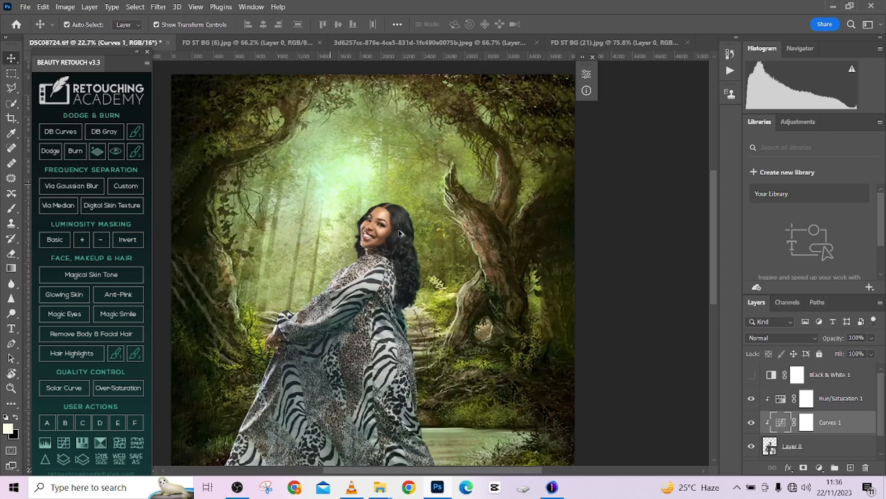
scroll(398, 233, down, 5)
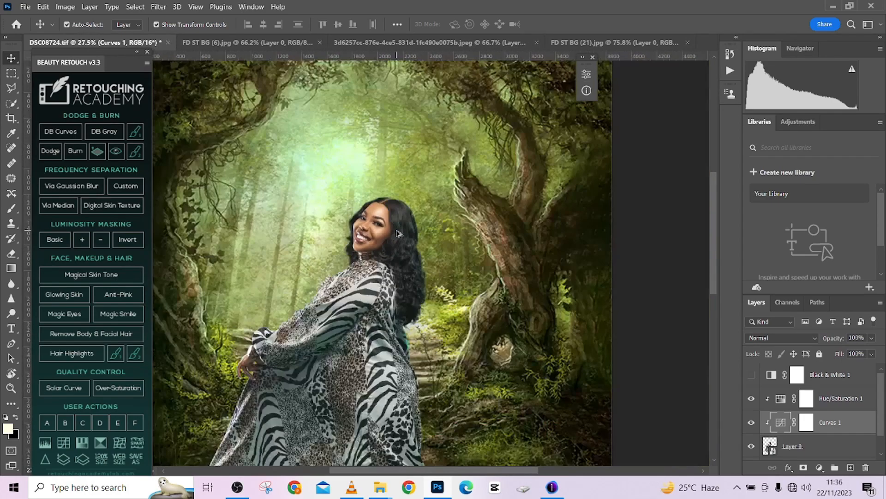
scroll(398, 233, down, 2)
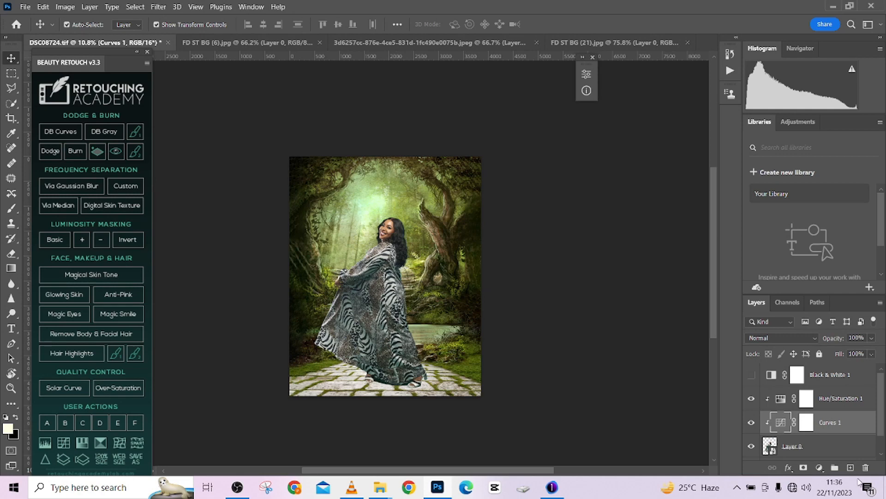
- Add a Hue/Saturation adjustment clipped to the forest background layer and set its Hue to -16
click(829, 456)
scroll(831, 459, down, 1)
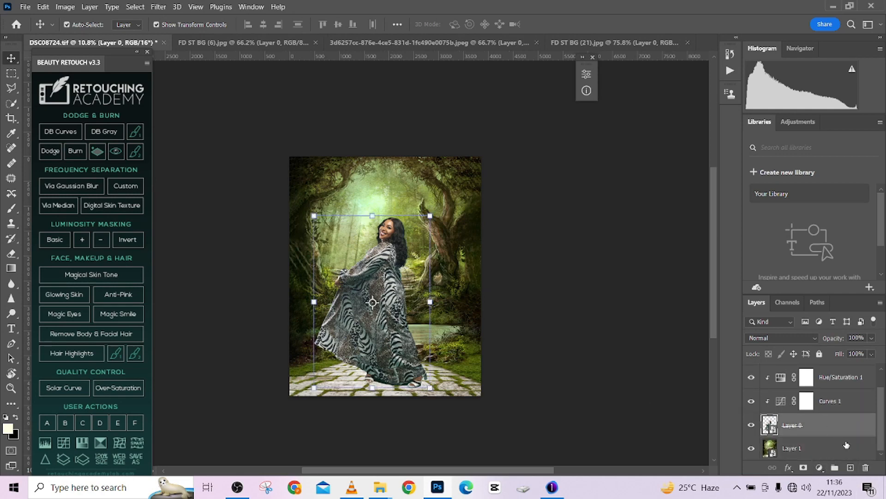
click(835, 457)
click(820, 467)
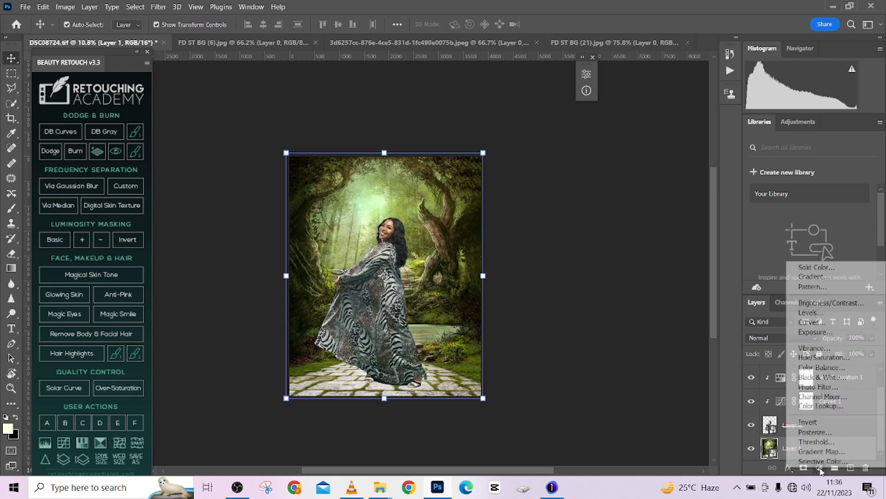
click(824, 358)
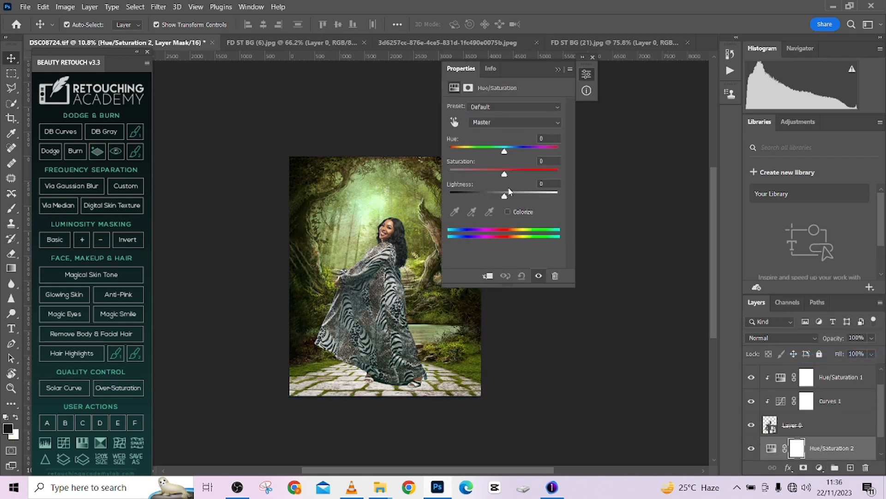
click(488, 275)
drag(505, 152, 495, 153)
drag(517, 73, 651, 72)
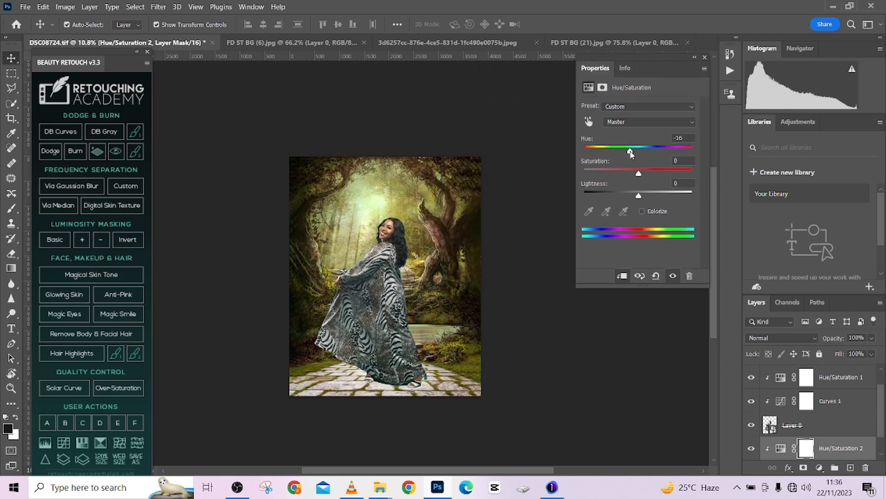
- Reduce the saturation of the forest background slightly in its Hue/Saturation adjustment
mouse_move(631, 153)
mouse_down()
mouse_move(656, 151)
mouse_move(631, 157)
mouse_up()
drag(639, 174, 631, 189)
click(695, 60)
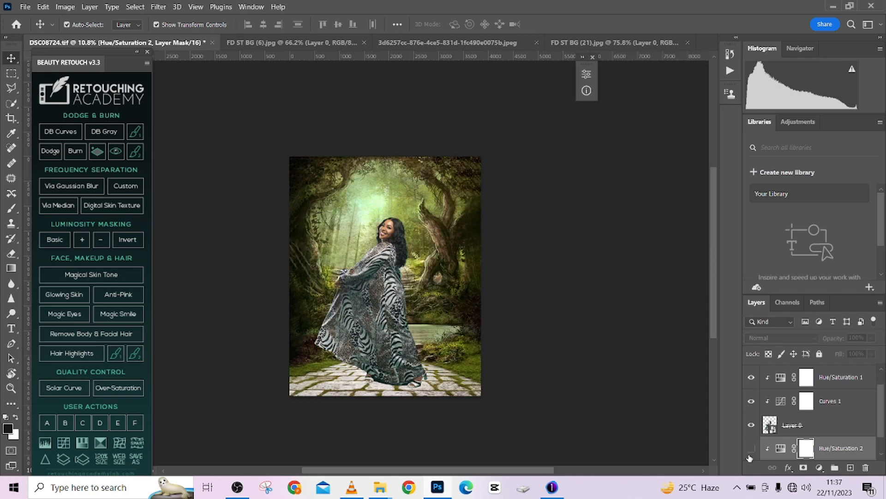
- Delete the hidden Black & White adjustment layer above the woman's adjustments
scroll(780, 400, up, 1)
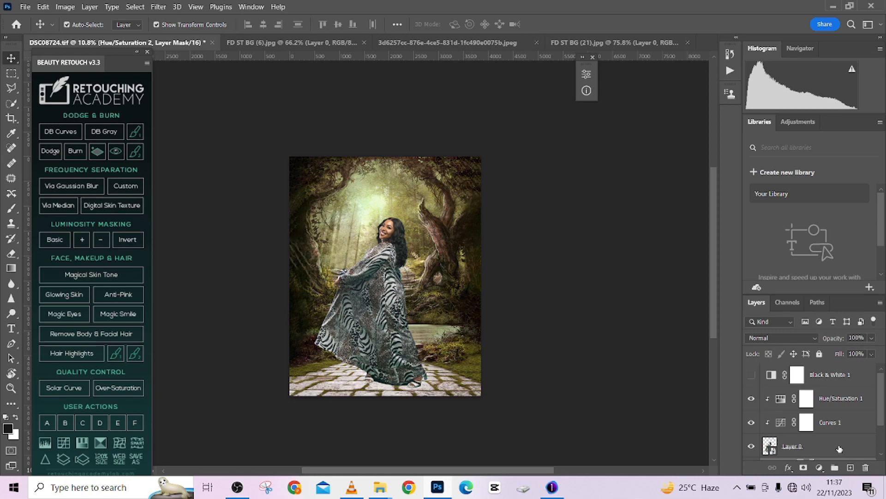
click(839, 449)
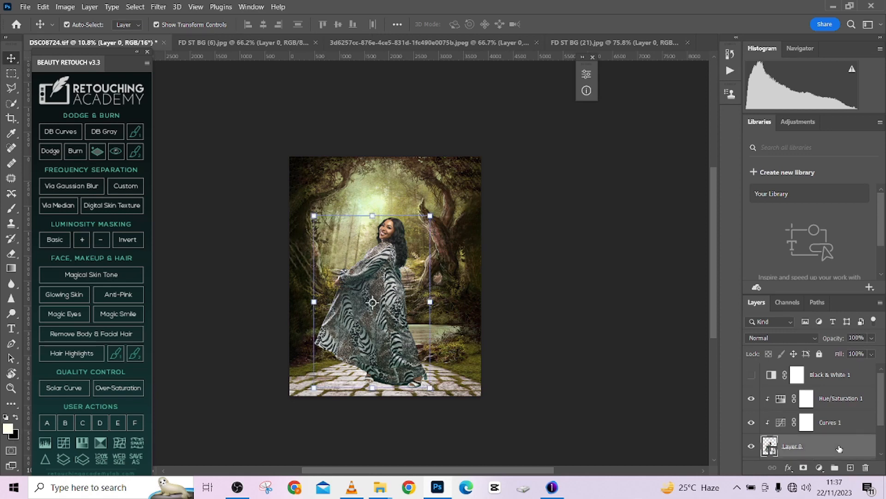
shift+click(859, 402)
click(858, 377)
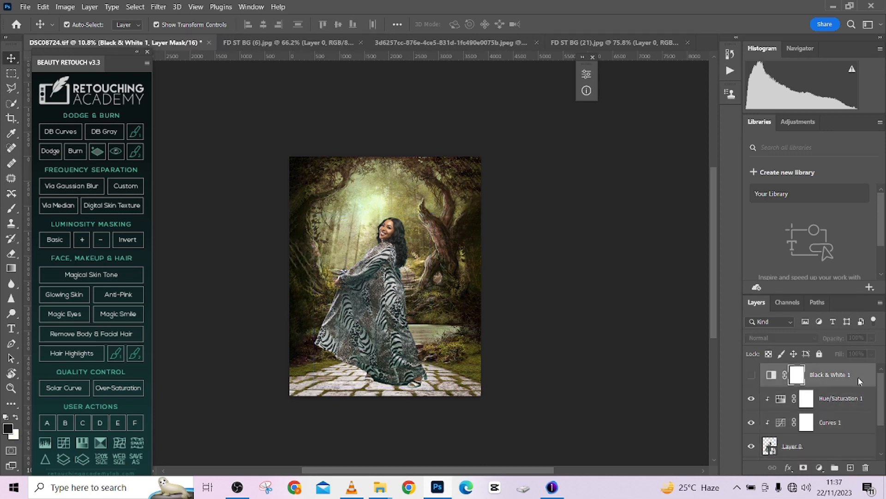
key(Delete)
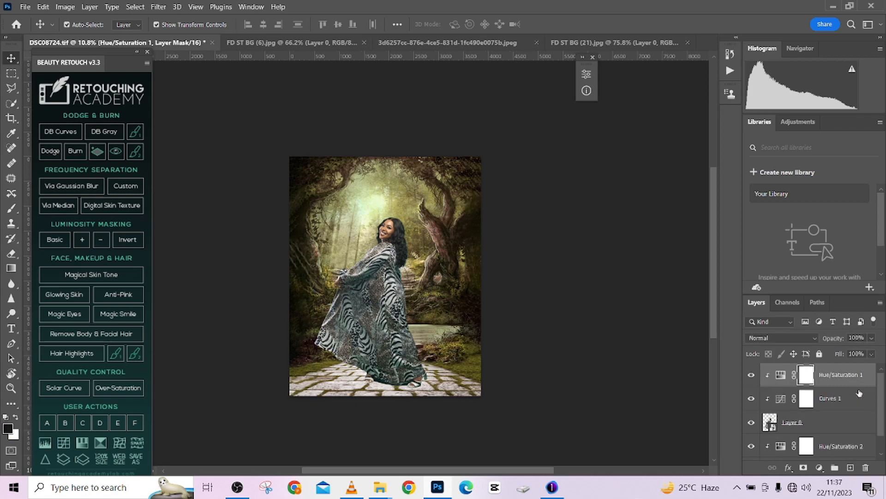
- Group the woman's layer with its Curves and Hue/Saturation adjustments, and check the group's visibility and contents
shift+click(831, 422)
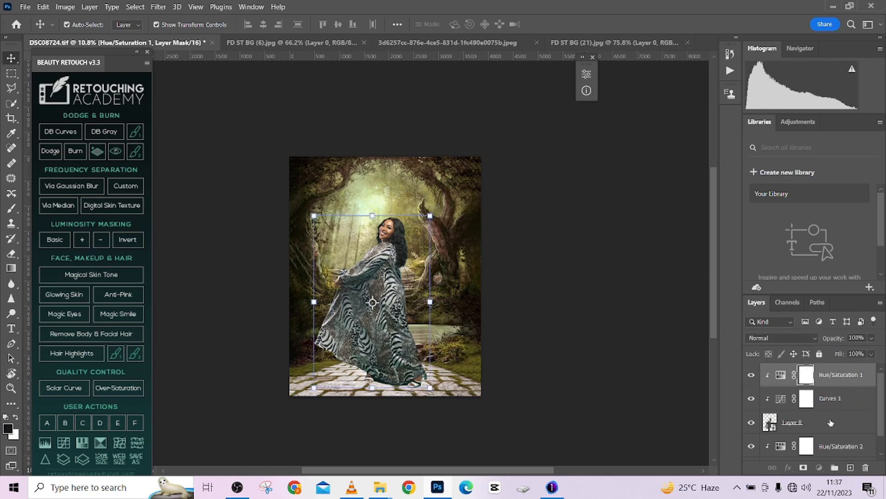
key(ctrl+g)
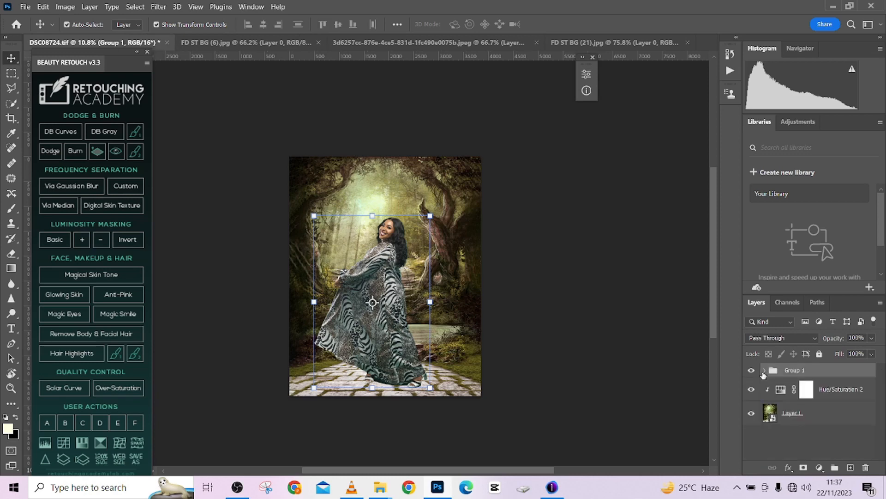
click(754, 372)
click(754, 372)
click(754, 371)
click(753, 372)
click(765, 372)
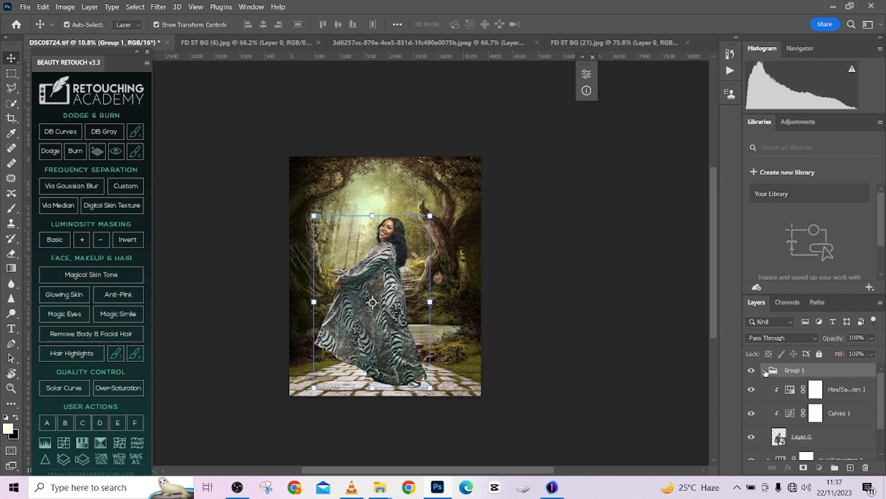
click(766, 371)
- Duplicate the woman's group and merge the copy into a single layer
key(ctrl)
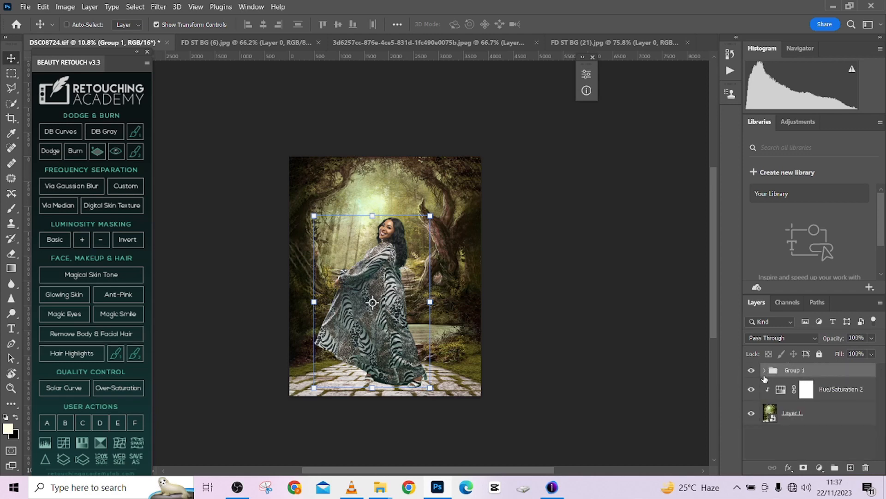
key(ctrl+j)
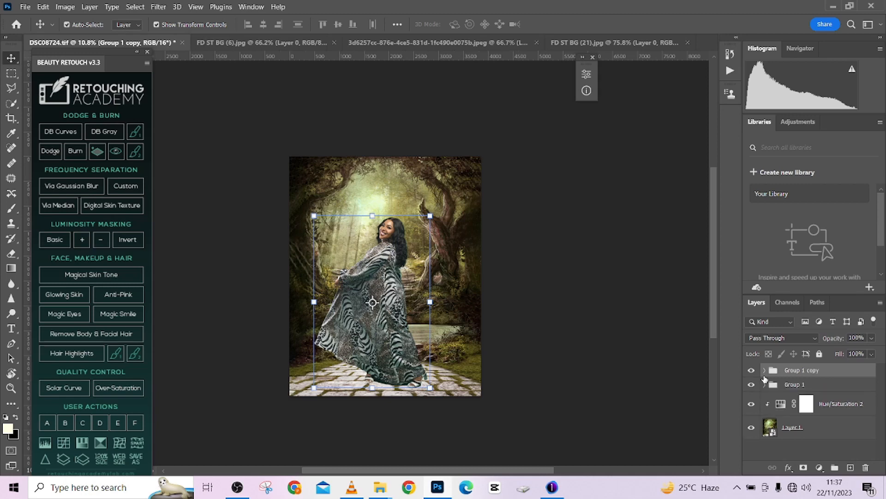
right_click(838, 370)
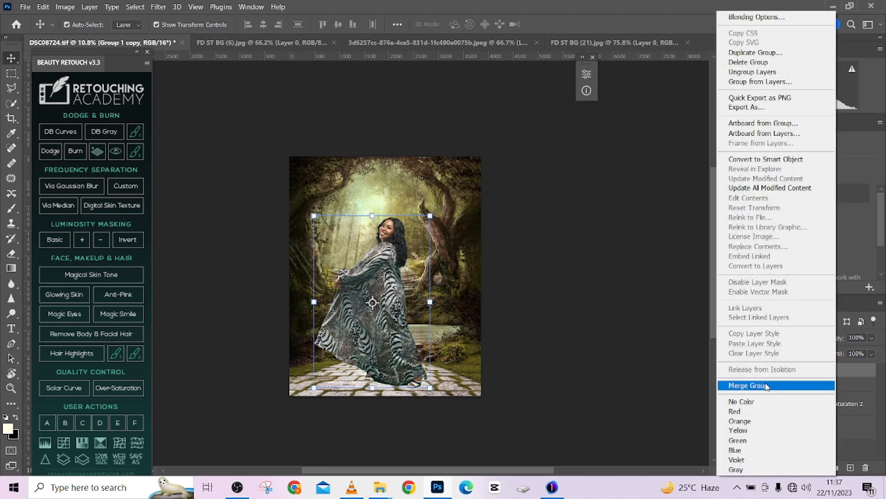
click(767, 385)
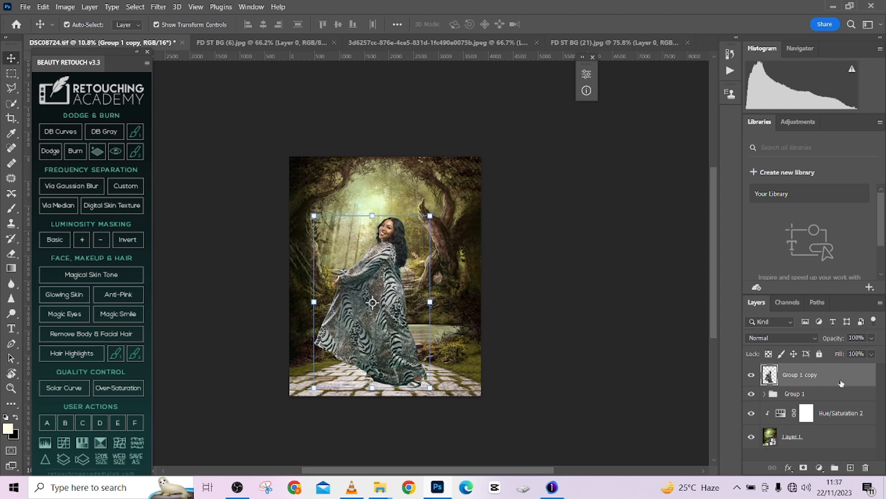
- Free-transform the merged copy of the woman, flipping it horizontally and vertically
key(ctrl+t)
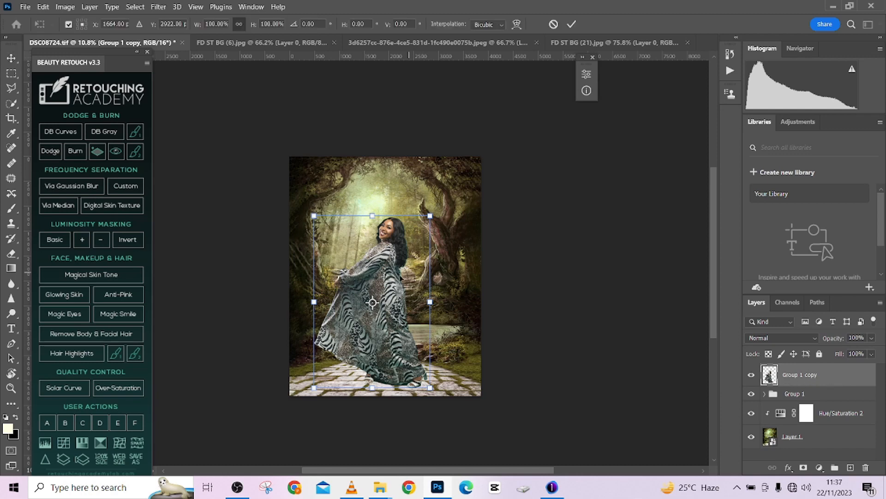
right_click(400, 283)
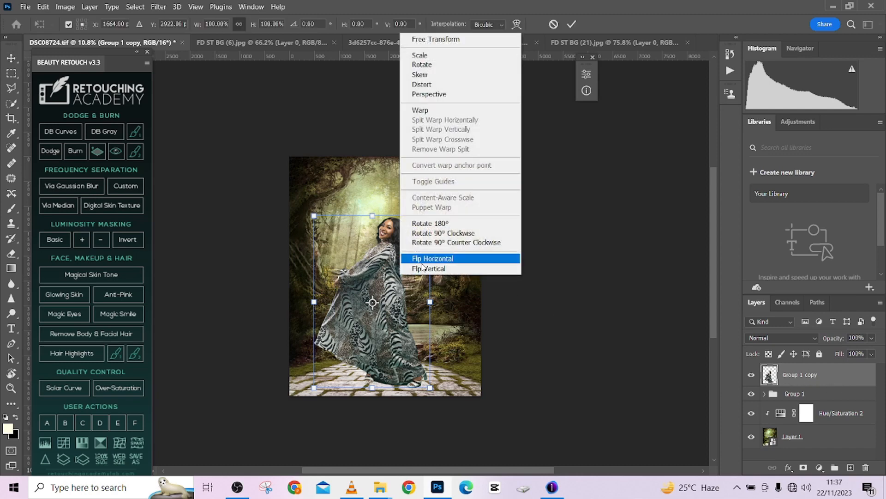
click(422, 262)
right_click(403, 291)
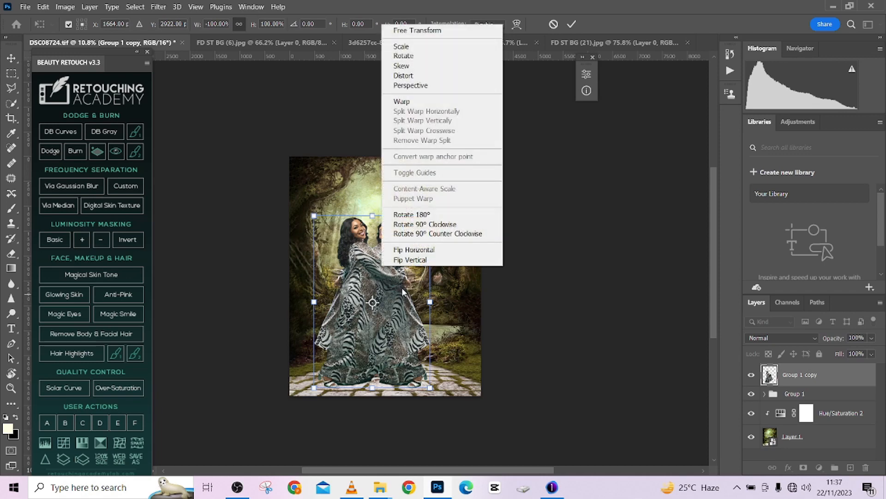
click(418, 262)
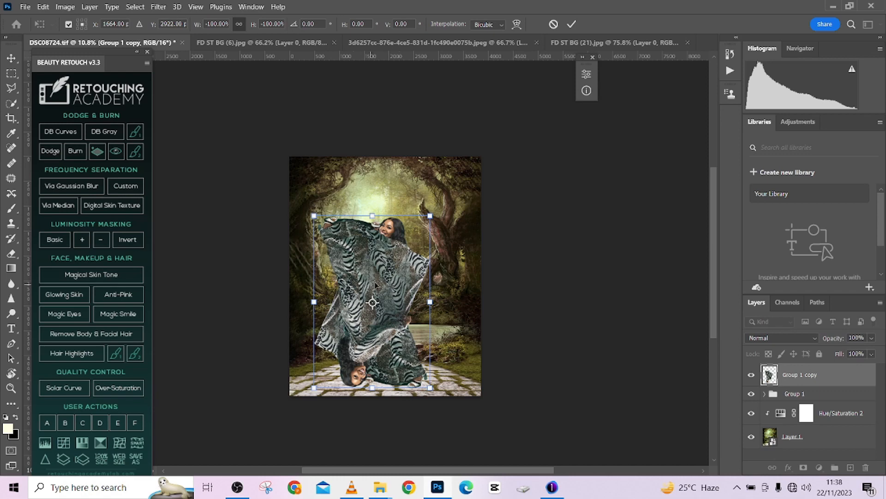
- Move the flipped copy down so that its feet meet the woman's feet on the stone path
drag(388, 273, 427, 435)
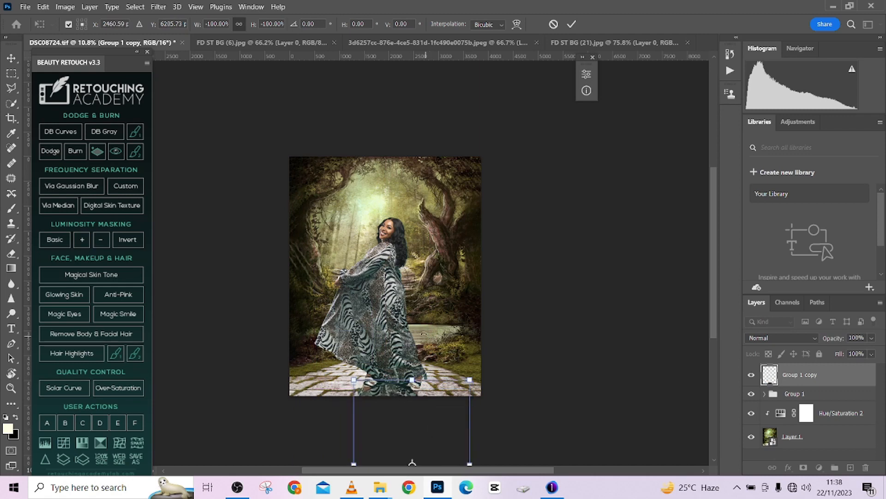
scroll(400, 206, down, 5)
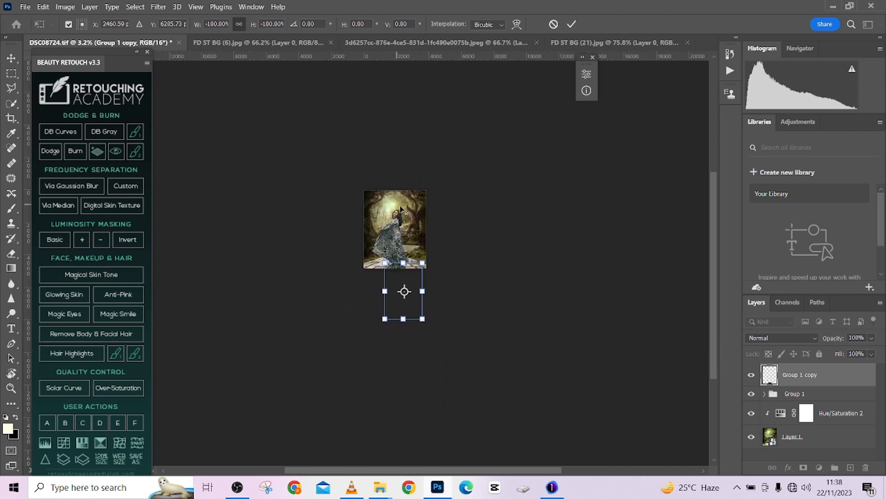
scroll(400, 206, up, 3)
scroll(405, 206, down, 3)
scroll(406, 206, up, 3)
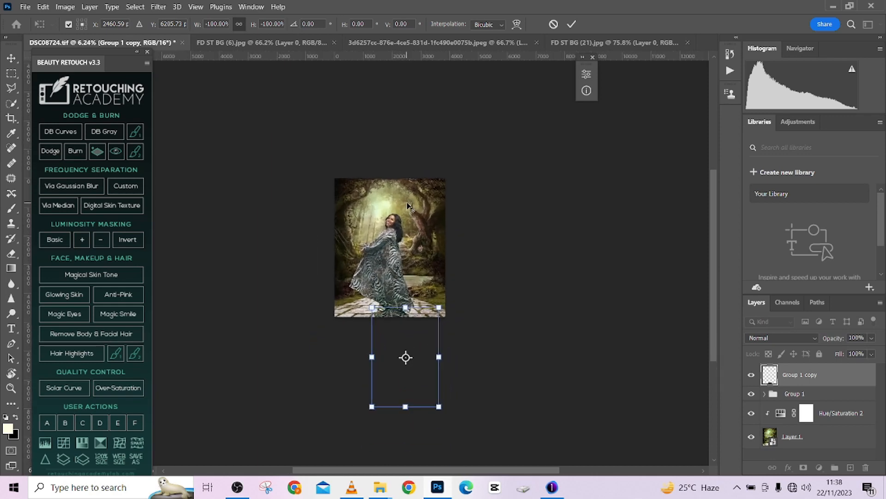
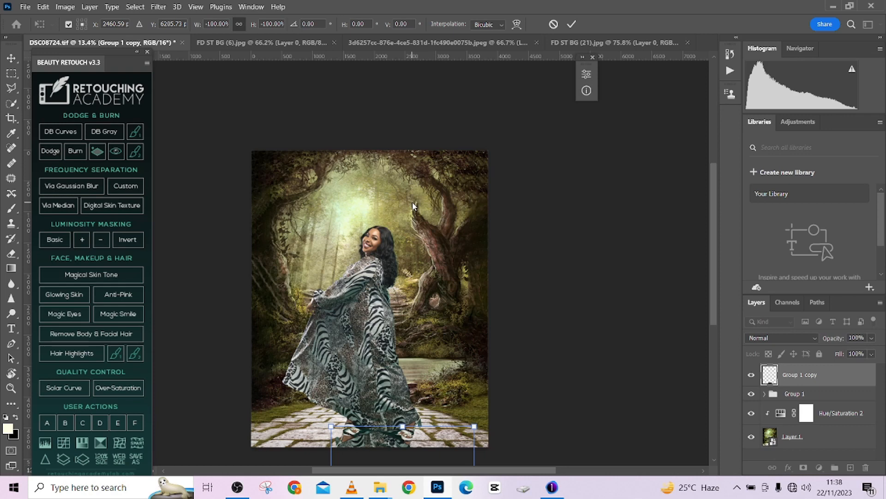
- Switch the flipped copy's transform to Perspective and slant its far end to the right, keeping the edge at the feet fixed
key(alt+space)
click(396, 321)
drag(403, 334, 406, 194)
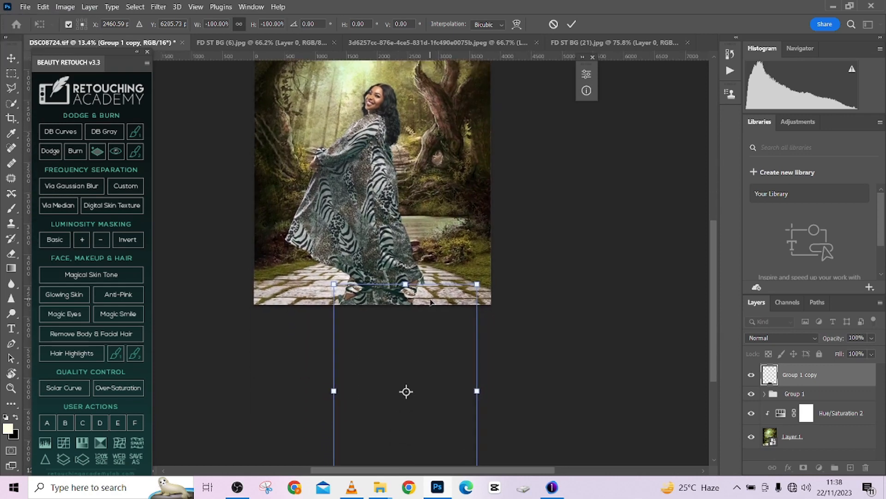
right_click(430, 302)
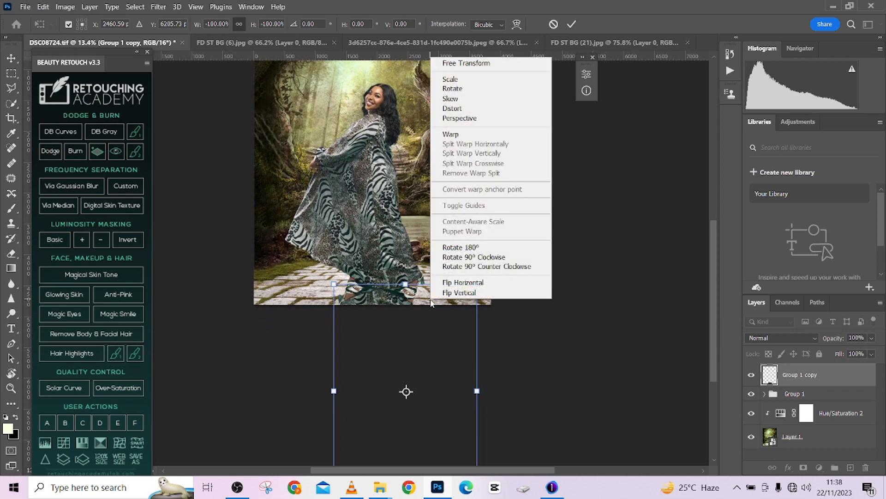
click(466, 118)
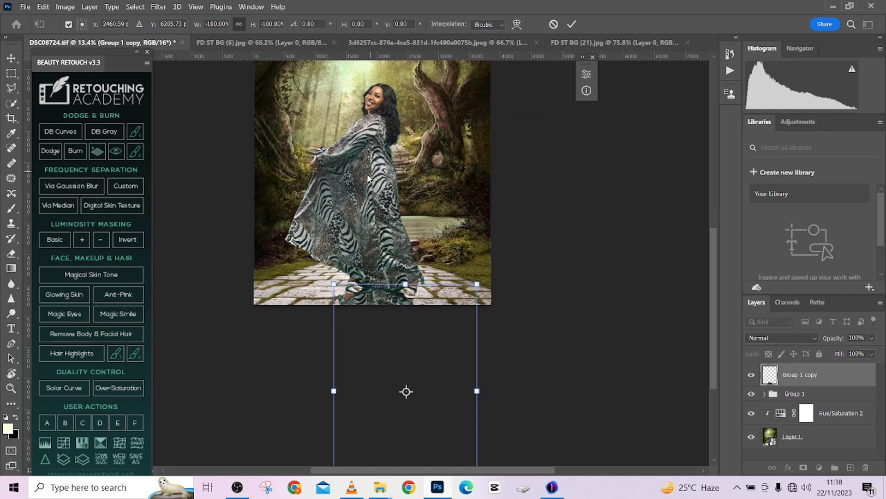
scroll(397, 300, down, 2)
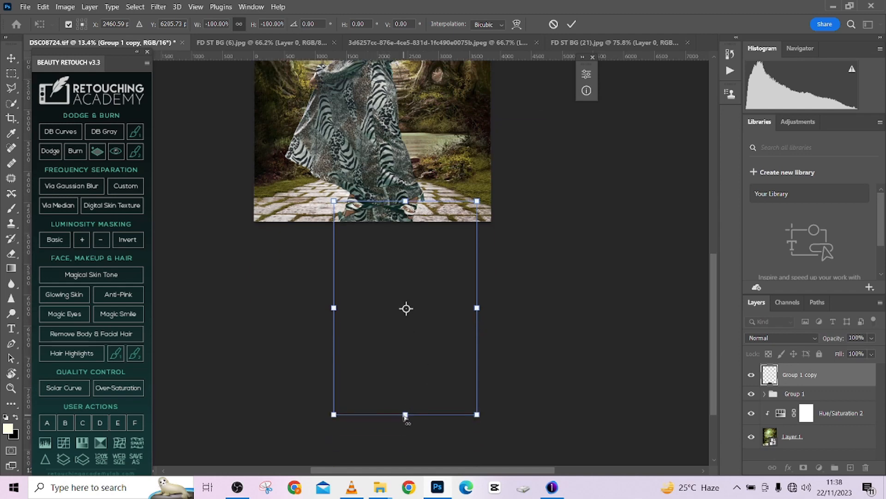
drag(405, 416, 588, 362)
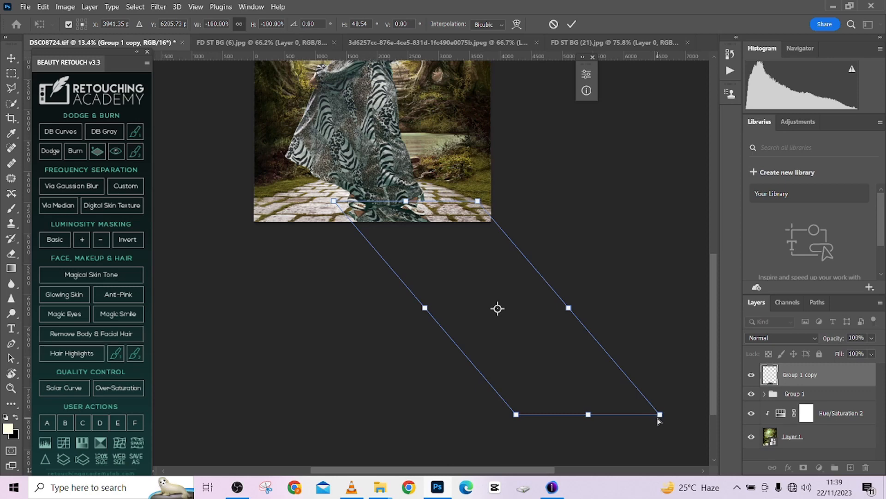
- Widen the far end of the flipped copy in perspective so that it flares out well beyond the canvas
drag(661, 414, 726, 322)
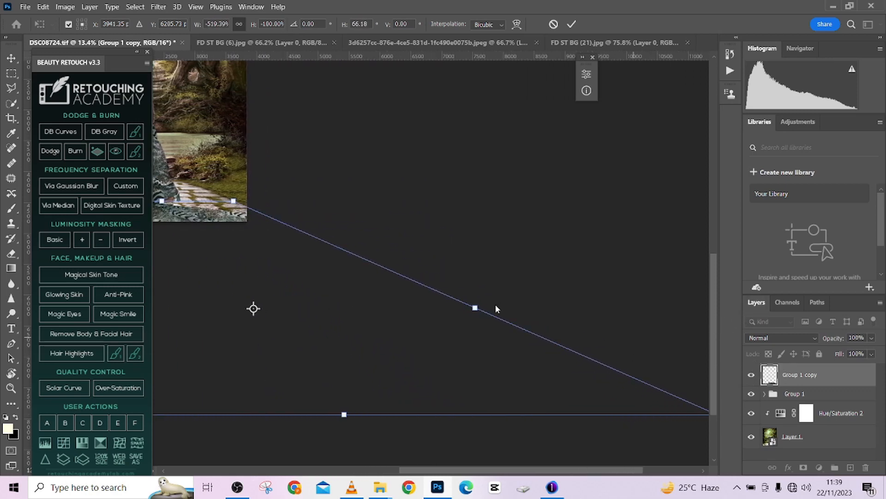
scroll(439, 313, down, 3)
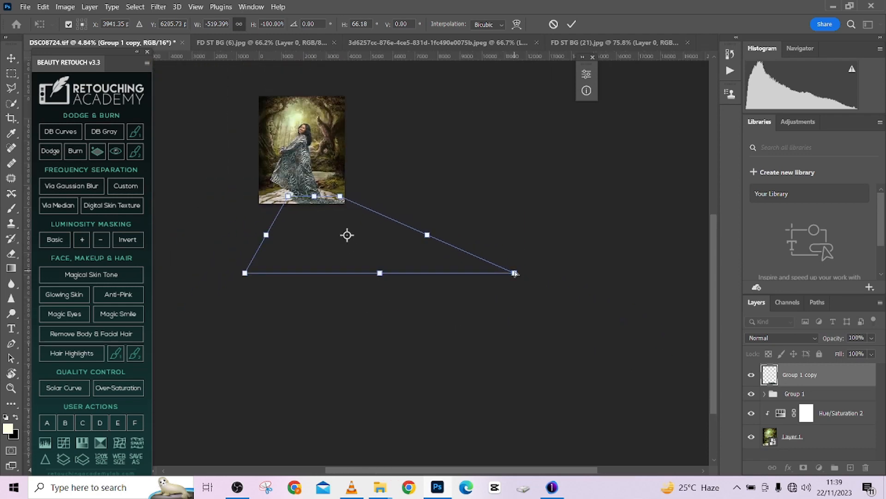
drag(514, 273, 575, 235)
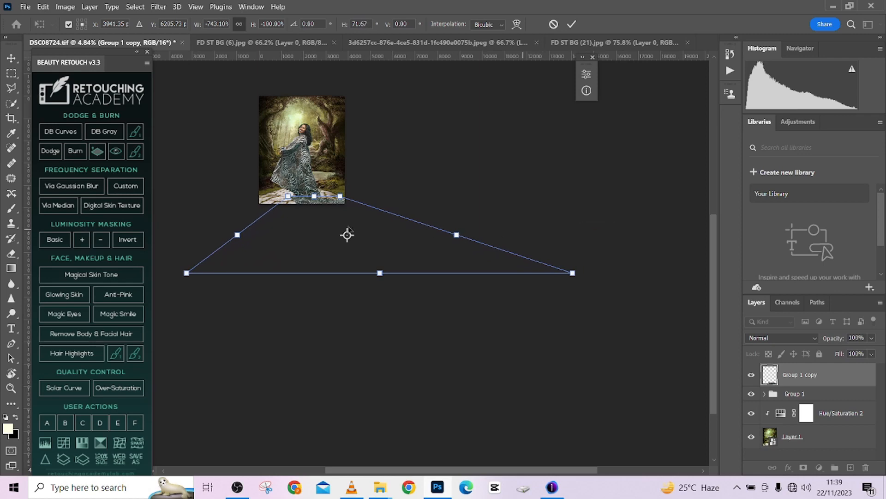
scroll(334, 202, up, 3)
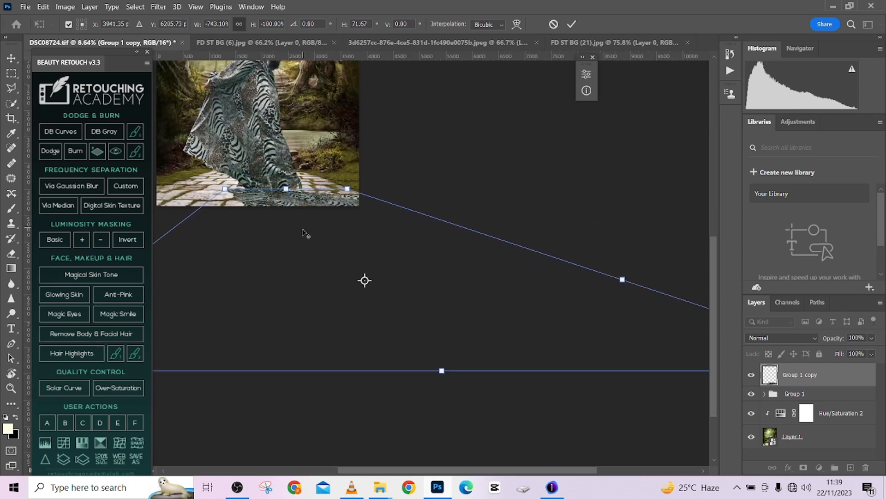
scroll(303, 234, down, 2)
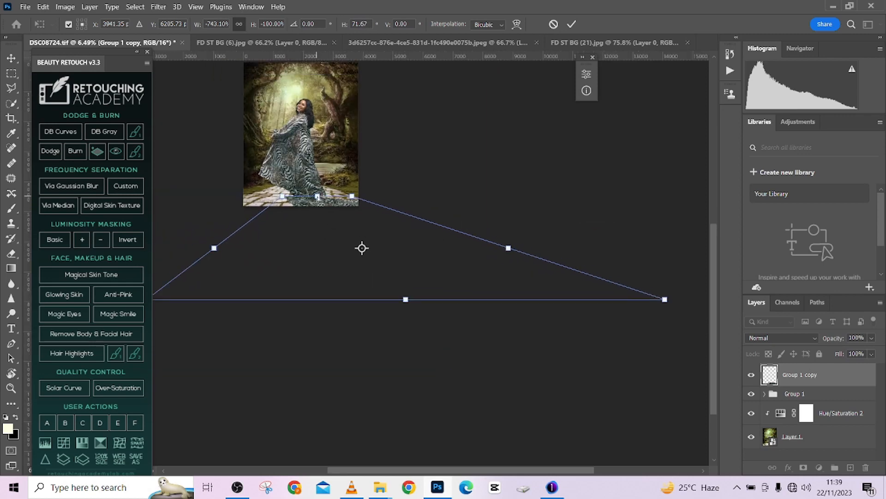
- Try the flared copy slanted left, settle on a slant to the right, and apply the transform
drag(355, 198, 354, 197)
drag(406, 299, 247, 288)
scroll(250, 287, down, 8)
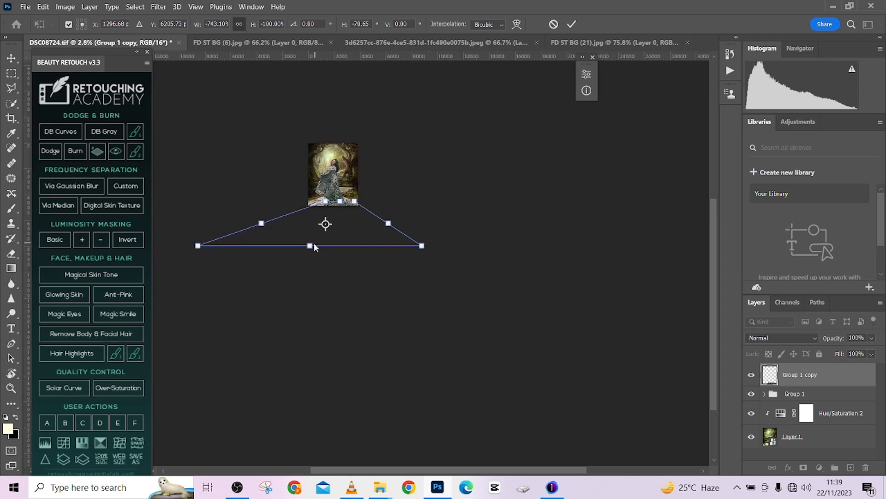
scroll(239, 249, up, 4)
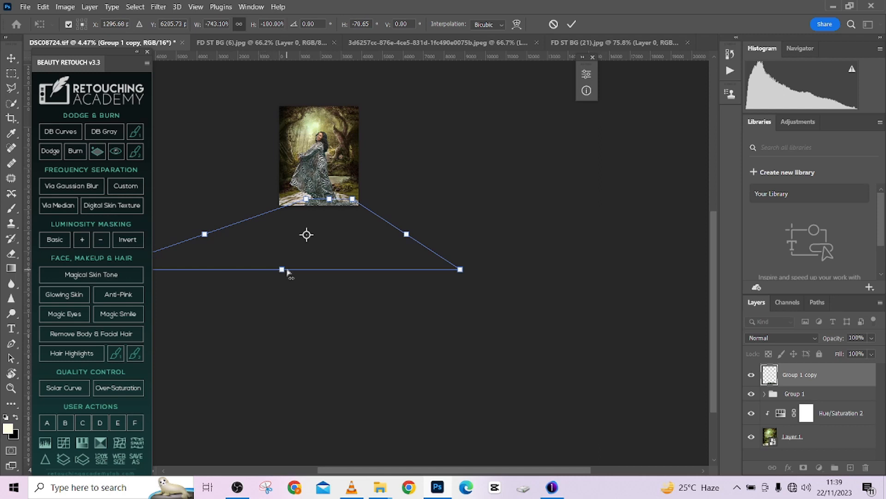
drag(283, 273, 434, 246)
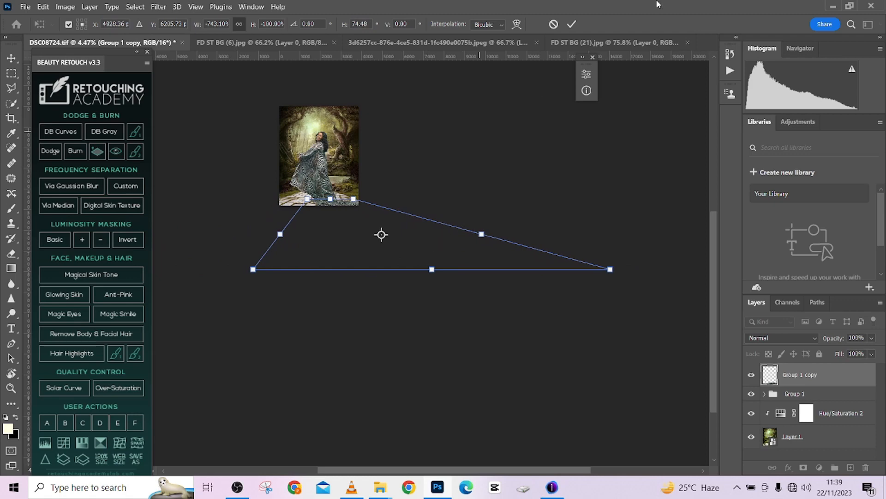
click(573, 24)
- Scale the woman's group down to 94.44% about its centre and apply the transform
scroll(342, 132, up, 1)
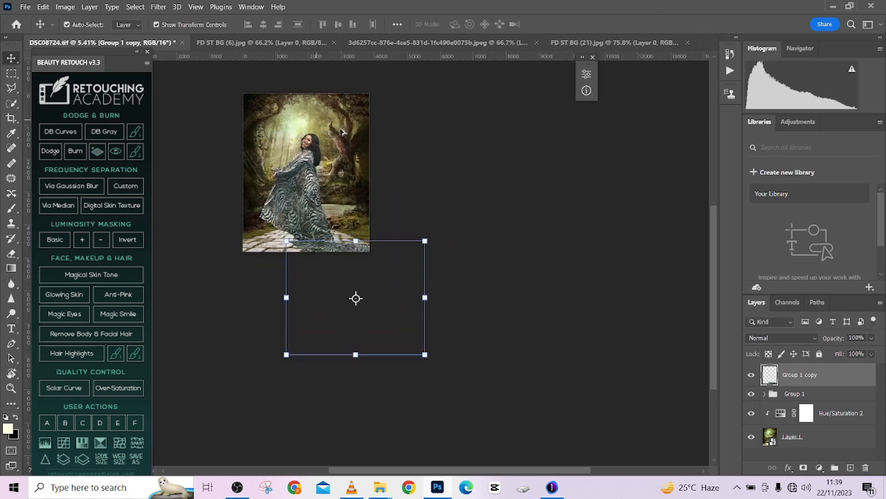
scroll(342, 132, up, 2)
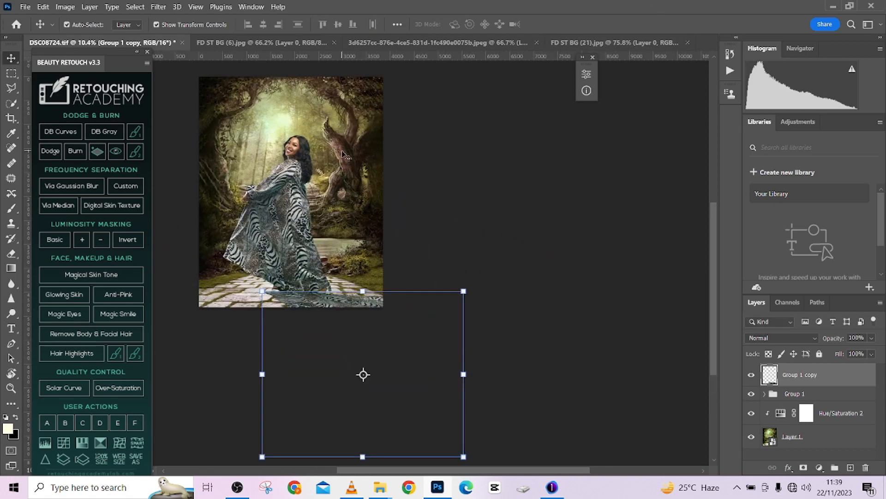
click(303, 211)
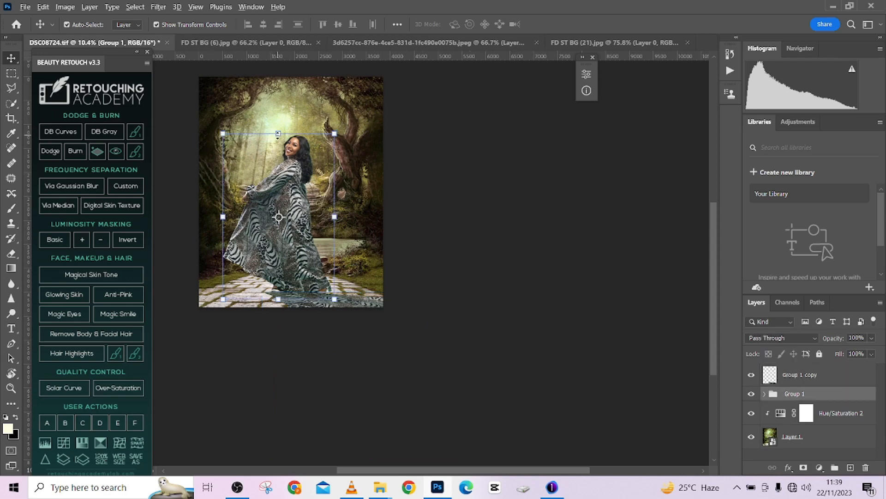
key(ctrl+t)
drag(278, 134, 278, 138)
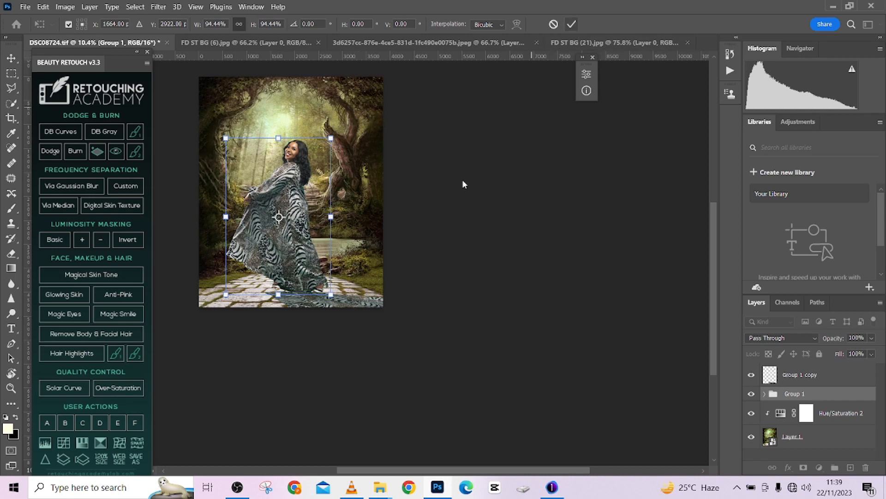
click(572, 24)
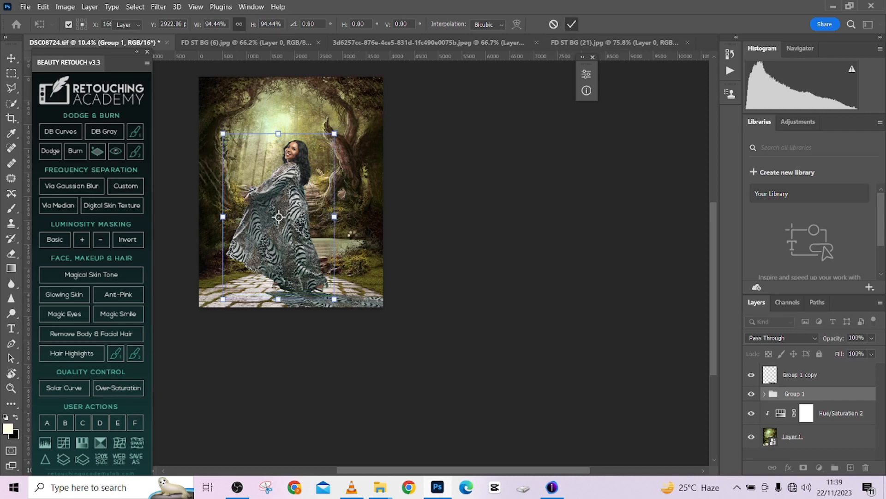
click(324, 304)
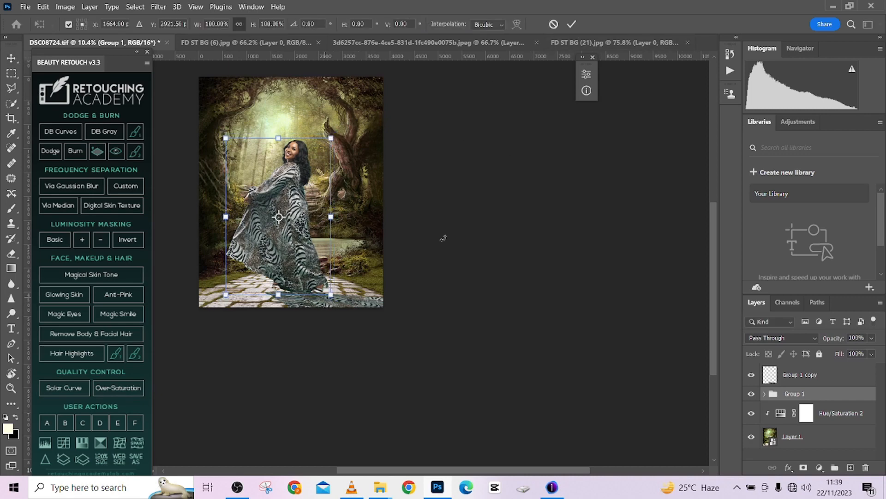
click(555, 24)
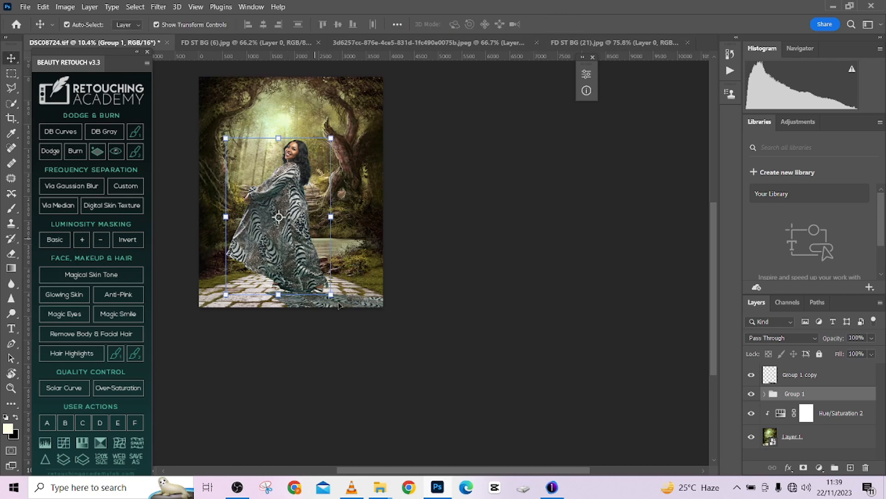
- Place the woman's group above the flipped copy in the layer order and nudge the copy up to meet her feet
click(356, 303)
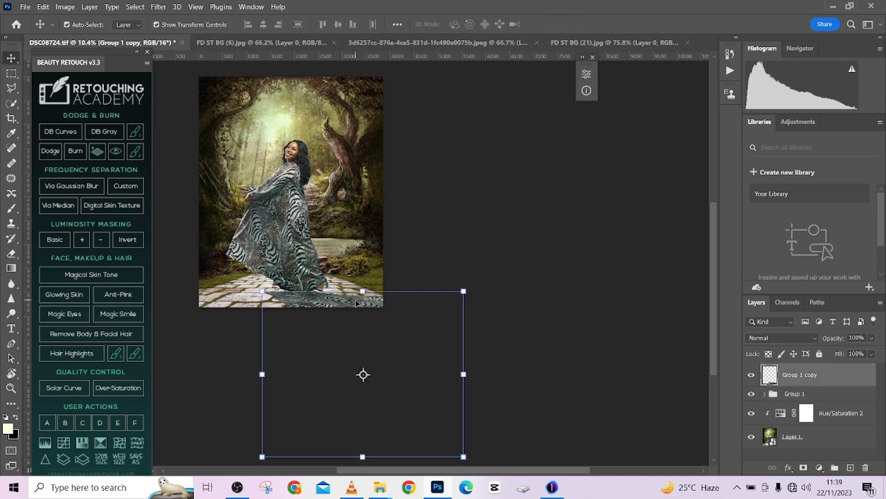
drag(356, 300, 355, 301)
drag(827, 395, 827, 368)
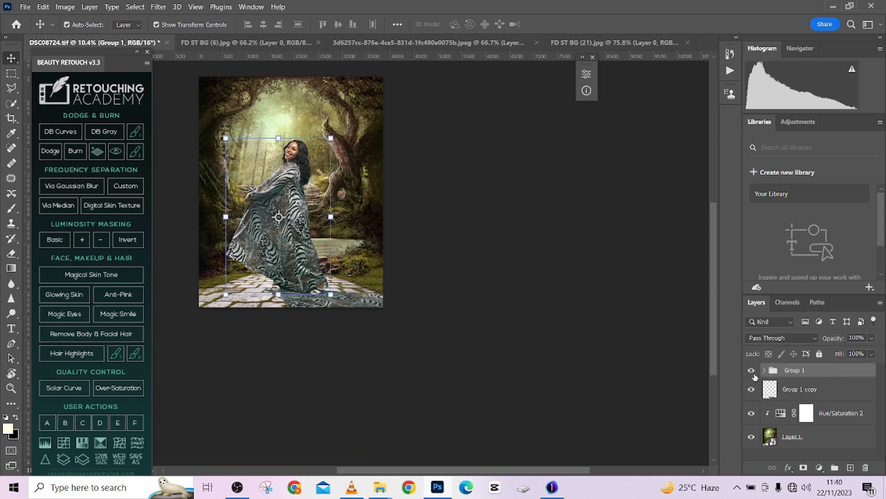
click(839, 393)
click(274, 203)
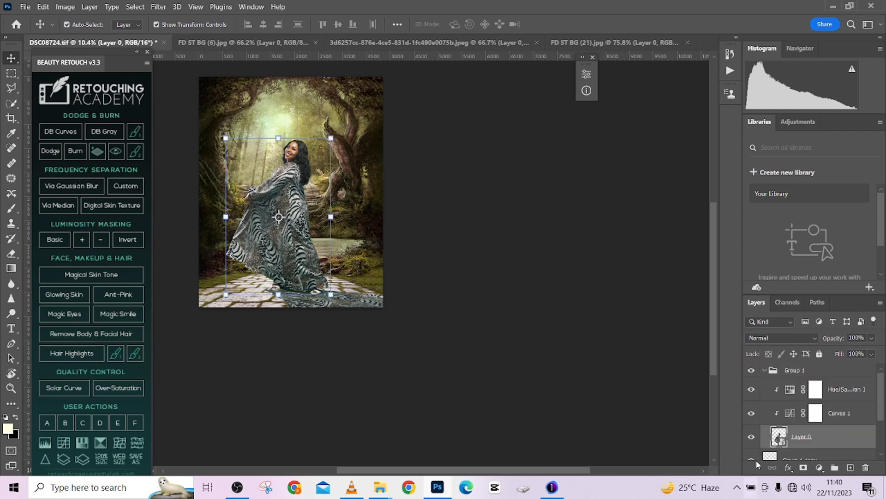
ctrl+click(374, 304)
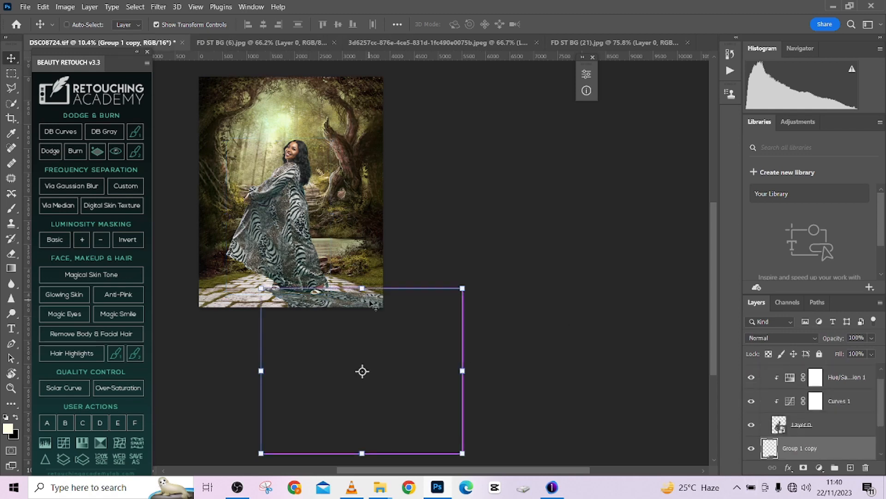
- Turn the flipped copy solid black with Levels, using a black input level of 253 and a white output level of 0
key(ctrl+l)
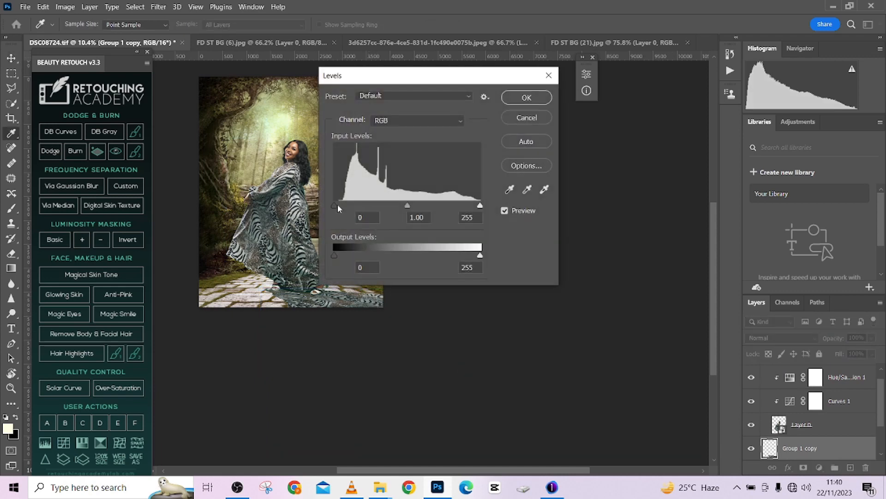
drag(335, 206, 480, 205)
drag(480, 255, 334, 255)
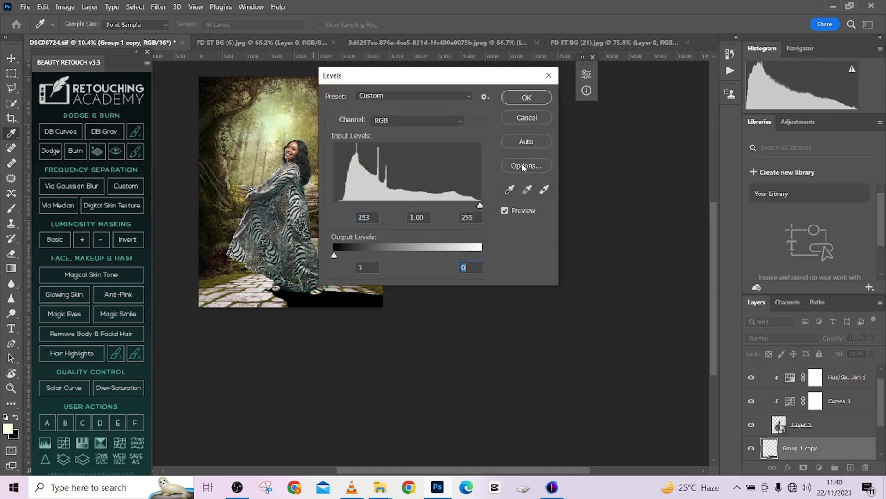
click(527, 97)
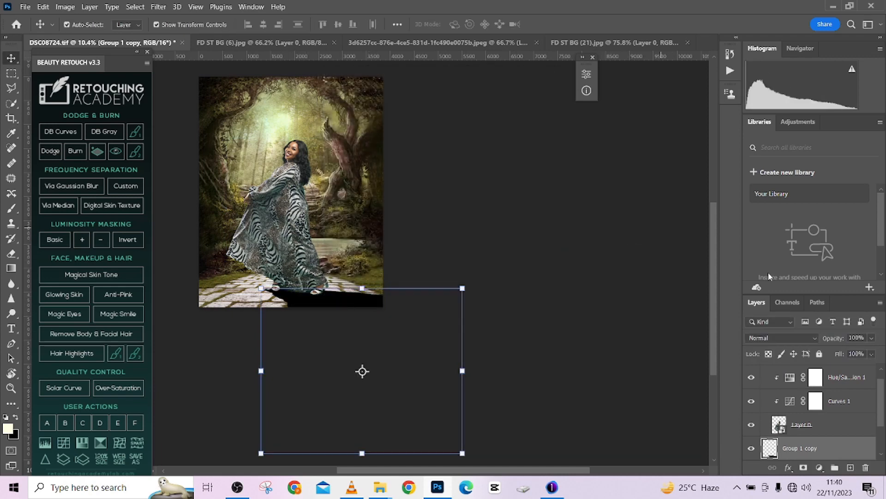
- Set the black shadow layer's blend mode to Multiply and its opacity to 73%
click(764, 341)
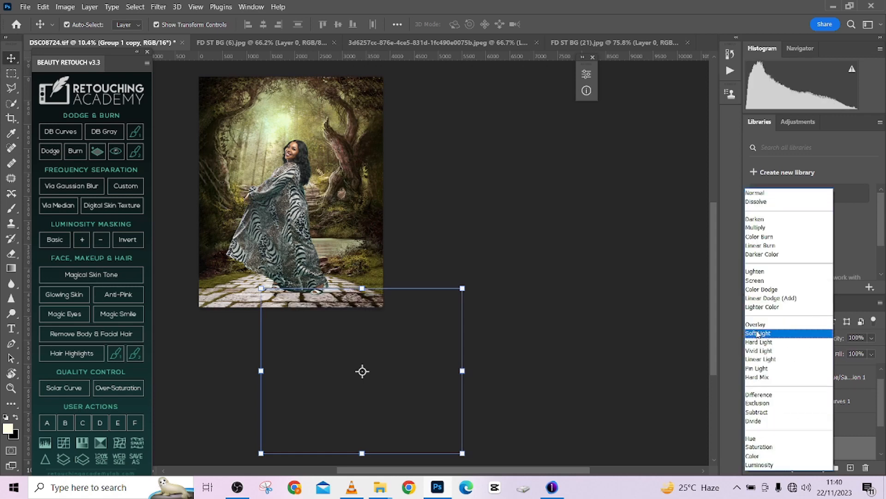
click(764, 227)
click(873, 338)
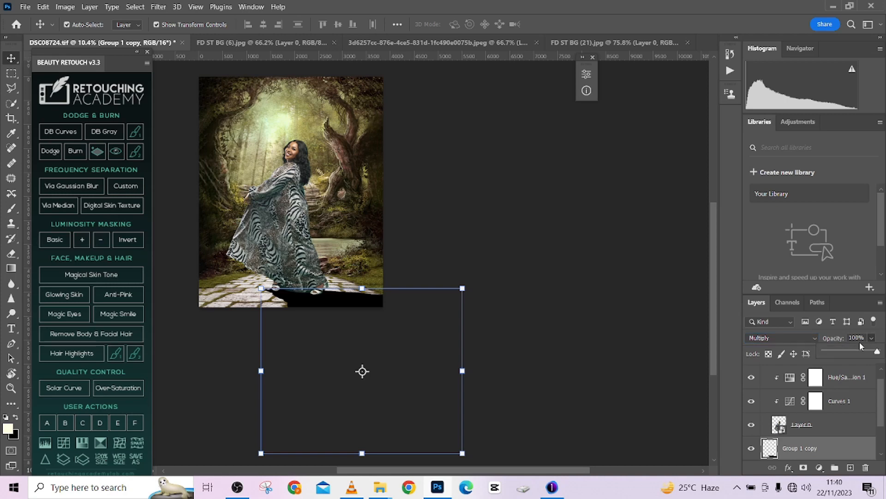
drag(876, 350, 863, 350)
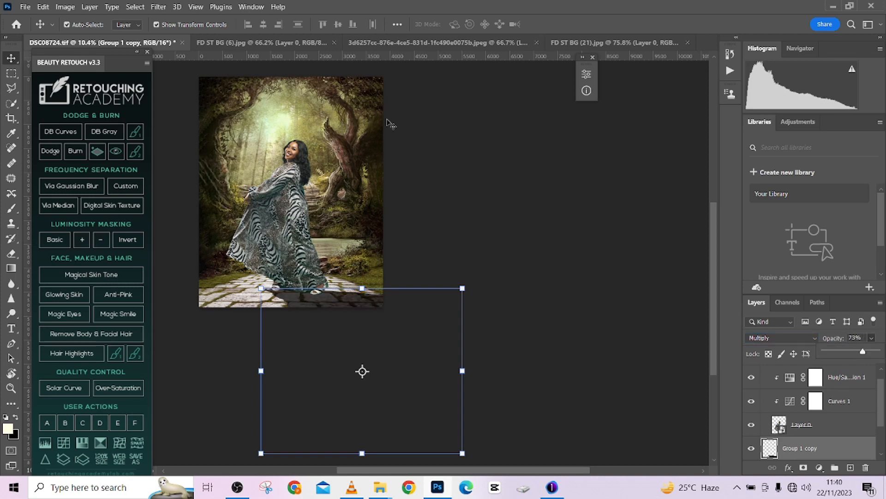
- Convert the shadow layer, Group 1 copy, to a smart object
click(156, 8)
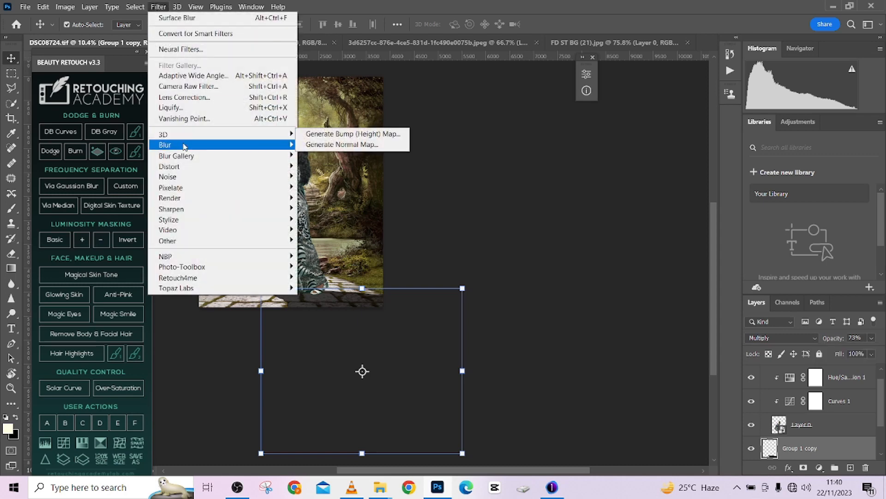
mouse_move(184, 146)
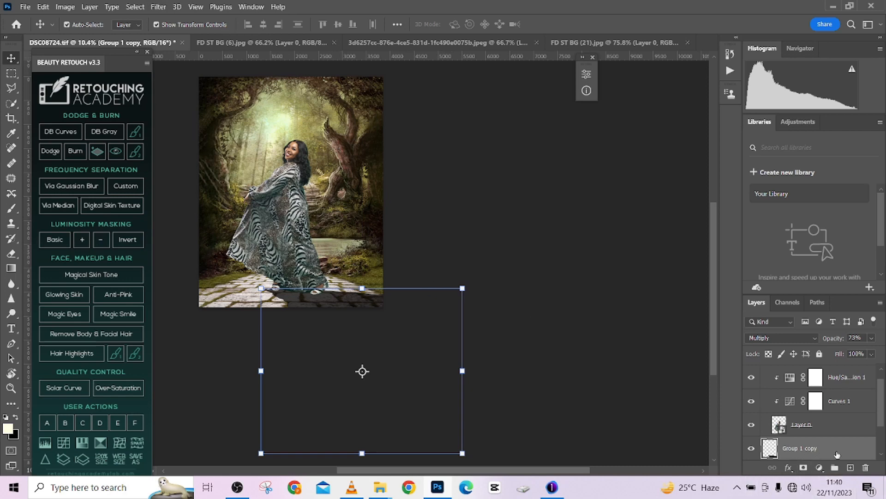
right_click(837, 455)
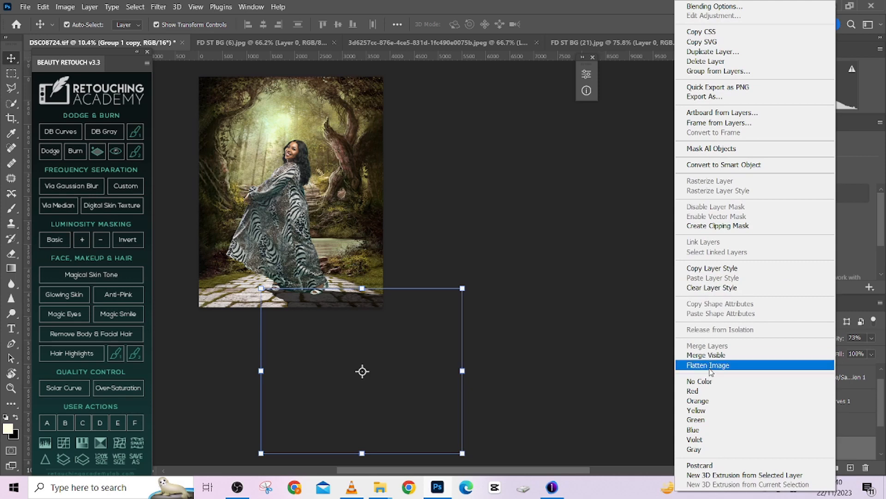
click(732, 166)
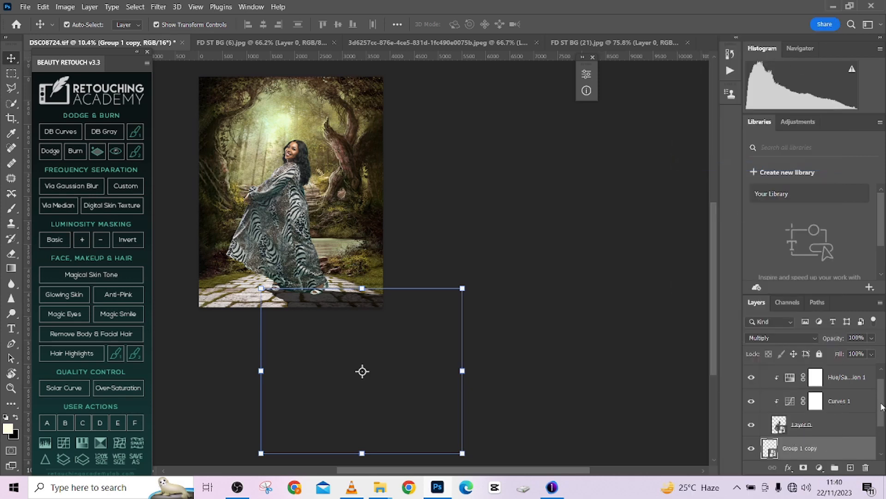
drag(882, 407, 873, 444)
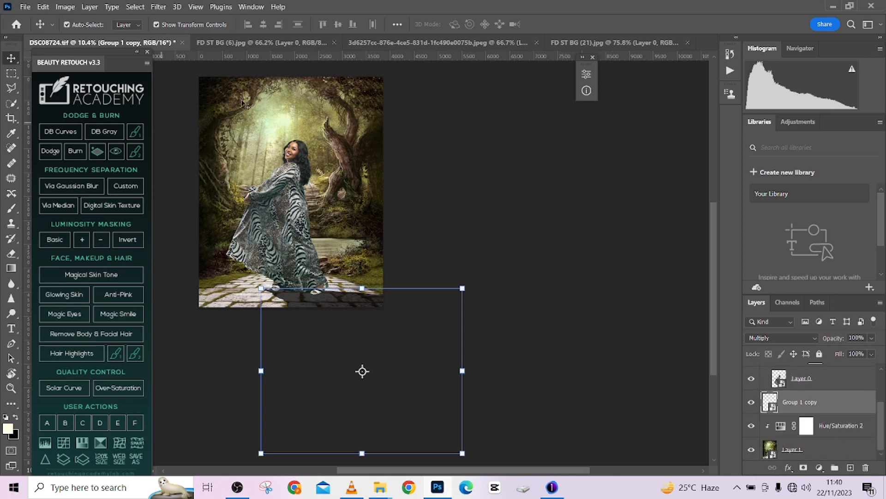
- Apply a Gaussian Blur with a radius of 75.5 pixels to the Group 1 copy shadow smart object
click(159, 6)
mouse_move(198, 156)
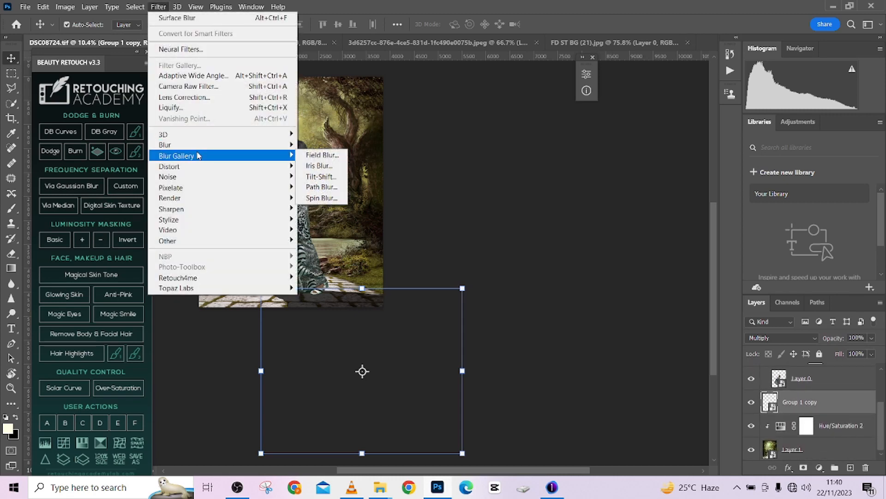
mouse_move(165, 144)
click(320, 187)
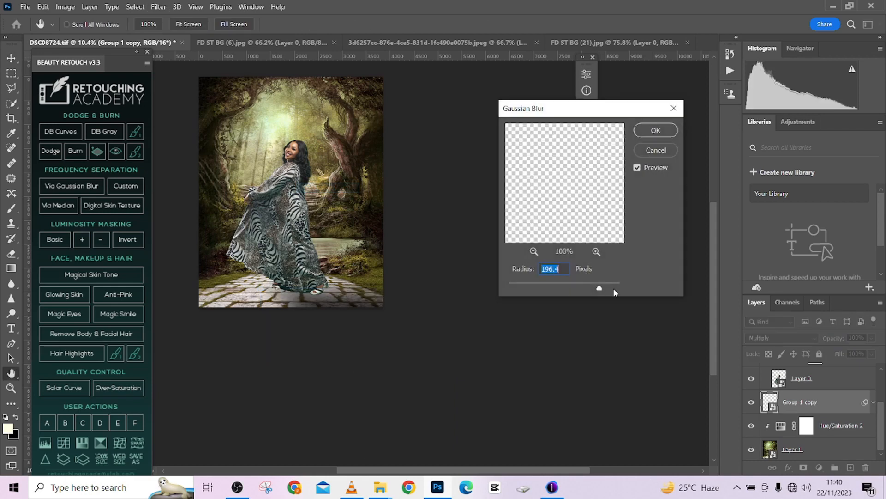
click(561, 287)
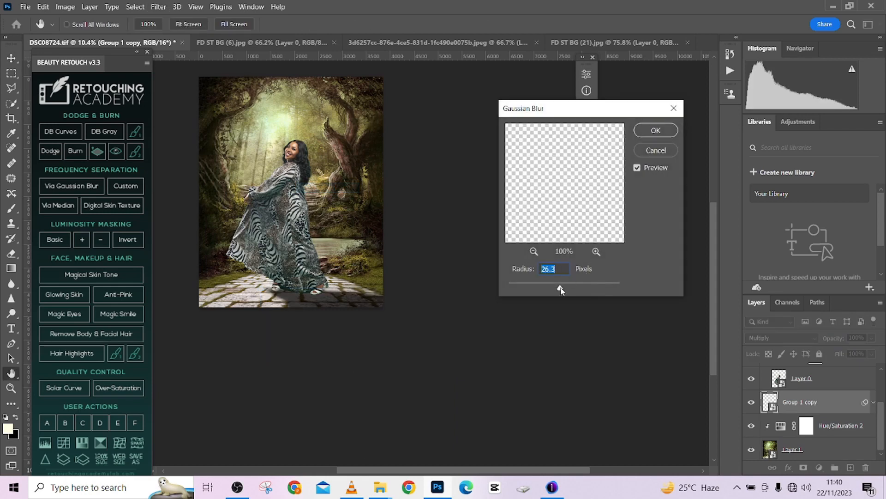
drag(571, 289, 571, 289)
click(584, 286)
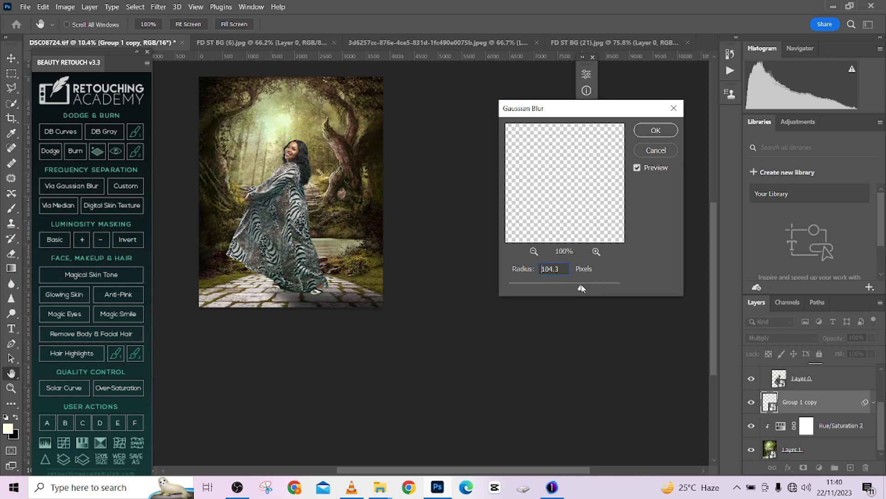
drag(580, 286, 575, 287)
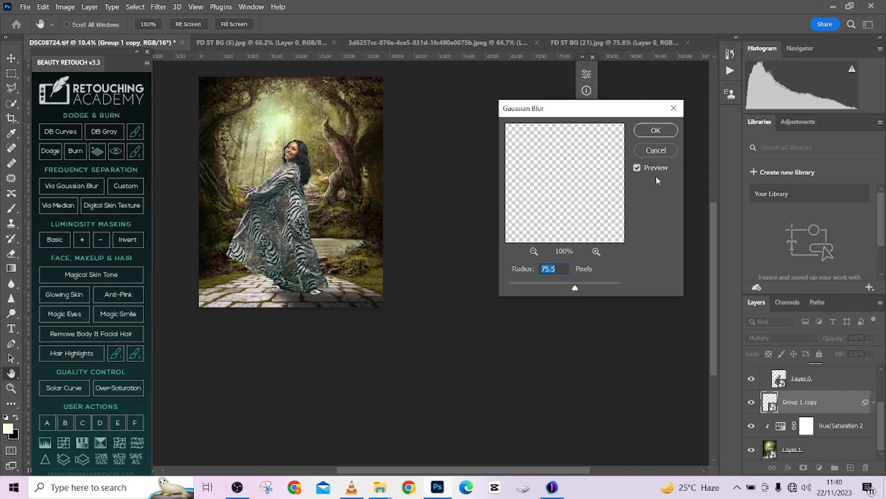
click(648, 133)
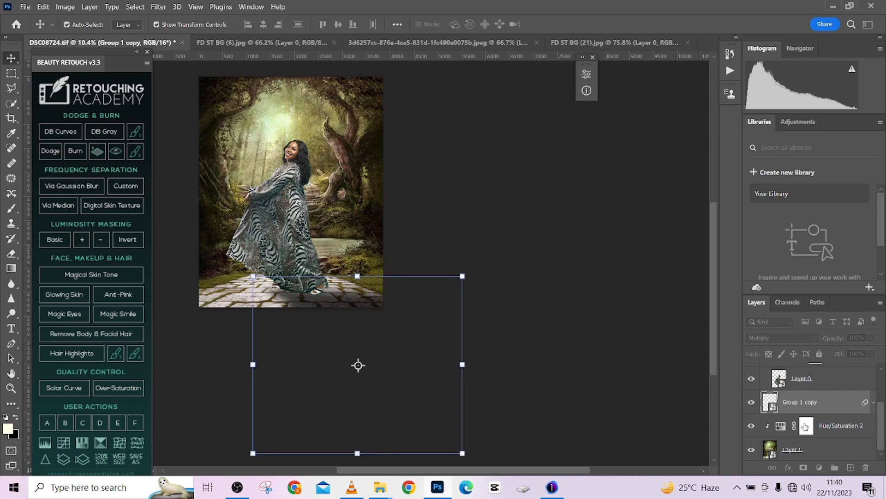
- Paint black on the shadow's smart filter mask around the feet and nearby paving to remove the blur there
click(788, 429)
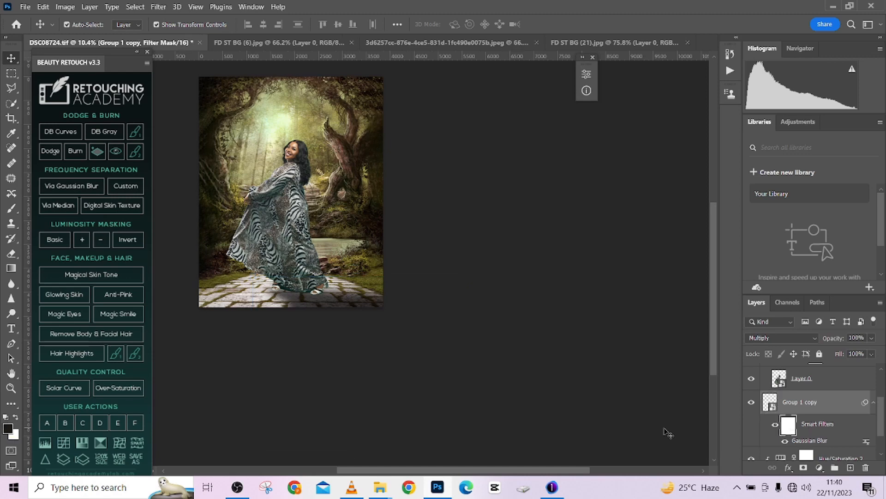
key(b)
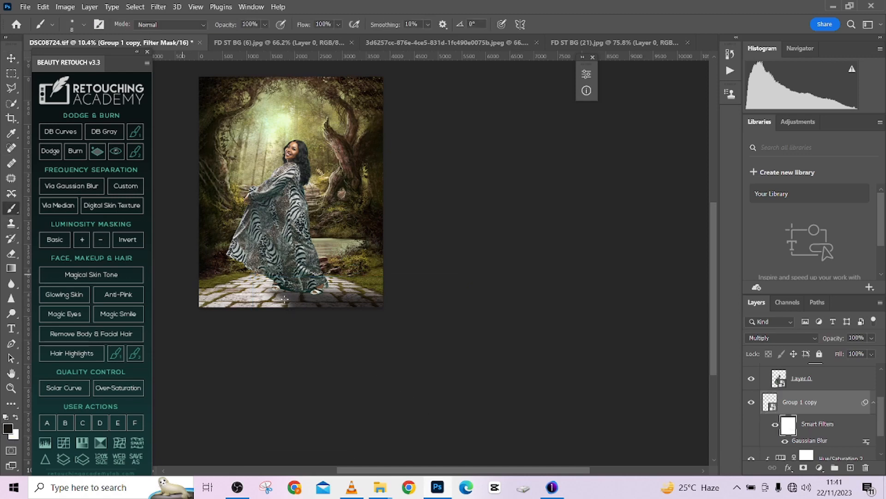
drag(312, 295, 348, 302)
drag(281, 311, 319, 313)
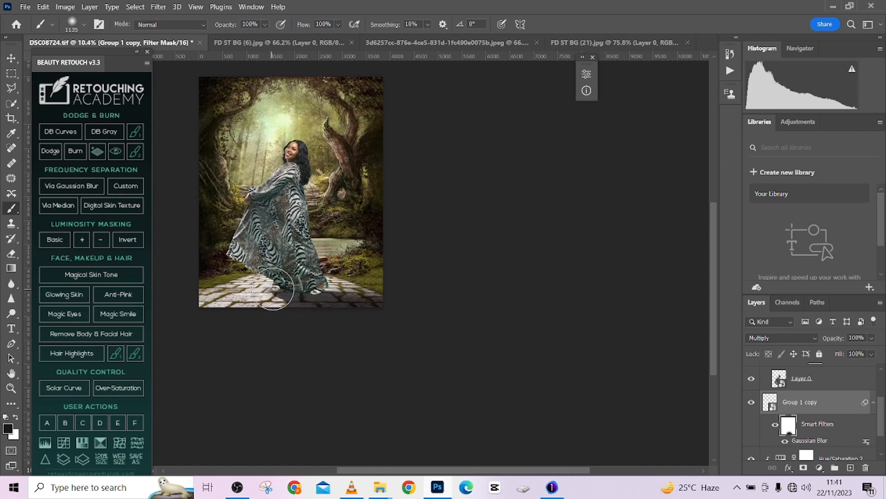
scroll(300, 307, up, 5)
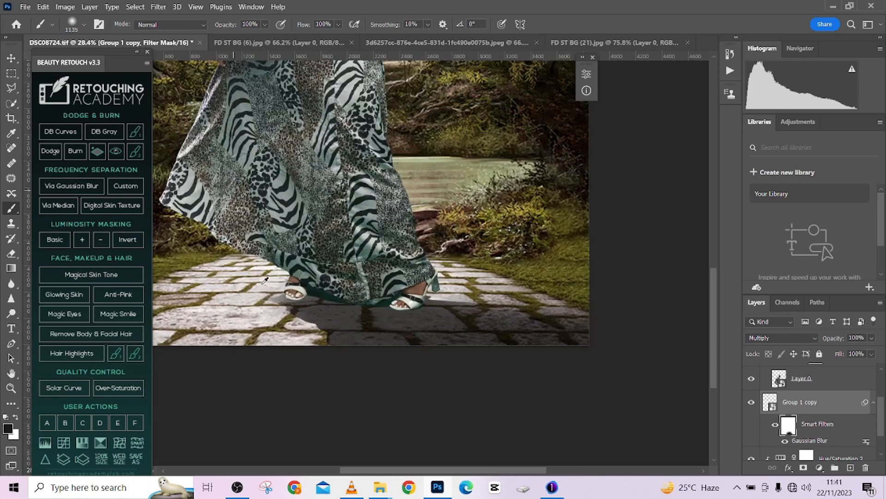
mouse_move(300, 299)
mouse_down()
mouse_move(273, 300)
mouse_move(281, 301)
mouse_up()
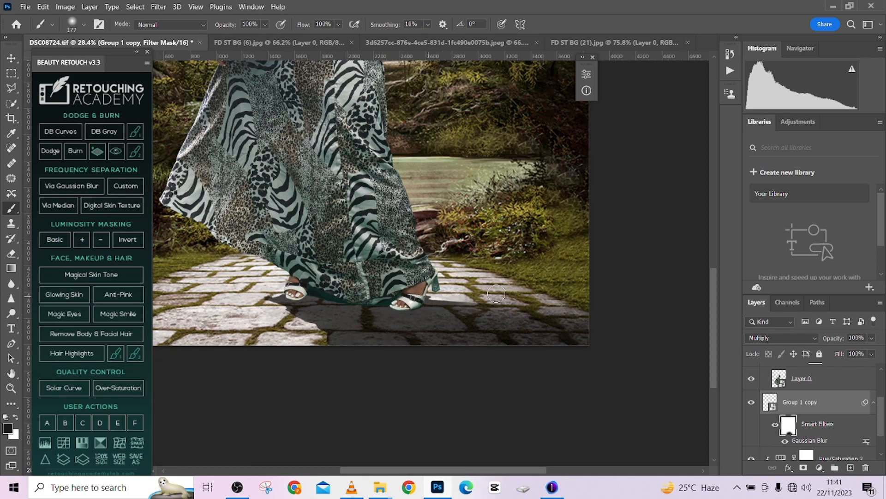
drag(384, 341, 397, 347)
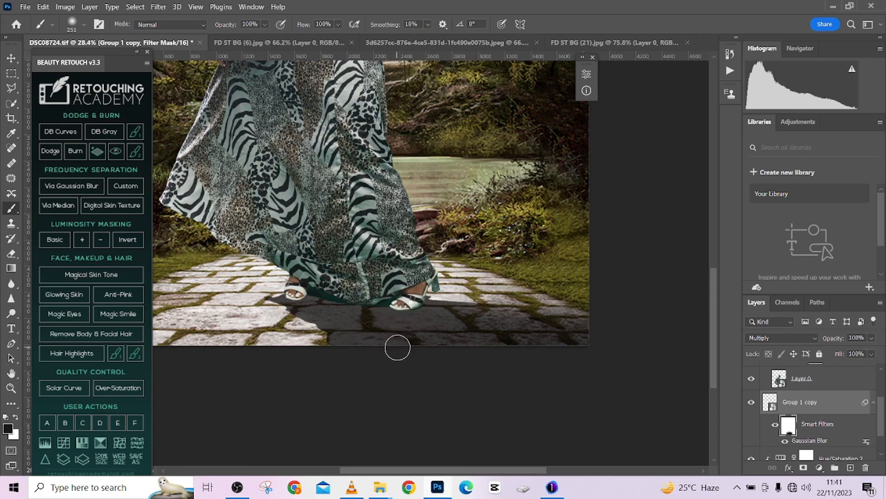
- Paint white on the smart filter mask along the shadow's outer edges to bring the blur back away from the feet
key(x)
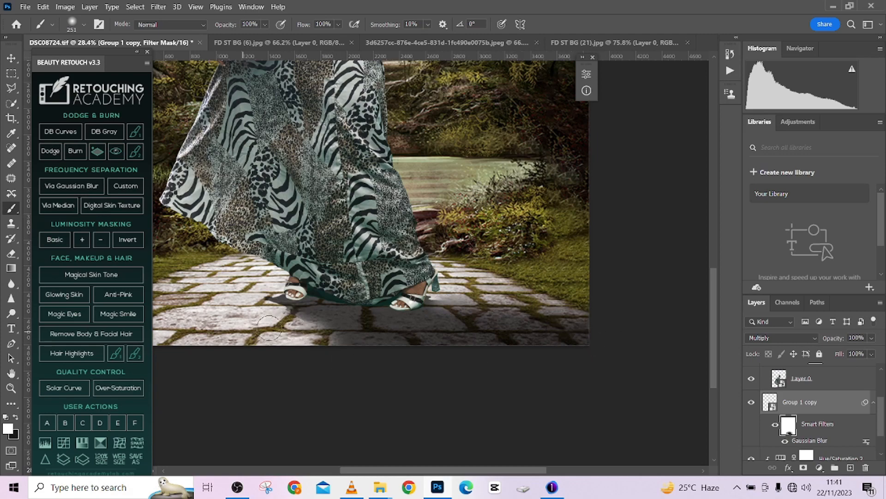
alt+right_click(249, 300)
drag(262, 296, 270, 296)
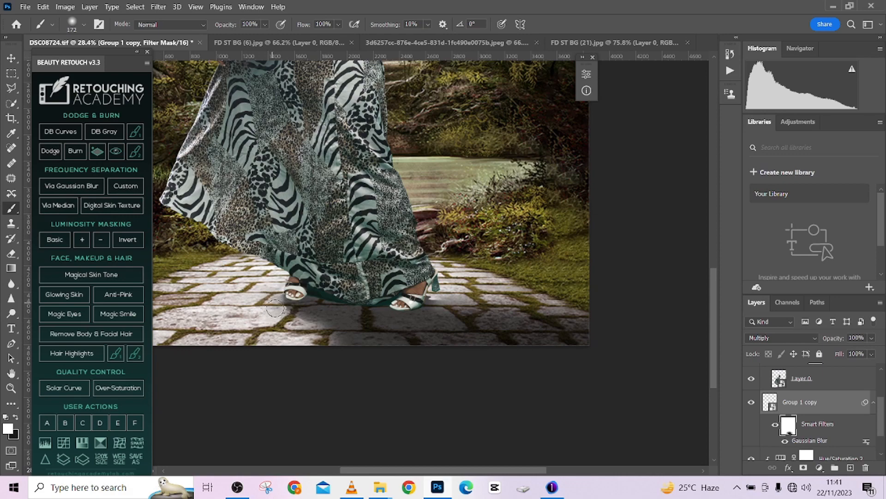
key(x)
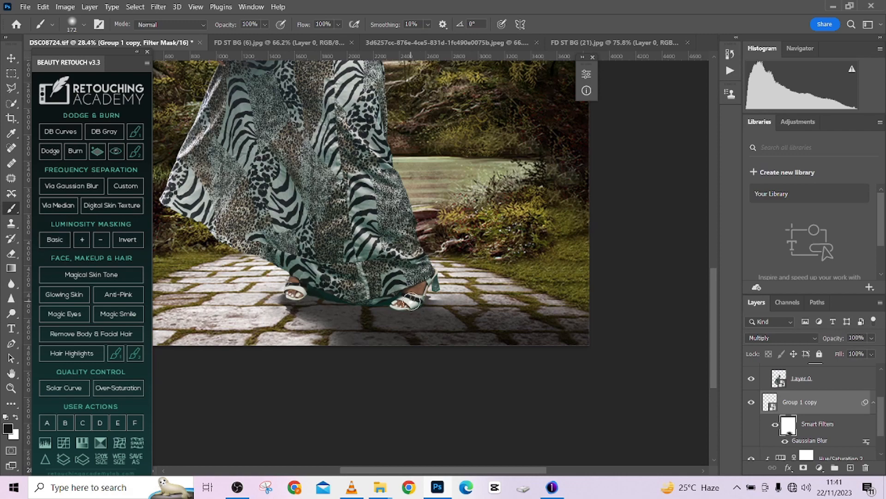
- Compare the image with and without the shadow layer, and set its opacity to 72%
scroll(423, 310, down, 5)
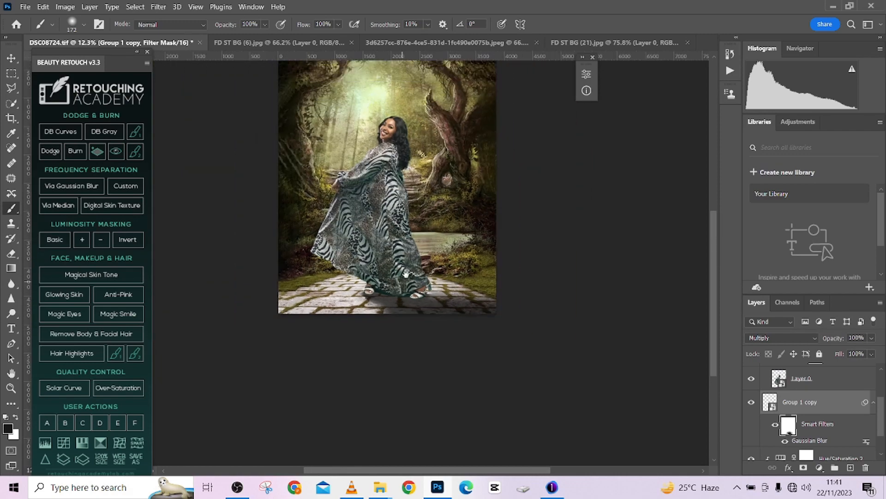
drag(406, 273, 383, 328)
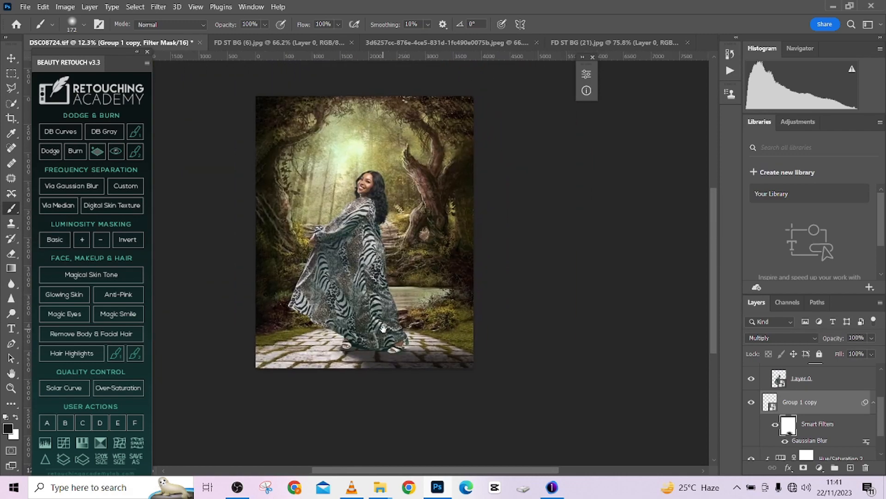
click(752, 404)
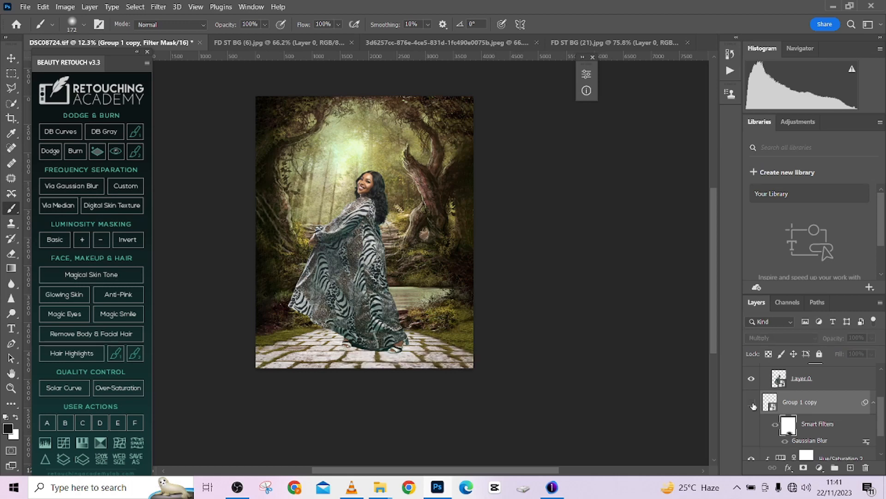
click(752, 404)
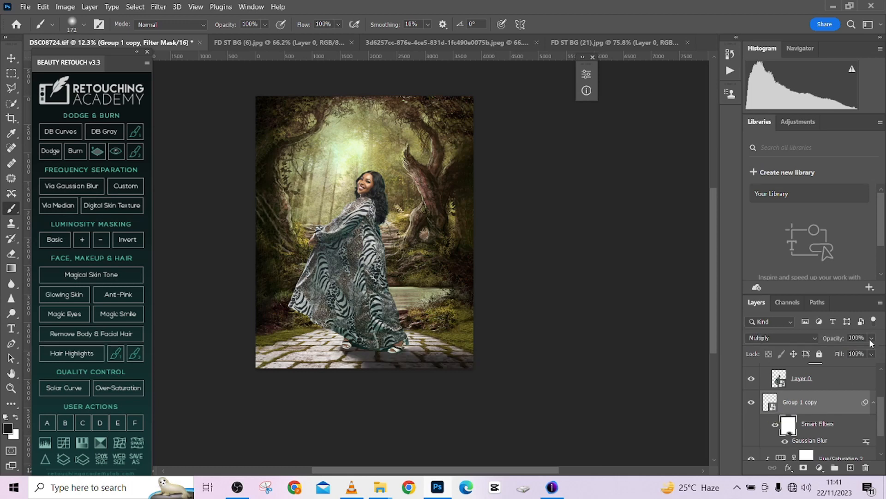
drag(872, 342, 863, 356)
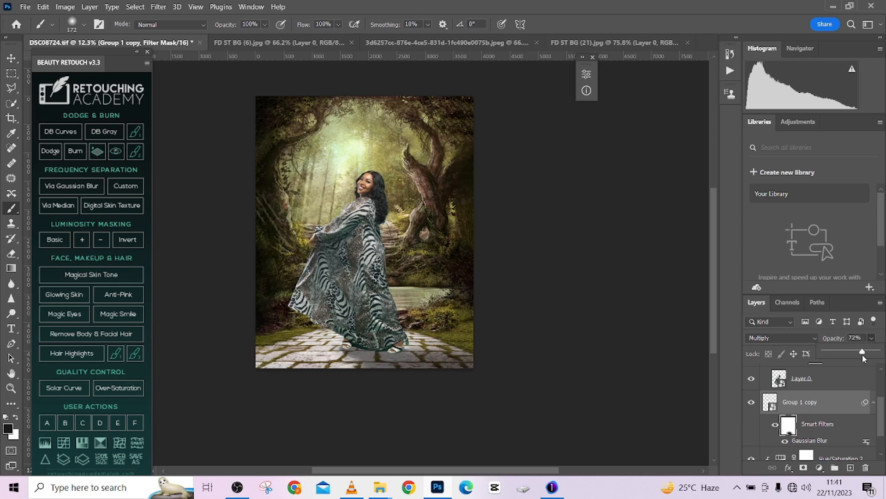
- Add a new layer above the Group 1 copy shadow and set up a 13 px brush with black paint
click(852, 468)
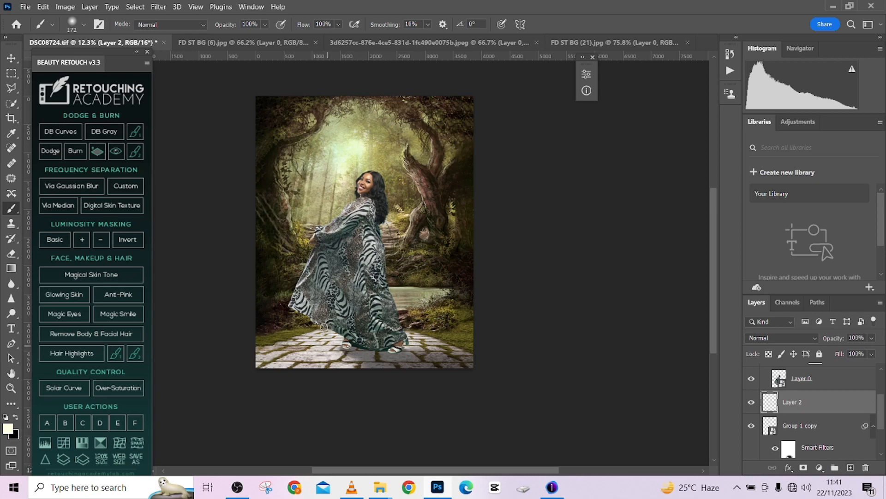
scroll(392, 350, up, 6)
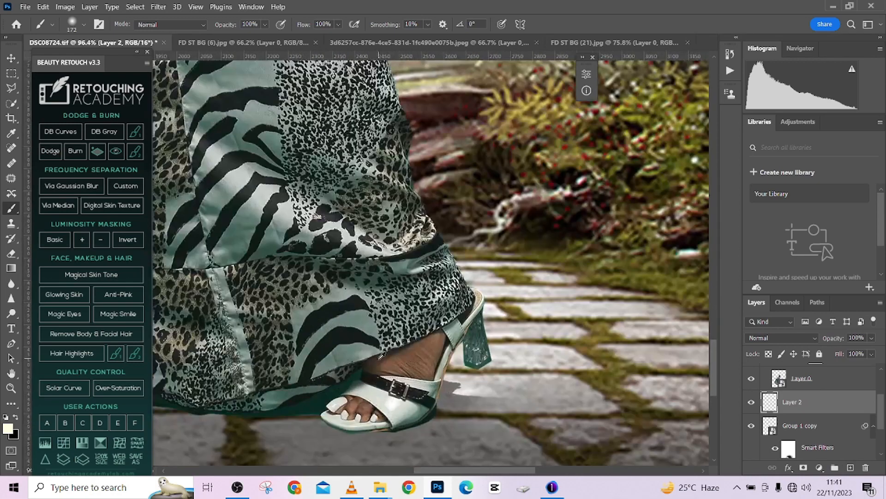
drag(361, 399, 430, 343)
mouse_move(465, 372)
mouse_down()
mouse_move(422, 370)
mouse_move(463, 367)
mouse_up()
key(x)
scroll(446, 368, up, 3)
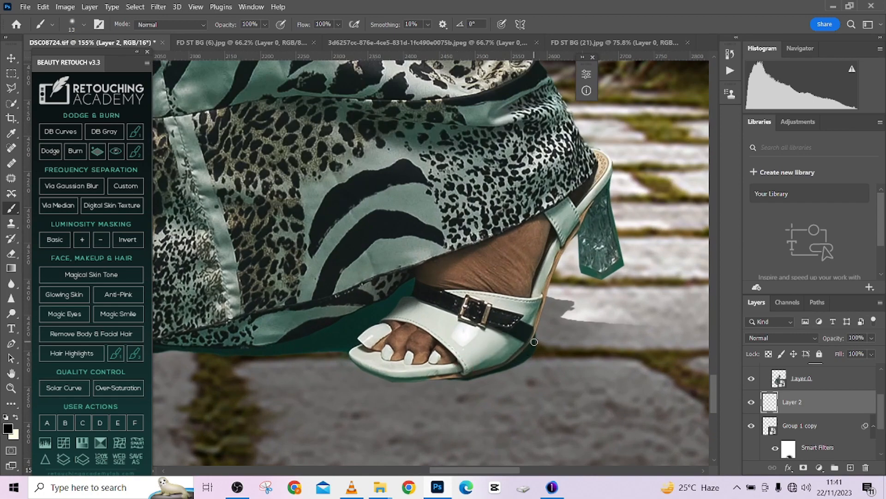
- Paint a thin black contact shadow under the high-heeled sandal's sole, and a soft 53 px shadow stroke on the paving beneath its heel
mouse_move(454, 378)
mouse_down()
mouse_move(413, 382)
mouse_move(451, 385)
mouse_up()
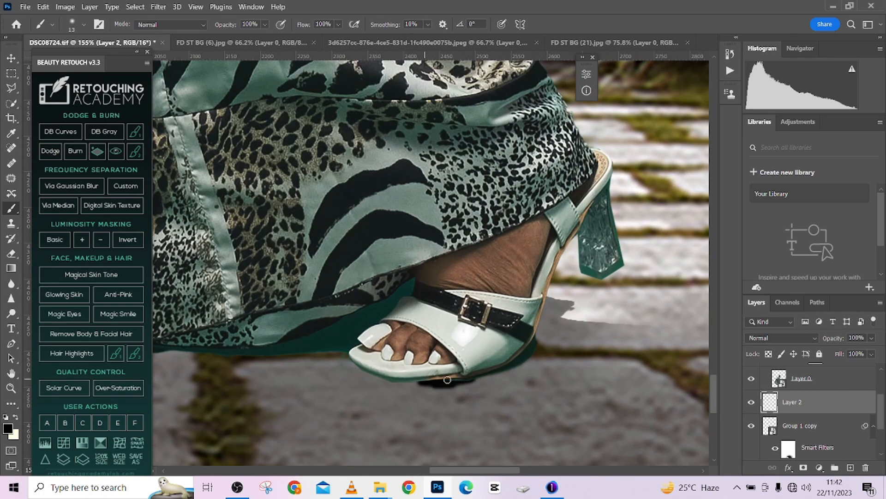
key(ctrl+z)
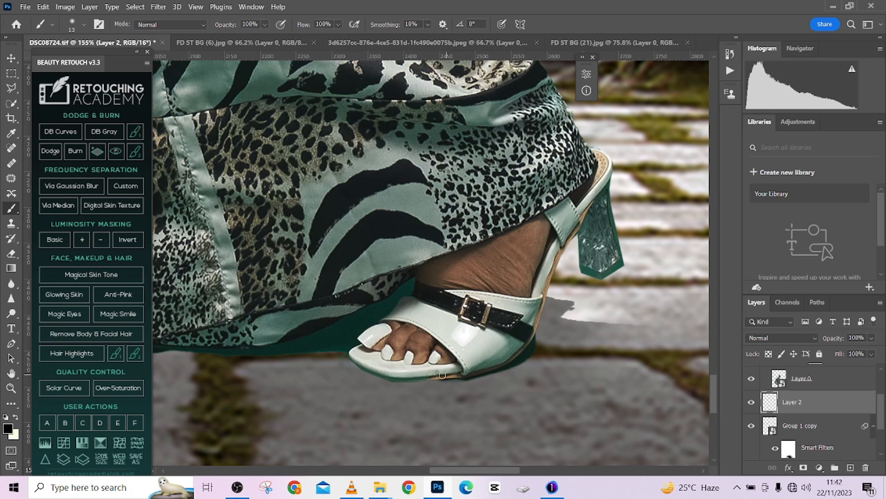
drag(447, 377, 438, 376)
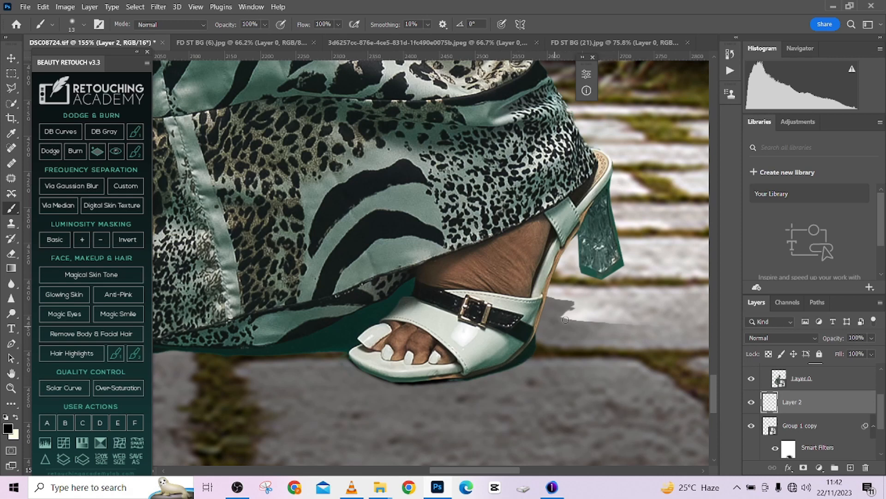
drag(574, 350, 615, 338)
mouse_move(548, 331)
mouse_down()
mouse_move(521, 335)
mouse_move(547, 337)
mouse_move(594, 307)
mouse_move(614, 308)
mouse_up()
- Paint a thin black contact shadow along the sole of the other sandal with a 7 px brush
scroll(325, 346, down, 1)
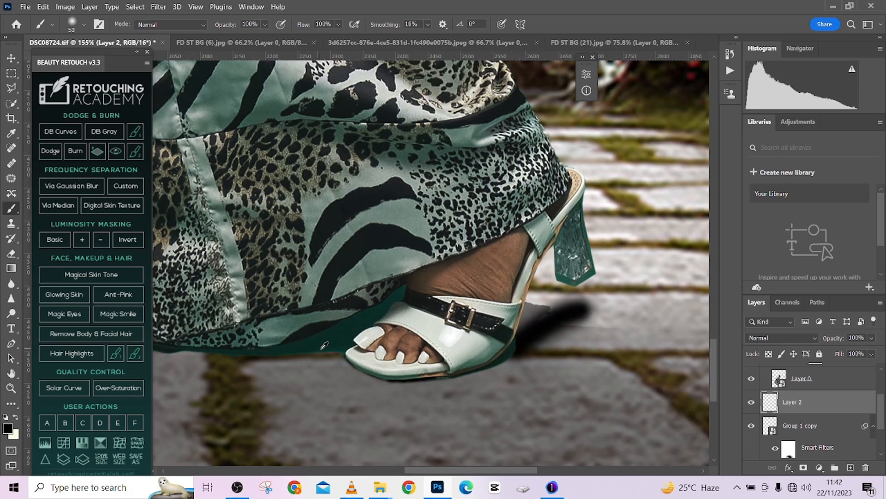
scroll(324, 345, down, 5)
scroll(305, 366, up, 6)
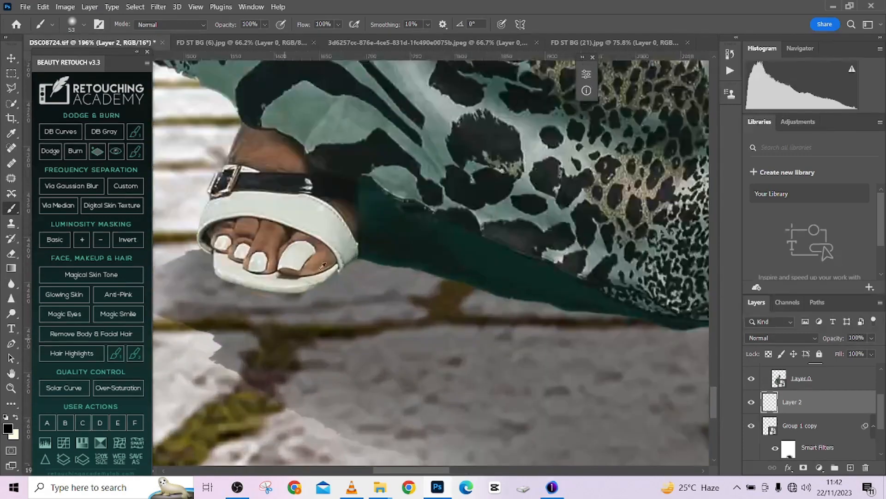
drag(322, 260, 297, 263)
scroll(335, 273, up, 1)
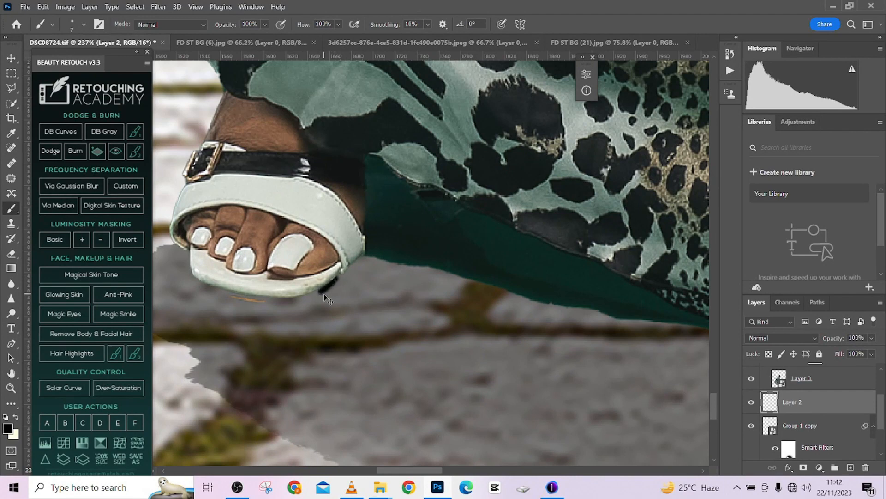
key(ctrl+z)
mouse_move(215, 291)
mouse_down()
mouse_move(280, 301)
mouse_move(329, 287)
mouse_move(351, 268)
mouse_up()
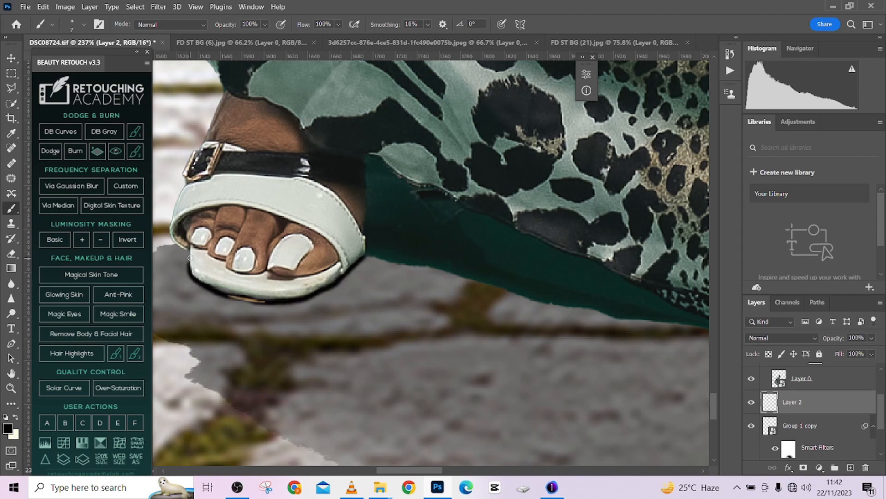
- Compare the image with and without the sandals' contact-shadow layer, and set its opacity to 60%
scroll(378, 284, down, 5)
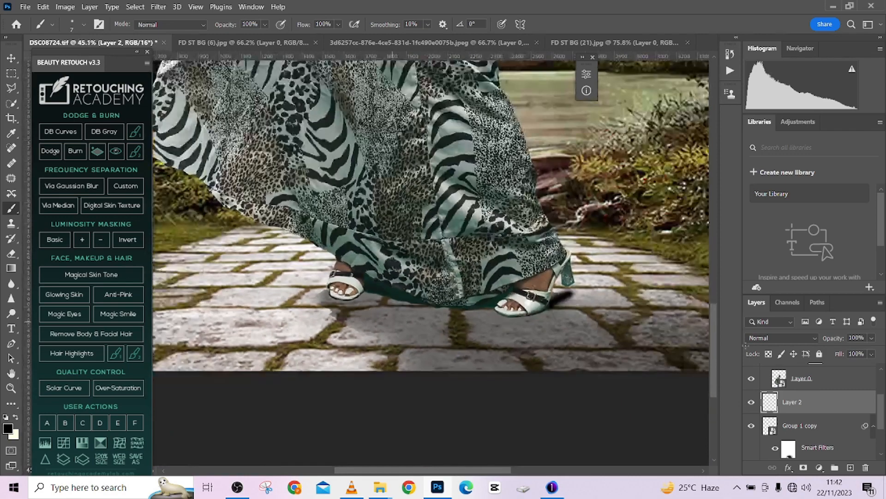
click(752, 402)
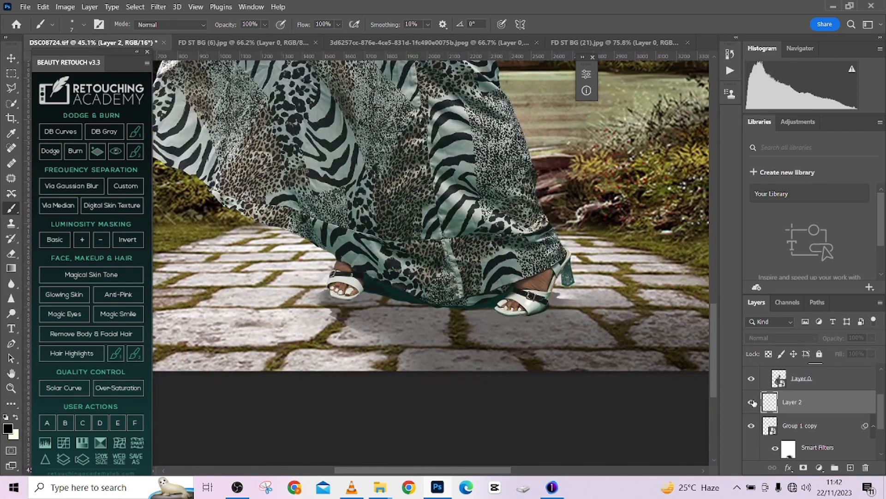
click(752, 402)
scroll(409, 373, down, 3)
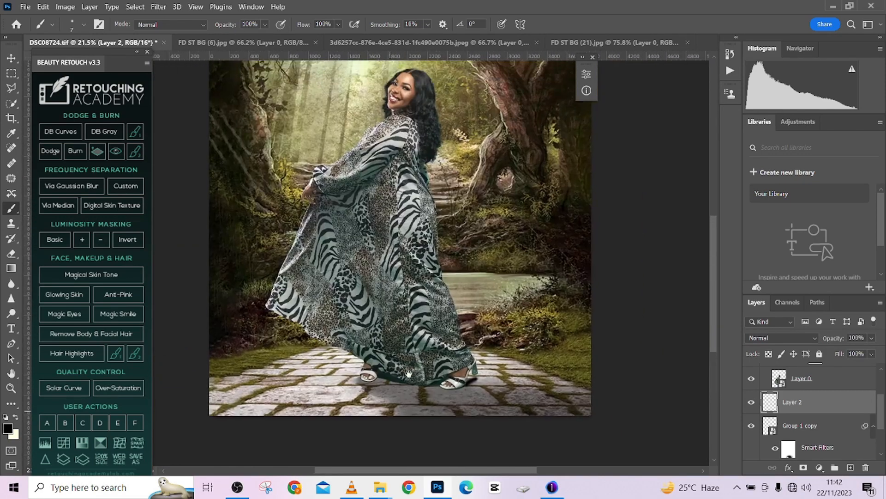
click(752, 404)
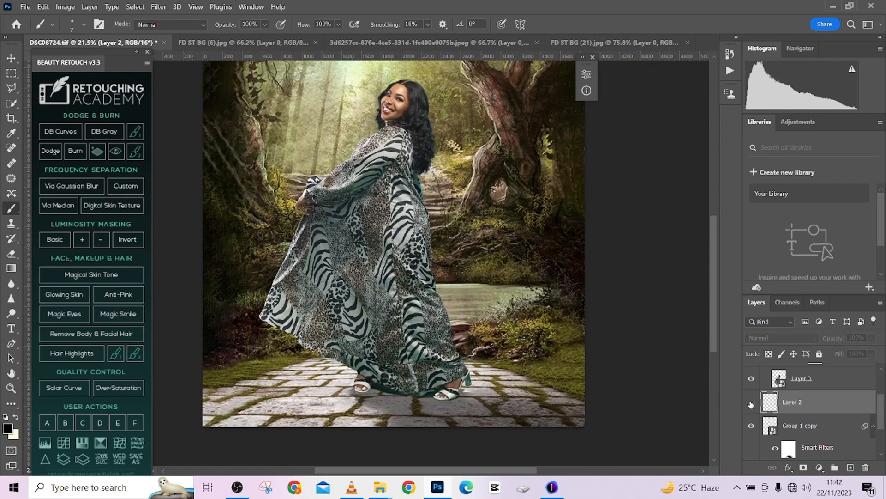
click(751, 404)
click(751, 404)
click(751, 404)
scroll(713, 331, down, 2)
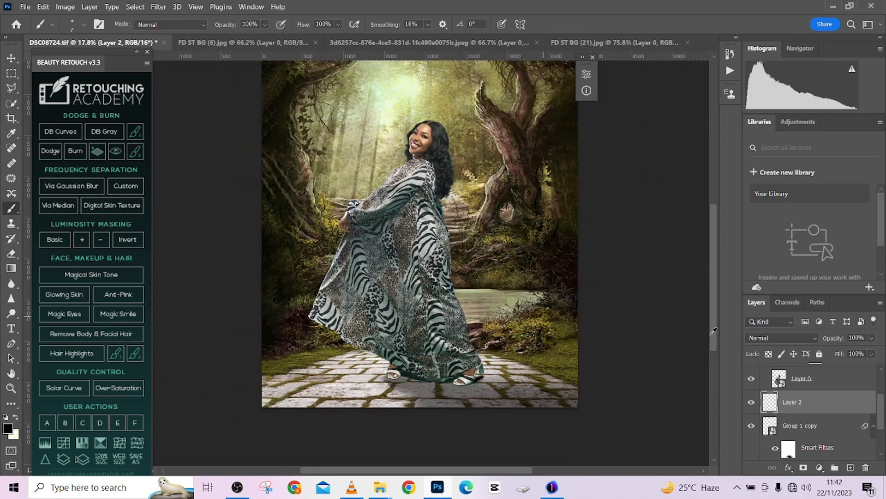
drag(872, 338, 859, 353)
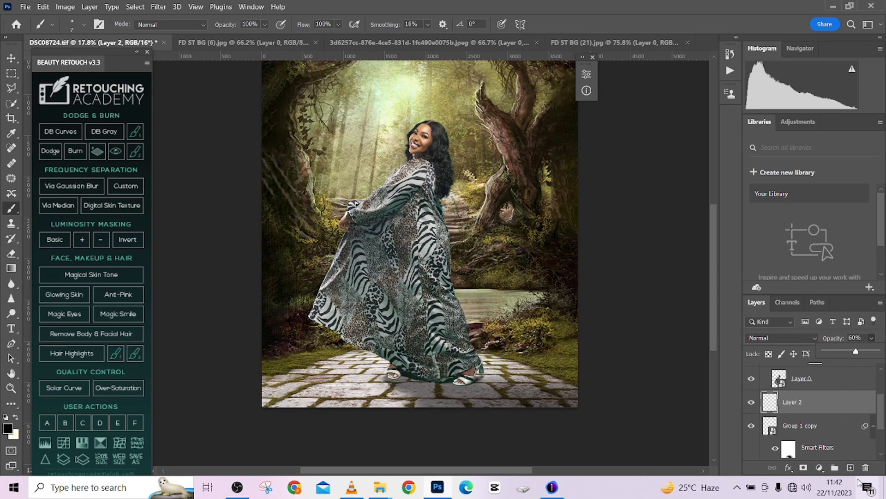
- Add a new layer above Layer 2 and paint a soft black shadow with a 334 px brush on the paving under the dress hem
click(851, 467)
scroll(482, 374, up, 12)
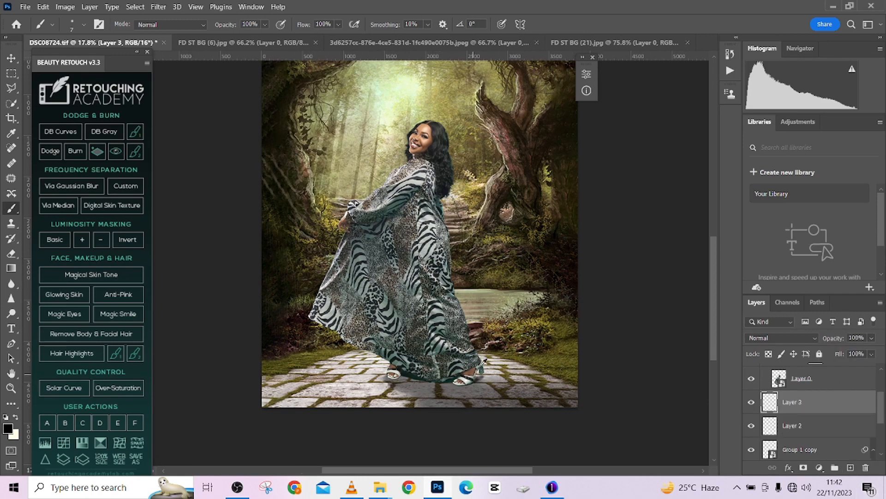
mouse_move(414, 394)
mouse_down()
mouse_move(461, 395)
mouse_move(406, 407)
mouse_move(213, 363)
mouse_move(226, 370)
mouse_up()
mouse_move(256, 357)
mouse_down()
mouse_move(367, 343)
mouse_move(340, 346)
mouse_up()
mouse_move(341, 376)
mouse_down()
mouse_move(268, 362)
mouse_move(357, 370)
mouse_move(266, 371)
mouse_move(217, 359)
mouse_move(322, 361)
mouse_move(457, 332)
mouse_up()
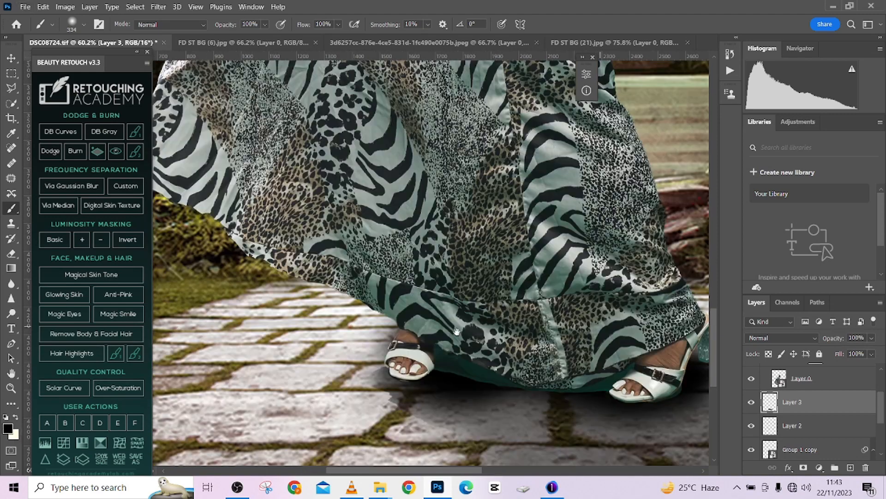
- Extend the soft black shadow with a 560 px brush, from the paving behind the flat-looking front sandal across beneath the hem to the heeled sandal
mouse_move(407, 348)
mouse_down()
mouse_move(439, 347)
mouse_move(334, 333)
mouse_up()
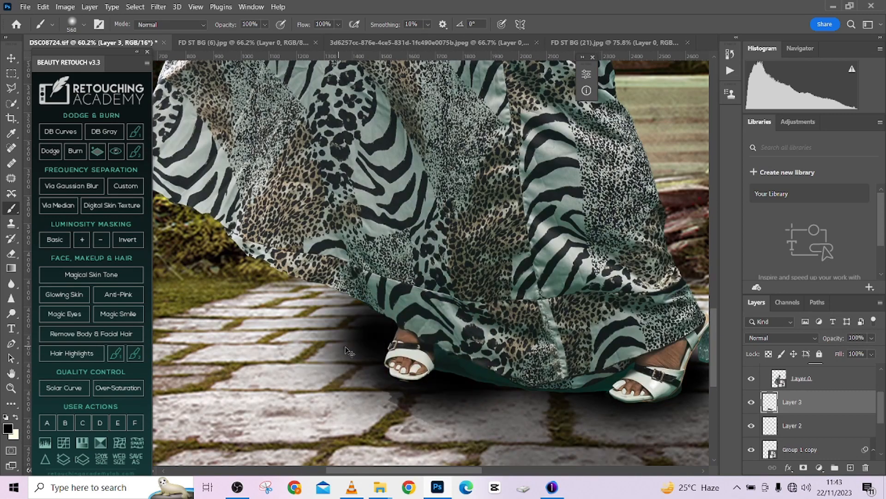
key(ctrl+z)
mouse_move(361, 359)
mouse_down()
mouse_move(312, 355)
mouse_move(328, 356)
mouse_up()
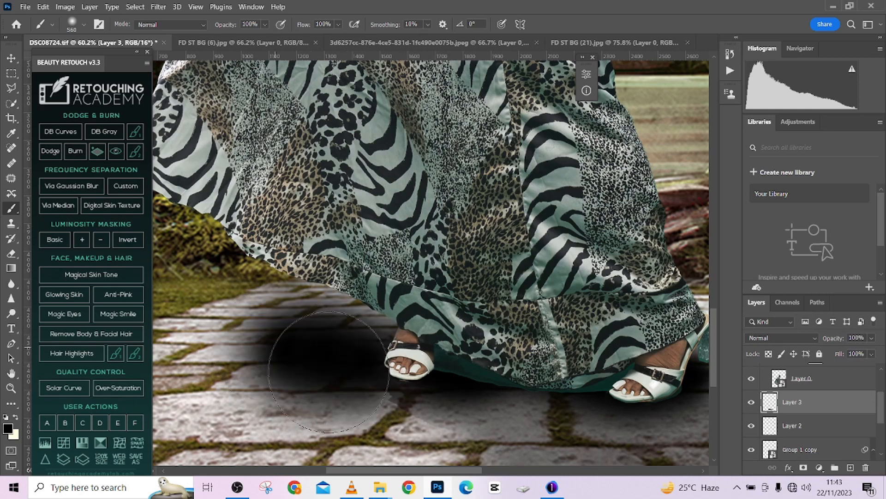
click(474, 370)
click(549, 370)
drag(521, 346, 222, 286)
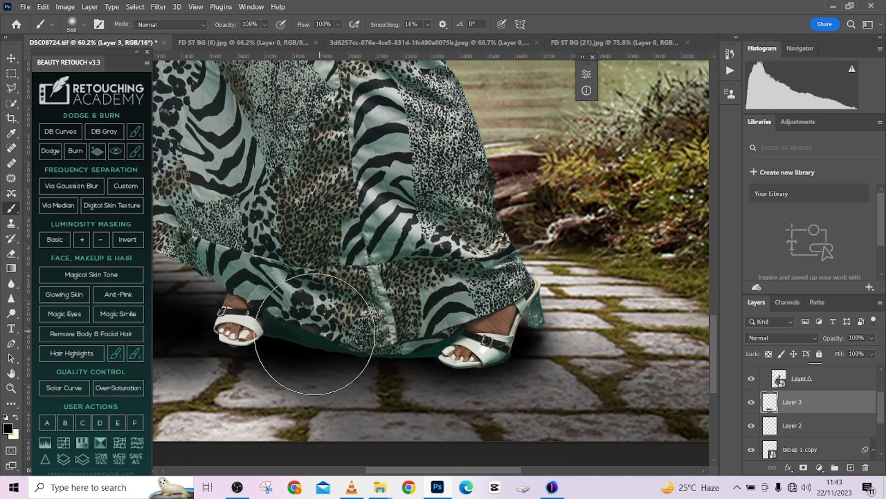
mouse_move(316, 338)
mouse_down()
mouse_move(442, 340)
mouse_move(497, 327)
mouse_up()
- Soften the broad ground shadow on Layer 3 to 37% opacity and 65% fill
scroll(467, 335, down, 4)
scroll(467, 335, down, 4)
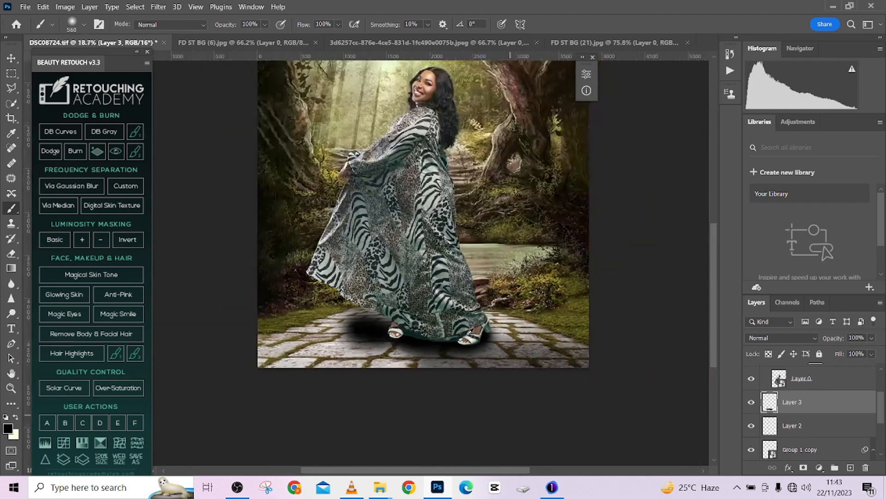
click(872, 341)
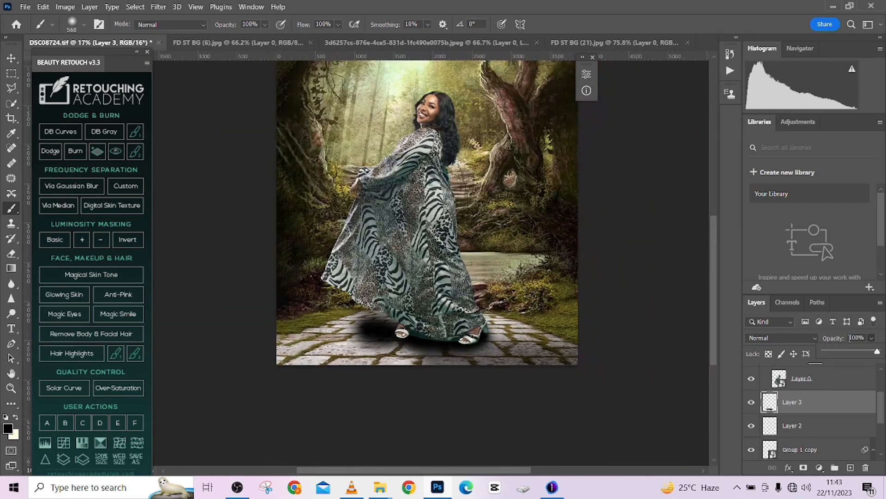
click(841, 353)
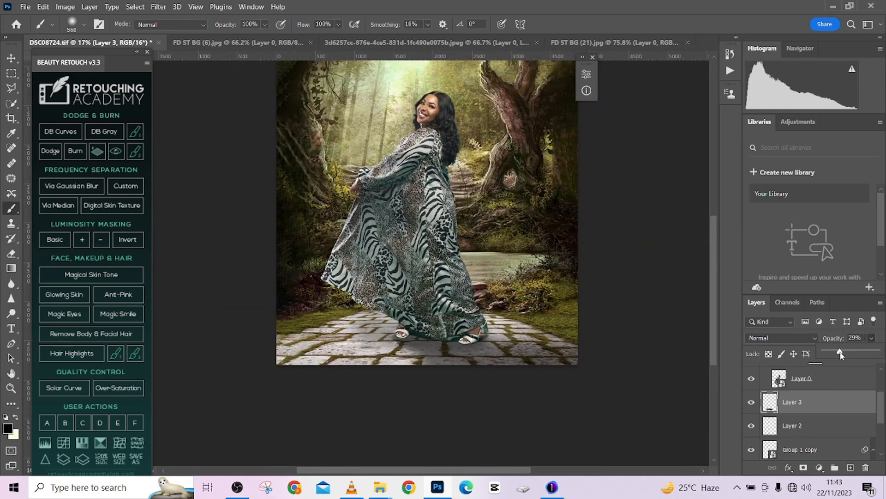
scroll(586, 323, down, 3)
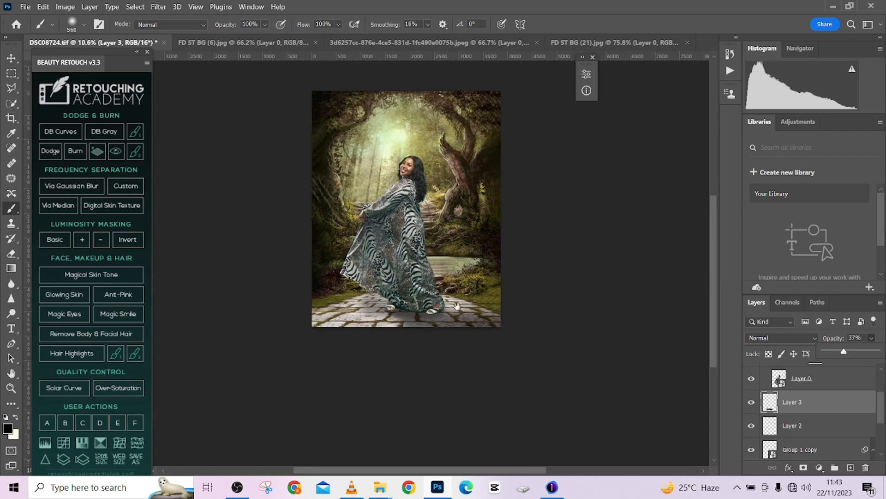
click(872, 353)
click(859, 367)
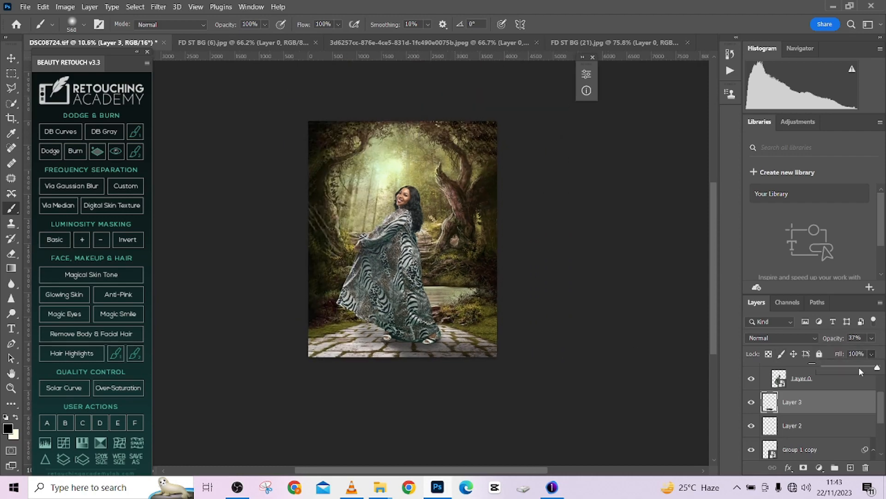
- Compare the image with and without the Layer 3 shadow and the Group 1 copy shadow
click(752, 402)
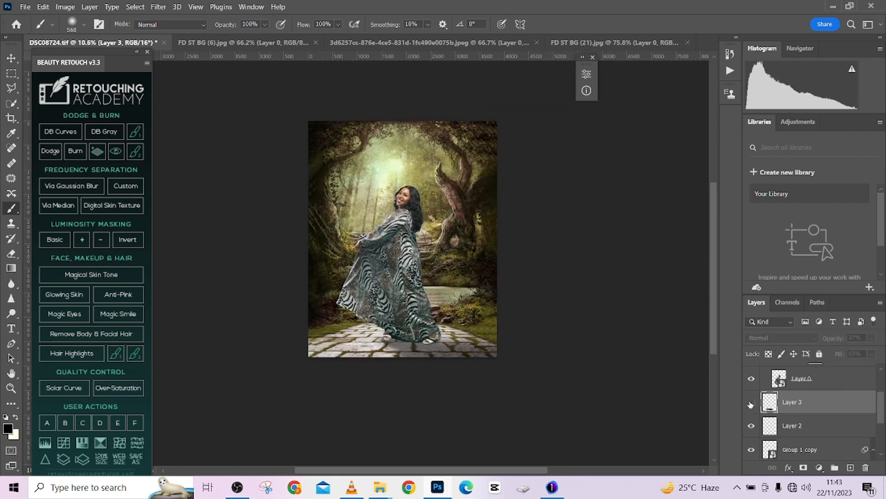
click(751, 403)
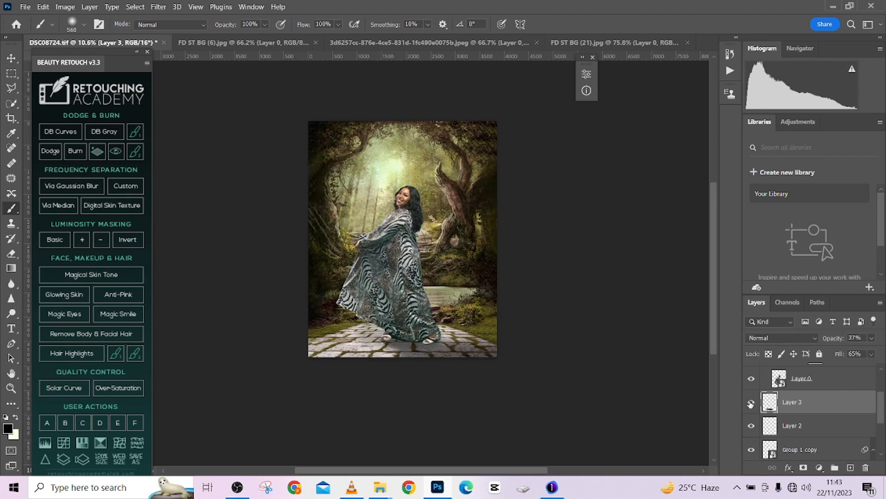
click(752, 450)
click(752, 450)
scroll(465, 260, down, 1)
scroll(465, 260, up, 3)
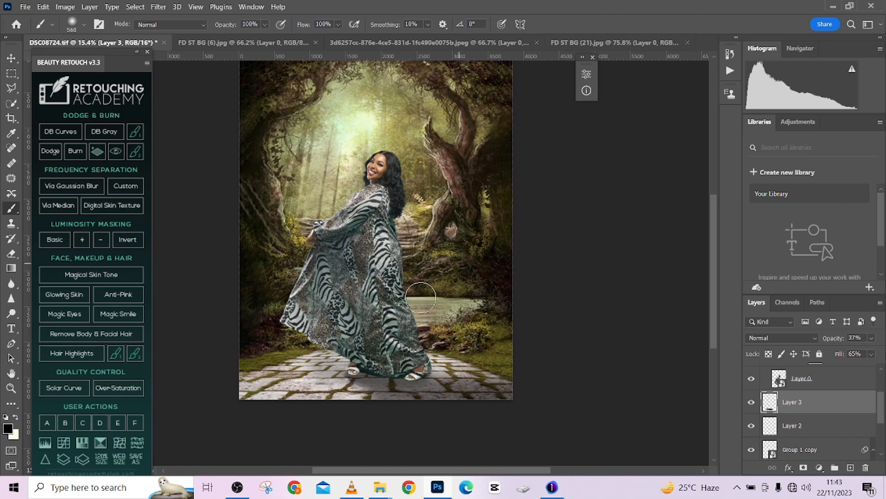
- Open the contents of the woman's Layer 0 smart object and set up a 13 px soft brush at the sole of the sandal beside the green lining
scroll(314, 335, up, 4)
scroll(502, 369, up, 5)
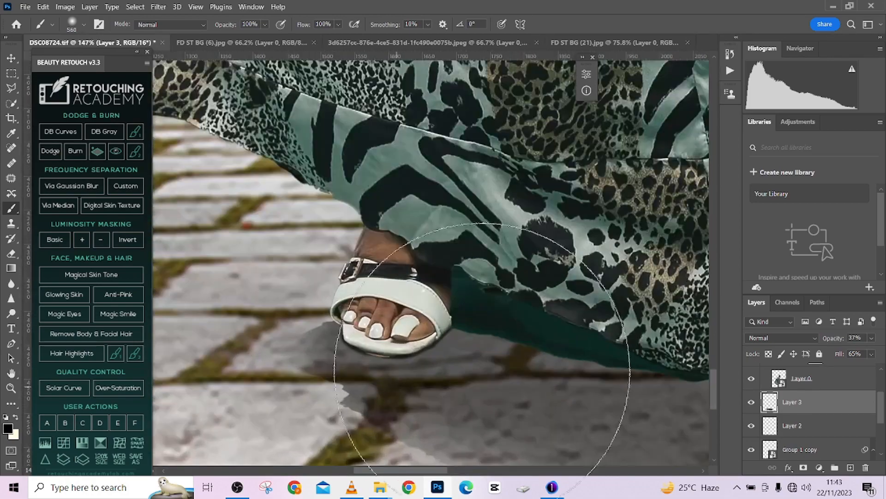
drag(517, 318, 387, 305)
scroll(780, 415, down, 2)
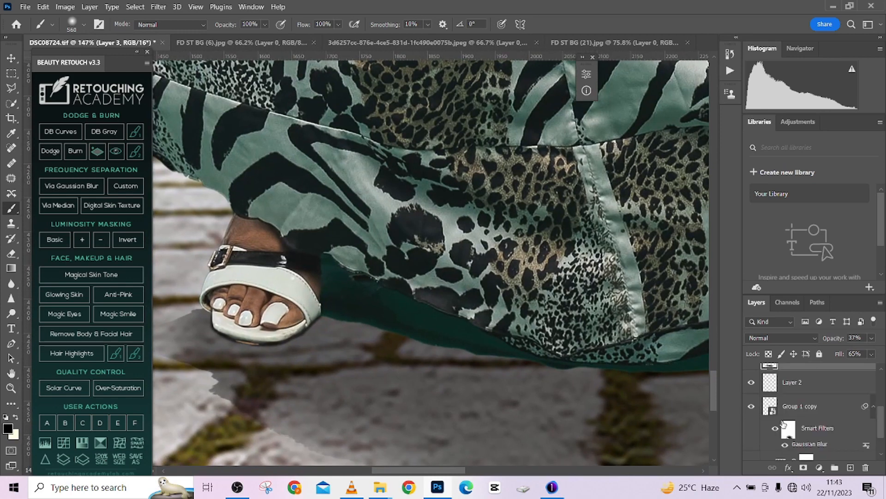
scroll(782, 423, down, 2)
scroll(795, 424, down, 3)
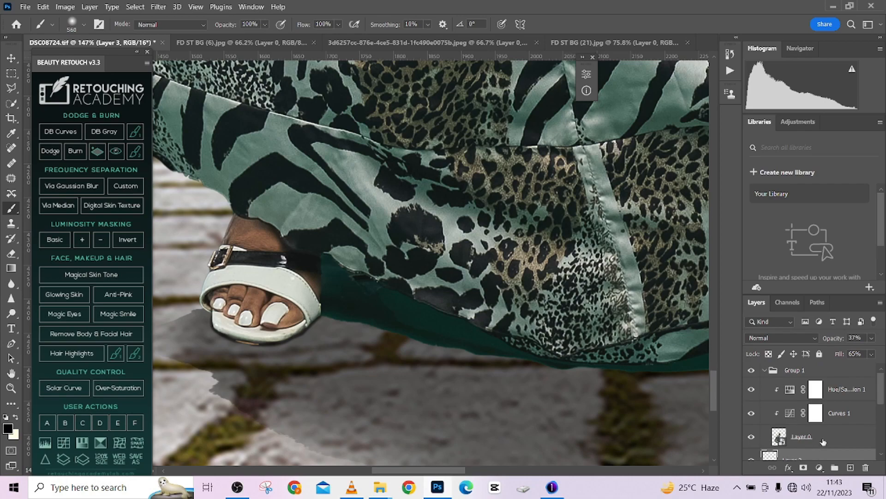
click(791, 441)
double_click(780, 438)
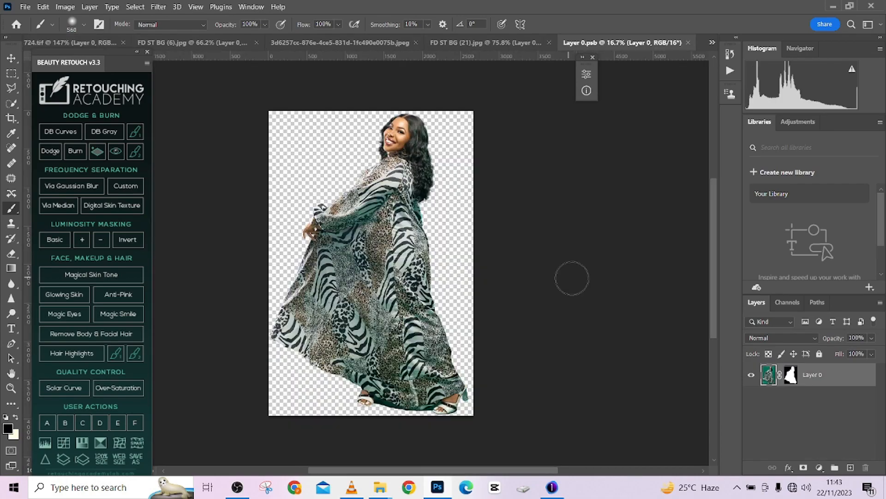
scroll(372, 370, up, 8)
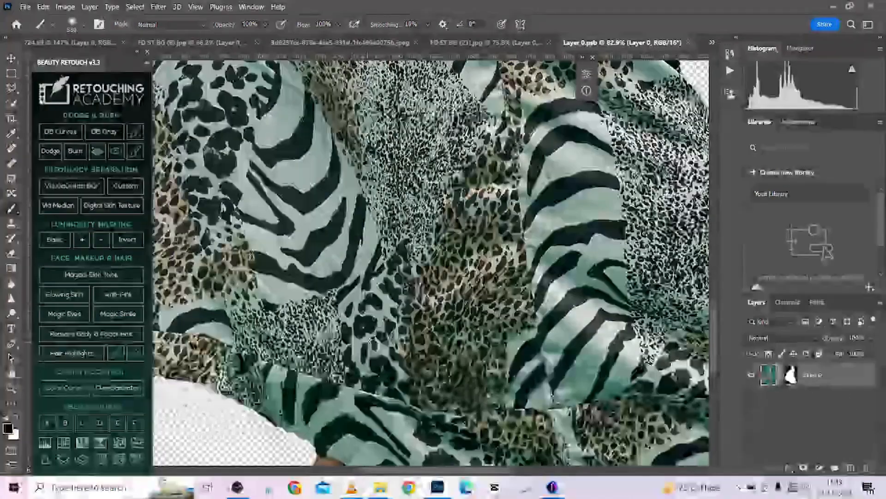
drag(372, 369, 406, 286)
scroll(424, 232, up, 8)
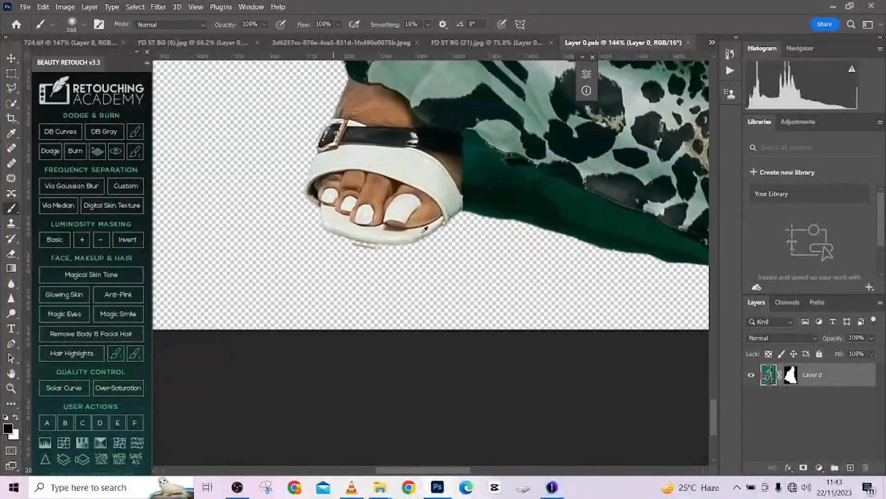
drag(470, 215, 246, 229)
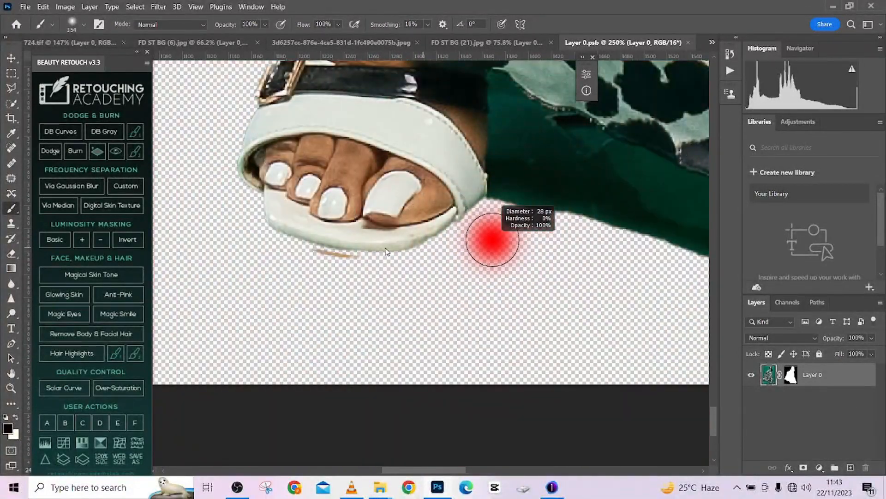
key(c)
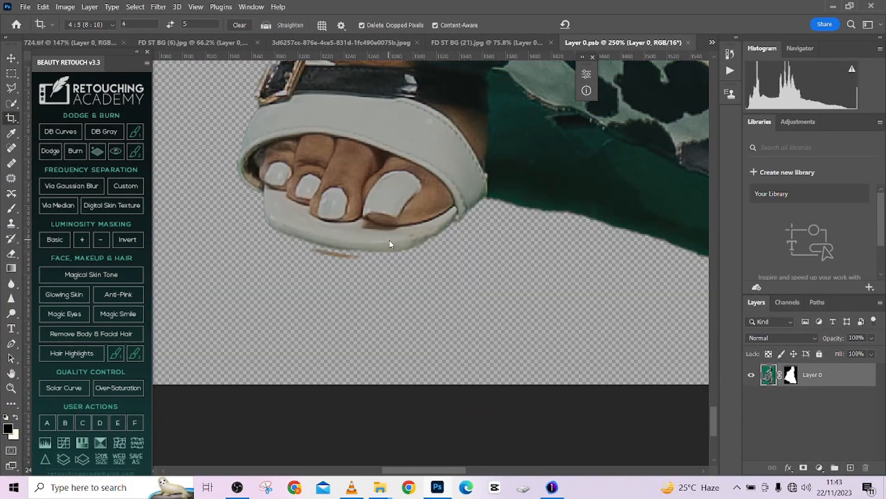
key(b)
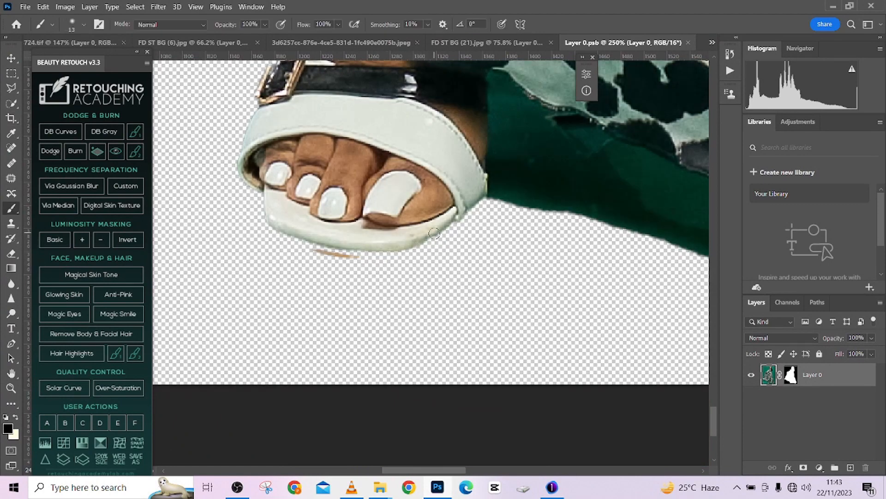
mouse_move(434, 234)
mouse_down()
mouse_move(352, 259)
mouse_move(315, 242)
mouse_move(376, 248)
mouse_up()
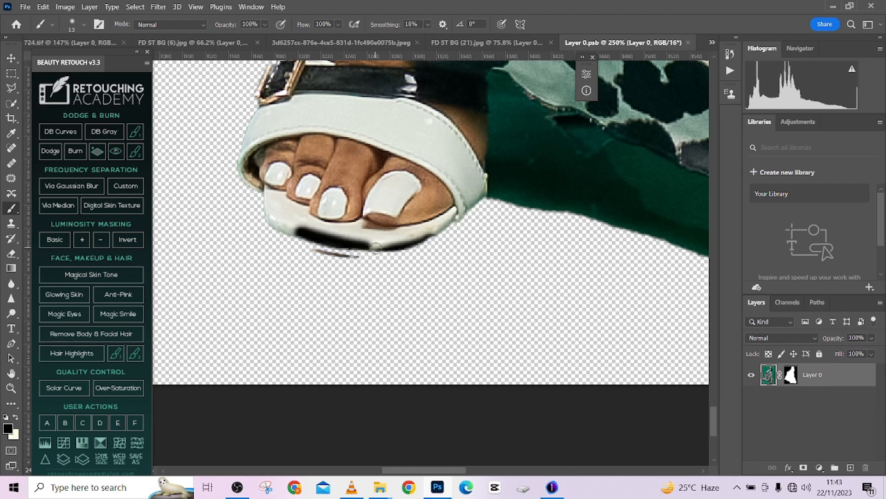
key(ctrl+z)
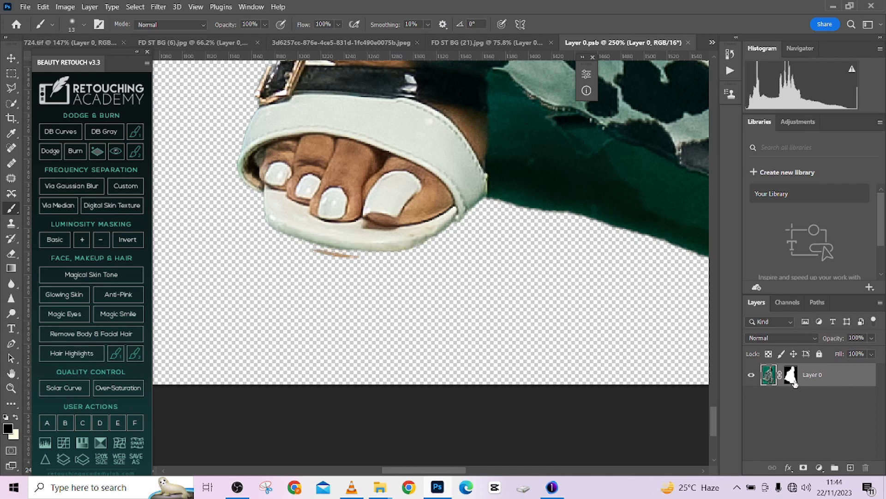
- Restore the missing bottom edge of the sandal's sole by painting white on Layer 0's mask
click(793, 379)
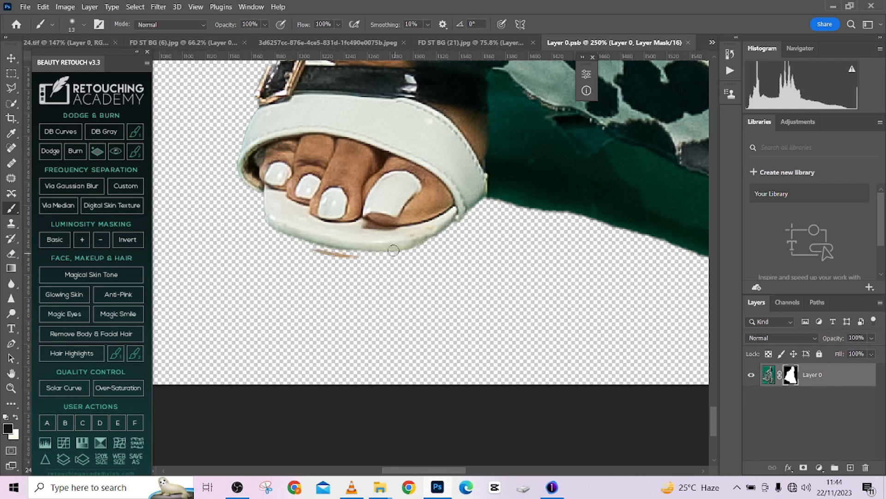
mouse_move(400, 250)
mouse_down()
mouse_move(343, 259)
mouse_move(328, 248)
mouse_move(352, 252)
mouse_move(414, 239)
mouse_move(401, 253)
mouse_move(303, 246)
mouse_move(292, 232)
mouse_move(330, 247)
mouse_move(259, 213)
mouse_move(268, 211)
mouse_move(287, 253)
mouse_move(366, 256)
mouse_move(448, 220)
mouse_move(407, 248)
mouse_move(305, 247)
mouse_up()
key(x)
key(bracketleft)
key(bracketleft)
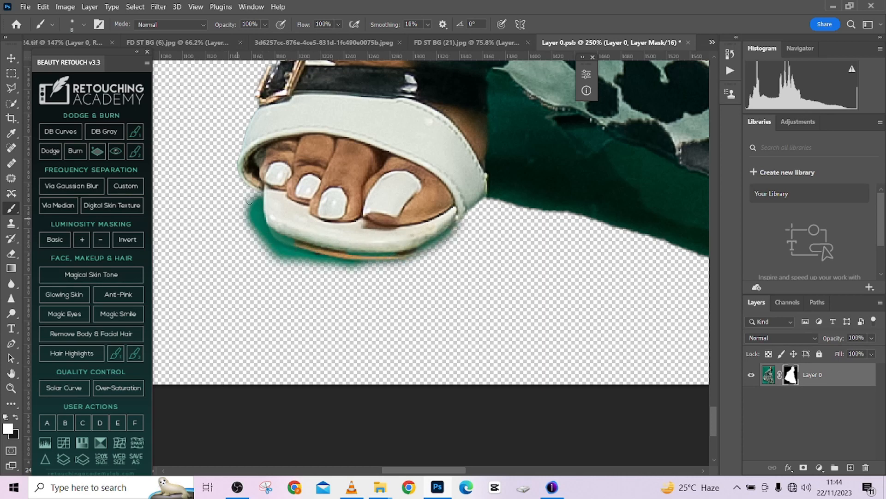
- Hide the green fringe around the restored sole by painting black on the layer mask with an 8 px brush
drag(248, 203, 248, 233)
mouse_move(246, 198)
mouse_down()
mouse_move(244, 227)
mouse_move(258, 199)
mouse_move(259, 239)
mouse_move(288, 265)
mouse_move(248, 222)
mouse_move(259, 233)
mouse_move(257, 212)
mouse_move(257, 240)
mouse_move(261, 223)
mouse_move(278, 250)
mouse_move(316, 258)
mouse_move(282, 259)
mouse_up()
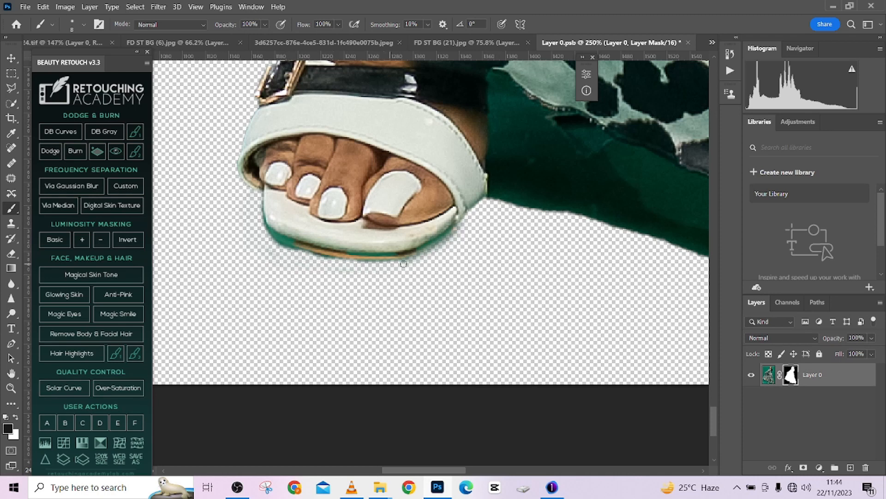
drag(403, 263, 454, 237)
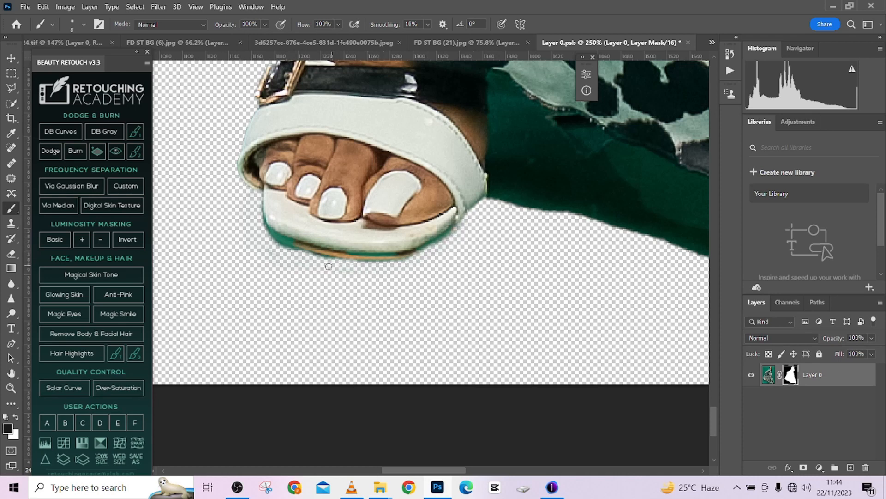
drag(351, 292, 221, 279)
drag(412, 286, 560, 330)
scroll(417, 285, down, 6)
drag(394, 247, 451, 255)
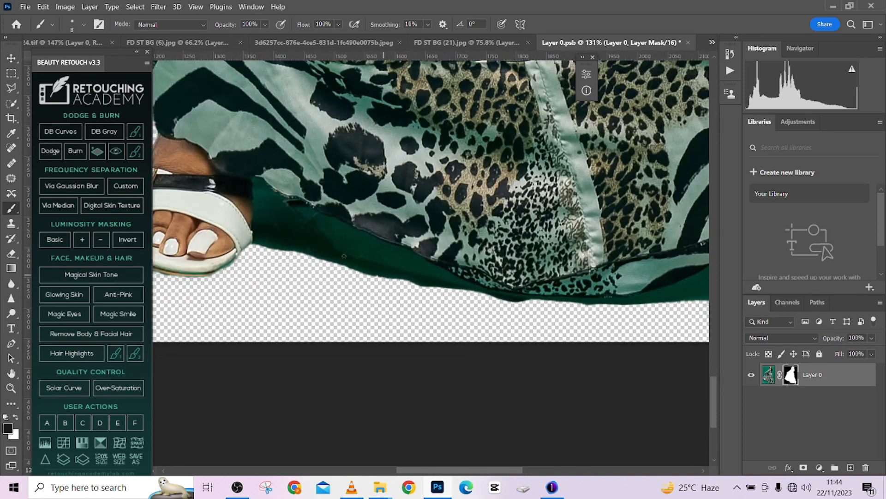
- Mask out part of the green lining beside the sandal and outline the whole lining between both sandals with the Polygonal Lasso
mouse_move(347, 260)
mouse_down()
mouse_move(373, 275)
mouse_move(377, 265)
mouse_move(371, 279)
mouse_move(311, 259)
mouse_move(338, 266)
mouse_move(281, 245)
mouse_up()
key([)
click(14, 86)
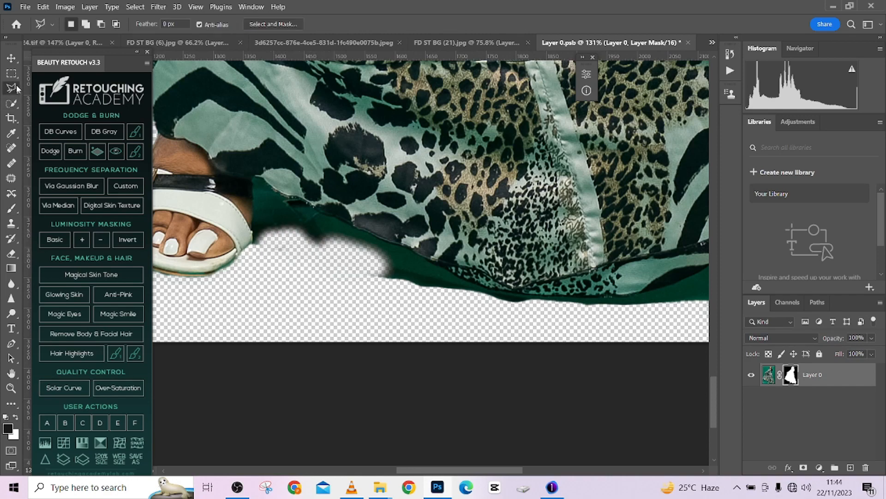
scroll(261, 230, up, 3)
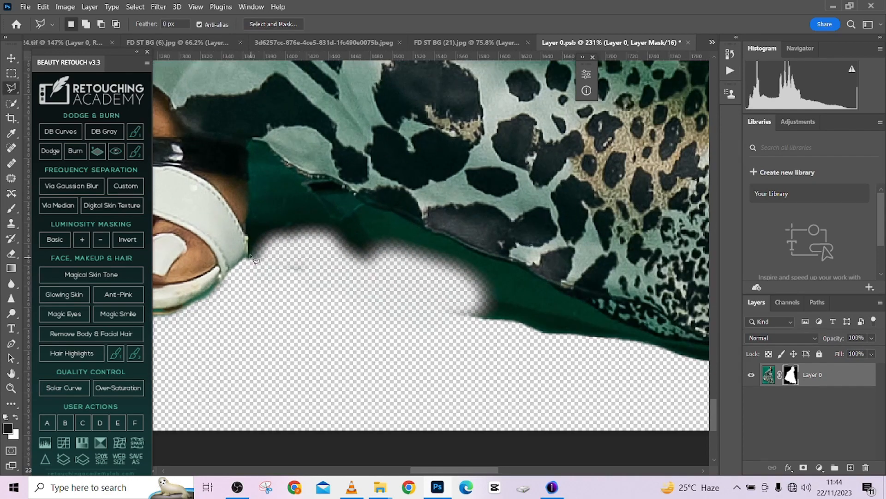
mouse_move(252, 229)
mouse_down()
mouse_move(251, 139)
mouse_move(315, 182)
mouse_move(380, 210)
mouse_move(423, 216)
mouse_move(449, 245)
mouse_move(461, 242)
mouse_move(339, 232)
mouse_move(531, 330)
mouse_move(379, 278)
mouse_move(407, 298)
mouse_move(524, 310)
mouse_move(356, 297)
mouse_move(402, 303)
mouse_move(502, 297)
mouse_move(632, 237)
mouse_move(509, 272)
mouse_move(452, 301)
mouse_move(633, 240)
mouse_move(455, 312)
mouse_move(485, 292)
mouse_move(518, 289)
mouse_move(575, 242)
mouse_move(567, 274)
mouse_move(488, 338)
mouse_up()
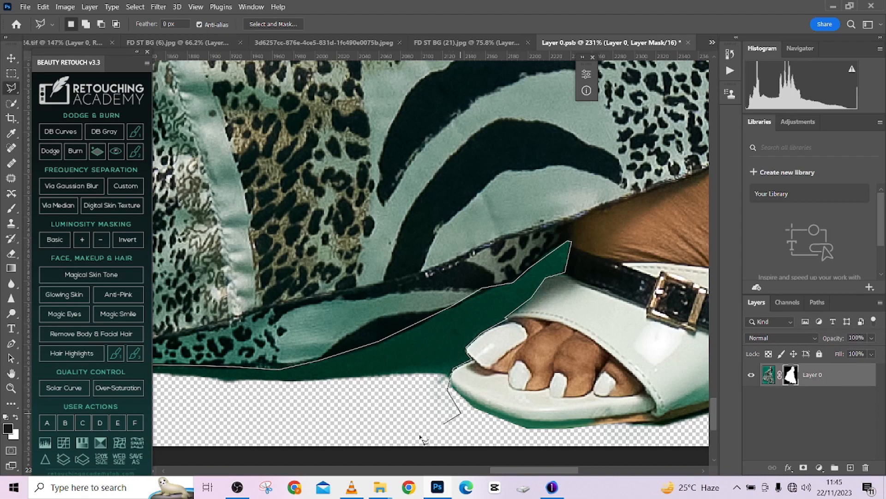
mouse_move(329, 422)
mouse_down()
mouse_move(551, 416)
mouse_move(456, 410)
mouse_move(706, 427)
mouse_up()
click(341, 410)
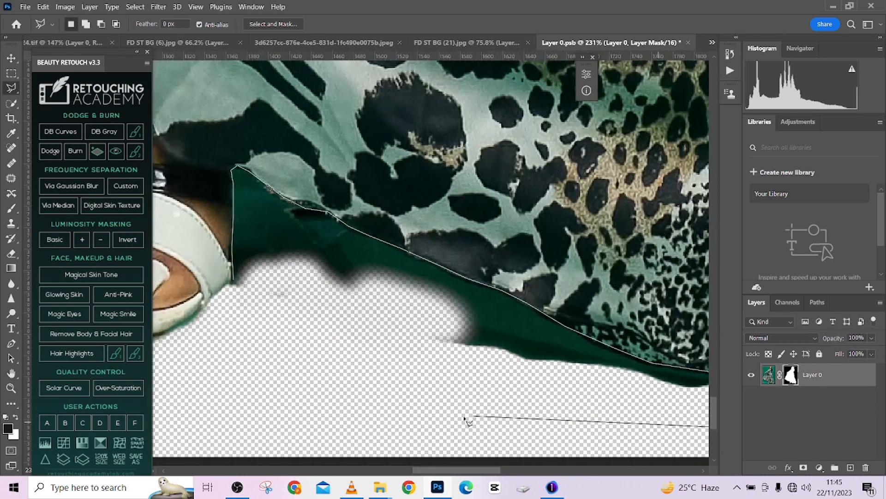
double_click(257, 366)
- Feather the selection by 2 pixels and hide the green lining under the hem by painting black on the mask with a 169 px brush
right_click(329, 119)
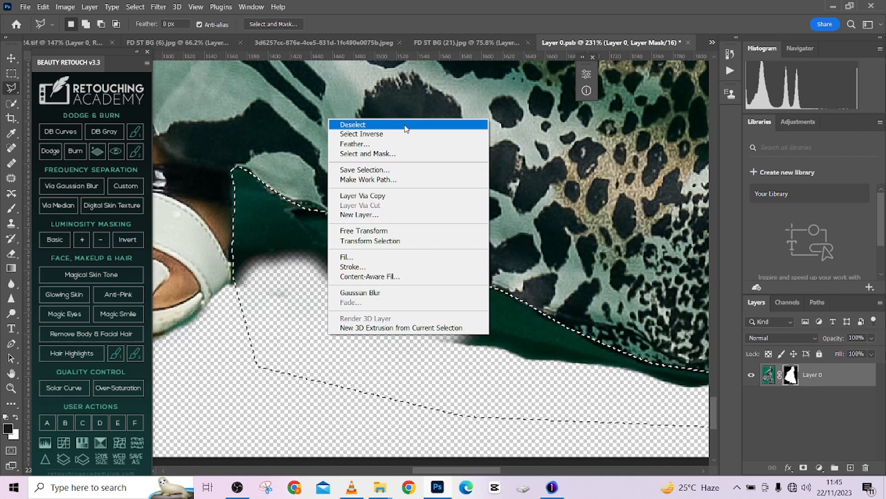
click(344, 144)
text(2)
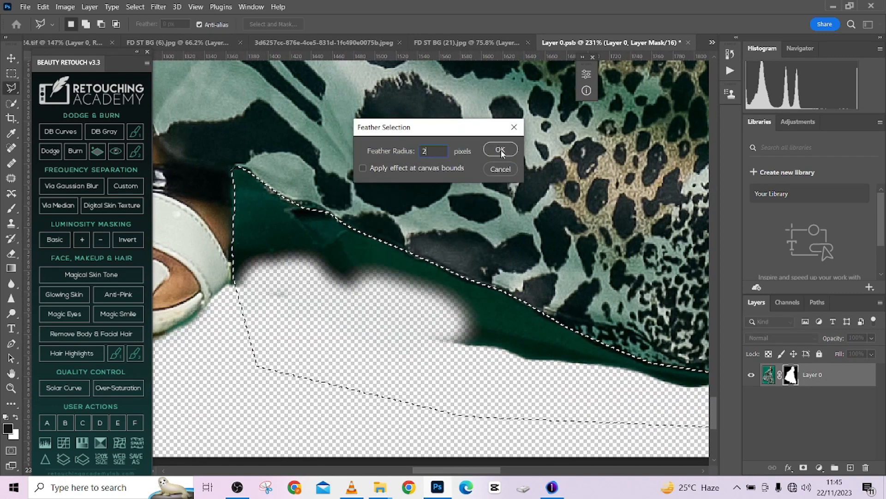
click(501, 149)
key(b)
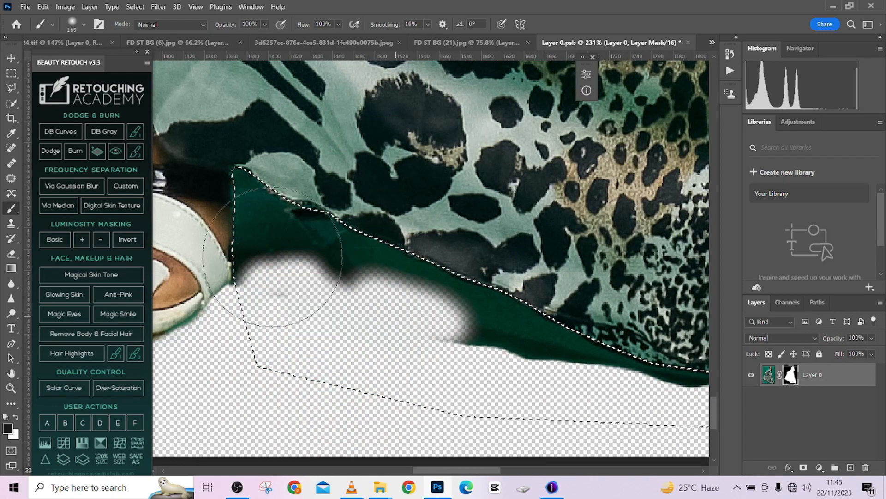
mouse_move(273, 257)
mouse_down()
mouse_move(315, 331)
mouse_move(610, 364)
mouse_up()
drag(516, 349, 246, 301)
mouse_move(324, 341)
mouse_down()
mouse_move(465, 360)
mouse_move(672, 368)
mouse_up()
mouse_move(618, 350)
mouse_down()
mouse_move(391, 348)
mouse_move(672, 257)
mouse_up()
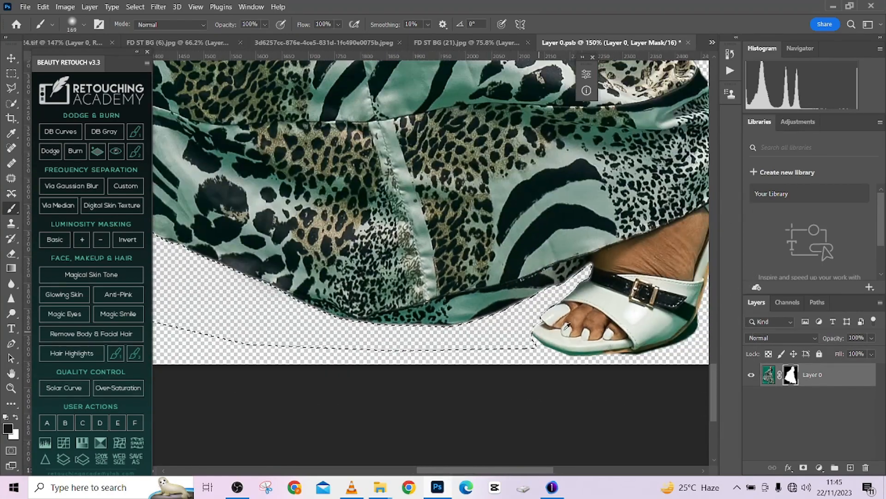
scroll(569, 329, down, 6)
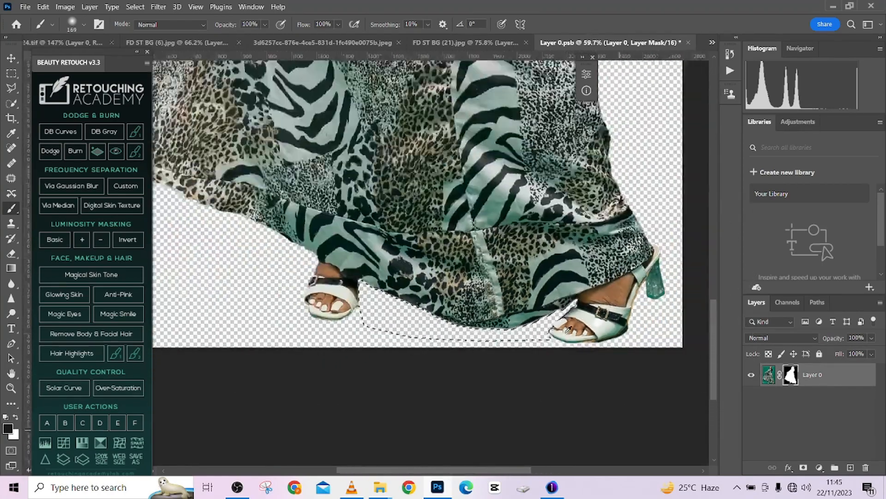
scroll(499, 225, down, 4)
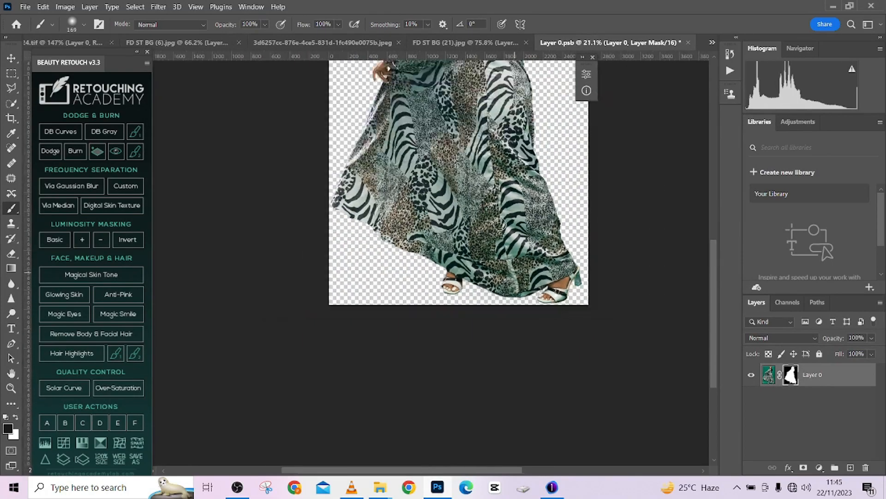
- Examine the edges of the woman's hair, shoulder, sleeve and back for leftover green fringe
scroll(499, 225, up, 3)
scroll(524, 235, up, 3)
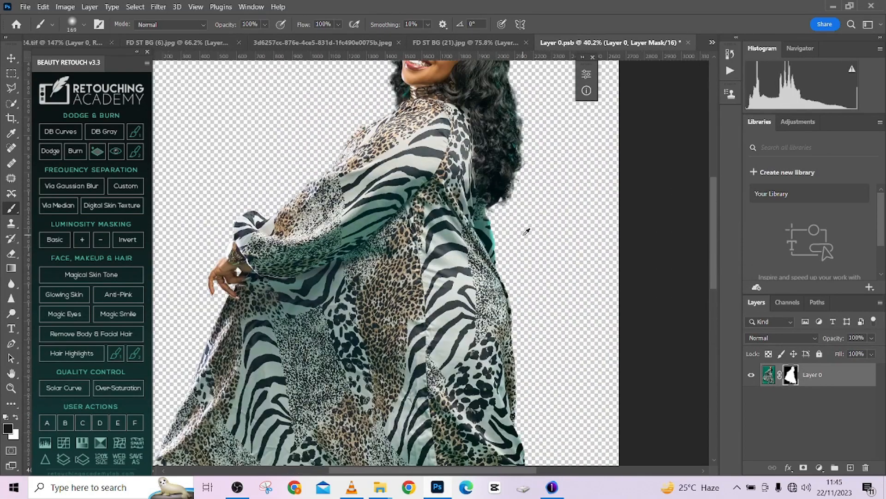
scroll(524, 236, up, 7)
mouse_move(454, 221)
mouse_down()
mouse_move(381, 220)
mouse_move(688, 438)
mouse_up()
scroll(409, 199, down, 2)
drag(346, 153, 372, 276)
scroll(526, 268, up, 3)
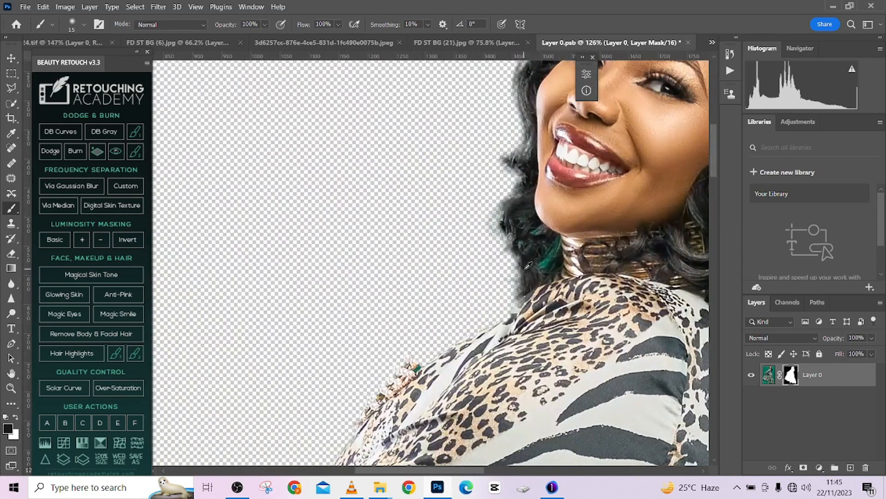
scroll(529, 265, down, 3)
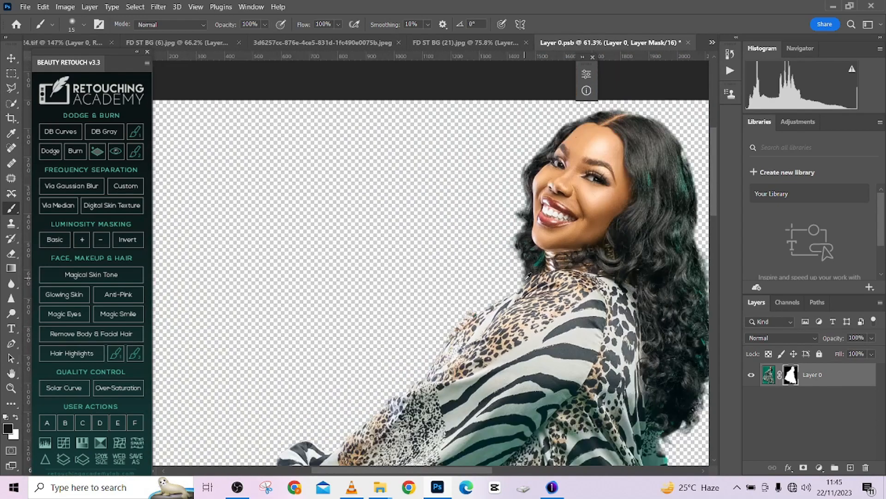
drag(332, 203, 212, 98)
- Save the edited smart object contents and return to the DSC08724.tif composite to update it
key(ctrl+s)
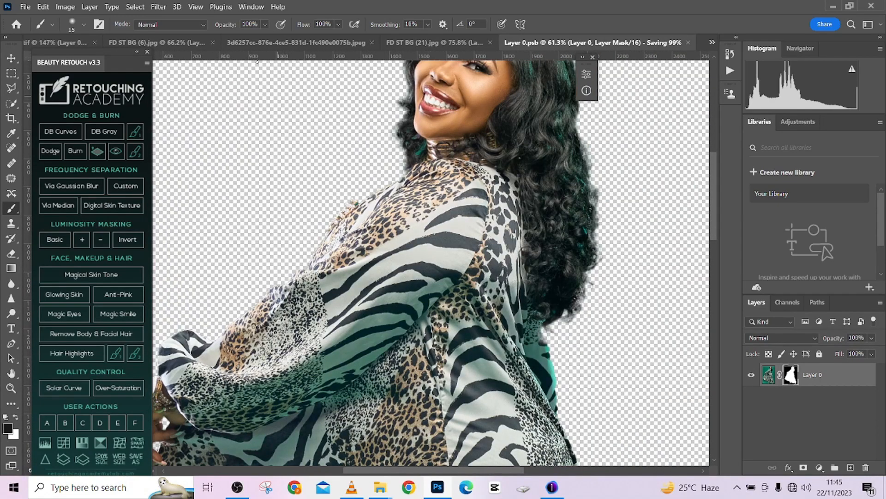
click(259, 42)
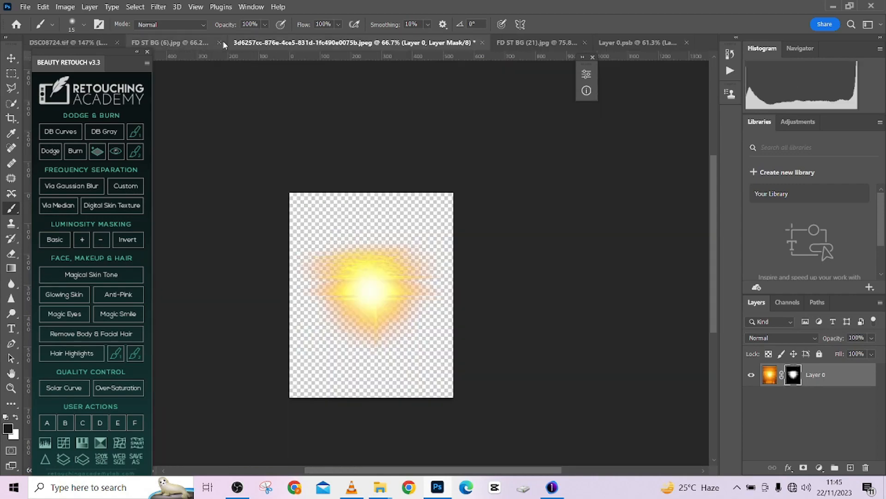
click(193, 43)
click(69, 43)
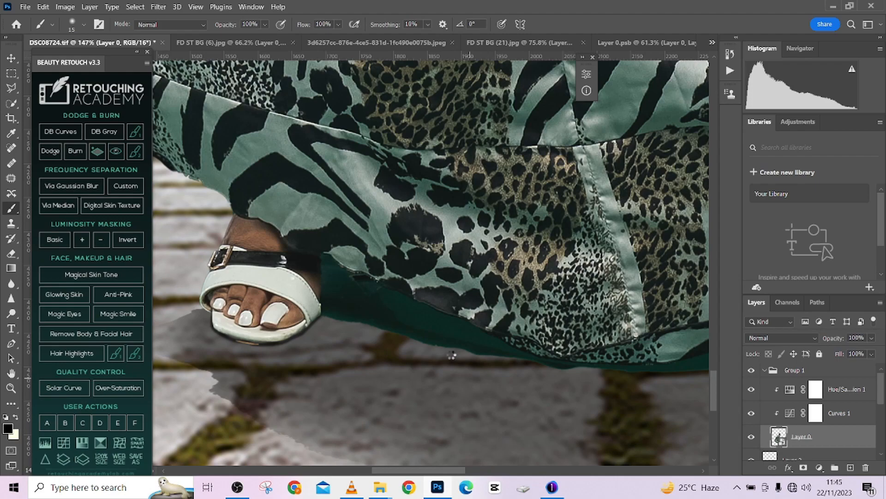
scroll(451, 354, down, 3)
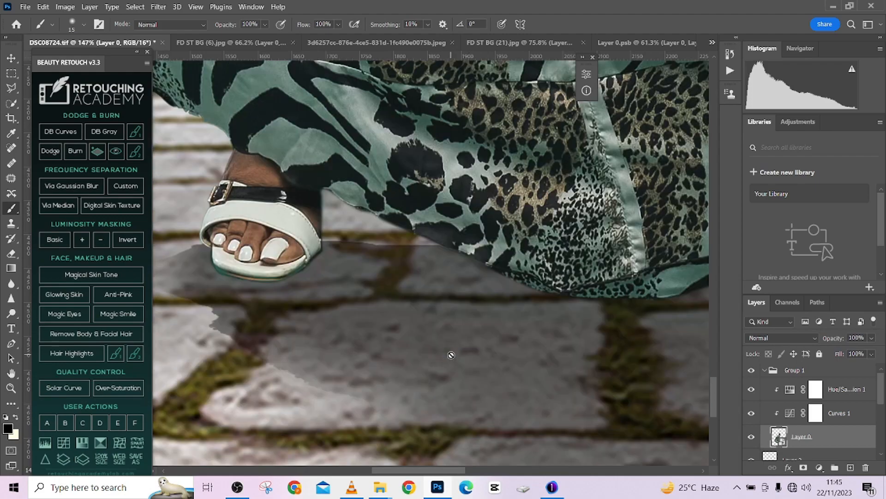
scroll(451, 355, down, 10)
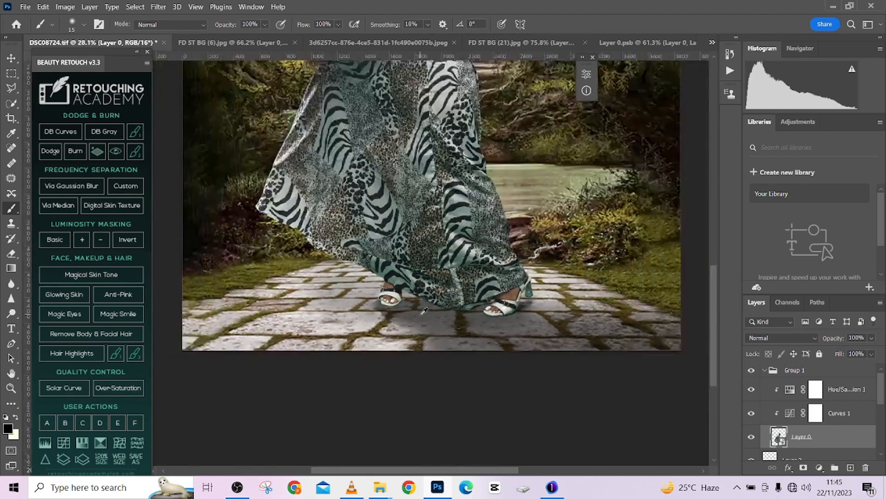
drag(441, 341, 437, 352)
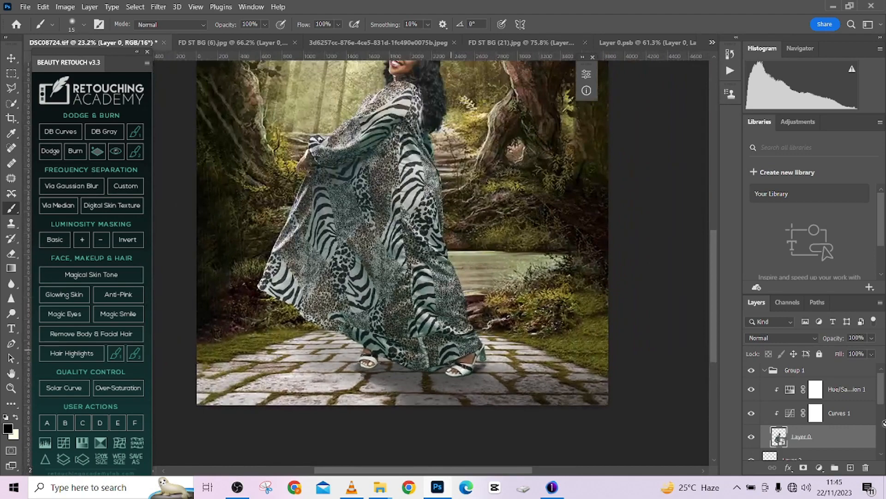
- Collapse Group 1 and set the Layer 3 shadow to Multiply blending at 100% opacity
click(765, 371)
scroll(412, 300, down, 3)
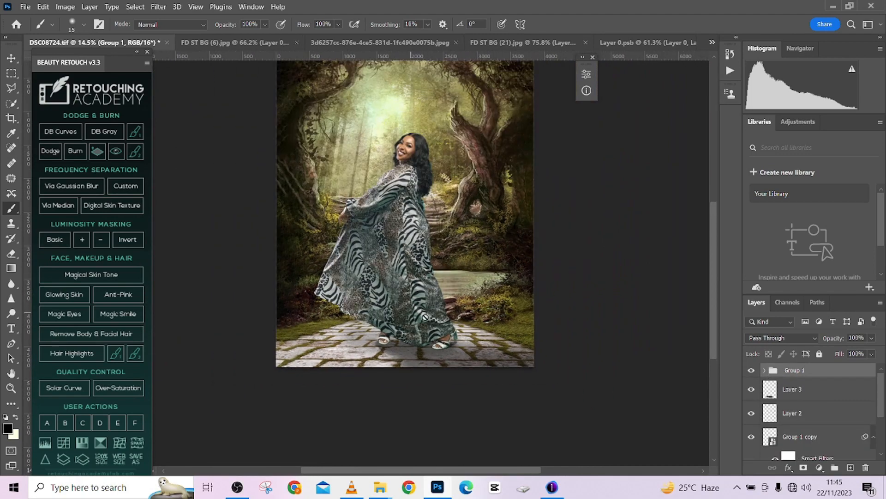
click(752, 390)
click(832, 397)
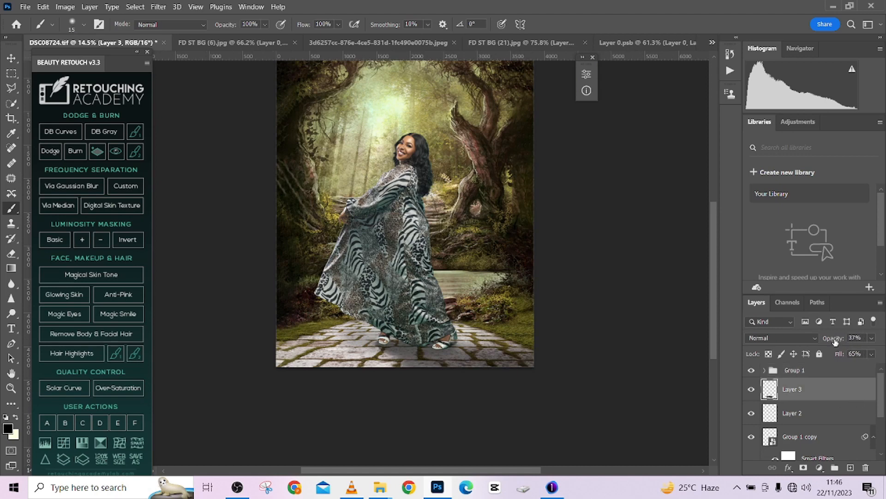
drag(835, 341, 850, 345)
click(770, 337)
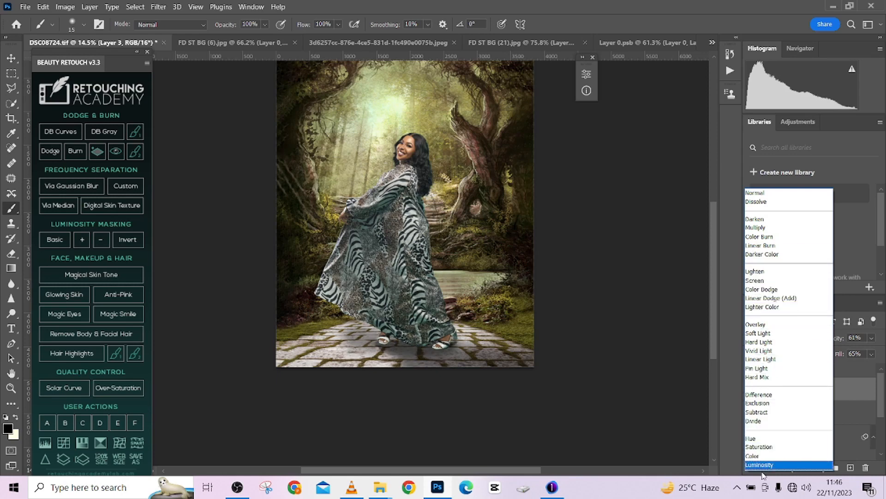
click(747, 228)
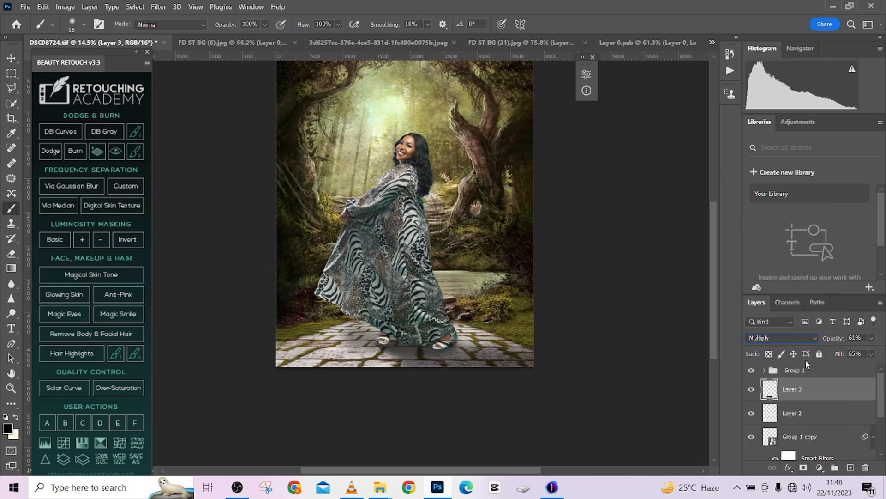
drag(828, 340, 860, 339)
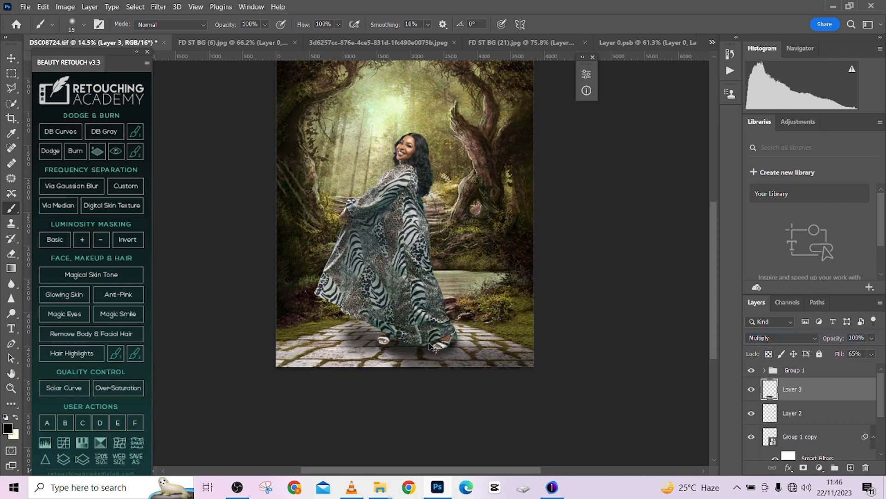
- Scale the Layer 3 shadow proportionally to about 65% with Free Transform and nudge it into place beneath the woman's feet
key(ctrl+t)
key(Escape)
key(ctrl+t)
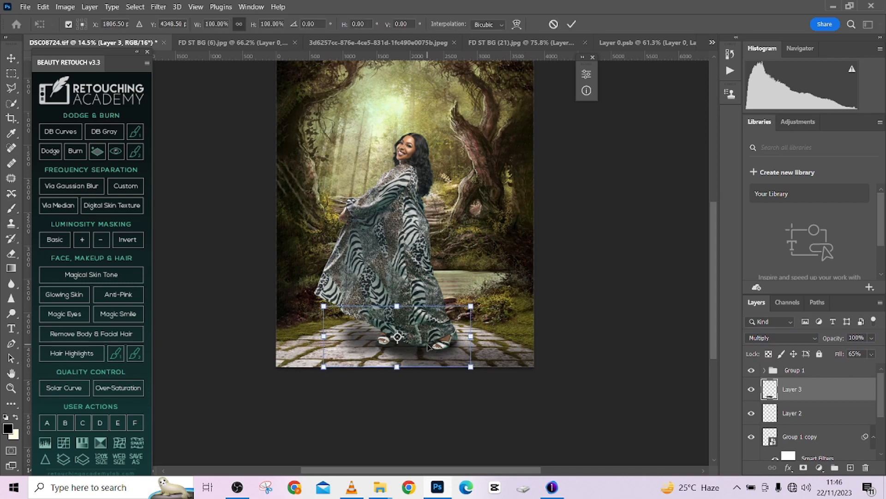
drag(399, 306, 429, 340)
key(Down)
key(Down)
key(Down)
key(Down)
key(Down)
key(Down)
key(Down)
key(Down)
key(Down)
key(Down)
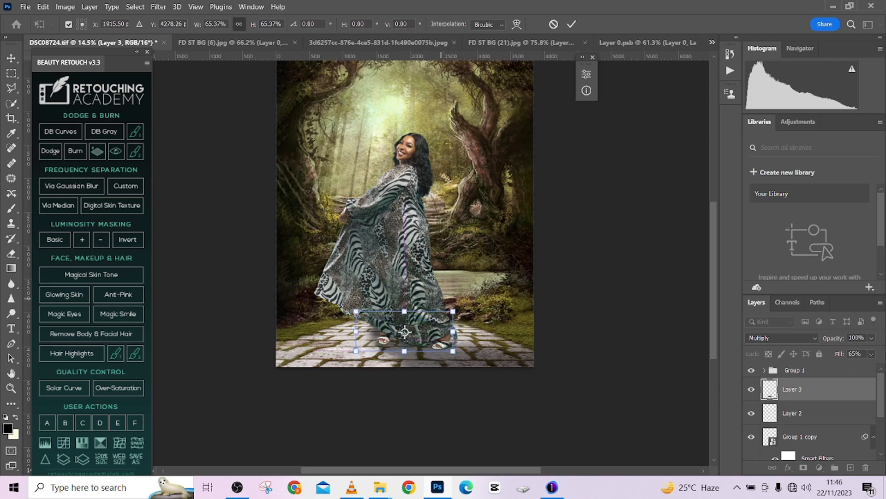
key(Down)
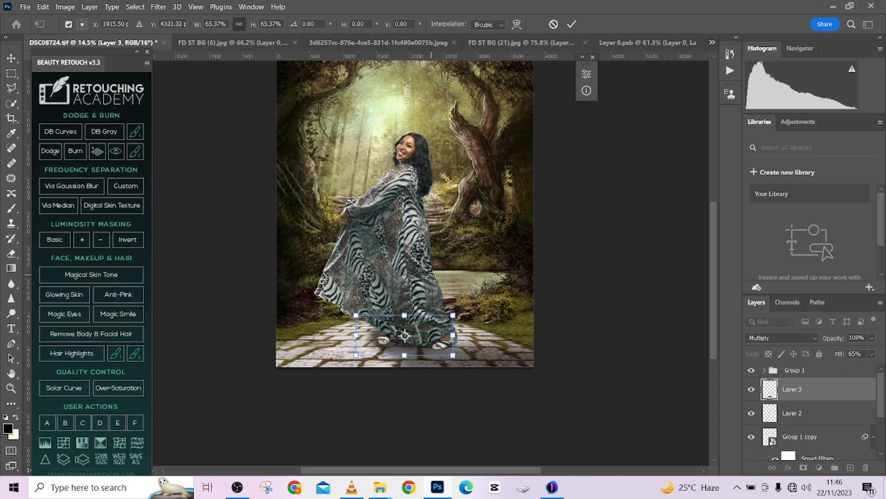
key(Left)
key(Left)
key(Left)
key(Left)
key(Left)
key(Left)
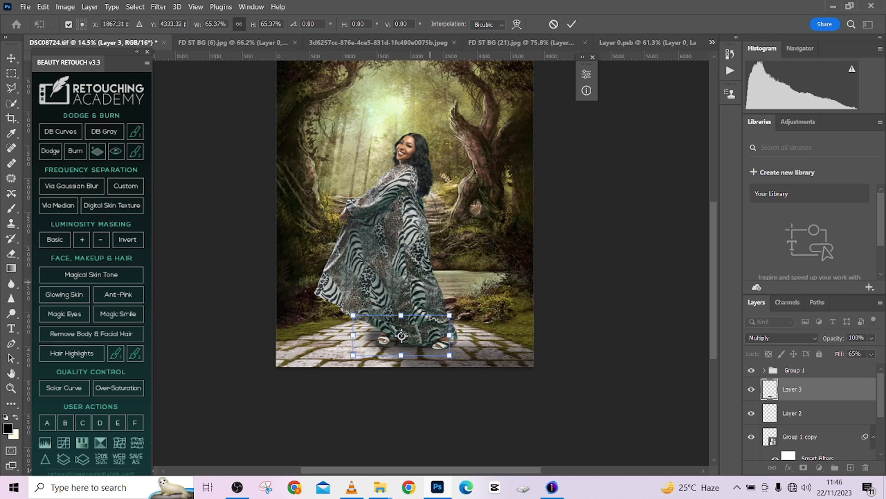
- Widen the Layer 3 shadow on both sides to about 98% width and apply the transform
drag(353, 335, 319, 319)
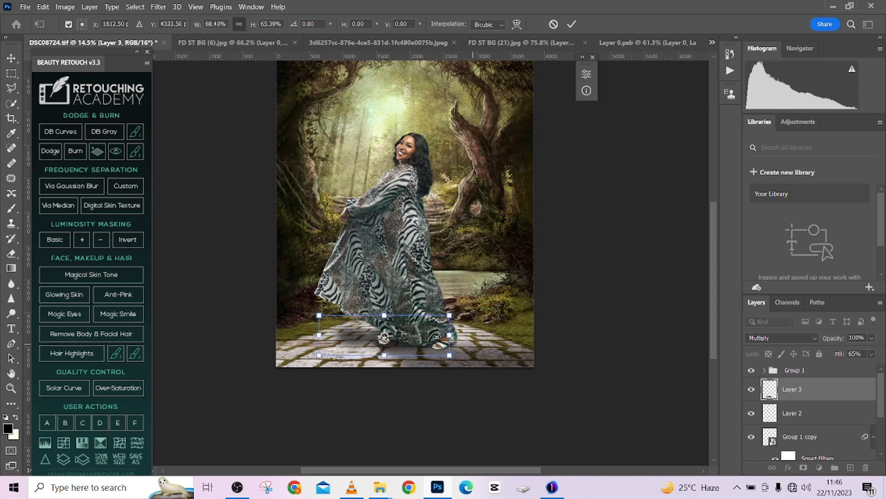
drag(448, 336, 459, 336)
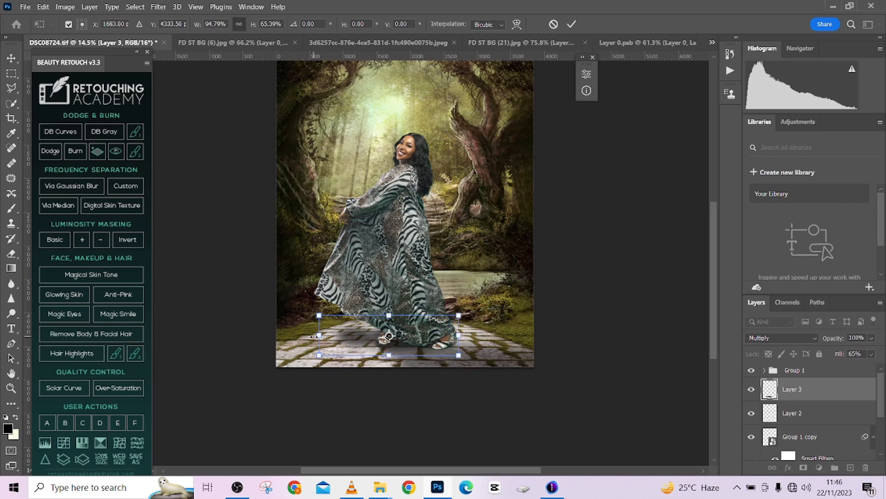
drag(314, 336, 314, 336)
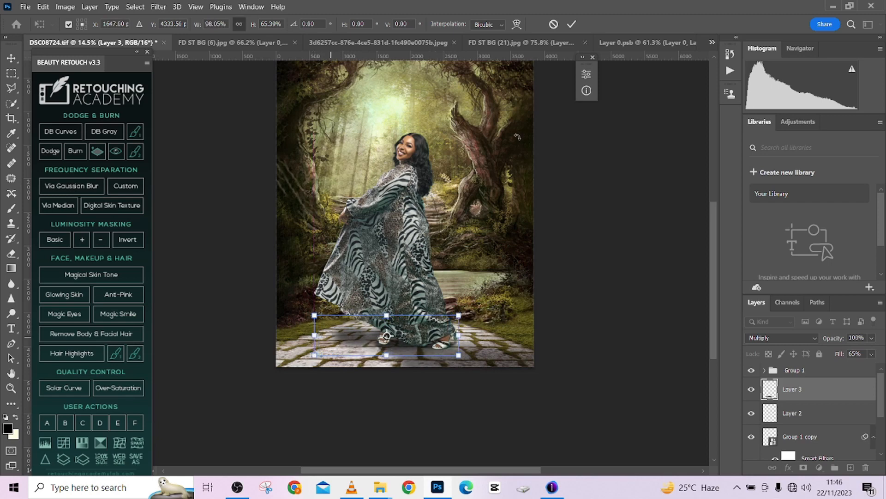
click(571, 25)
- Check Layer 3's fill and the Layer 2 shadow, and compare the image with and without the Group 1 copy shadow
click(873, 354)
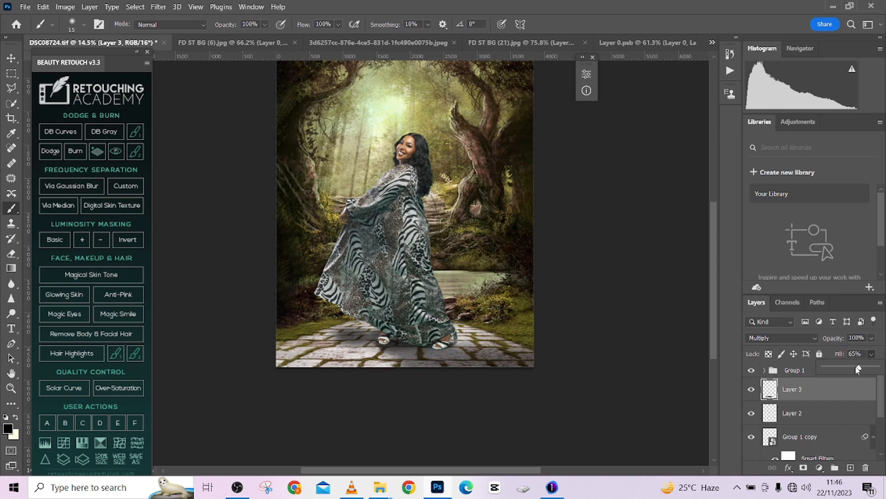
click(840, 422)
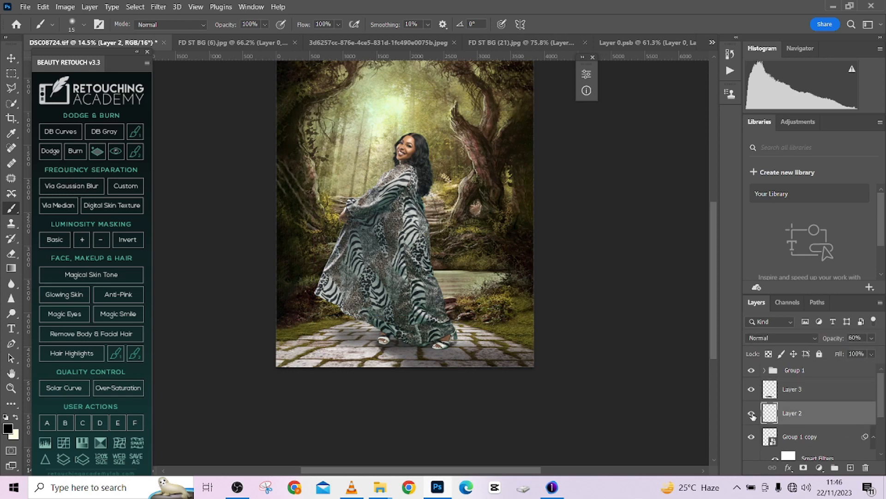
click(835, 444)
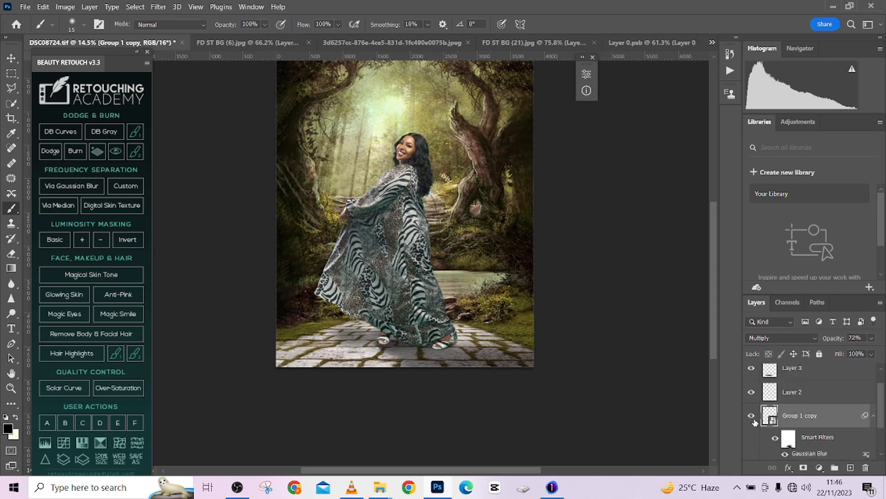
click(752, 418)
click(753, 417)
scroll(412, 232, down, 3)
scroll(810, 444, down, 1)
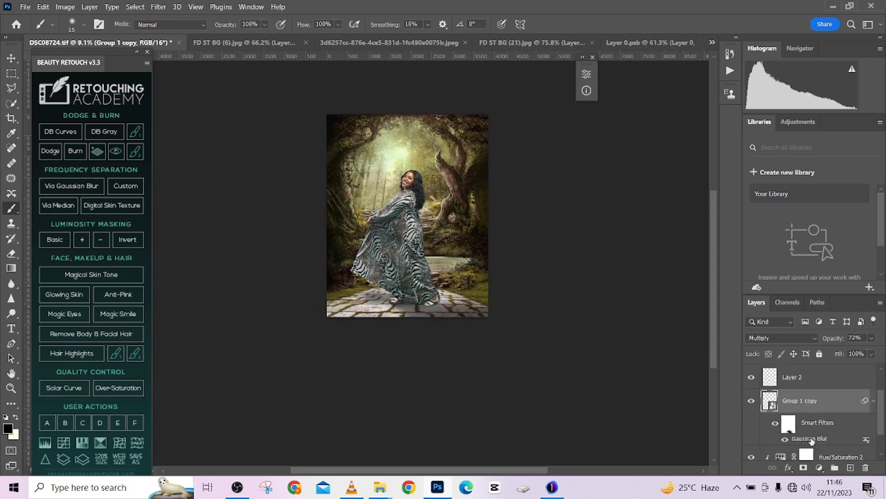
- Refine the Group 1 copy shadow's smart filter mask around the woman's feet with a 293 px brush, alternating black and white
click(792, 429)
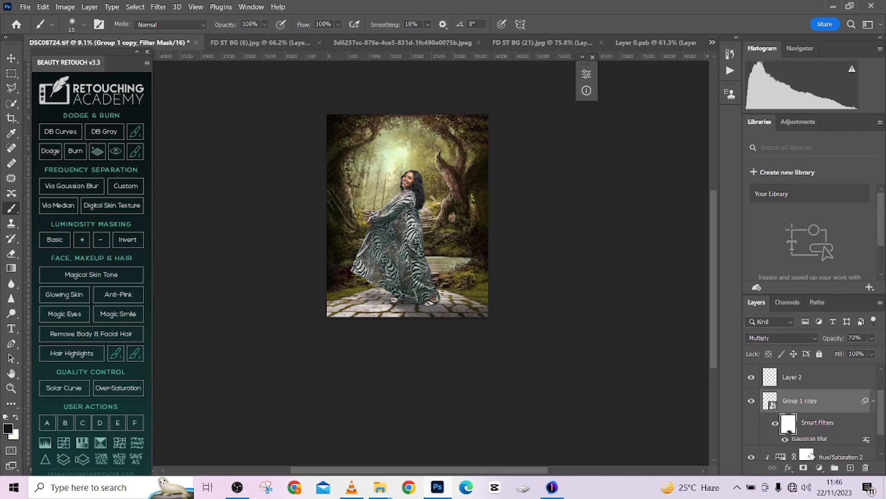
scroll(396, 296, up, 5)
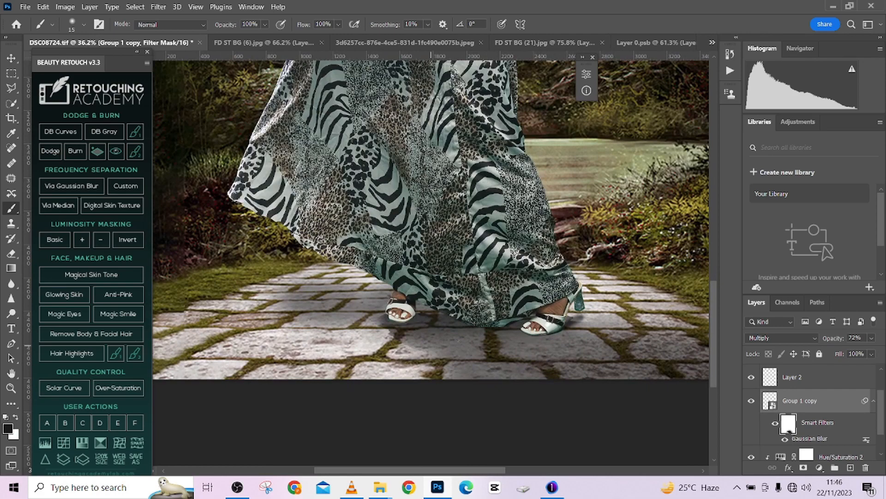
mouse_move(429, 337)
mouse_down()
mouse_move(466, 352)
mouse_move(433, 359)
mouse_up()
key(x)
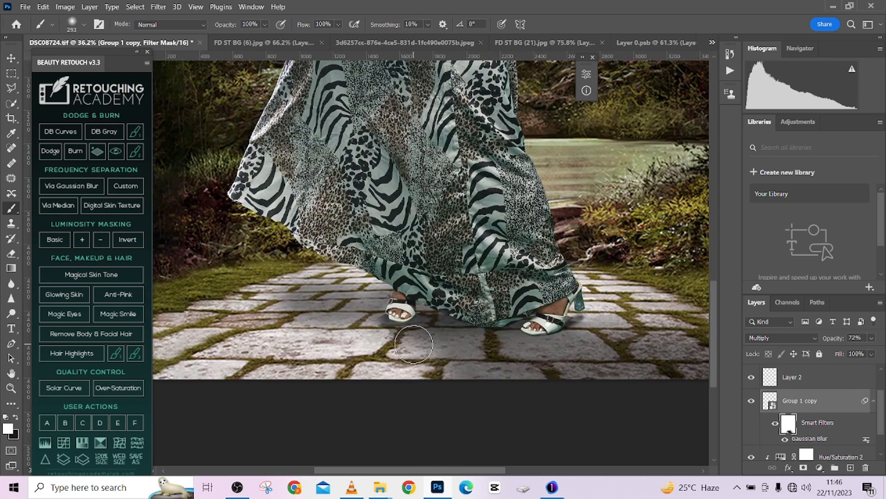
key(x)
drag(406, 321, 449, 386)
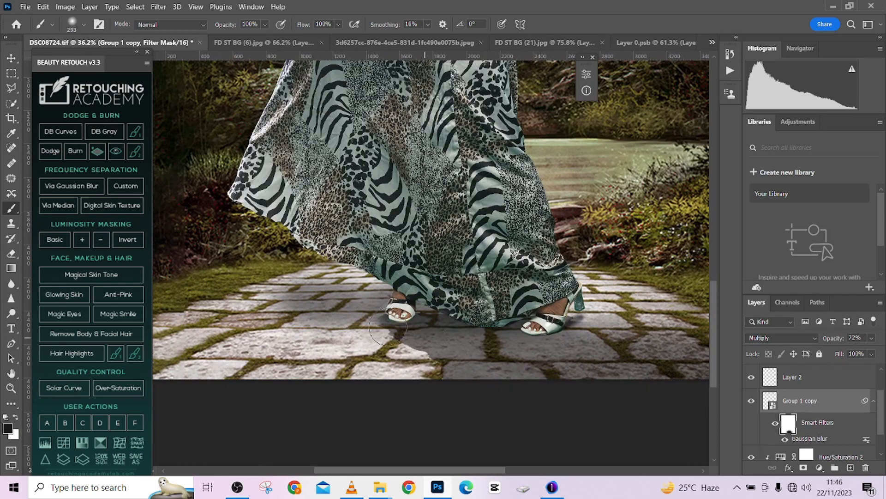
drag(537, 346, 429, 345)
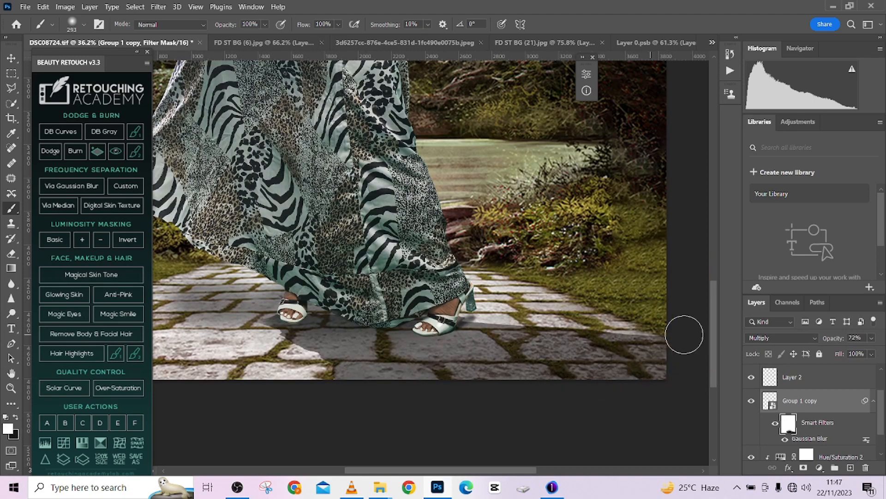
key(x)
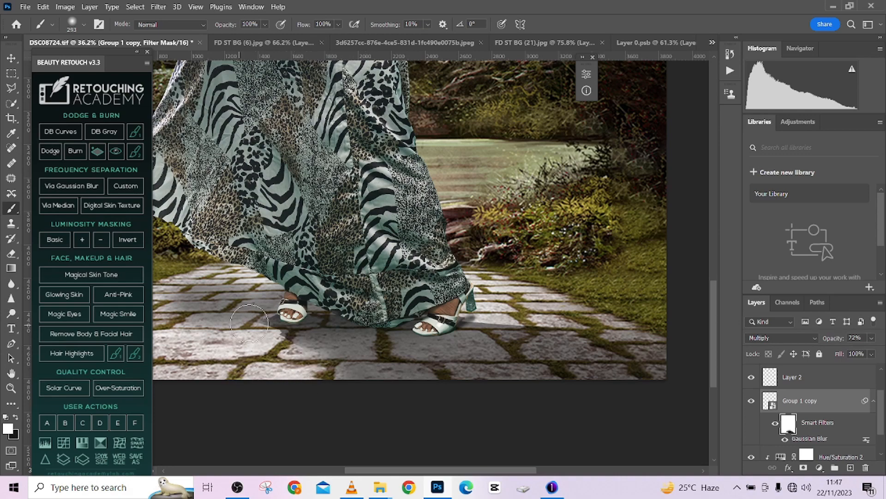
scroll(478, 344, down, 8)
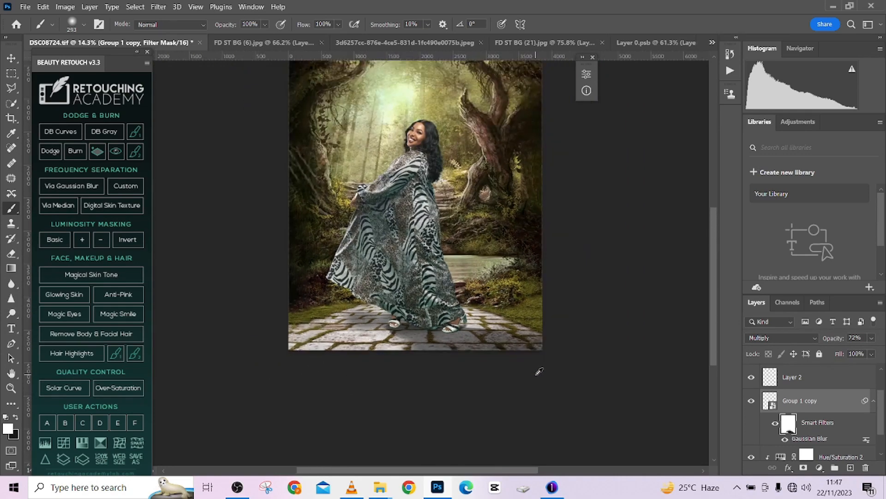
scroll(537, 321, down, 2)
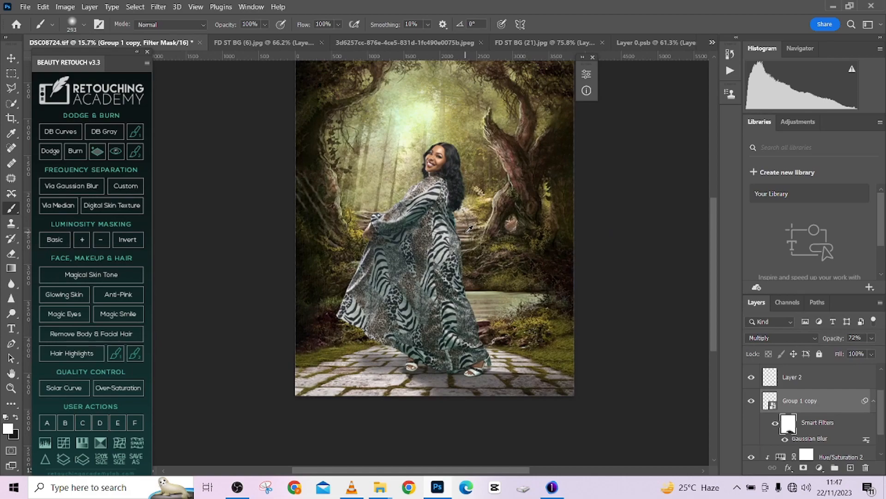
- Check the teal fringe on the robe and hair, toggle Group 1's visibility, and convert Group 1 to a smart object
scroll(469, 228, up, 5)
scroll(460, 199, up, 1)
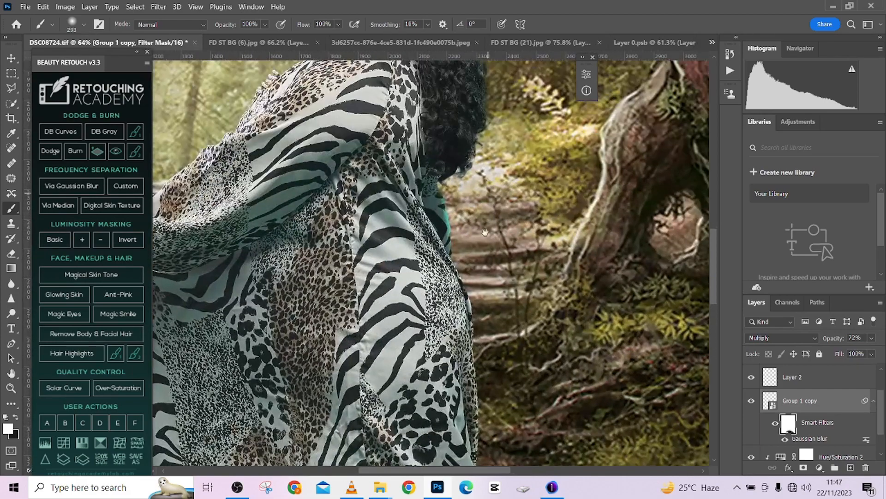
drag(459, 199, 484, 300)
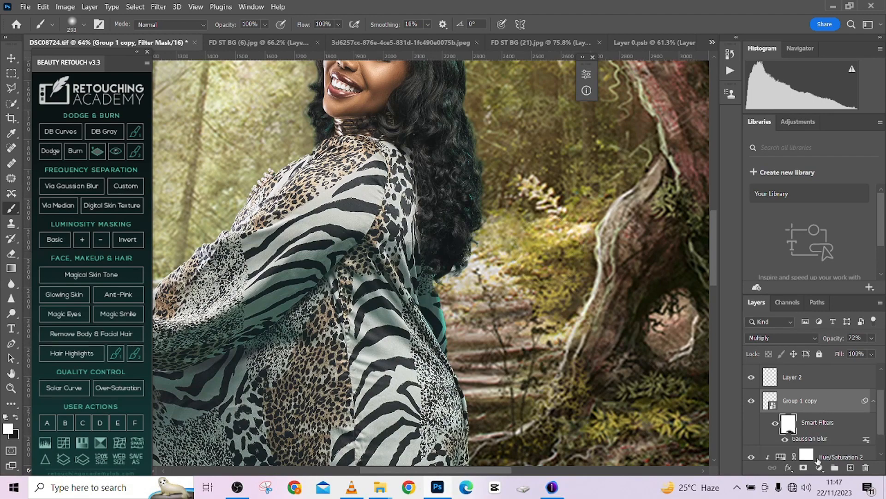
scroll(797, 425, down, 1)
scroll(804, 424, up, 2)
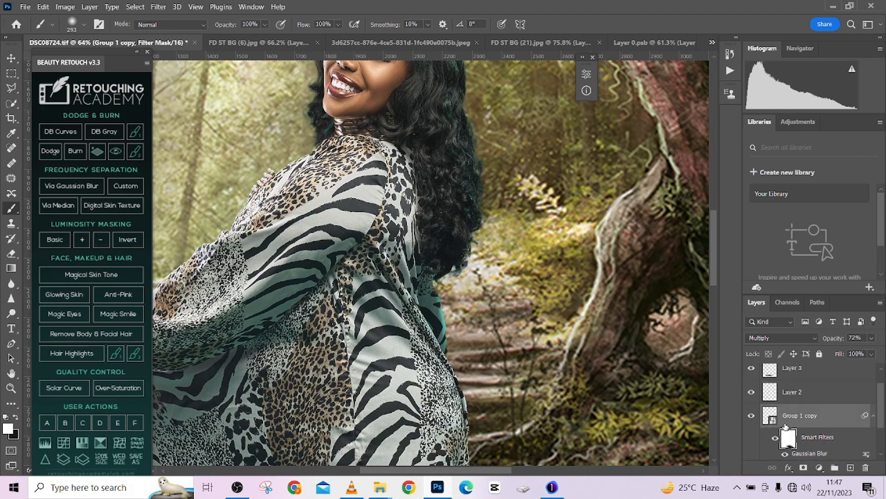
scroll(805, 428, up, 2)
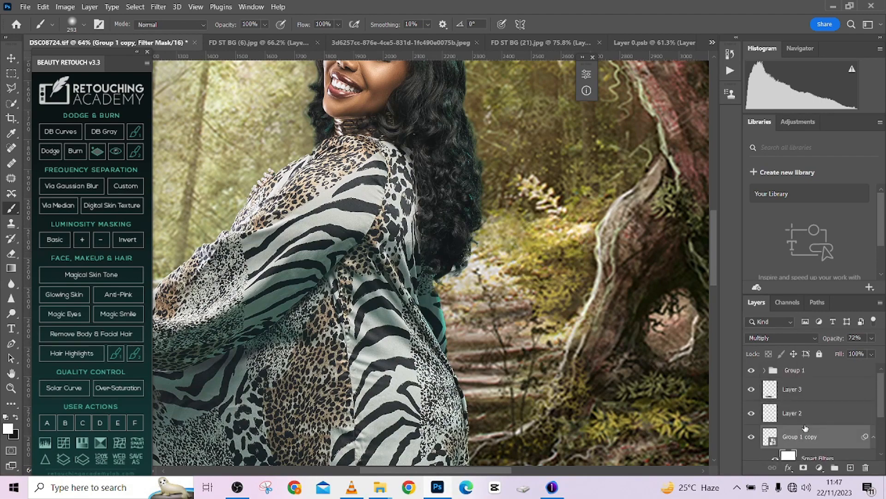
click(752, 370)
click(751, 370)
right_click(830, 373)
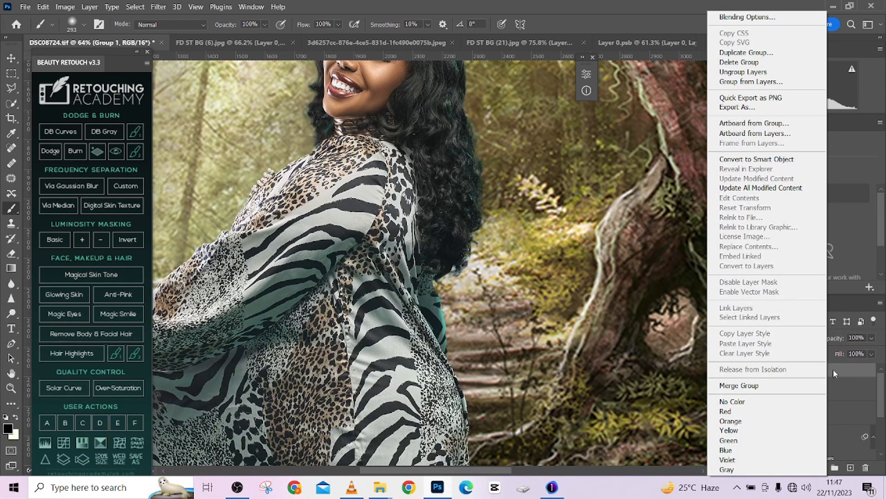
click(756, 158)
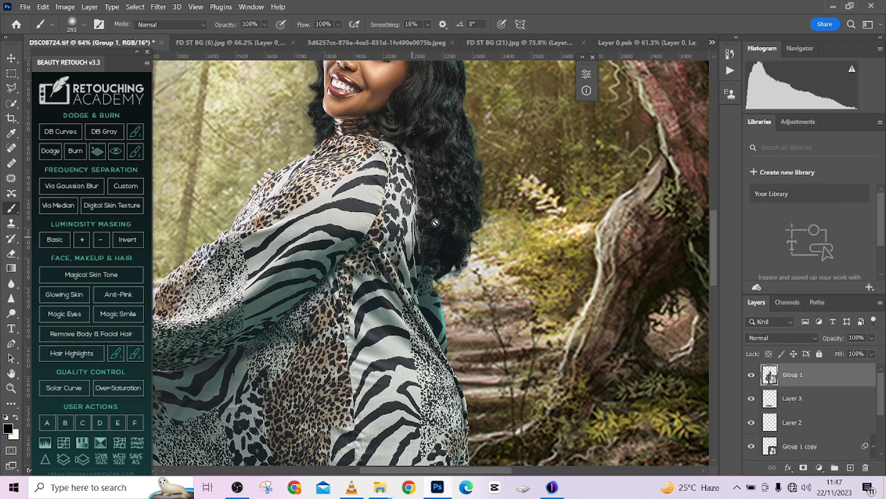
- Inspect the teal edges of the hair and add a Hue/Saturation adjustment layer clipped to Group 1
scroll(436, 223, down, 10)
scroll(445, 207, up, 10)
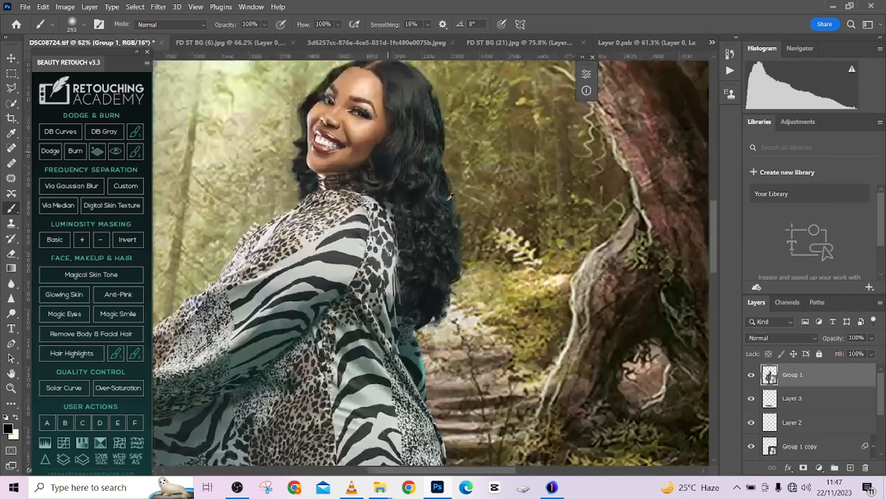
scroll(450, 196, up, 5)
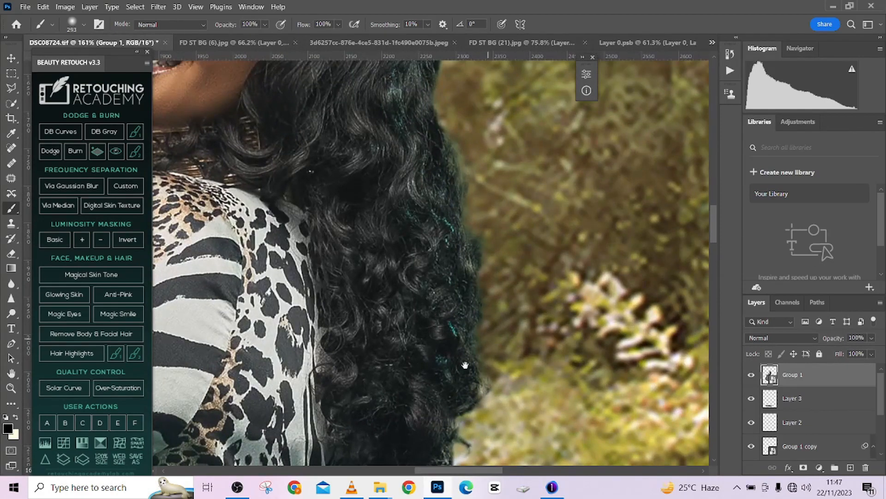
drag(465, 364, 478, 291)
drag(471, 226, 490, 396)
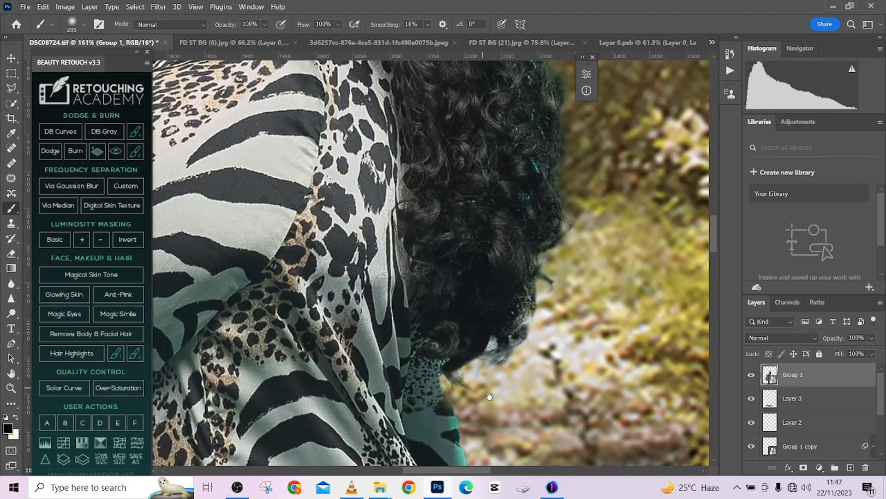
drag(493, 139, 467, 279)
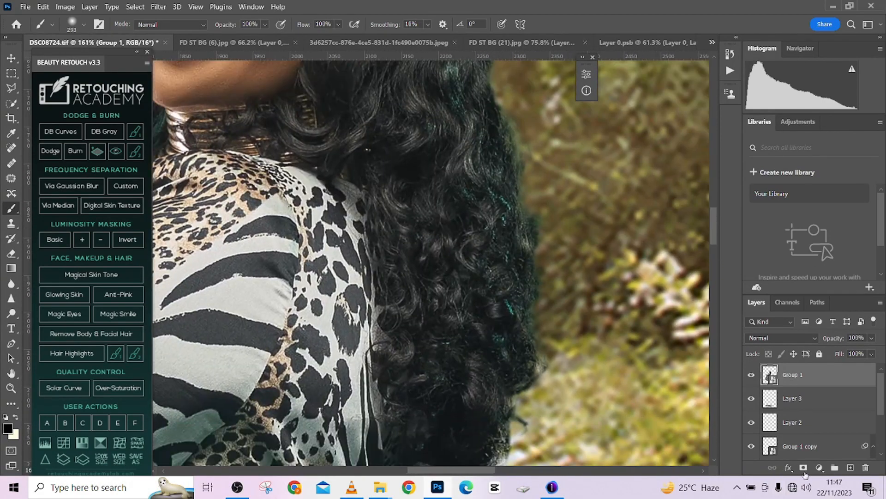
click(820, 468)
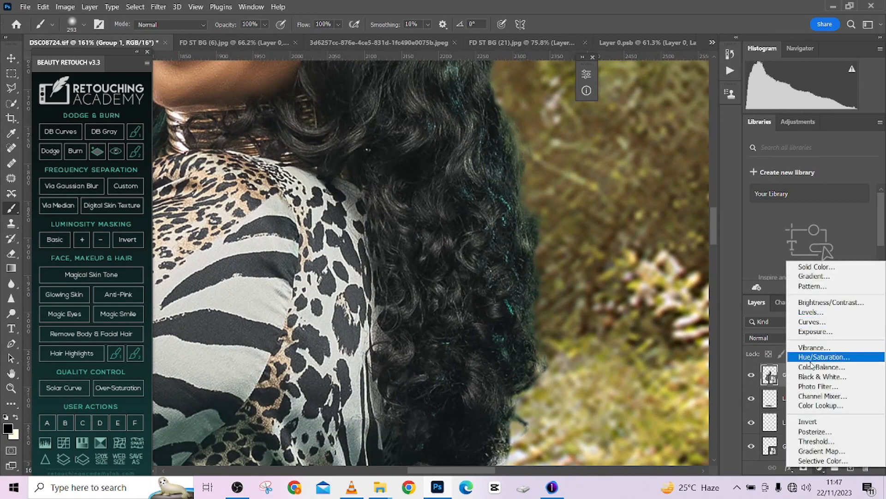
click(812, 358)
click(487, 276)
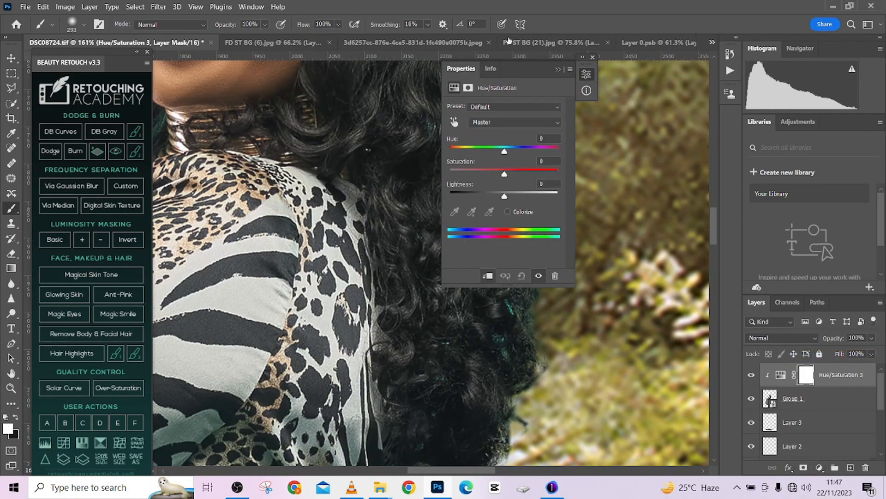
drag(519, 71, 653, 86)
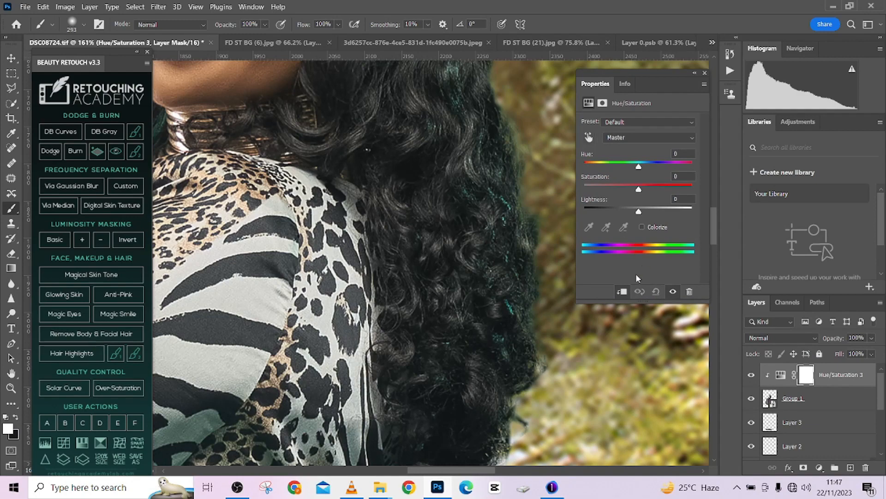
- Sample the teal fringe in the hair and set the Cyans to saturation -100 and lightness +19
click(589, 137)
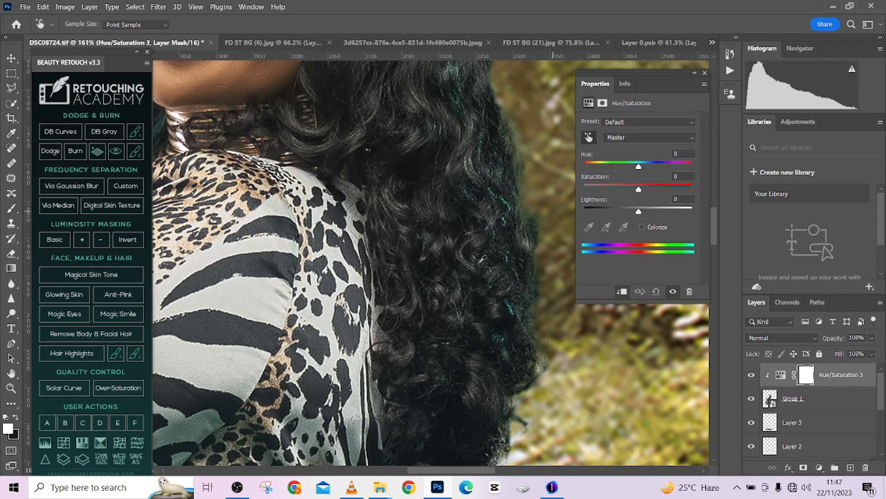
click(510, 202)
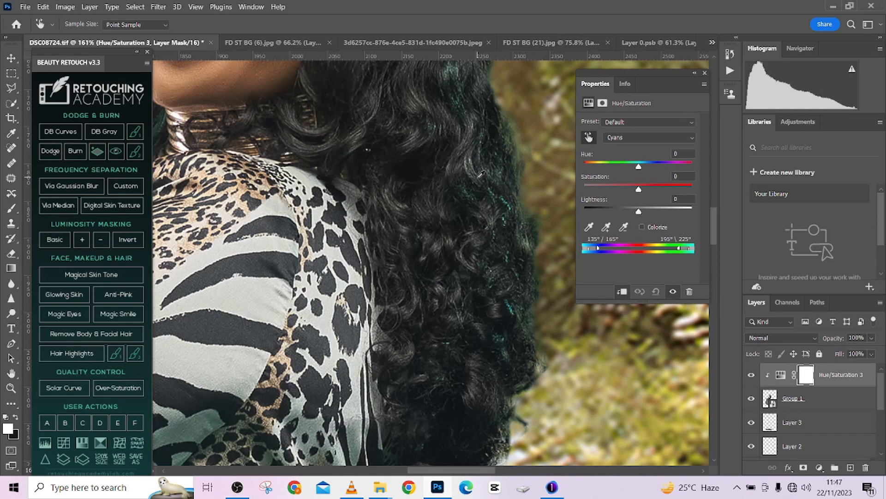
drag(612, 184, 648, 211)
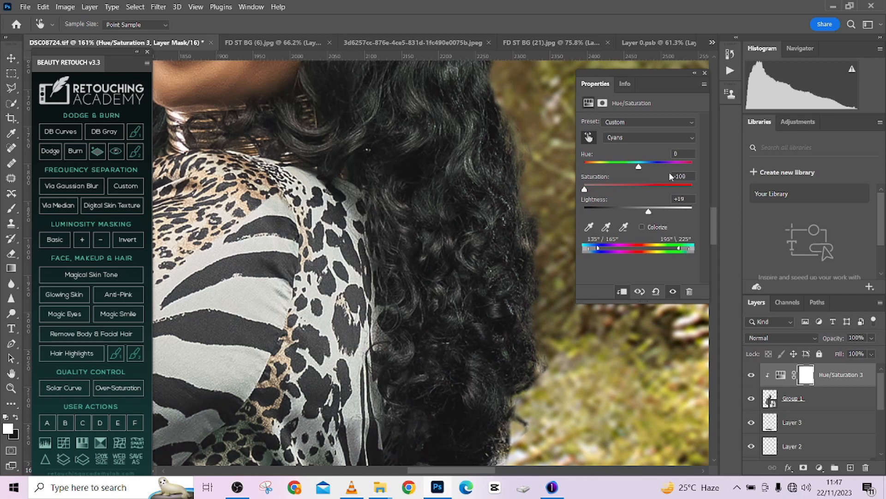
click(694, 74)
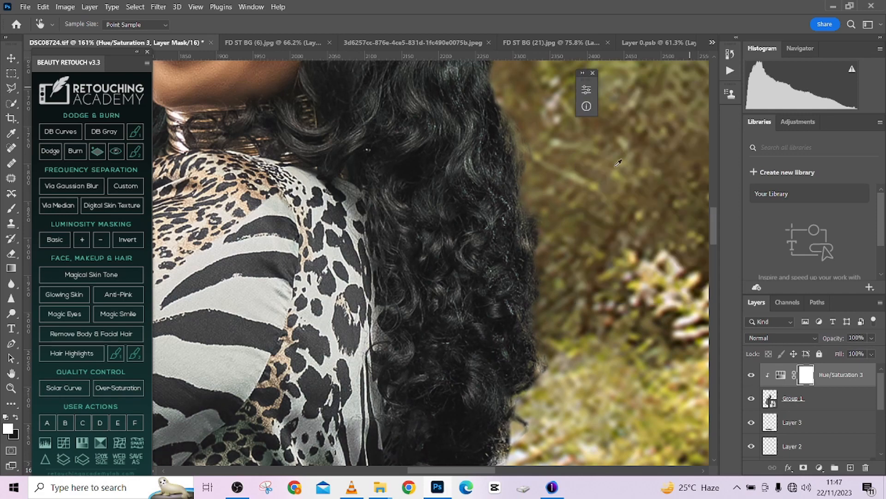
- Compare the composite with and without the Hue/Saturation 3 adjustment and review the whole image
scroll(503, 212, down, 8)
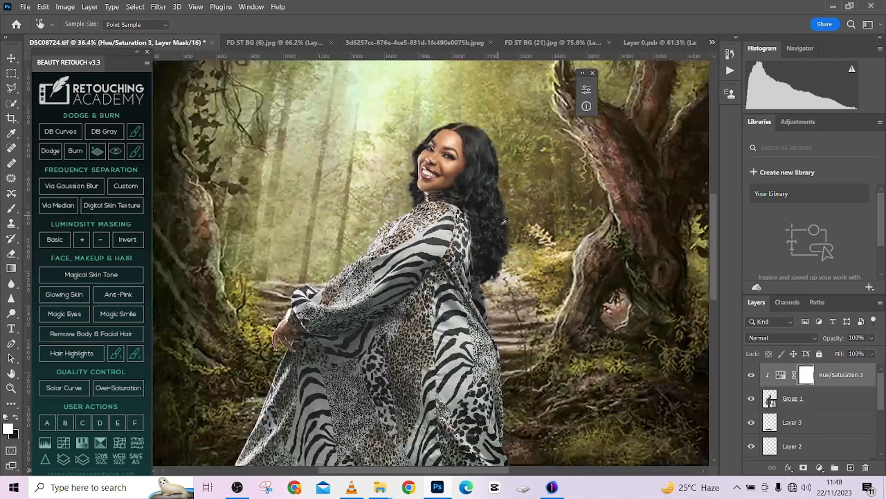
click(751, 375)
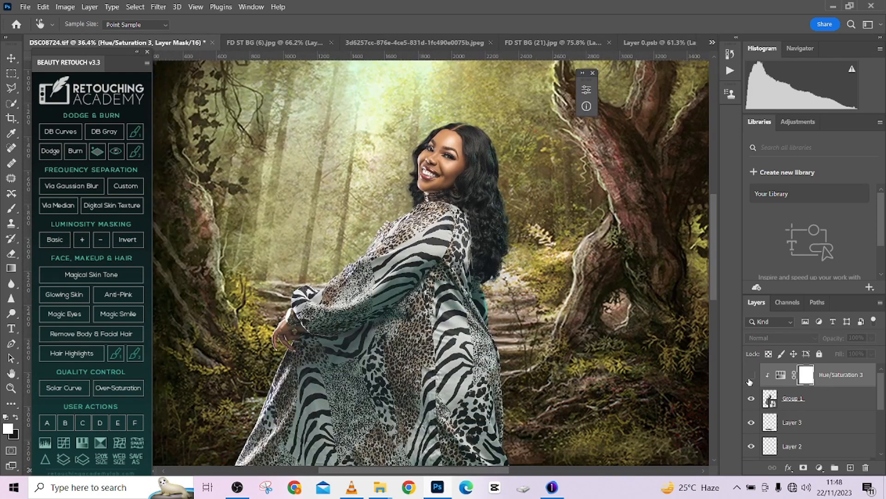
click(751, 375)
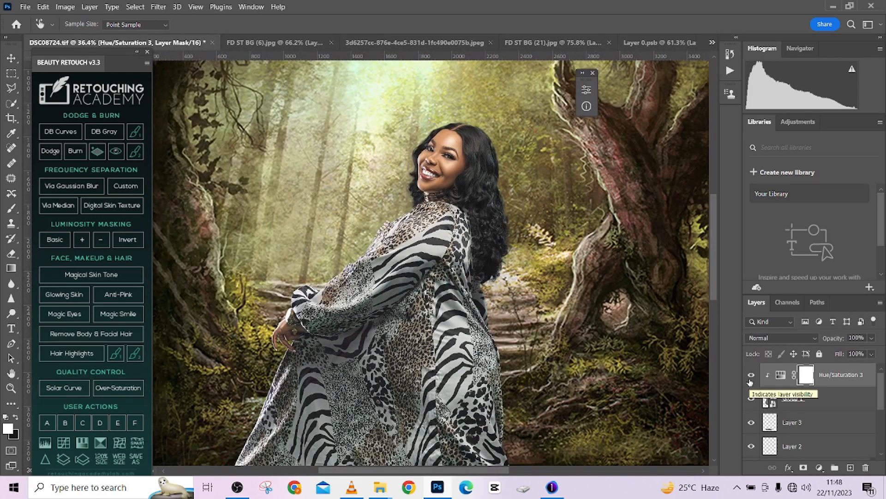
scroll(531, 196, down, 5)
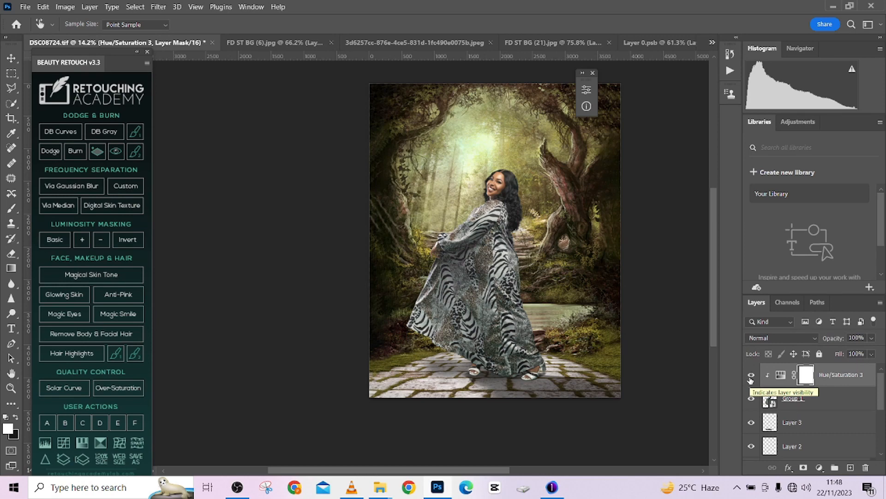
scroll(559, 274, down, 1)
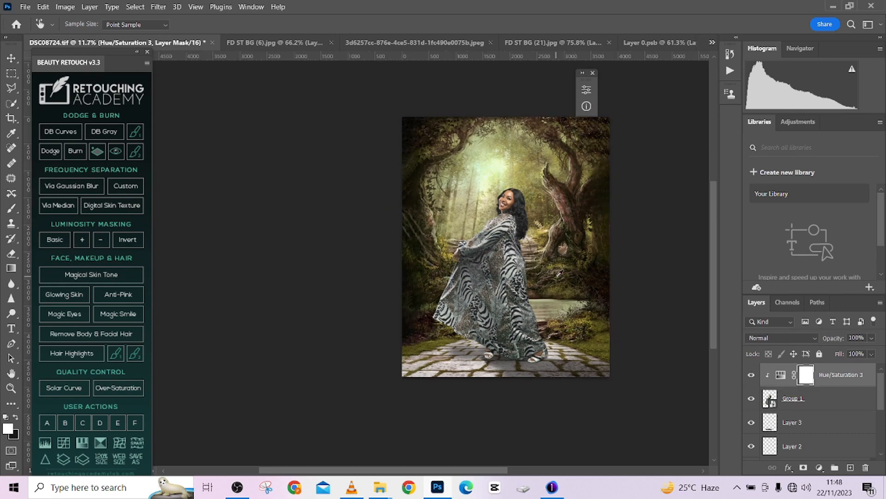
scroll(542, 266, up, 1)
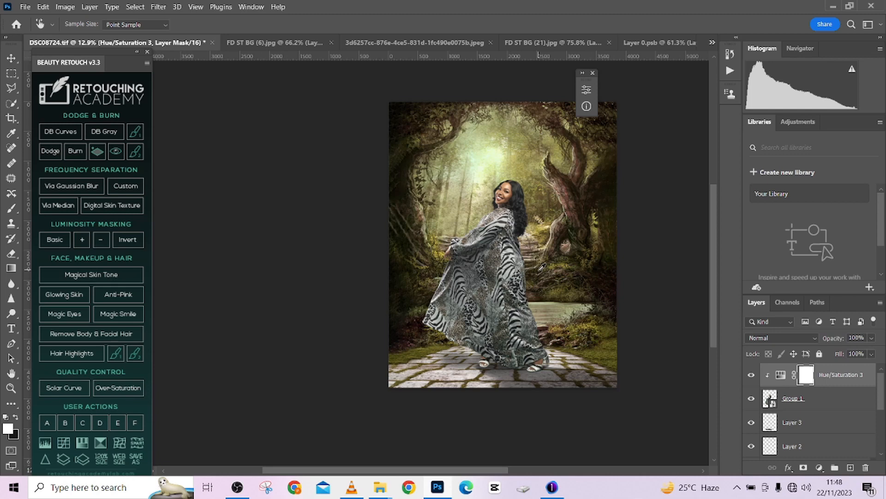
- Stamp all visible layers into a new merged layer above Hue/Saturation 3 and duplicate it
key(ctrl+alt+shift+w)
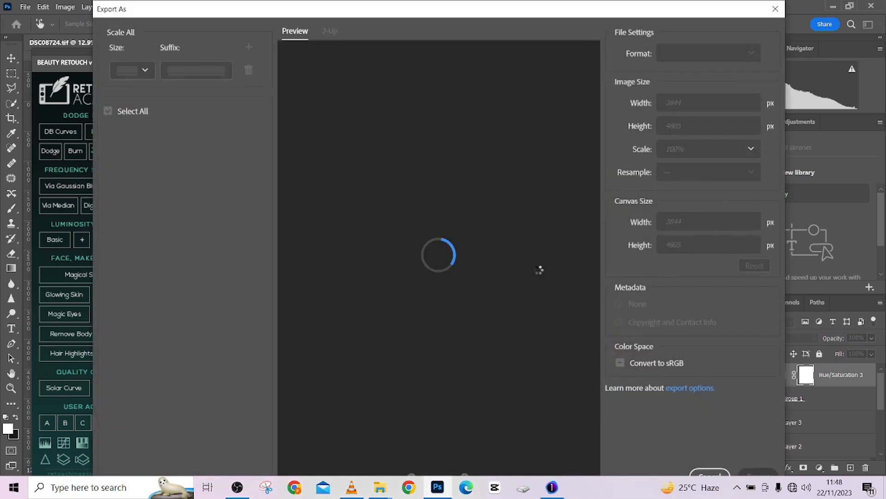
click(775, 9)
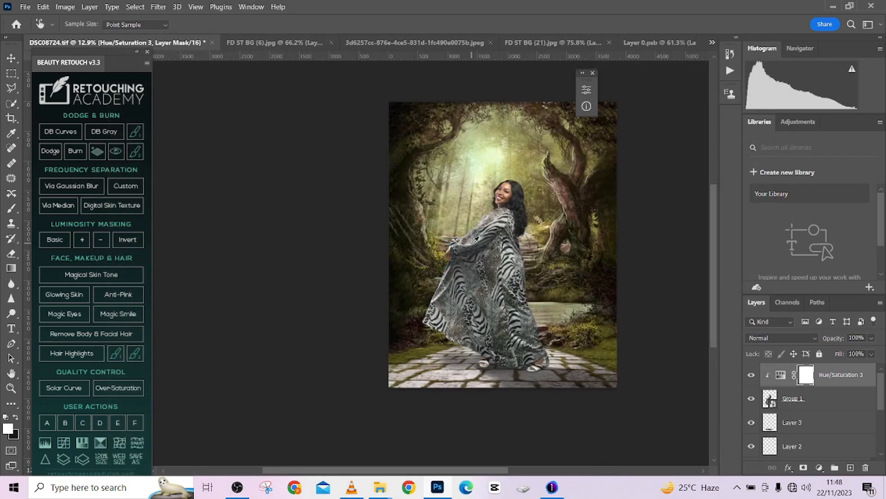
key(ctrl+alt+shift+e)
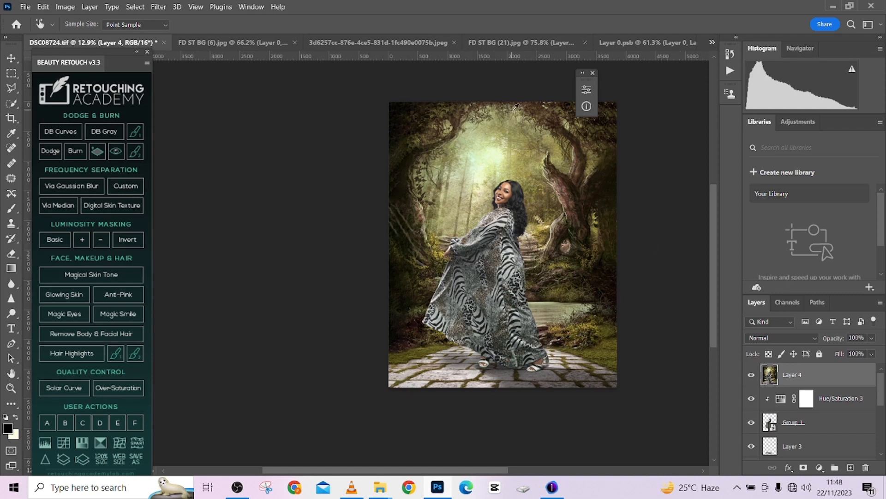
key(ctrl+j)
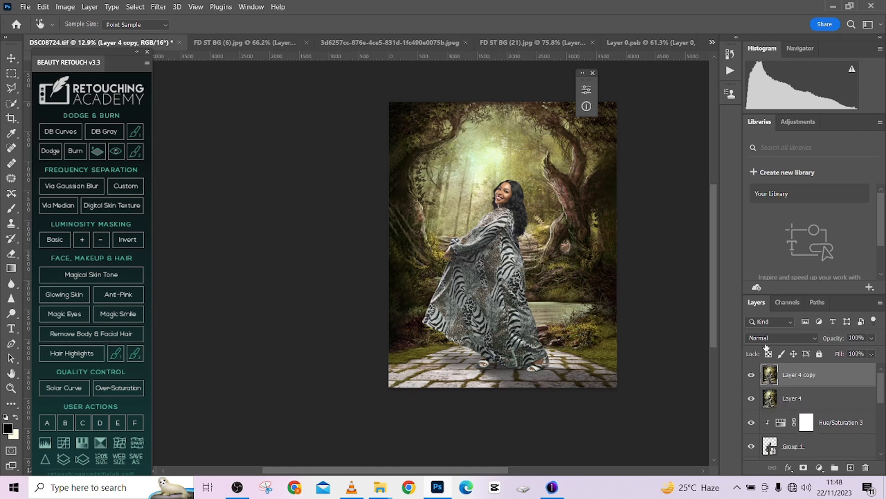
click(158, 7)
mouse_move(221, 156)
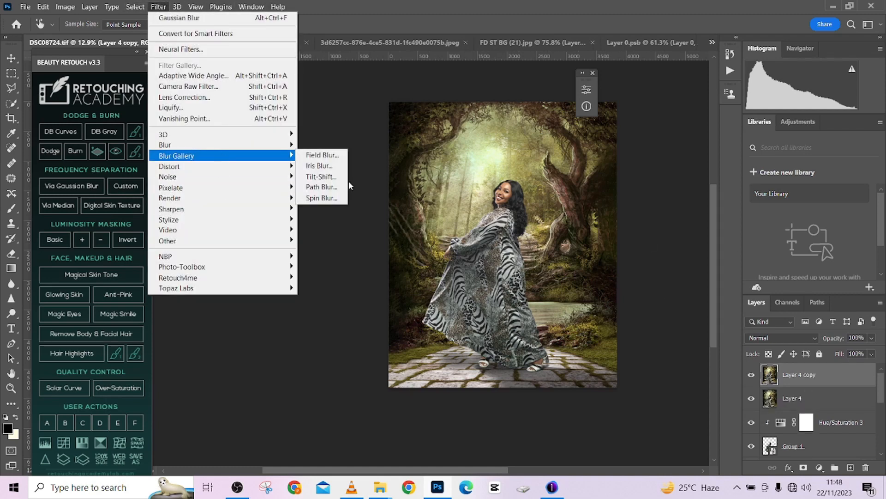
click(321, 176)
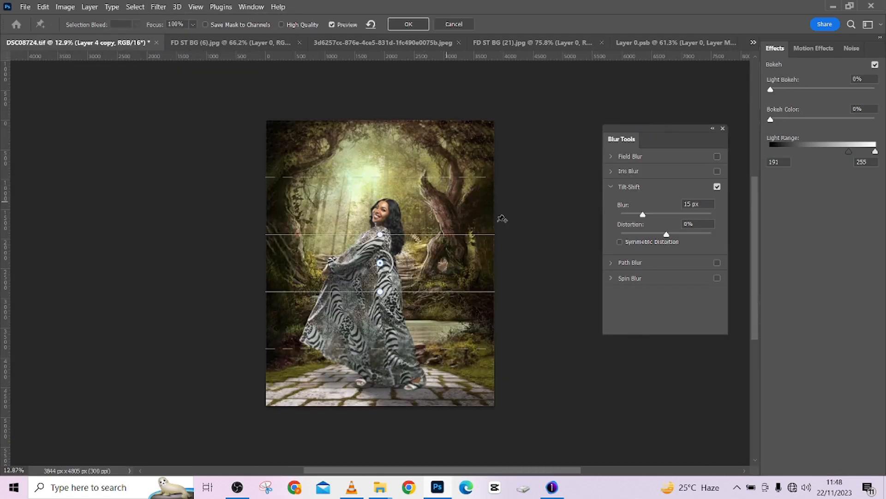
drag(782, 92, 838, 86)
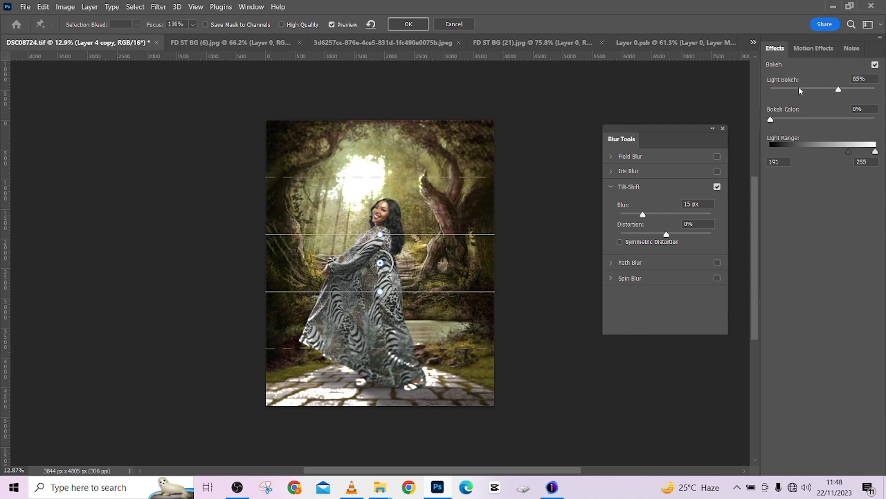
click(817, 87)
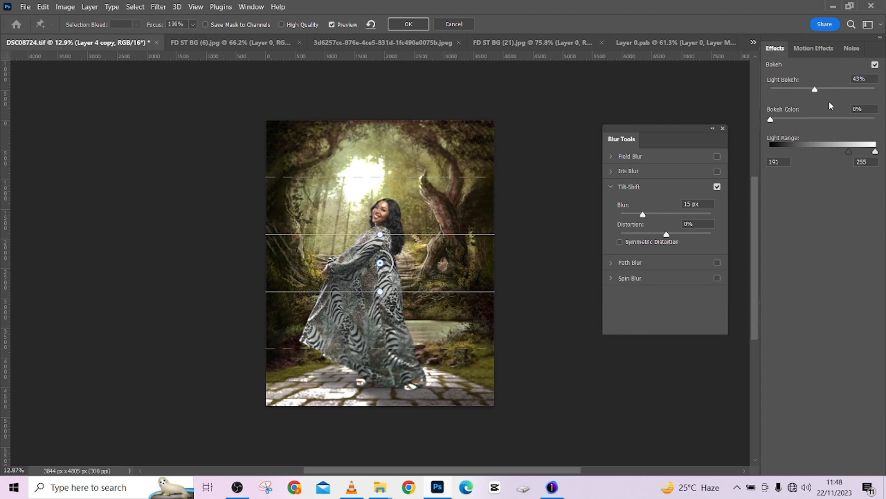
click(456, 26)
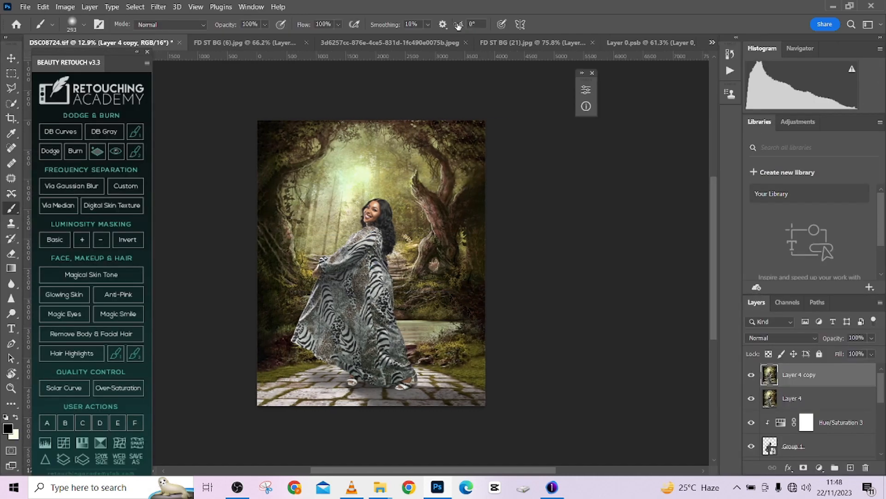
- Apply a Gaussian Blur with a radius of 23.5 pixels to Layer 4 copy
click(158, 6)
mouse_move(184, 144)
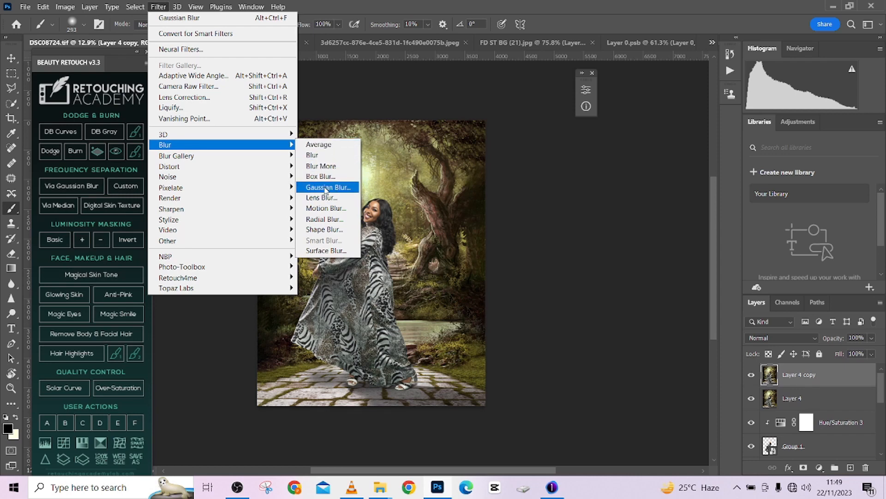
click(326, 187)
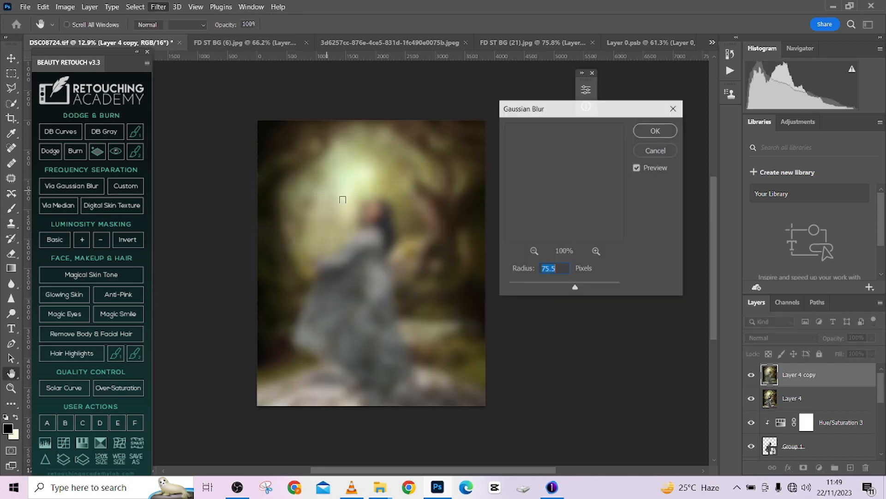
drag(569, 287, 558, 290)
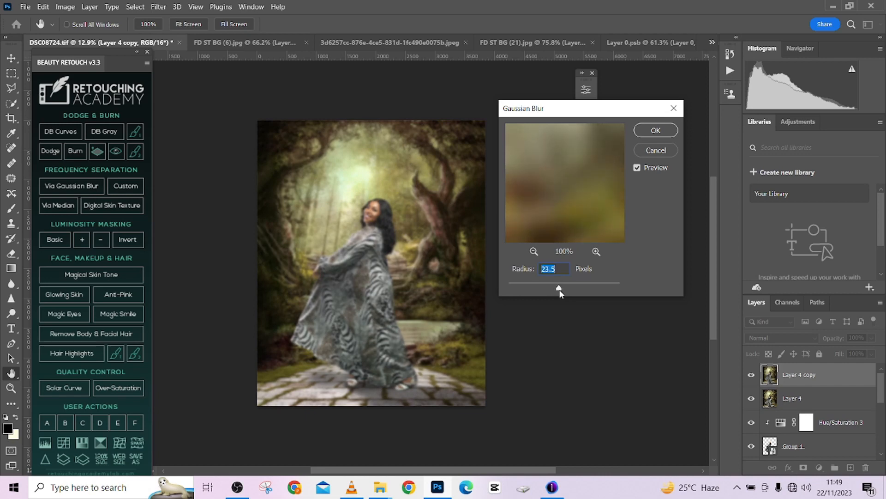
click(655, 130)
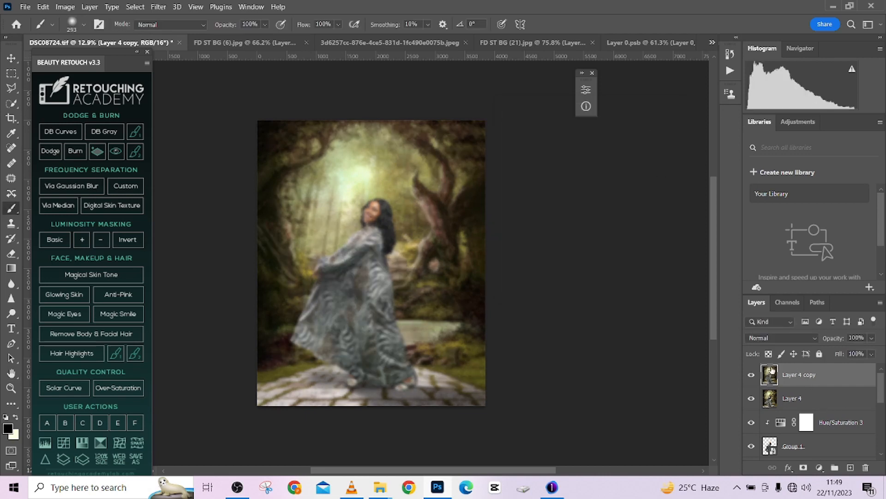
- Try hiding the blurred Layer 4 copy behind a black mask and painting the blur back in around the bright glow with a large soft brush
alt+click(804, 467)
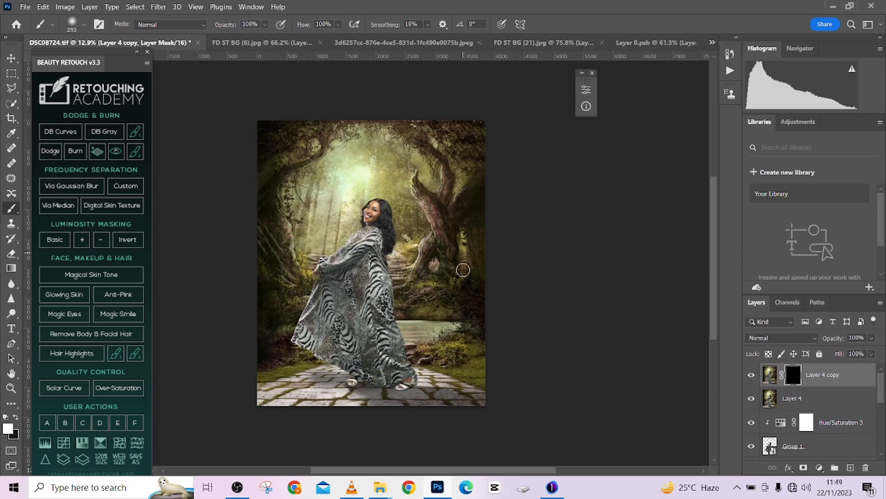
key(x)
key(])
key(])
key(])
key(])
key(])
key(])
key(])
key(])
key(])
key(])
key(])
key(])
key(])
key(])
mouse_move(276, 156)
mouse_down()
mouse_move(304, 143)
mouse_move(258, 200)
mouse_move(265, 168)
mouse_move(252, 214)
mouse_up()
key(ctrl+z)
key([)
key([)
key([)
key([)
drag(358, 158, 339, 170)
key([)
key([)
key([)
key([)
key([)
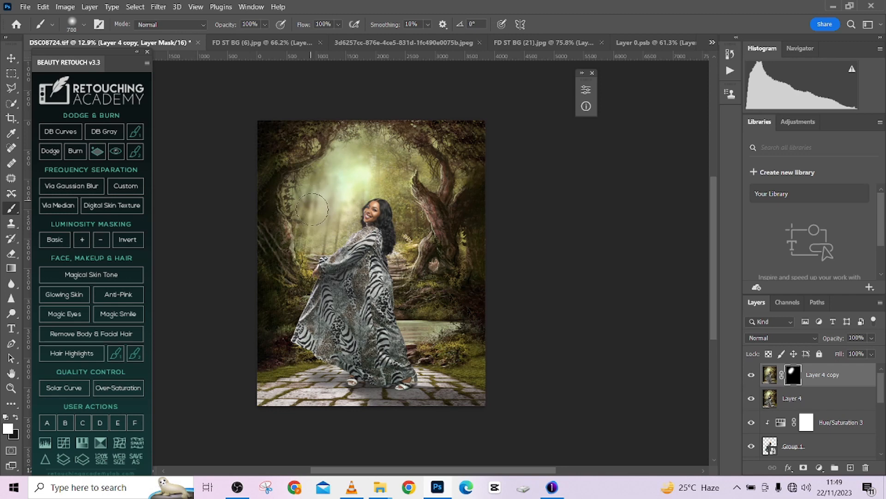
- Try painting the blur in beside the woman's hair and back with a smaller brush, and undo the mask work on Layer 4 copy
key([)
key([)
key([)
key(])
drag(409, 207, 401, 259)
key(])
key(])
key(ctrl+z)
key(ctrl+z)
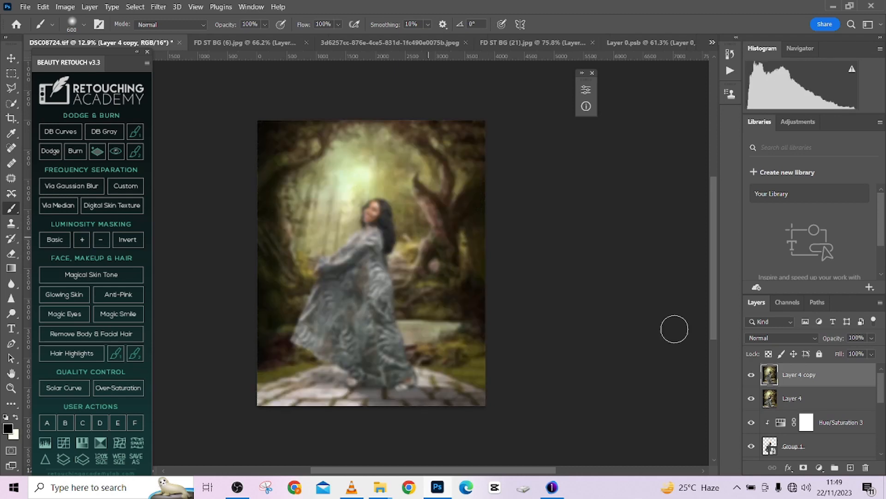
- Add a black mask to Layer 4 copy and load the outline of Group 1 as a selection
alt+click(804, 467)
scroll(798, 381, down, 1)
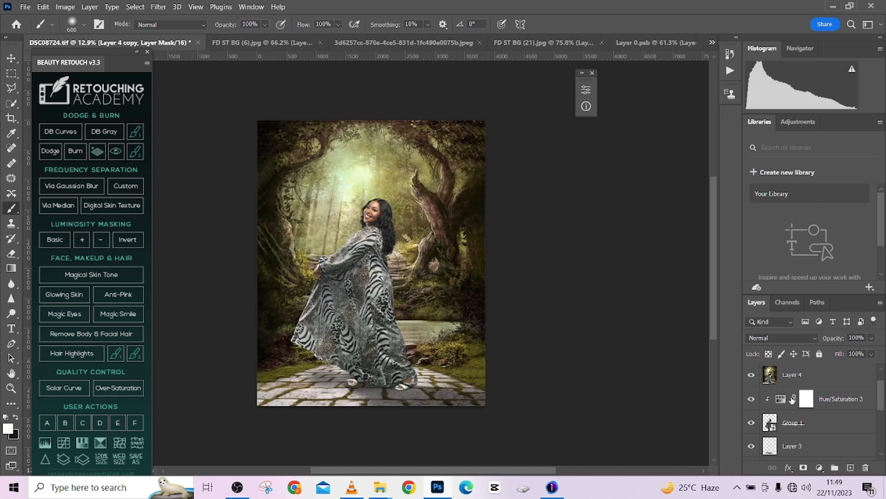
ctrl+click(770, 424)
scroll(812, 393, up, 1)
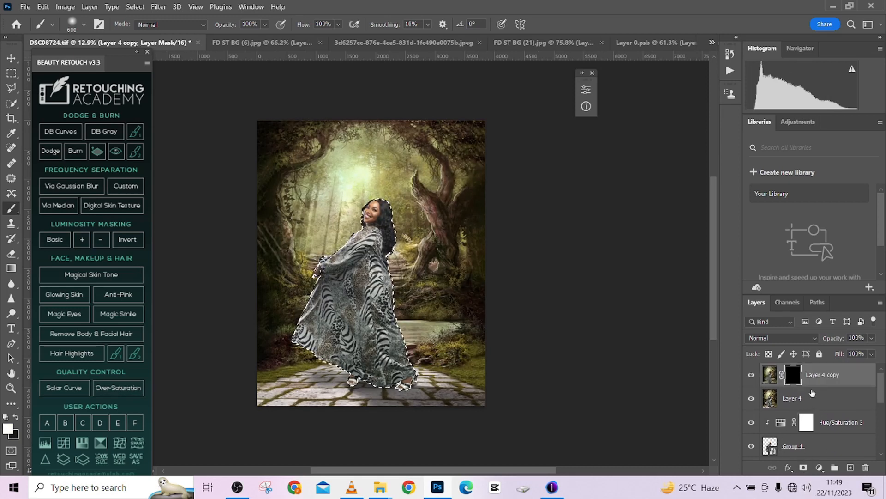
click(869, 465)
click(511, 191)
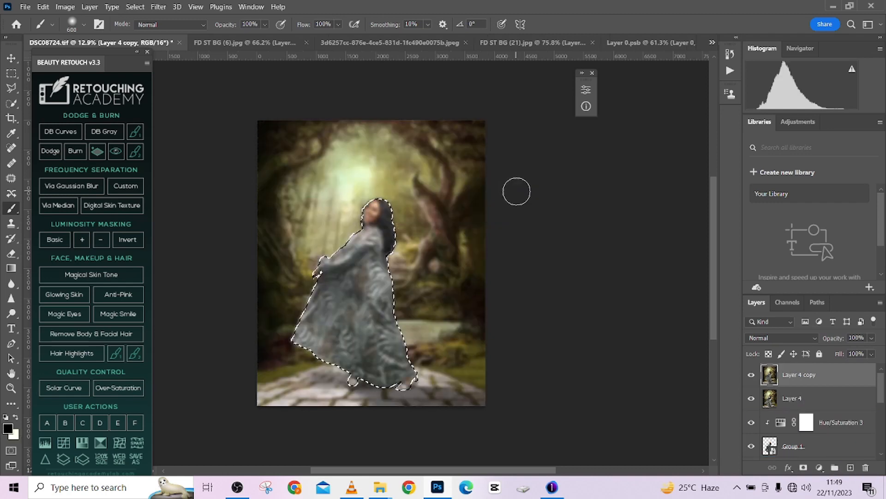
key(ctrl+z)
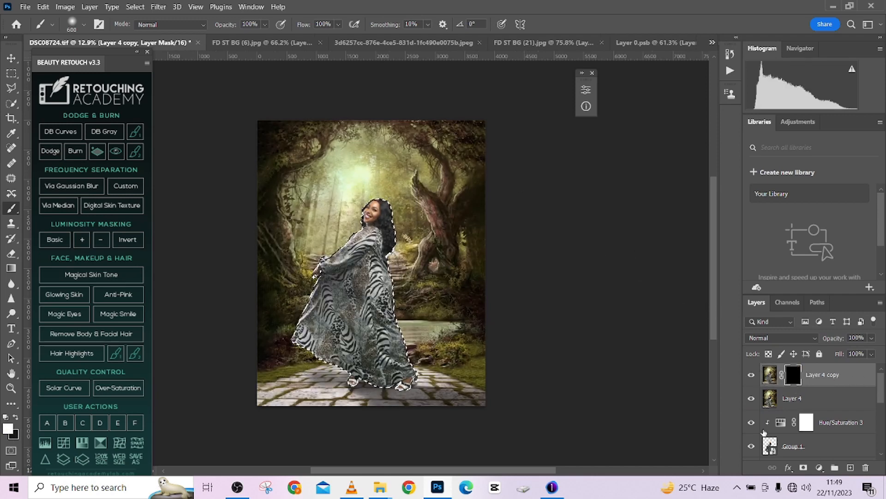
key(shift+BackSpace)
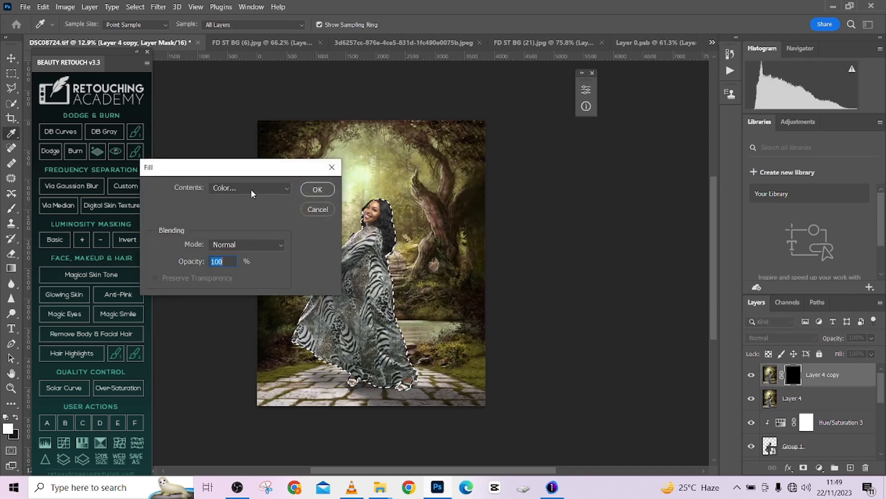
click(317, 209)
key(b)
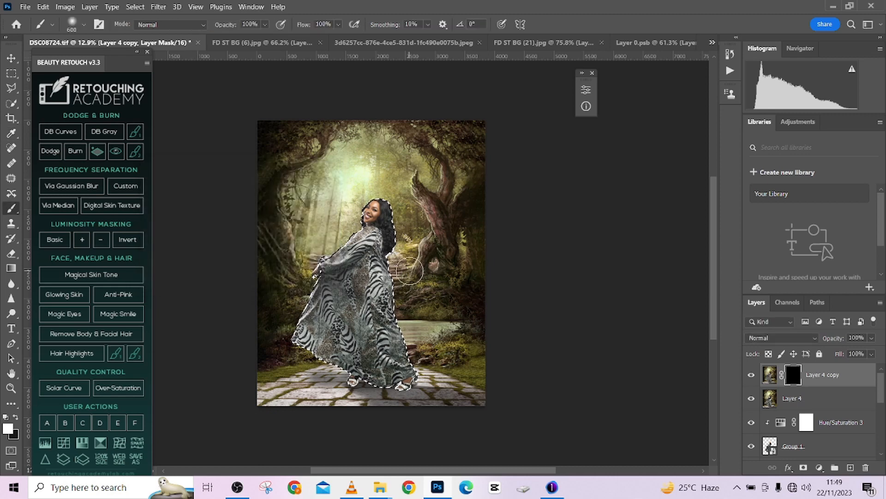
- Invert the selection and replace the black mask on Layer 4 copy with a new mask made from it, without applying the old one
key(ctrl+shift+i)
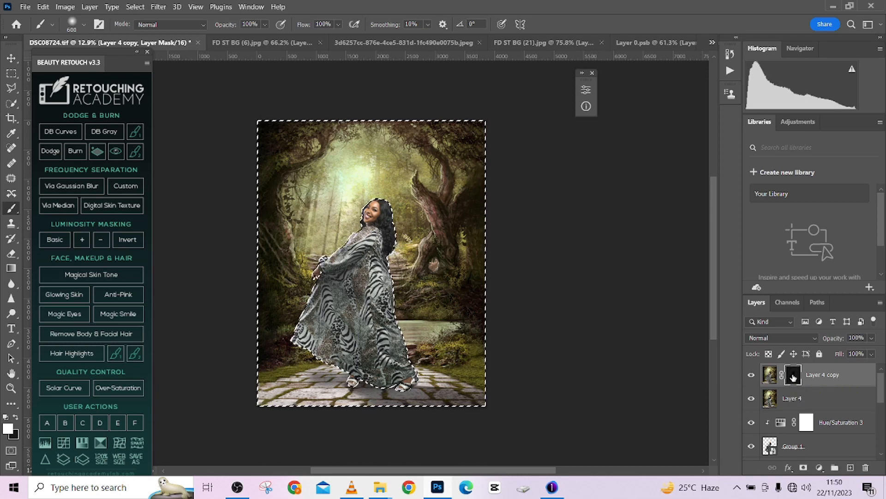
drag(791, 377, 865, 469)
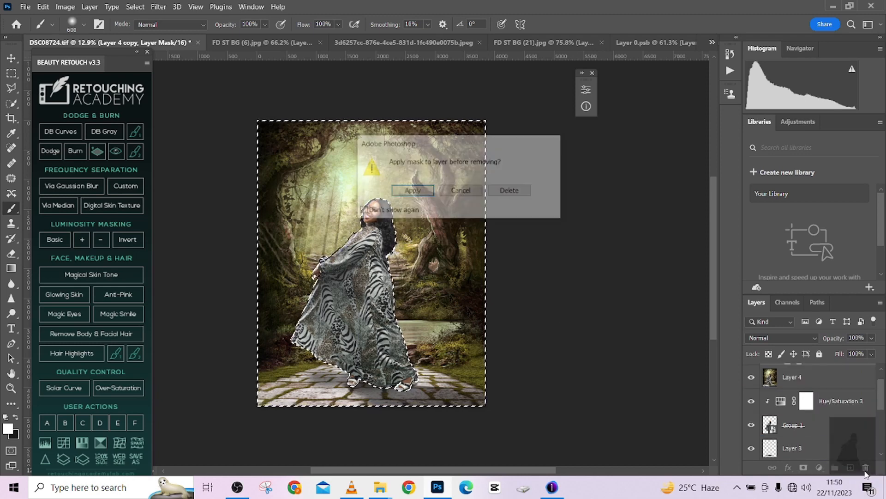
click(508, 191)
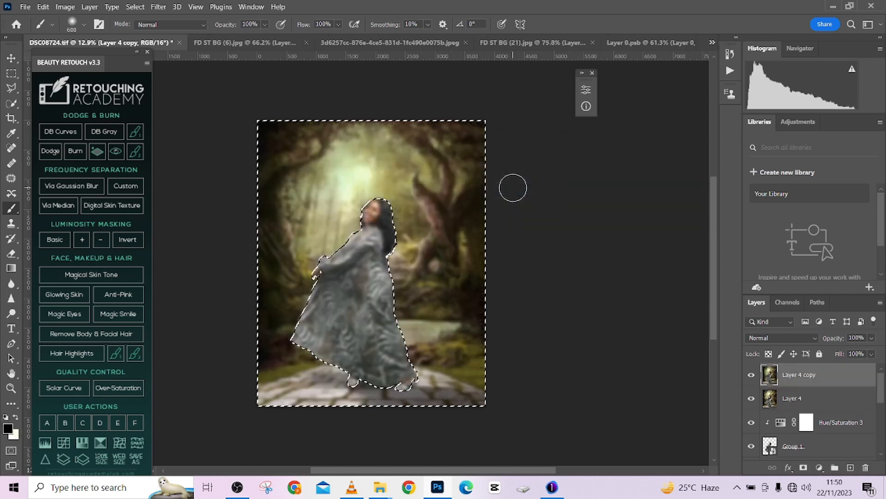
click(804, 467)
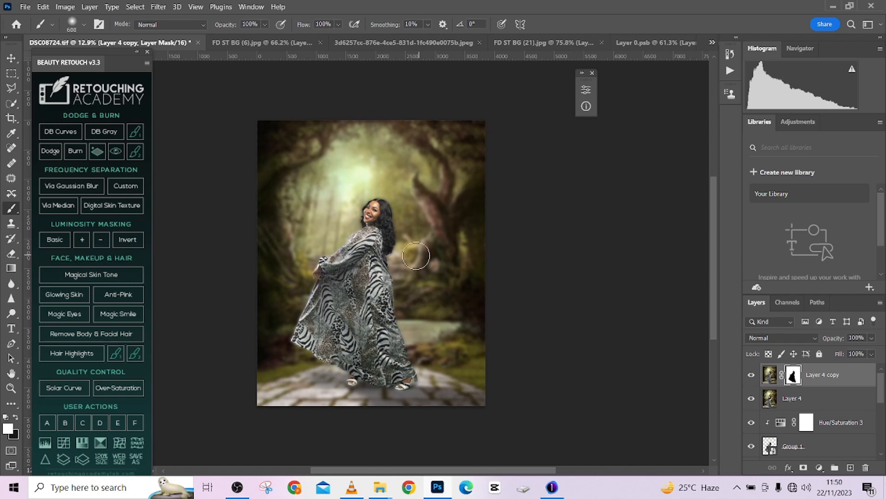
- Paint black on the Layer 4 copy mask with a soft brush to bring back sharp paving and the sharp trees on the image's left side
scroll(384, 225, up, 3)
scroll(368, 225, down, 3)
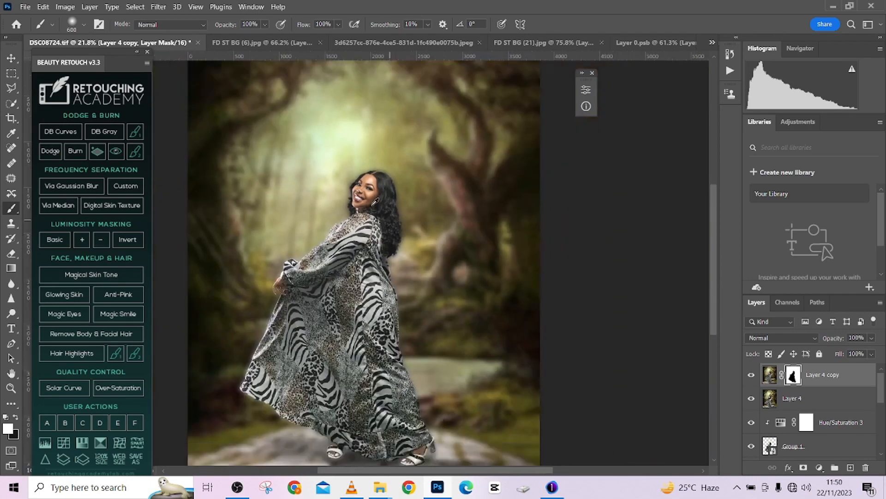
scroll(336, 357, down, 1)
key(x)
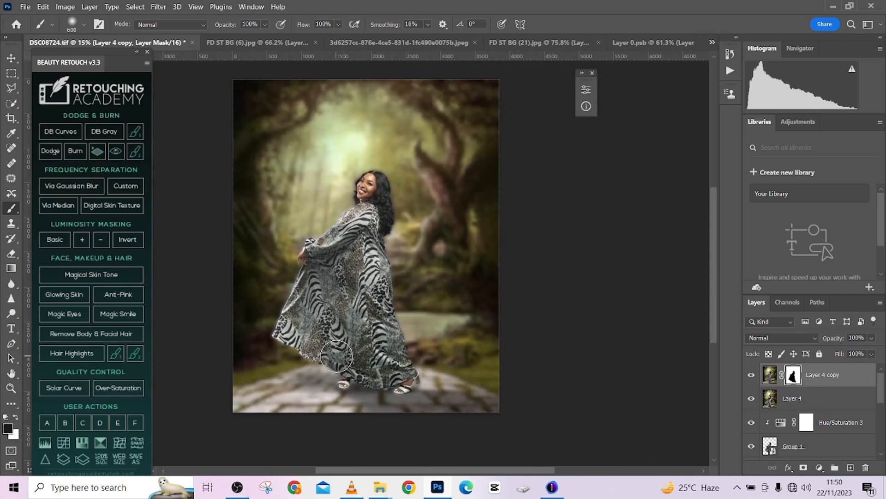
alt+drag(336, 356, 359, 358)
mouse_move(309, 385)
mouse_down()
mouse_move(299, 404)
mouse_move(282, 400)
mouse_move(447, 438)
mouse_move(353, 407)
mouse_move(493, 439)
mouse_move(436, 400)
mouse_move(522, 389)
mouse_move(496, 386)
mouse_move(379, 422)
mouse_move(209, 373)
mouse_move(240, 366)
mouse_up()
alt+drag(306, 178, 293, 178)
mouse_move(199, 124)
mouse_down()
mouse_move(230, 121)
mouse_move(255, 82)
mouse_move(245, 128)
mouse_move(243, 91)
mouse_move(282, 67)
mouse_move(305, 67)
mouse_move(252, 100)
mouse_move(283, 91)
mouse_up()
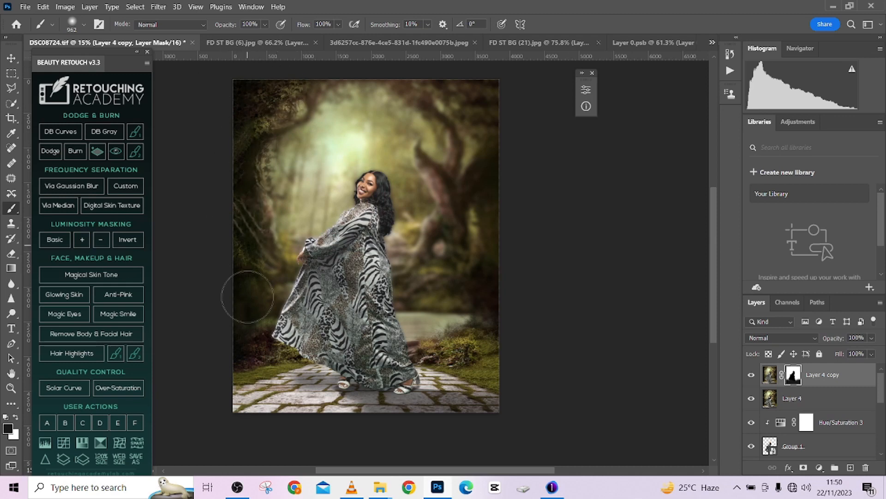
- Paint black on the mask over the right-hand foliage and twisted tree trunk, using a smaller brush along the trunk, to restore their detail
drag(439, 106, 490, 120)
mouse_move(444, 85)
mouse_down()
mouse_move(481, 120)
mouse_move(502, 211)
mouse_move(479, 238)
mouse_move(469, 215)
mouse_move(455, 212)
mouse_move(465, 286)
mouse_move(461, 253)
mouse_up()
key(bracketleft)
key(bracketleft)
key(bracketleft)
key(bracketleft)
key(bracketleft)
key(bracketleft)
key(bracketleft)
key(bracketleft)
key(bracketleft)
mouse_move(435, 220)
mouse_down()
mouse_move(423, 257)
mouse_move(427, 238)
mouse_move(395, 280)
mouse_move(429, 238)
mouse_up()
drag(447, 186, 419, 154)
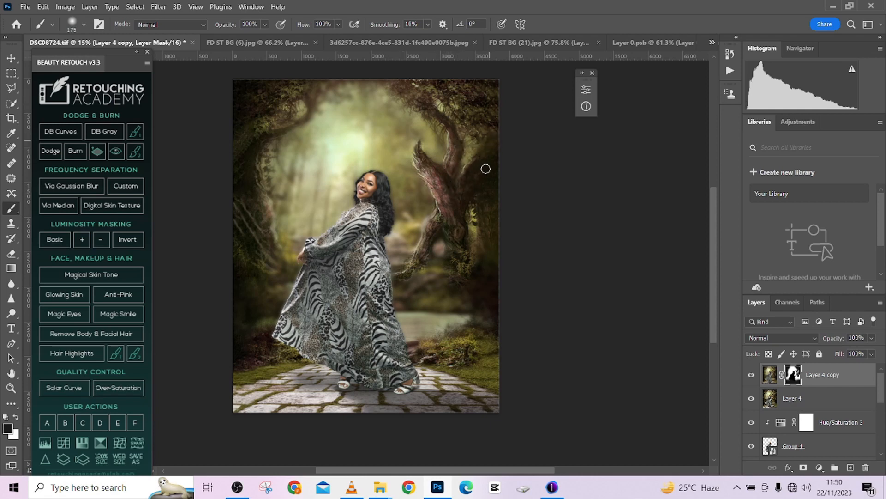
- Paint black on the mask over the bushes and pond area to the right of the dress to restore their detail
mouse_move(487, 298)
mouse_down()
mouse_move(490, 325)
mouse_move(453, 323)
mouse_move(421, 347)
mouse_move(455, 340)
mouse_up()
key(x)
key(x)
mouse_move(410, 267)
mouse_down()
mouse_move(433, 292)
mouse_move(472, 294)
mouse_move(239, 324)
mouse_move(287, 322)
mouse_move(252, 308)
mouse_move(260, 317)
mouse_move(470, 306)
mouse_up()
key(x)
key(x)
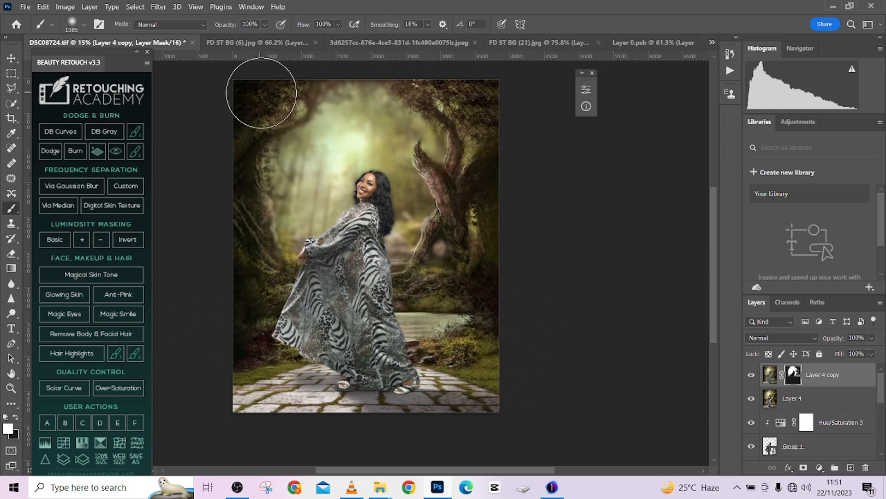
- Paint black on the mask along the upper-left branch with a small brush to reveal its sharp lower edge
key(x)
key(bracketleft)
key(bracketleft)
key(bracketleft)
key(bracketleft)
key(bracketleft)
key(bracketleft)
key(bracketleft)
key(bracketleft)
key(bracketleft)
key(bracketleft)
key(bracketleft)
key(bracketleft)
key(bracketleft)
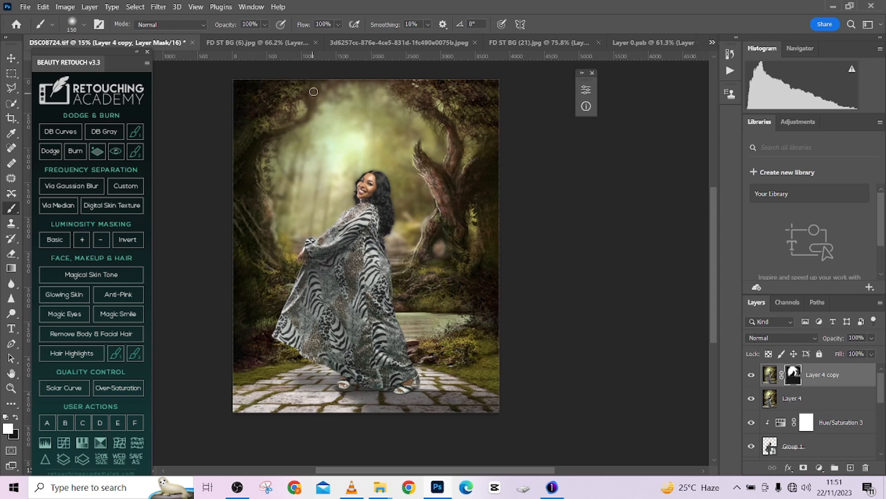
key(x)
scroll(255, 145, up, 5)
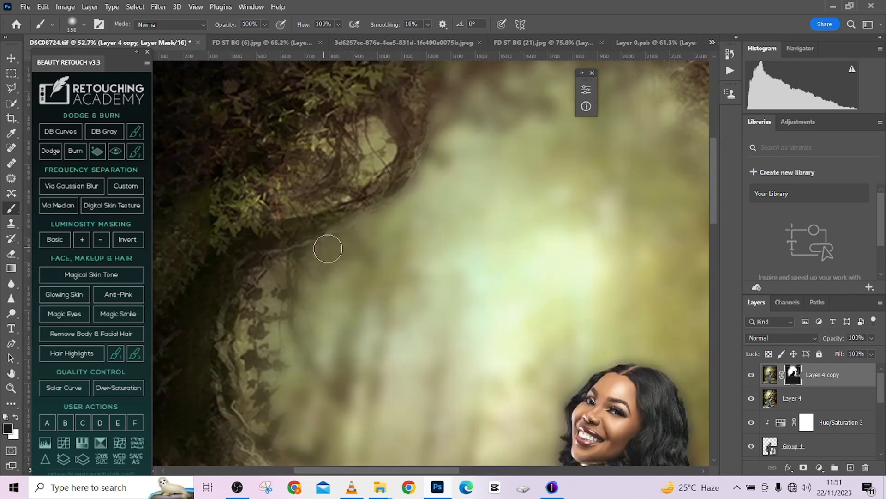
key(bracketleft)
key(bracketleft)
key(bracketleft)
mouse_move(282, 234)
mouse_down()
mouse_move(354, 217)
mouse_move(409, 143)
mouse_move(403, 154)
mouse_move(380, 151)
mouse_move(386, 184)
mouse_move(396, 162)
mouse_move(406, 198)
mouse_move(333, 121)
mouse_move(296, 137)
mouse_move(395, 119)
mouse_move(405, 164)
mouse_move(410, 101)
mouse_move(430, 110)
mouse_move(407, 216)
mouse_move(425, 151)
mouse_up()
scroll(396, 159, up, 2)
key(bracketright)
key(bracketright)
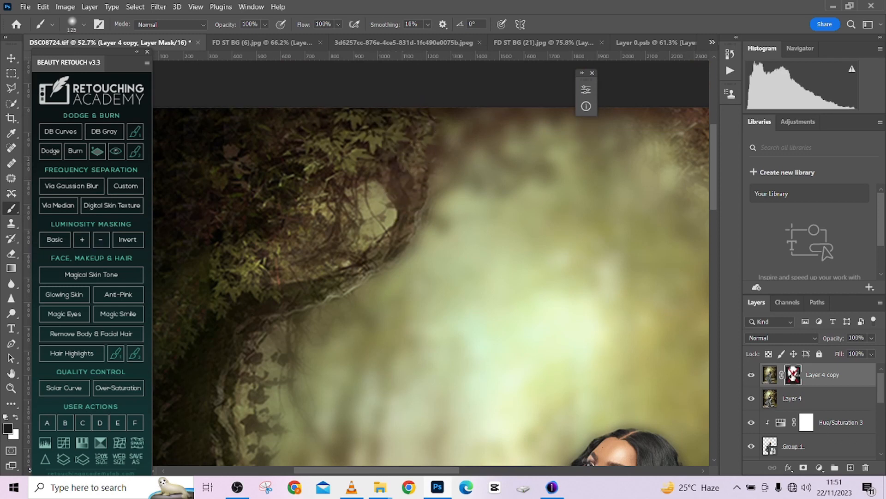
- Compare Layer 4 copy's masking, reveal sharp leaves beside the upper-left branch and paint the blur back along their outer edge
shift+click(792, 374)
shift+click(792, 375)
shift+click(793, 375)
shift+click(793, 375)
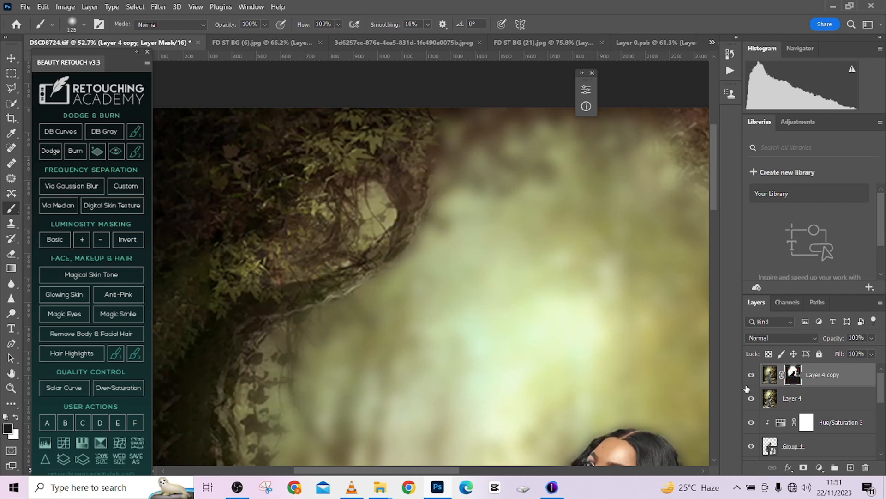
click(752, 375)
click(752, 375)
mouse_move(464, 177)
mouse_down()
mouse_move(485, 123)
mouse_move(518, 119)
mouse_move(447, 145)
mouse_up()
key(x)
drag(509, 142, 467, 176)
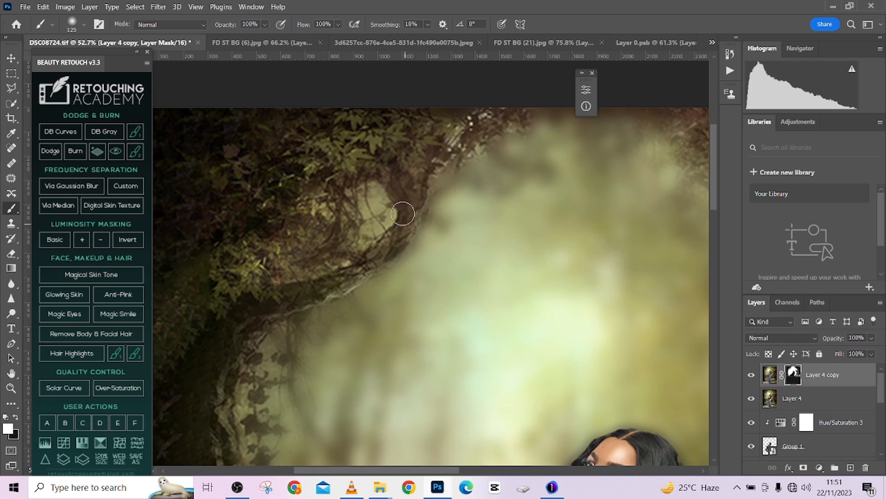
- Paint the mask white in the gap inside the upper-left branch to blur it, and black over the surrounding bark to sharpen it
key(x)
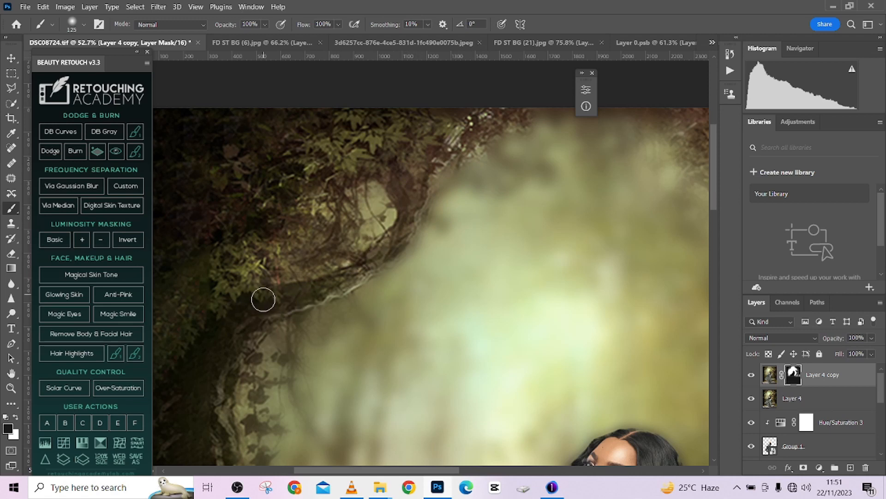
key(x)
key(x)
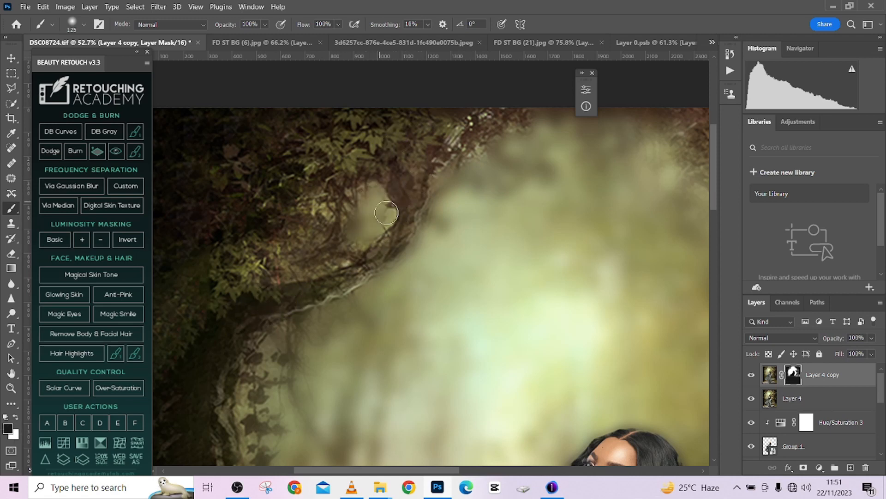
mouse_move(369, 211)
mouse_down()
mouse_move(364, 238)
mouse_move(340, 231)
mouse_move(343, 205)
mouse_move(308, 217)
mouse_move(351, 210)
mouse_move(353, 224)
mouse_move(377, 216)
mouse_move(380, 198)
mouse_move(369, 222)
mouse_move(364, 200)
mouse_move(360, 230)
mouse_up()
key(x)
key(x)
mouse_move(410, 204)
mouse_down()
mouse_move(404, 235)
mouse_move(380, 256)
mouse_up()
scroll(351, 263, down, 8)
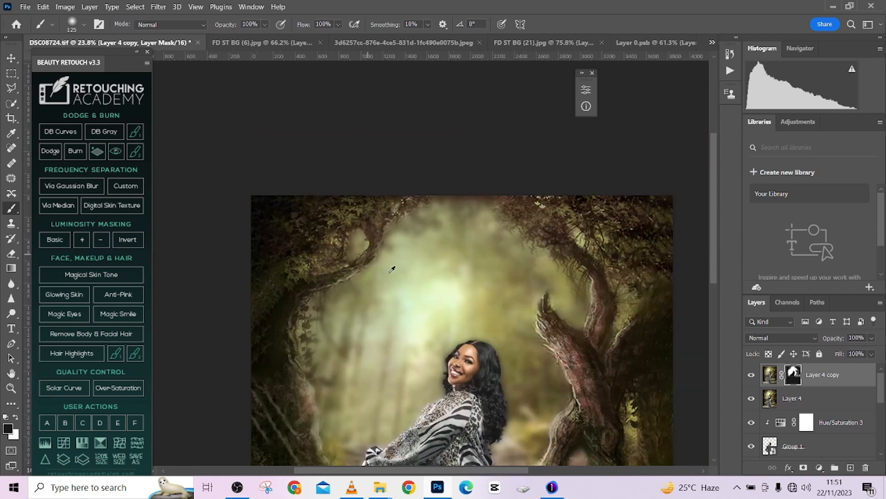
- Paint white on the Layer 4 copy mask along the underside of the upper-right branch foliage to blend its edge into the blur
scroll(426, 201, up, 8)
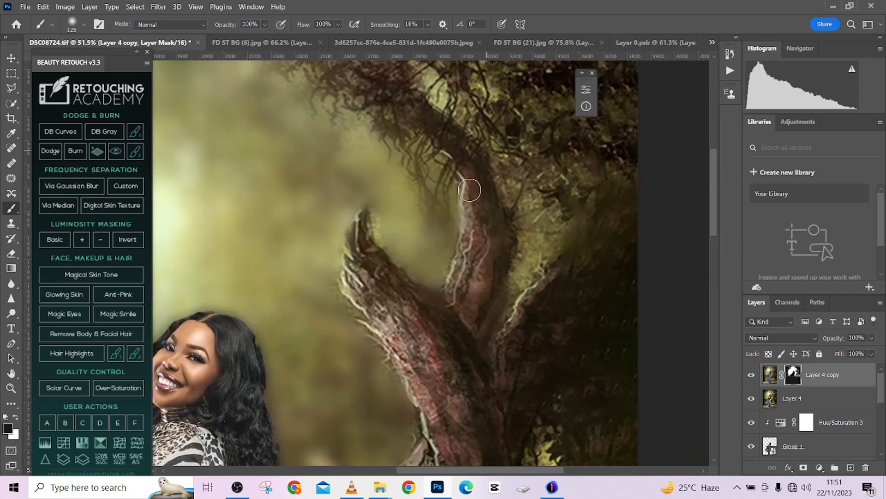
key(x)
mouse_move(453, 215)
mouse_down()
mouse_move(395, 137)
mouse_move(416, 220)
mouse_move(415, 206)
mouse_move(338, 168)
mouse_up()
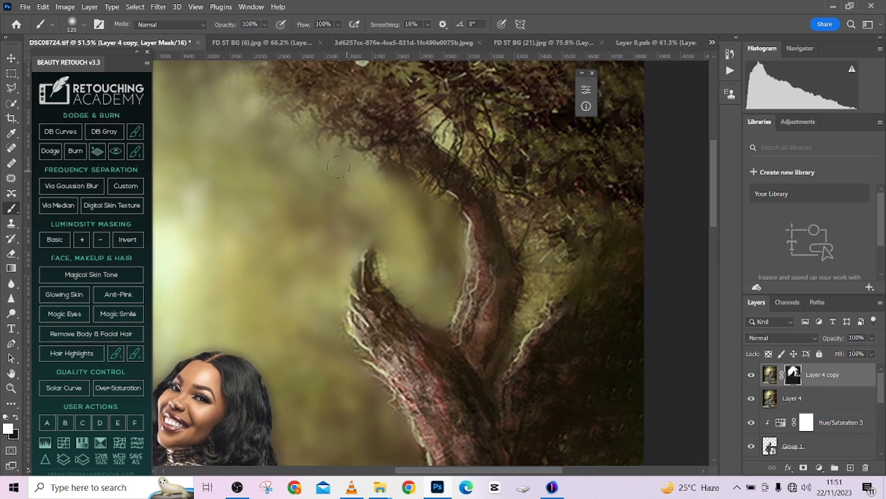
mouse_move(287, 125)
mouse_down()
mouse_move(370, 241)
mouse_move(361, 219)
mouse_up()
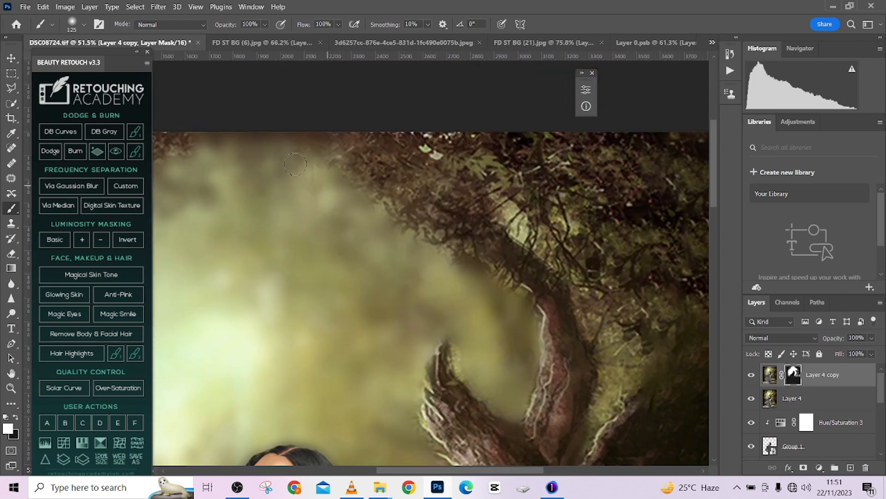
scroll(344, 211, down, 5)
- Paint black on the mask over the pointed tip of the right tree's broken trunk to sharpen it, reducing the brush to 72
scroll(400, 290, up, 6)
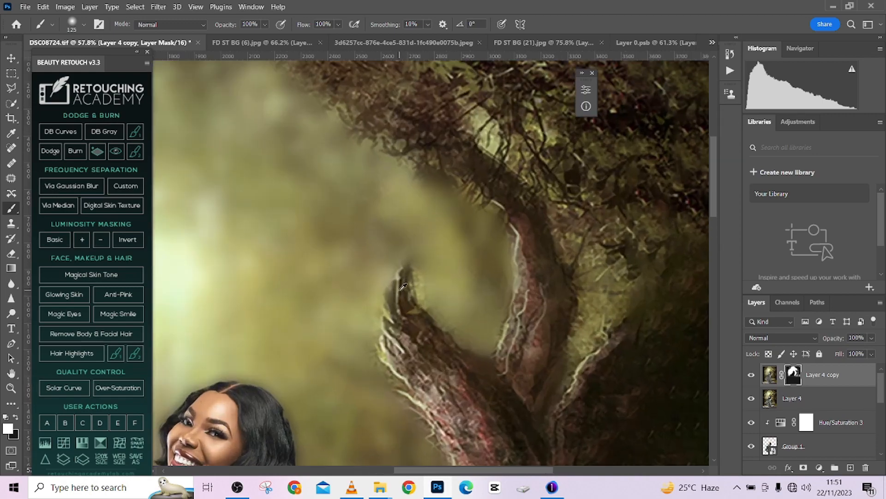
key(x)
drag(420, 251, 424, 295)
key(x)
key(bracketleft)
key(bracketleft)
key(bracketleft)
key(bracketleft)
key(bracketleft)
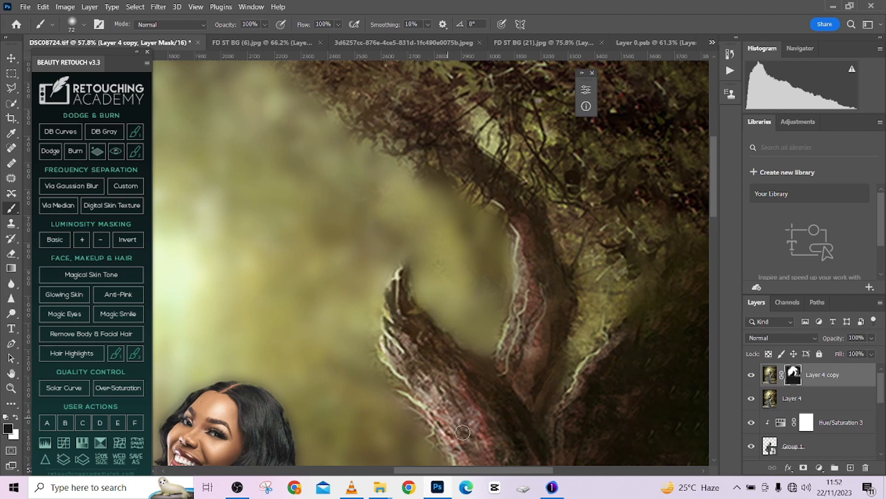
drag(502, 357, 484, 370)
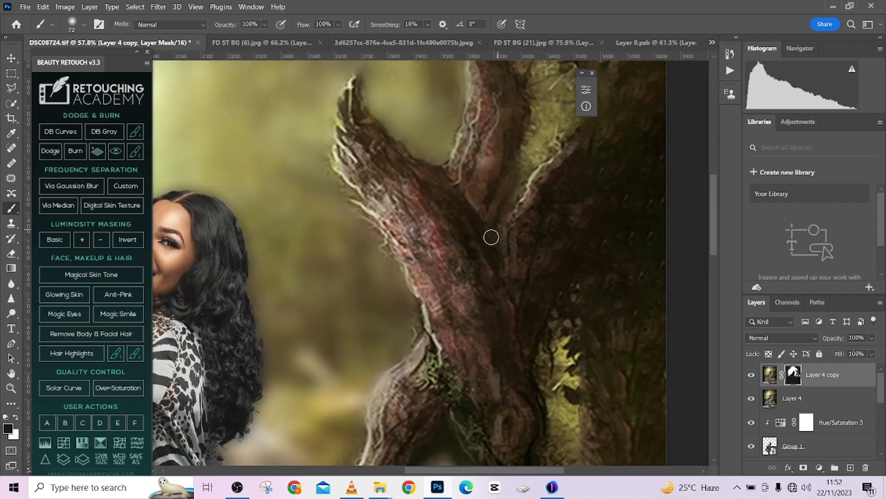
- Lower the opacity of Layer 4 copy to 64% to soften the background blur
scroll(485, 330, down, 3)
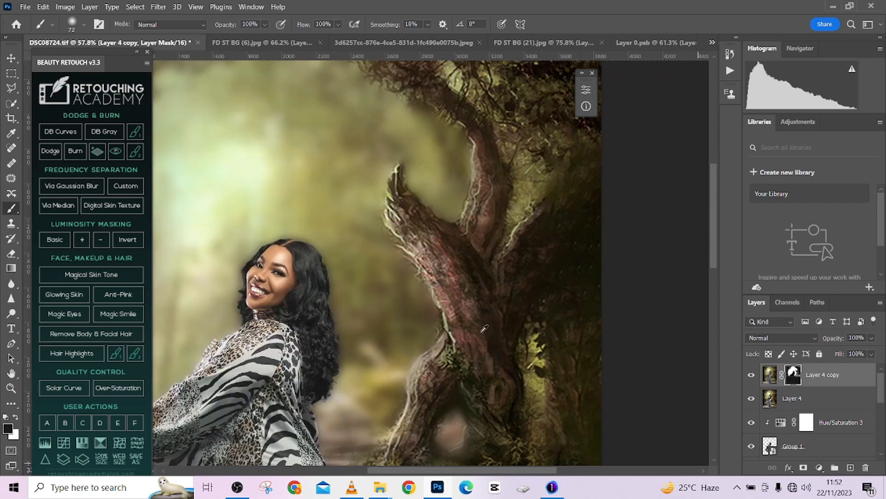
scroll(474, 333, down, 2)
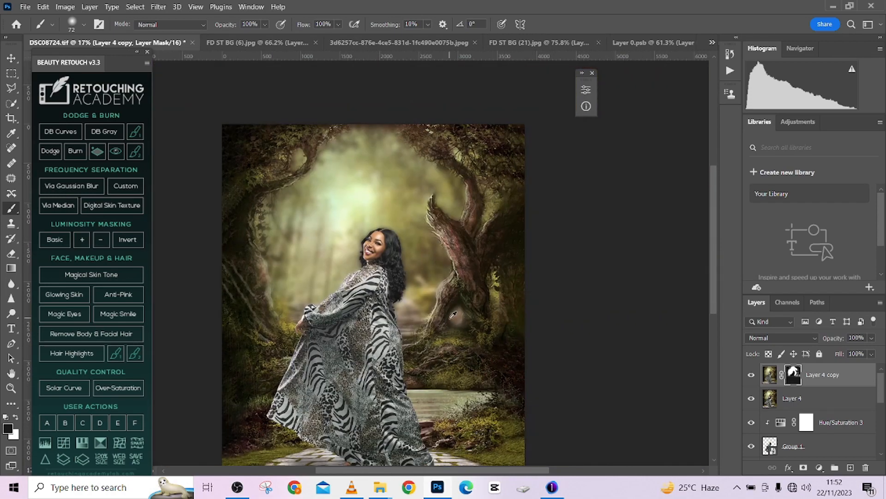
scroll(453, 314, down, 1)
drag(872, 341, 858, 353)
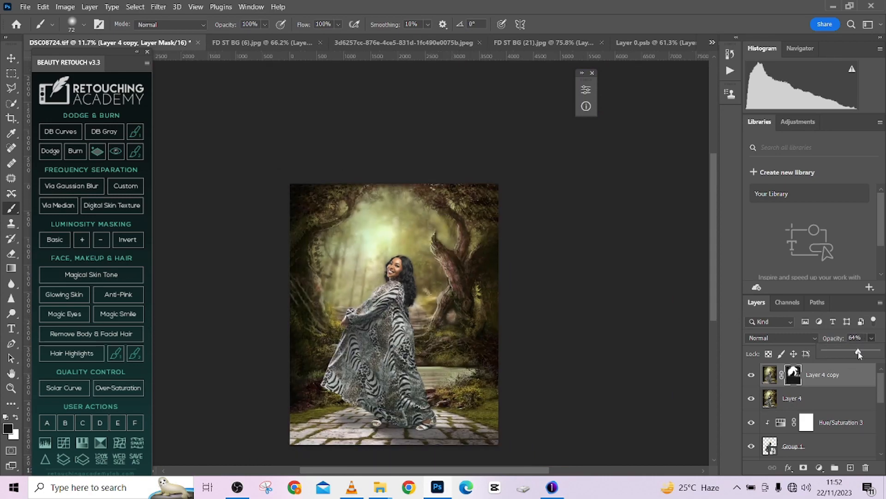
scroll(466, 261, up, 3)
scroll(454, 204, down, 3)
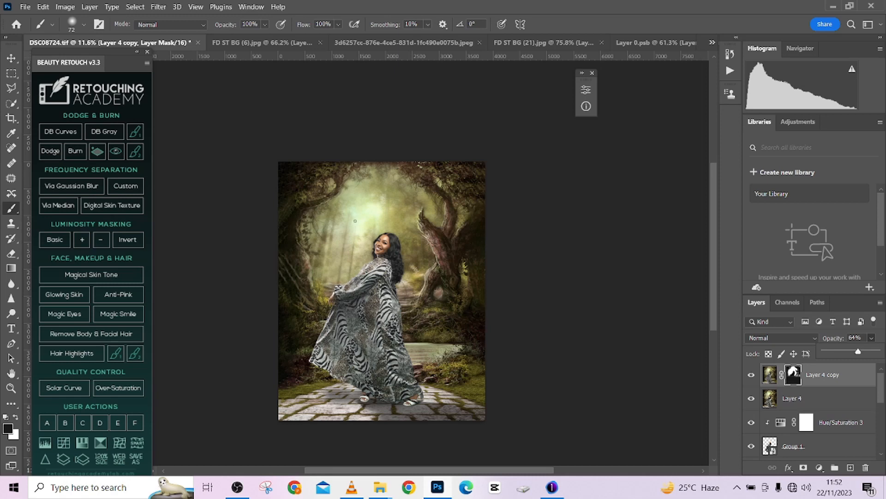
- Find the sun flare in 3d6257cc-876e-4ce5-831d-1fc490e0075b.jpeg and move it with its mask into DSC08724.tif above the woman's head
click(678, 42)
click(709, 42)
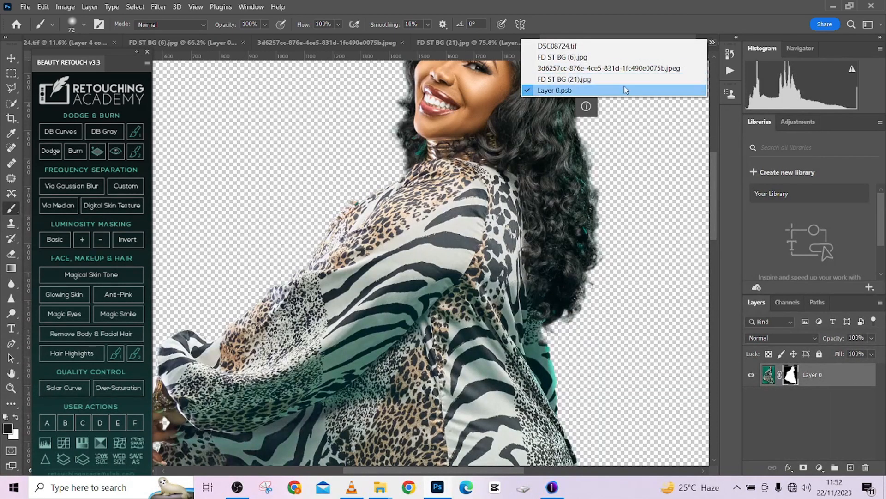
click(617, 80)
click(623, 43)
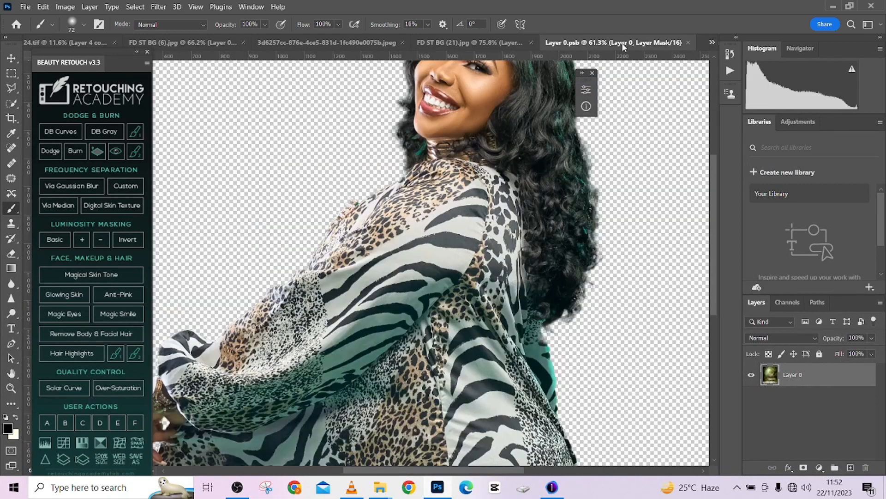
click(465, 42)
click(392, 42)
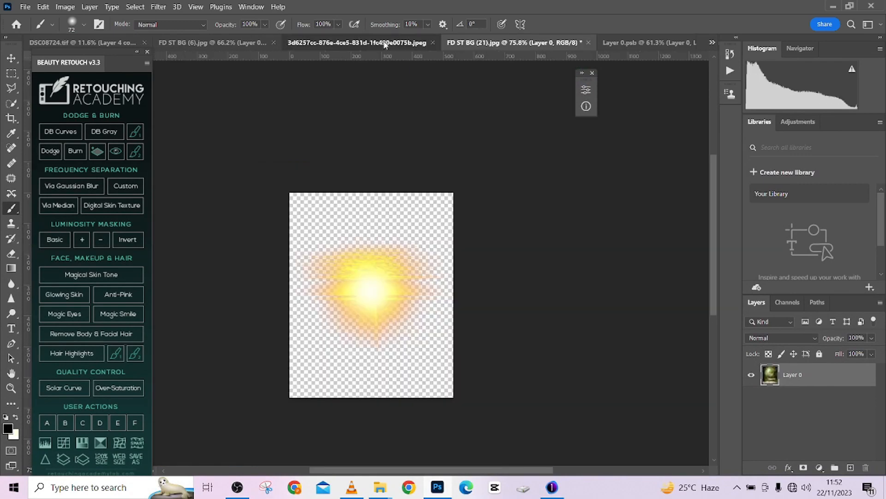
click(13, 58)
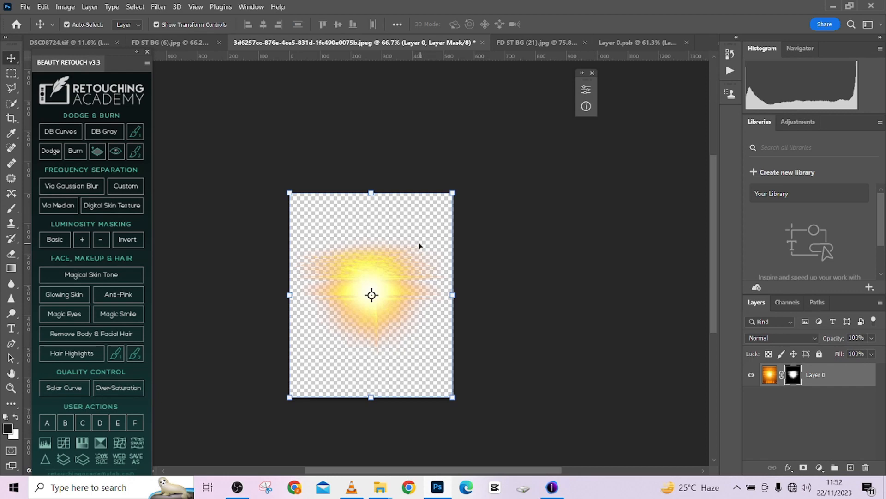
drag(411, 234, 251, 139)
drag(394, 327, 278, 169)
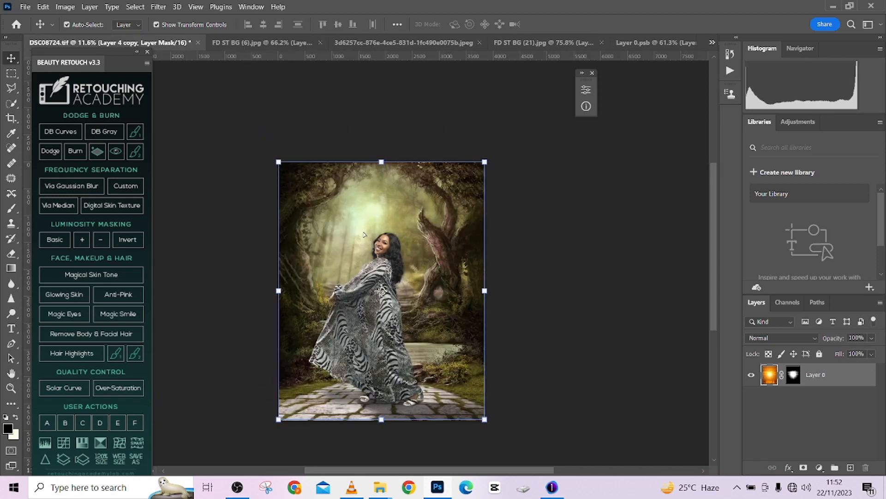
- Undo the accidental layer move and turn off Auto-Select for the Move tool
drag(364, 235, 342, 215)
click(451, 199)
key(ctrl+z)
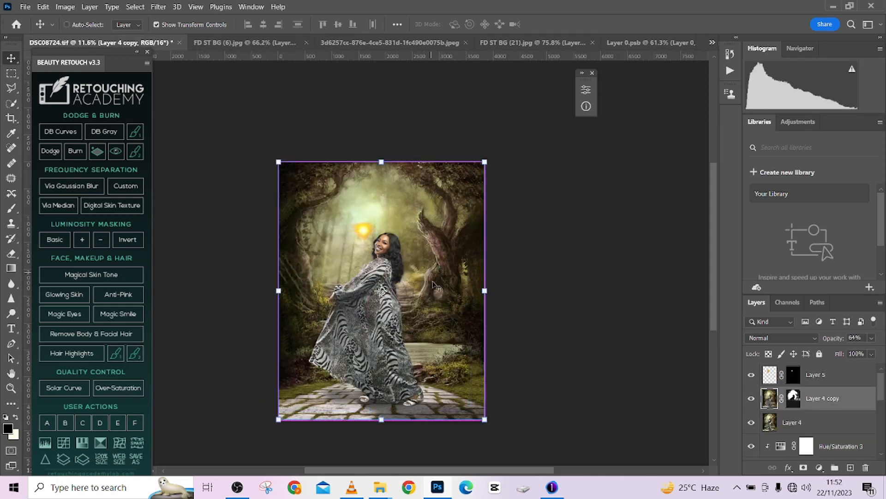
click(87, 24)
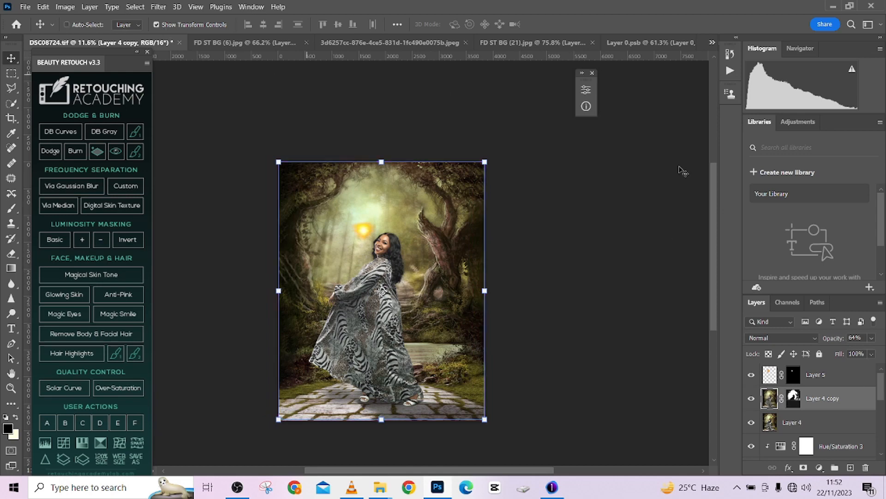
- Scale the Layer 5 sun flare to about 491% and place it over the bright forest opening behind the woman's head
click(822, 372)
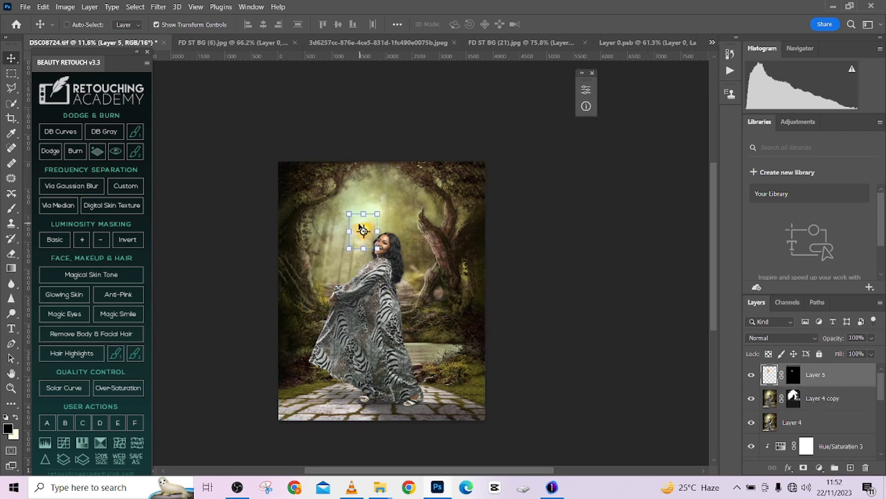
drag(359, 226, 404, 125)
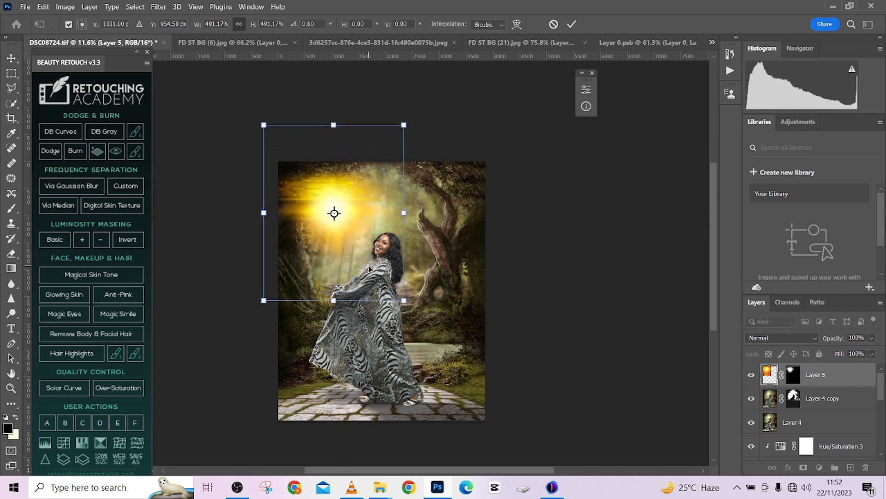
mouse_move(371, 269)
mouse_down()
mouse_move(361, 245)
mouse_move(395, 282)
mouse_move(386, 262)
mouse_up()
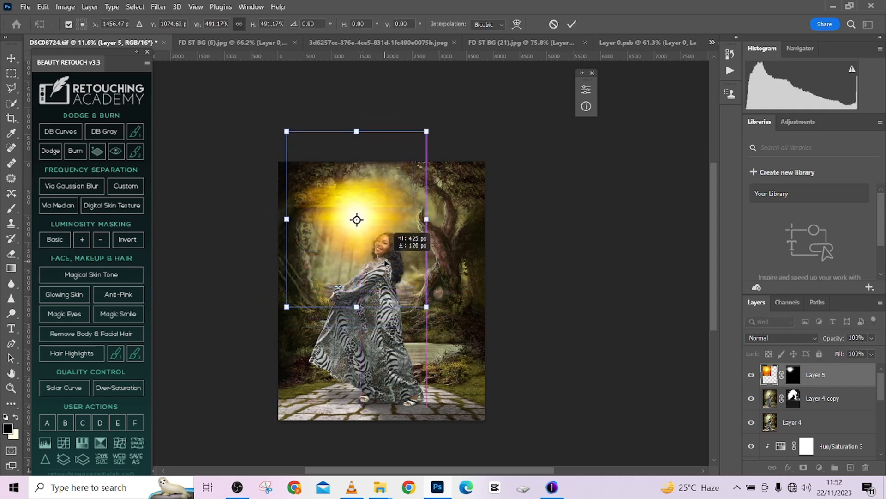
click(572, 24)
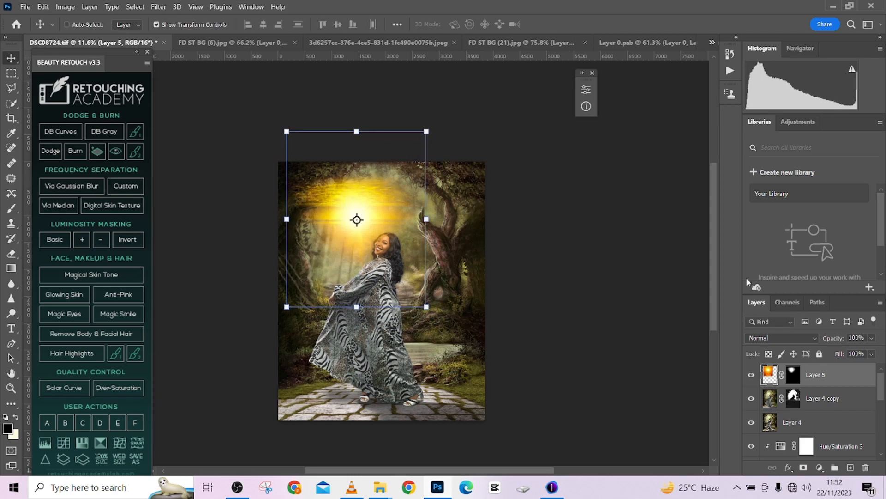
drag(859, 377, 879, 407)
scroll(843, 384, down, 5)
scroll(841, 372, up, 5)
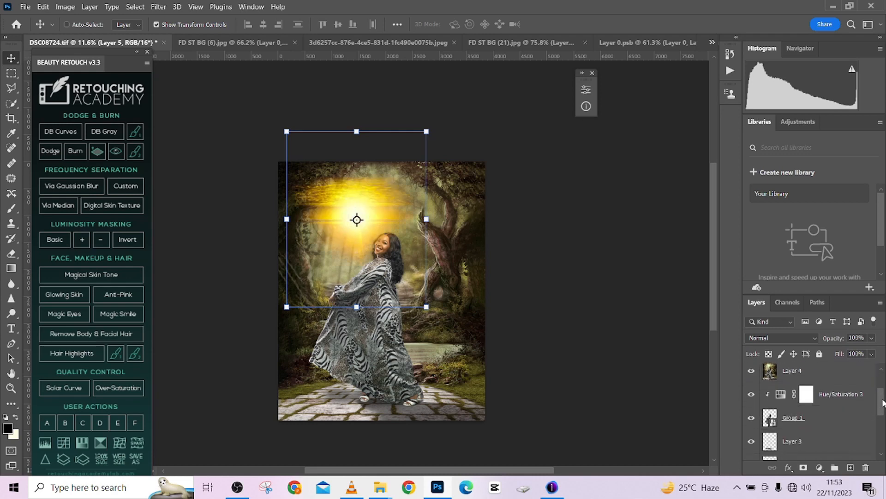
click(831, 406)
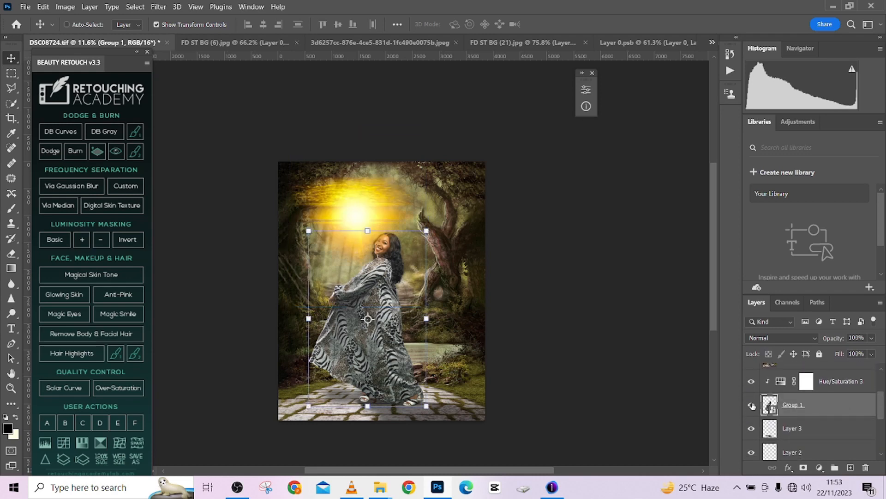
scroll(882, 412, up, 3)
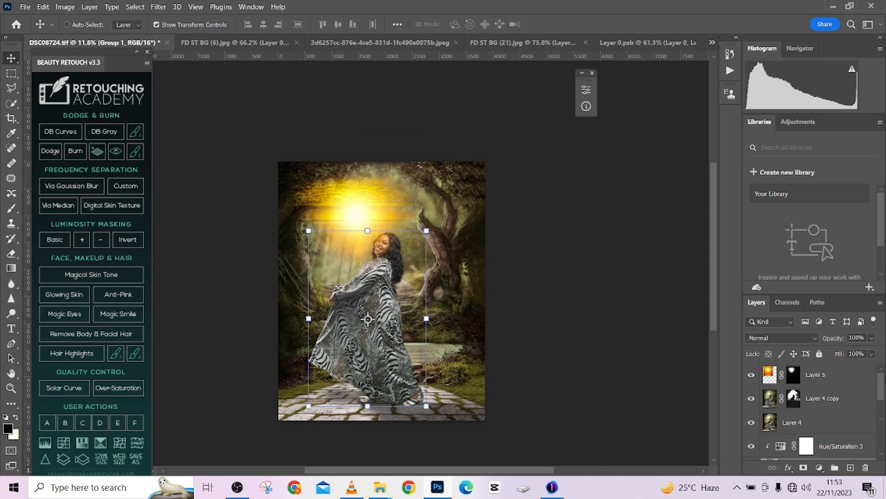
- Set the blend mode of the Layer 5 sun flare to Soft Light
click(856, 379)
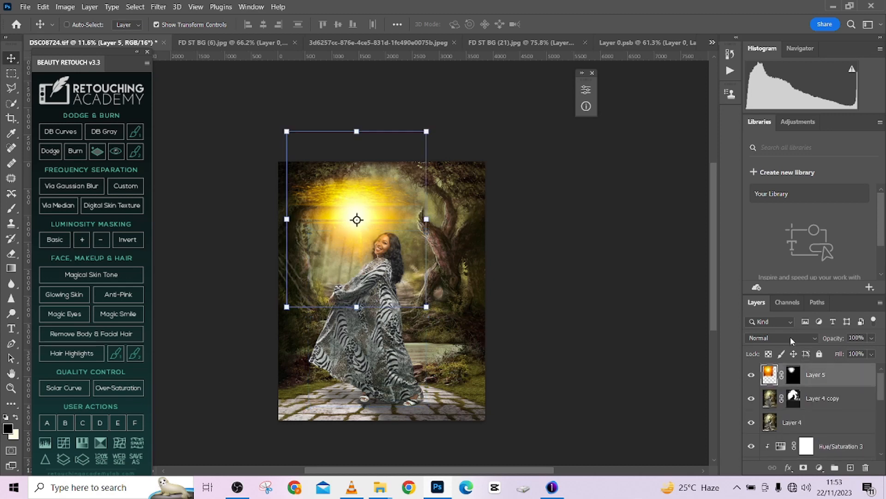
click(781, 338)
click(768, 333)
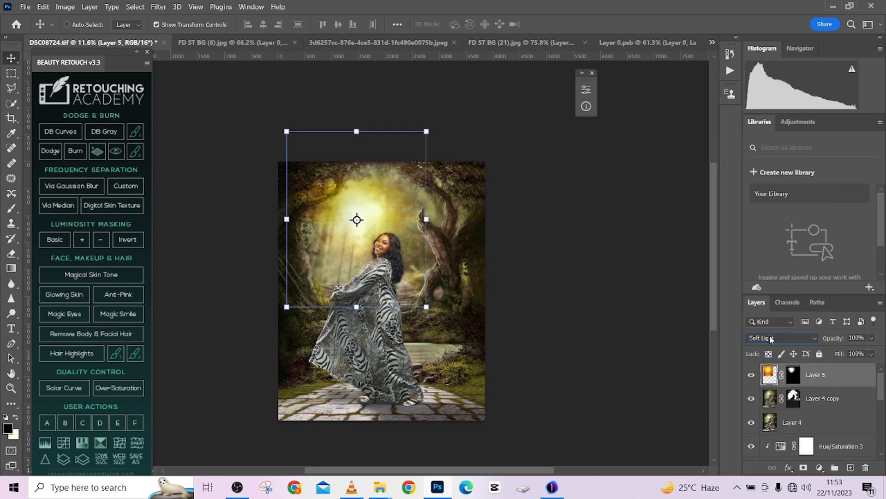
- Enlarge the sun flare to about 160% over the upper forest and lower Layer 5's opacity to 34%
click(800, 380)
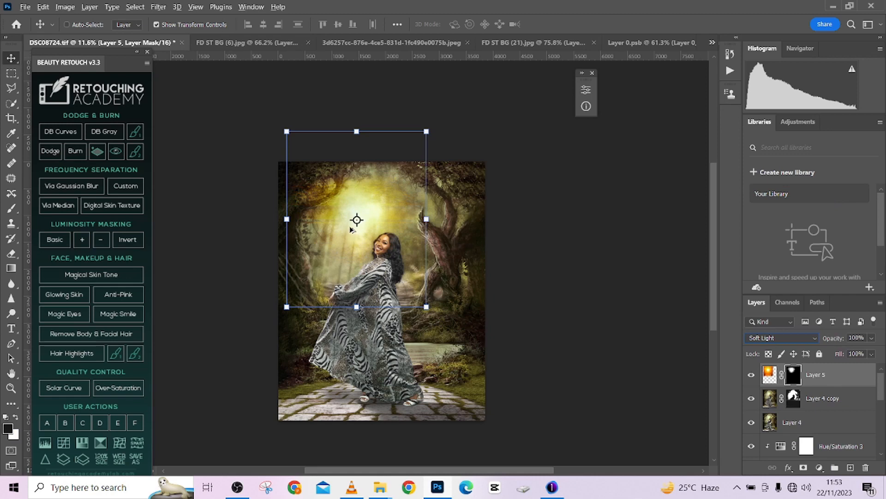
drag(427, 307, 386, 292)
click(573, 23)
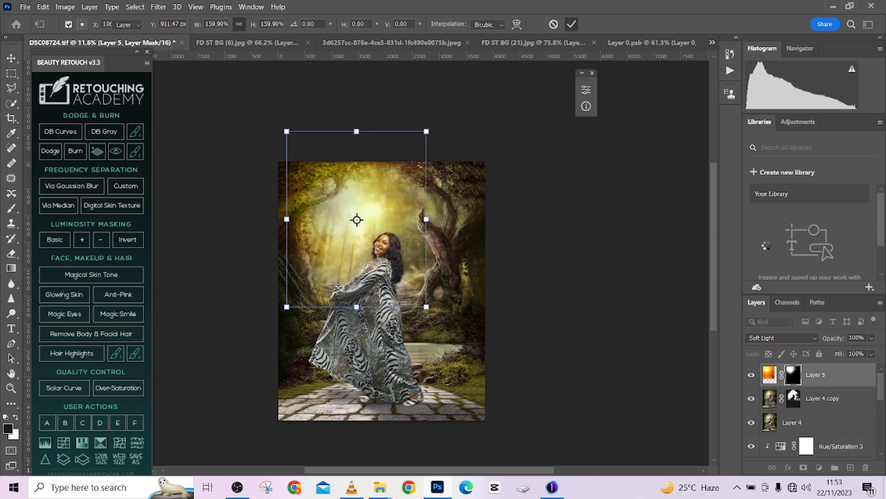
click(872, 338)
drag(855, 352, 843, 352)
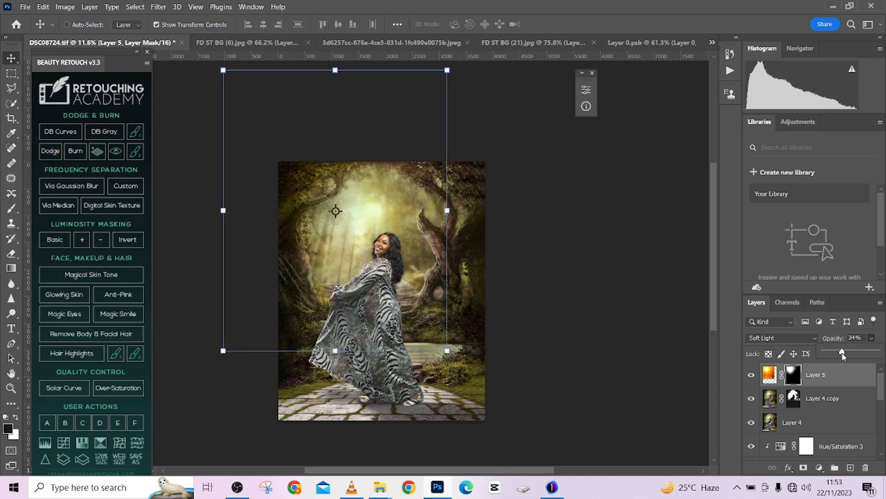
- Compare the image with the sun flare hidden and shown, and reduce Layer 5's fill to 82%
scroll(441, 221, down, 2)
click(12, 73)
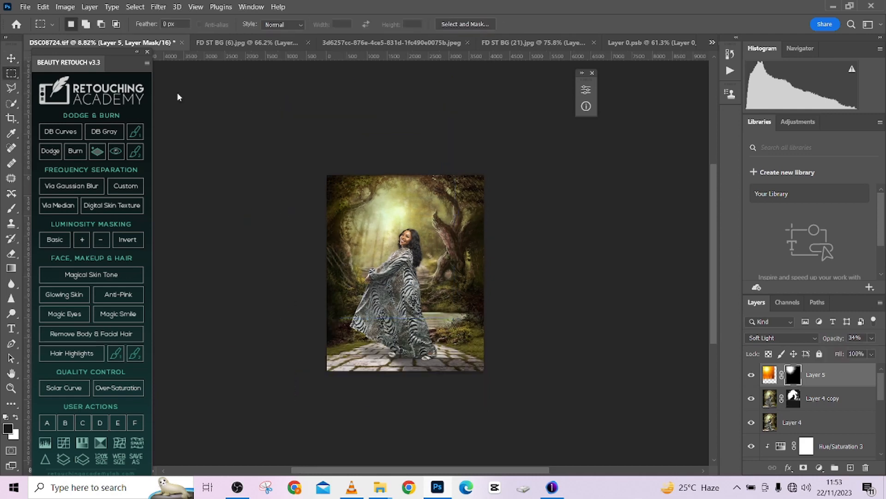
click(752, 375)
click(752, 375)
click(752, 375)
click(751, 375)
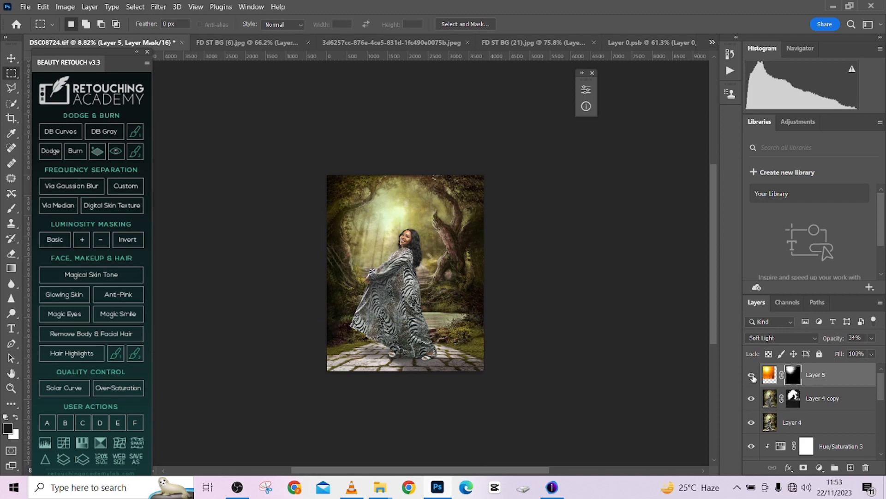
click(872, 354)
scroll(489, 273, up, 3)
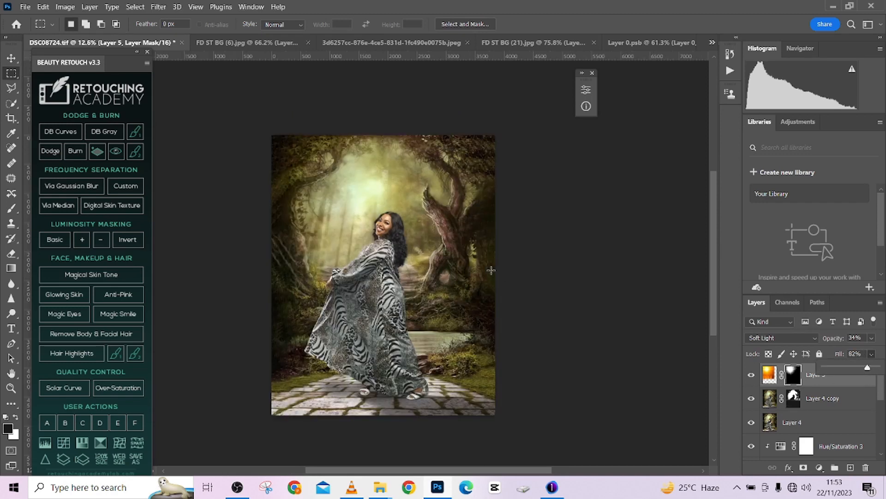
scroll(489, 278, down, 1)
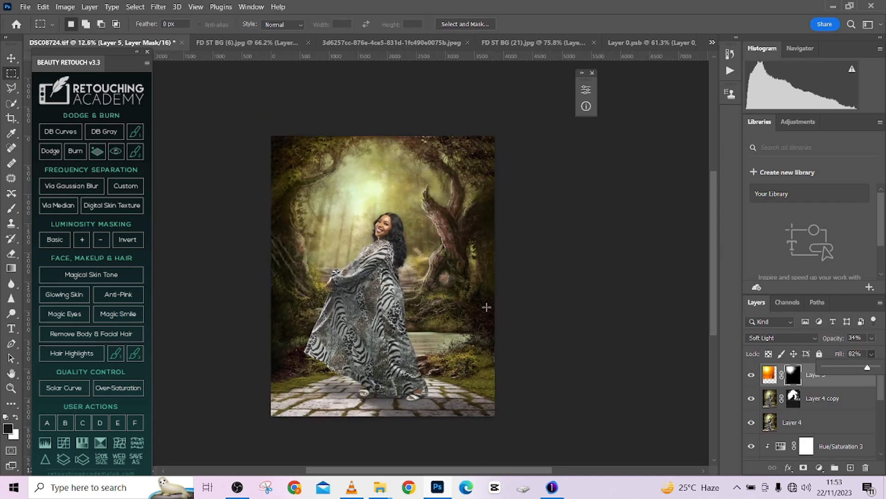
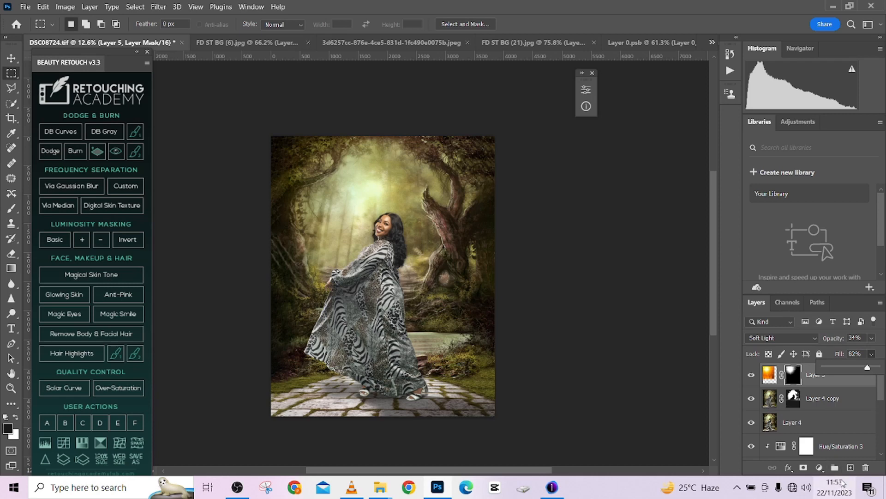
- Add a Color Lookup adjustment layer above the Layer 5 sun flare and load the 3Strip.look 3D LUT
click(820, 467)
click(820, 405)
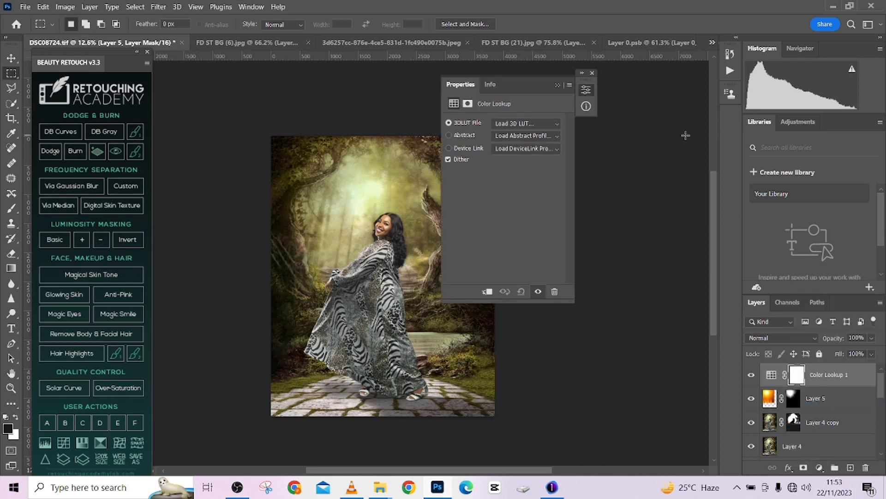
click(521, 123)
click(518, 167)
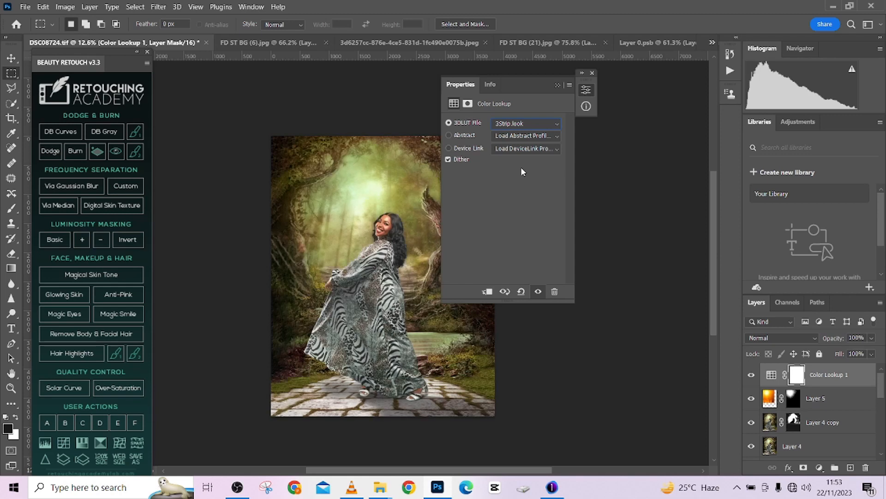
- Try the 3D LUT presets one after another on the color lookup layer, from Candlelight.CUBE through TensionGreen.3DL
key(Down)
key(Down)
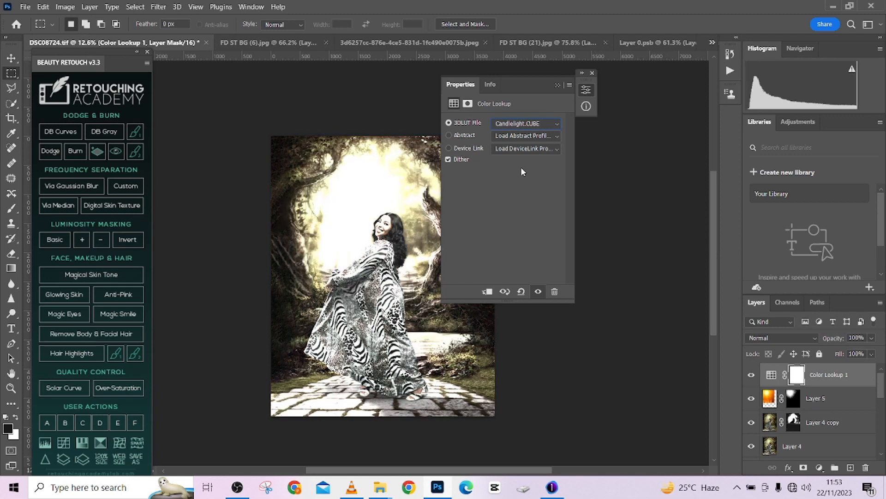
key(Down)
key(Down)
key(Down)
key(Down)
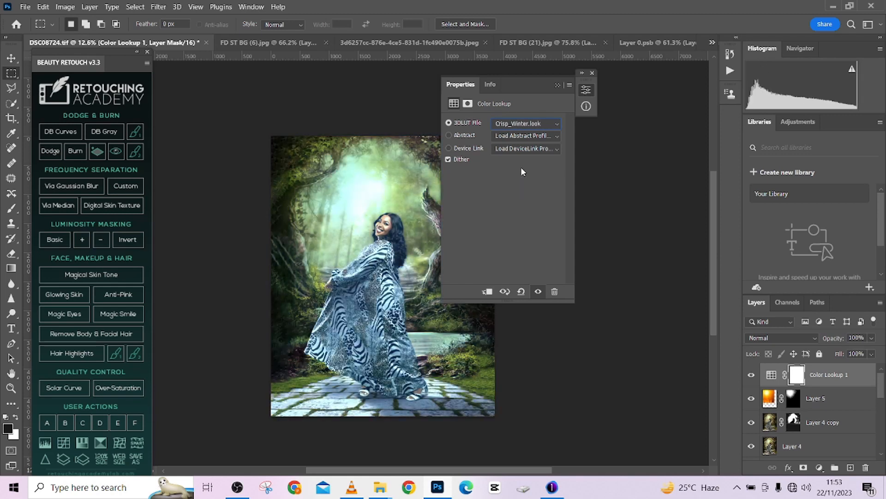
key(Down)
key(Down)
key(Down)
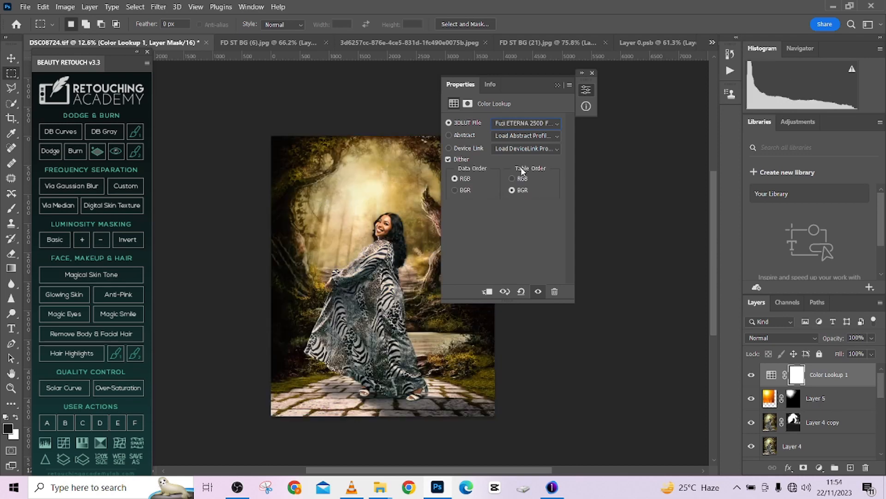
key(Down)
key(Down)
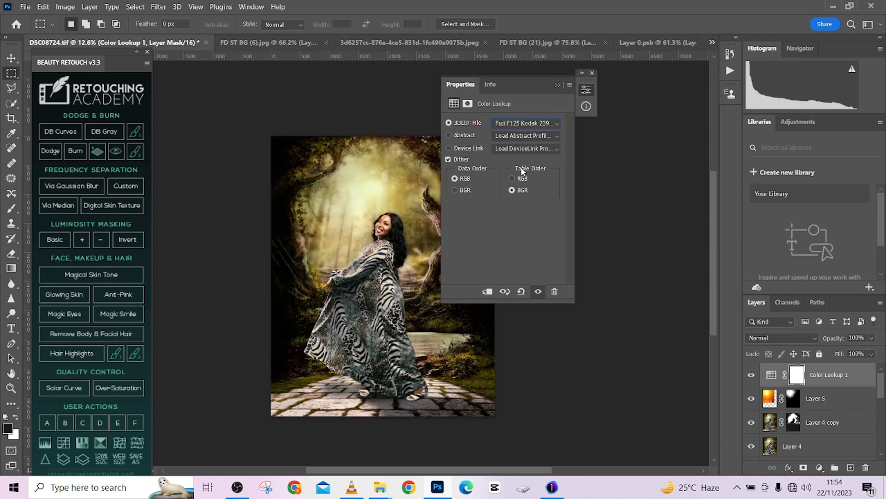
key(Down)
key(Down)
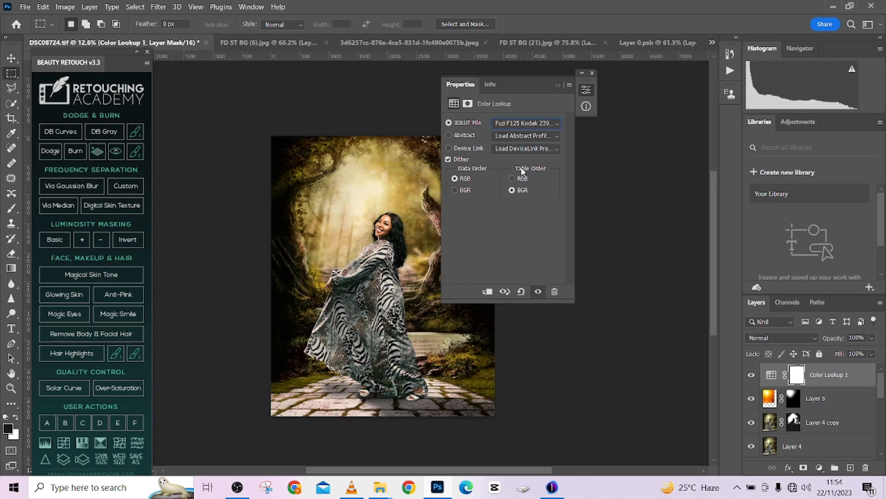
key(Down)
key(Down)
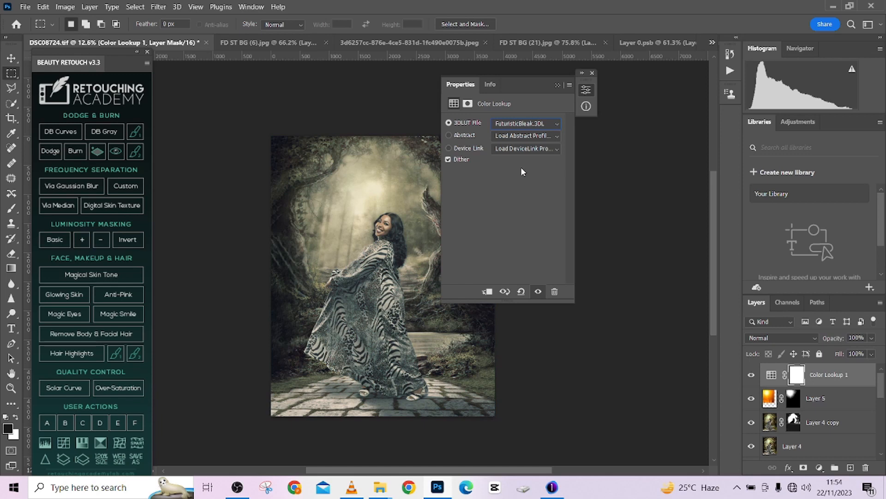
key(Down)
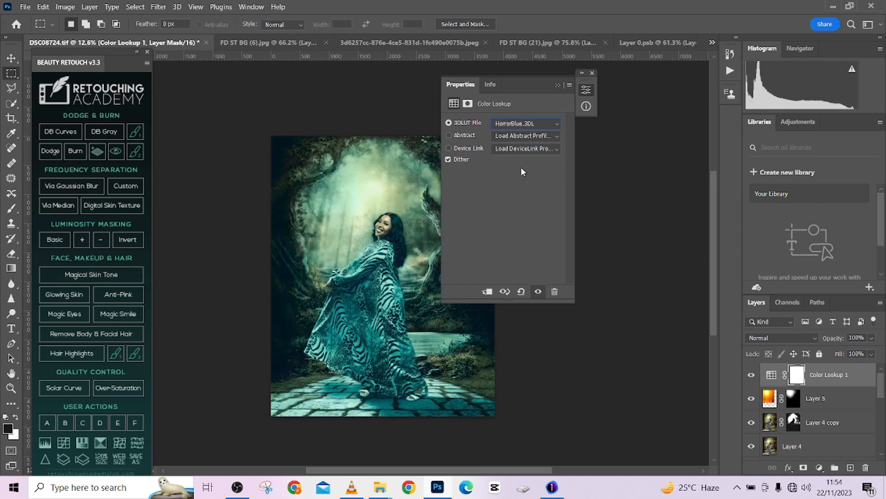
key(Down)
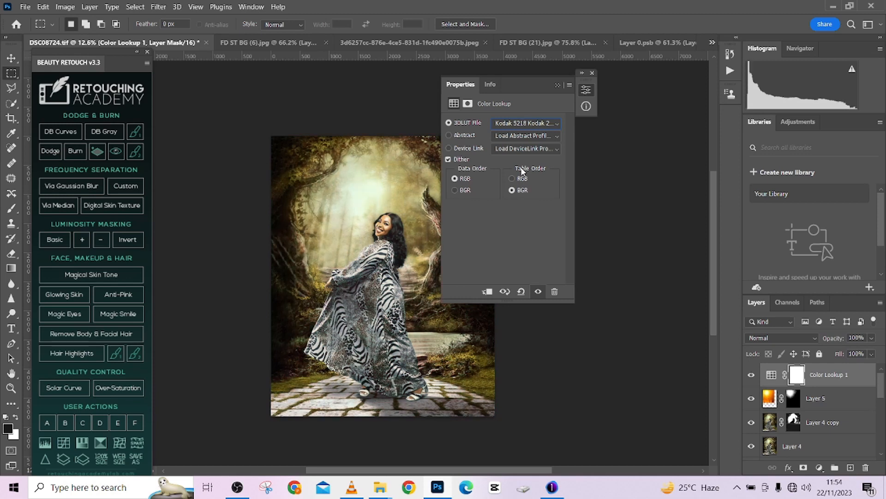
key(Down)
key(Down)
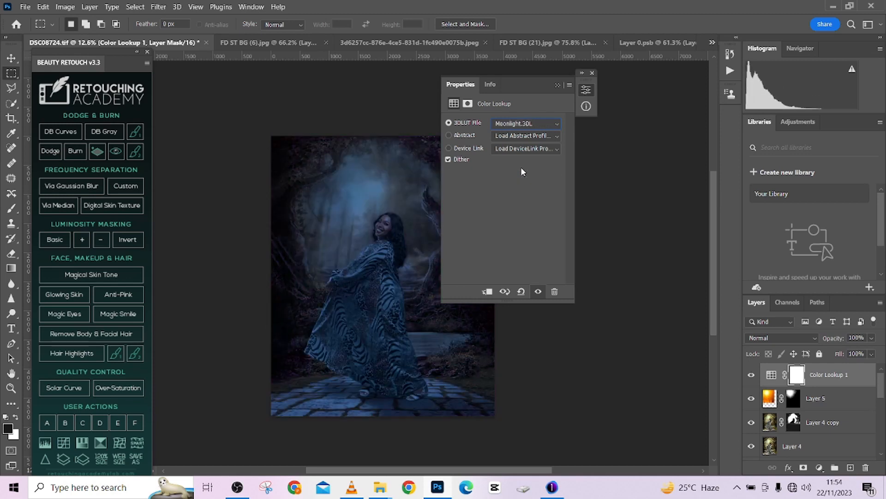
key(Down)
key(Down)
key(Down)
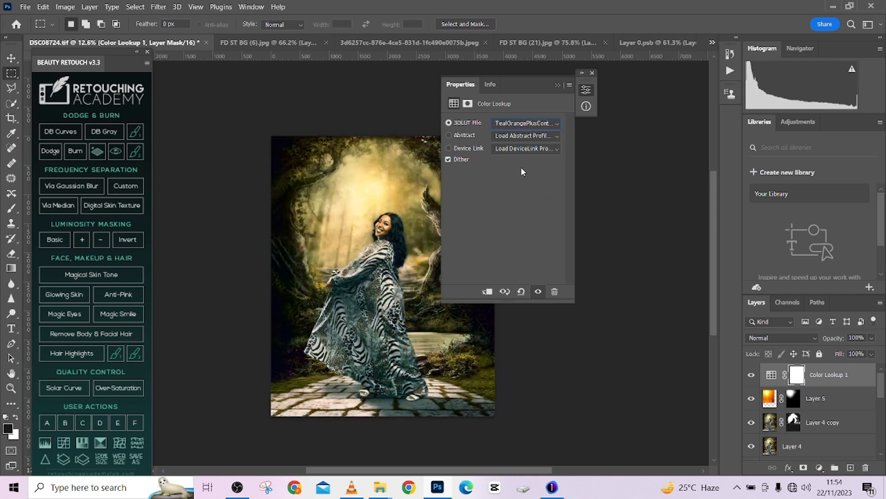
key(Down)
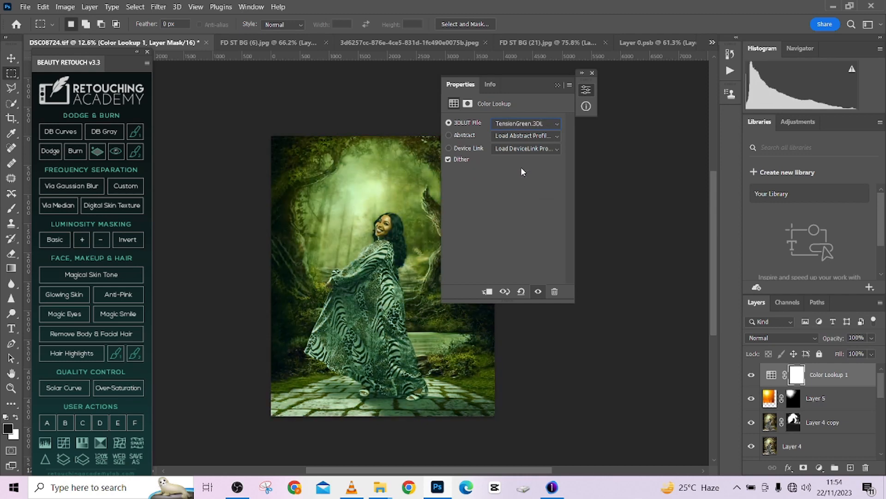
- Go back through the 3D LUT presets, settle on the Fuji REALA 500D Kodak look, and collapse the adjustment's properties
key(Up)
key(Up)
key(Up)
key(Up)
key(Up)
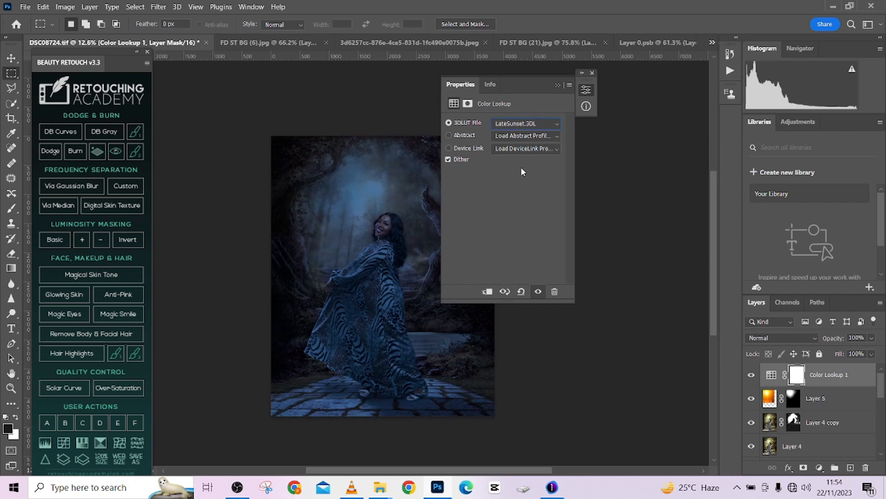
key(Up)
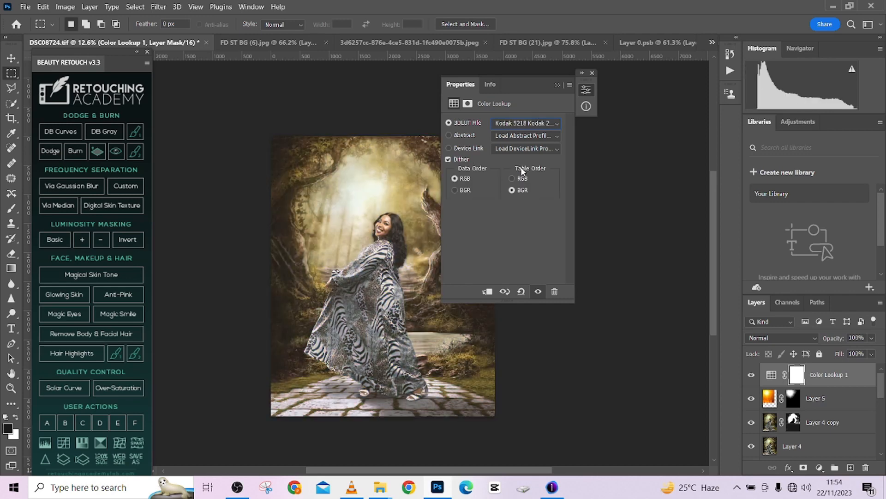
key(Up)
key(Up)
key(Up)
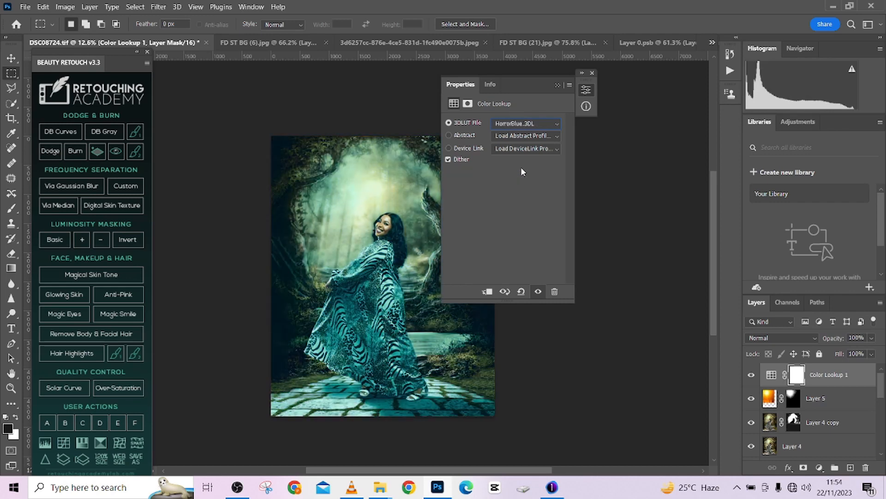
key(Up)
key(Up)
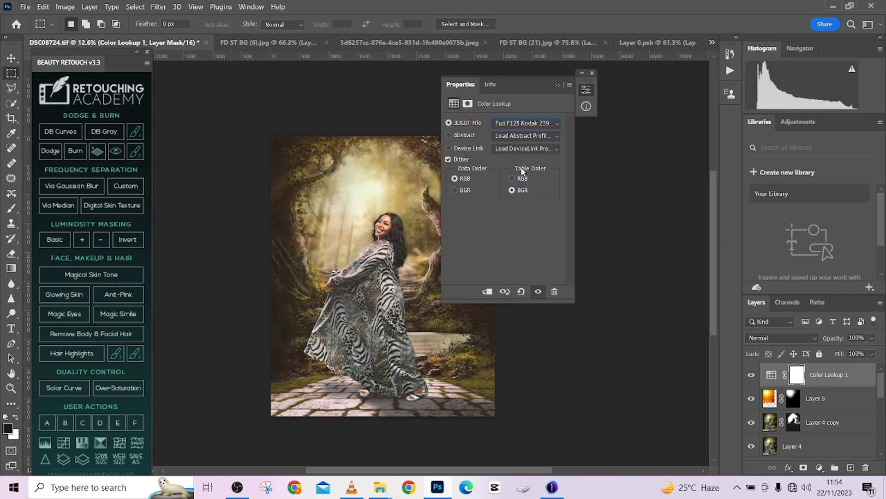
key(Down)
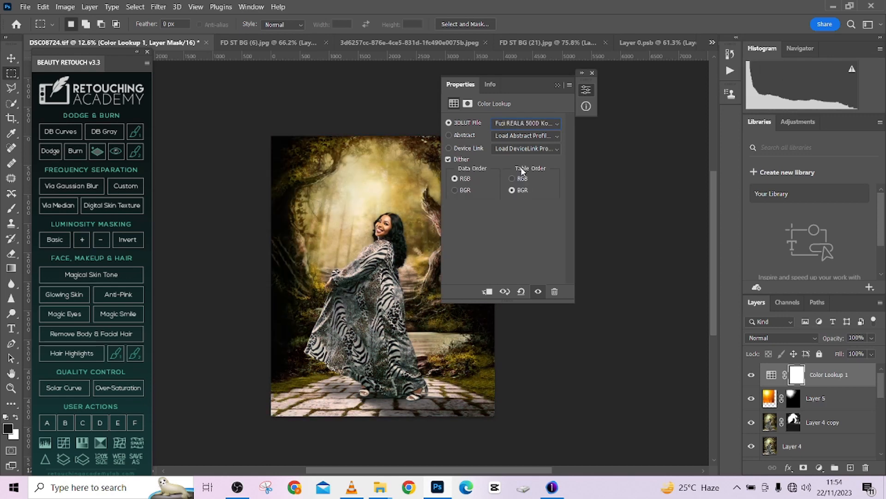
key(Down)
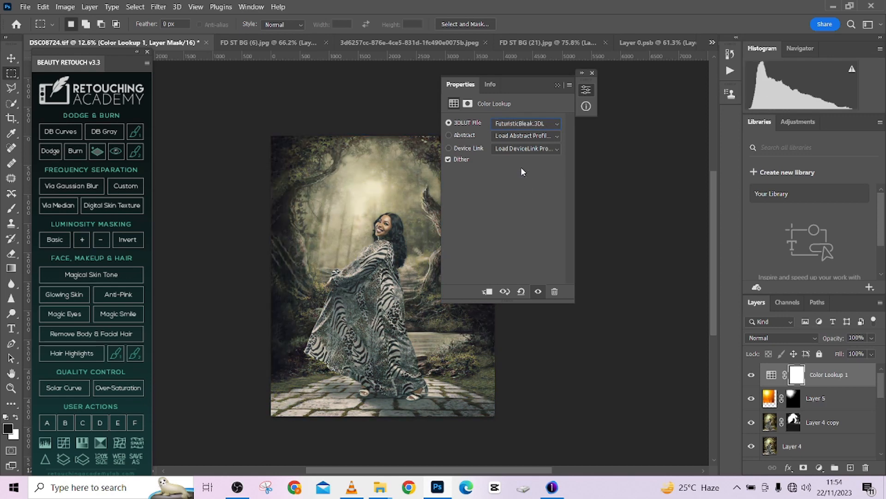
key(Up)
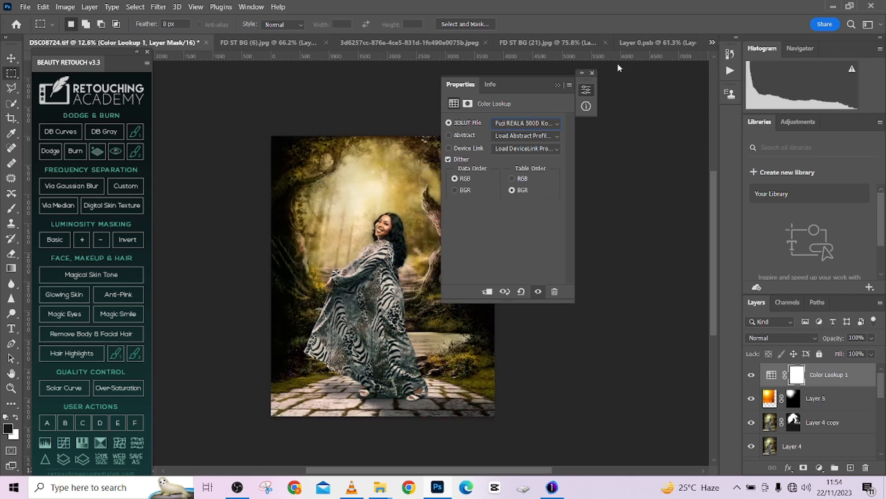
click(559, 85)
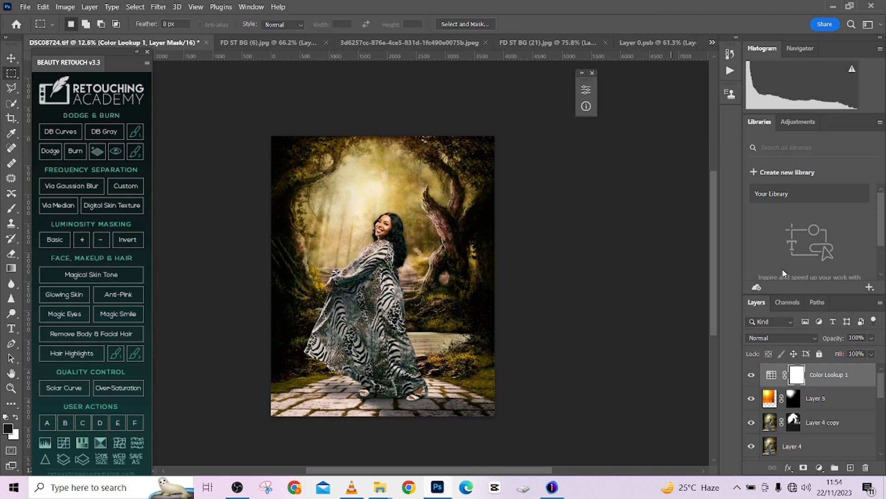
- Reduce Color Lookup 1's fill to 26%, comparing the image with the layer hidden and shown
click(875, 356)
drag(850, 365, 843, 374)
click(753, 379)
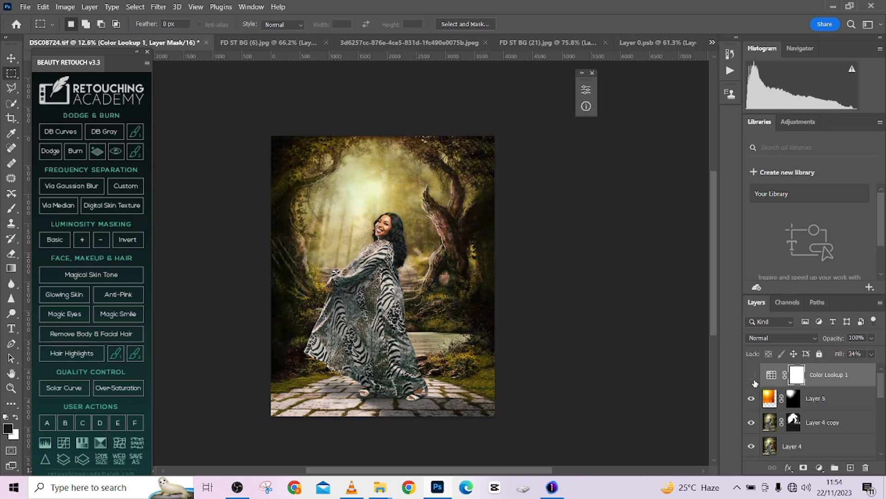
click(752, 378)
click(871, 355)
drag(839, 368, 839, 369)
click(750, 374)
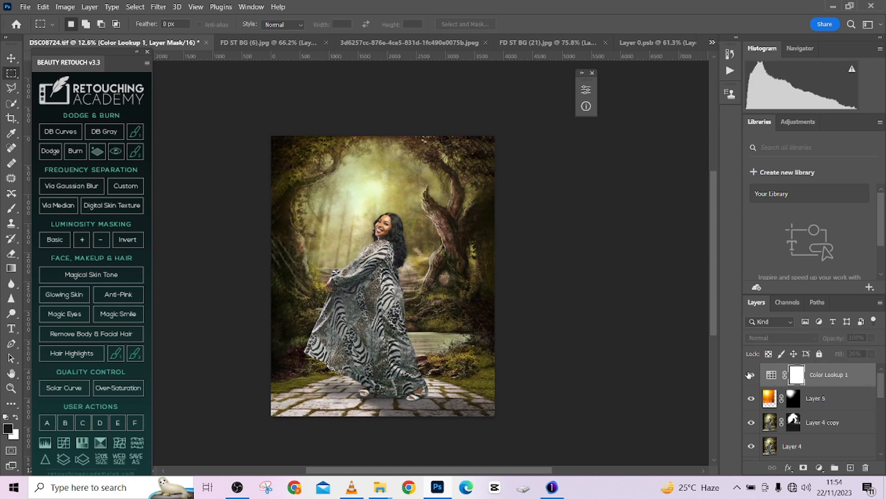
click(751, 375)
- Add a Photo Filter adjustment layer on top of the stack using Cooling Filter (80)
click(820, 468)
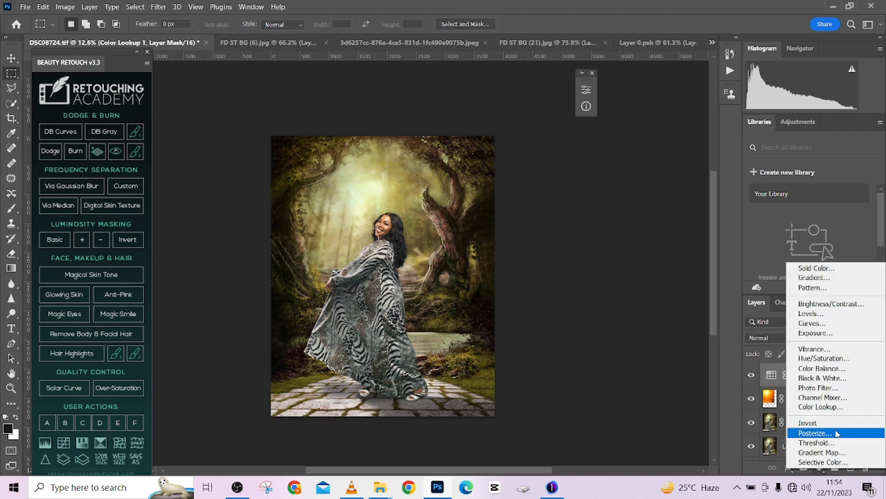
click(815, 387)
drag(511, 92, 602, 92)
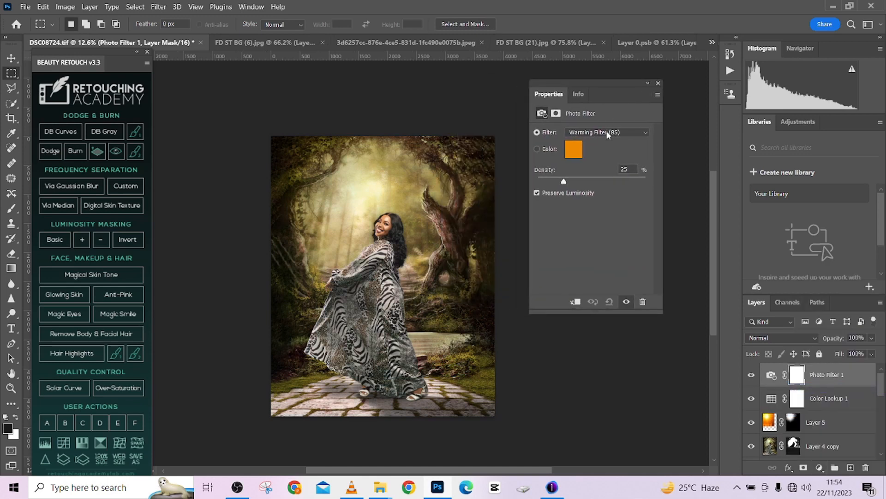
click(607, 133)
click(589, 172)
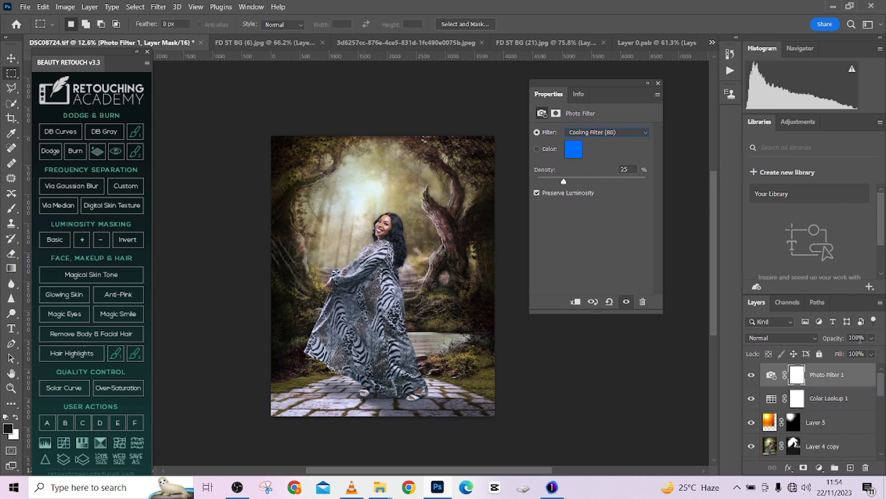
- Lower Photo Filter 1's opacity to 78% and inspect the toned composite up close
click(871, 354)
drag(868, 351, 866, 352)
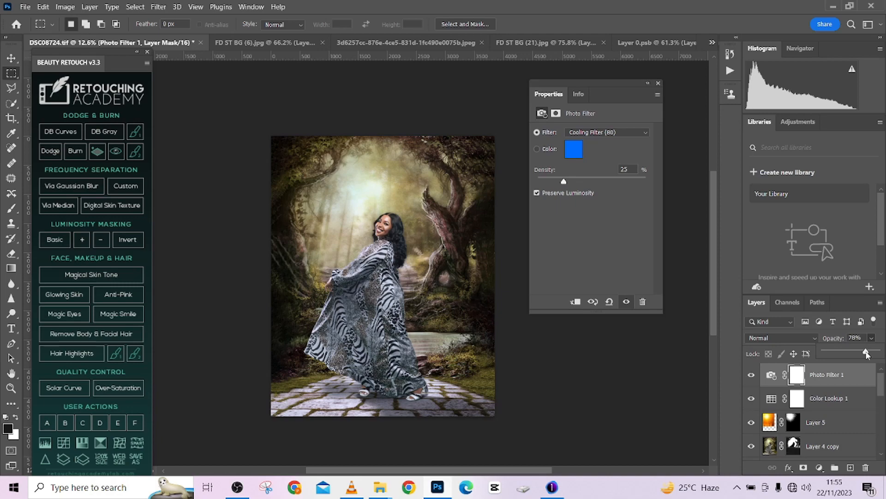
click(648, 83)
scroll(363, 189, up, 3)
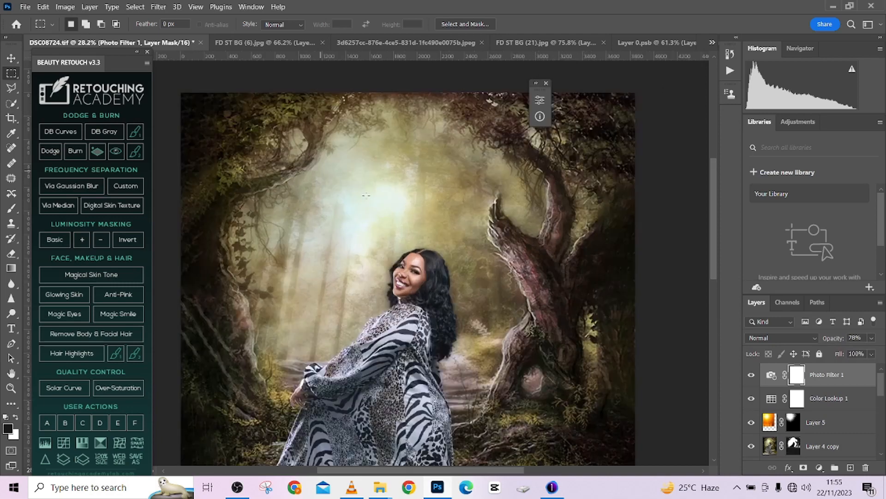
scroll(366, 196, down, 3)
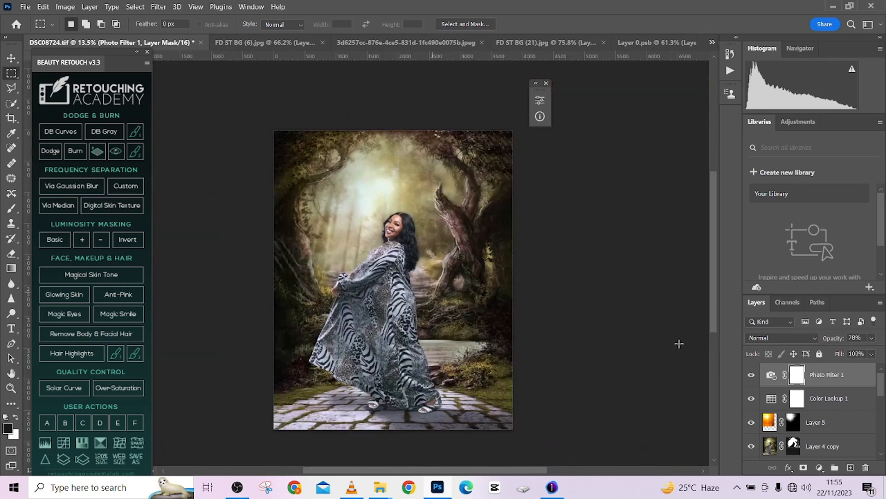
- Lower the opacity of the Color Lookup 1 layer to 80%
scroll(832, 393, down, 2)
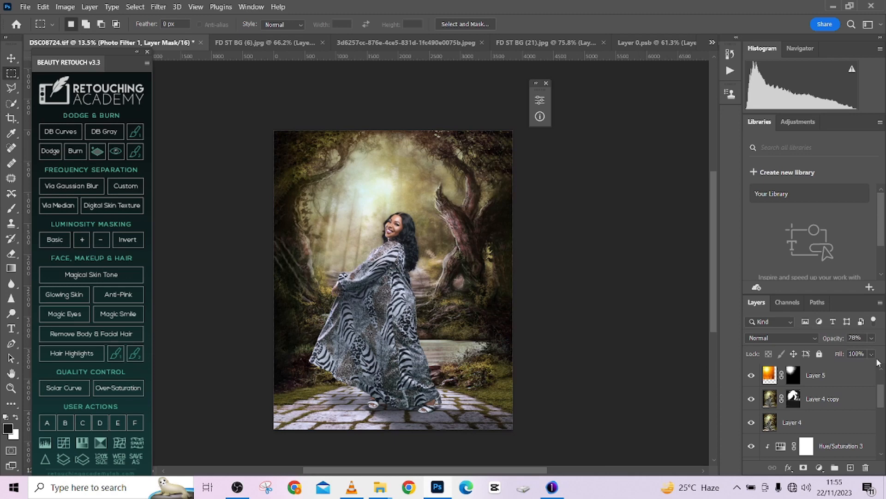
scroll(878, 362, up, 2)
key(alt+bracketleft)
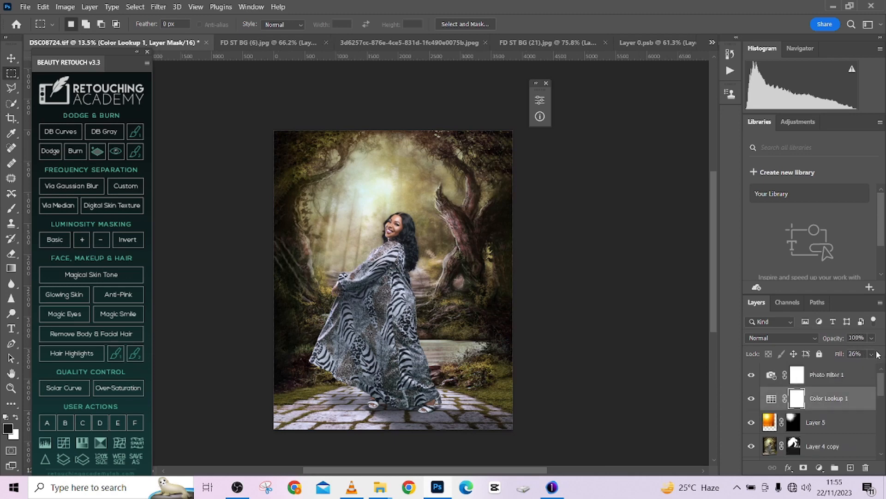
click(871, 338)
drag(879, 351, 867, 350)
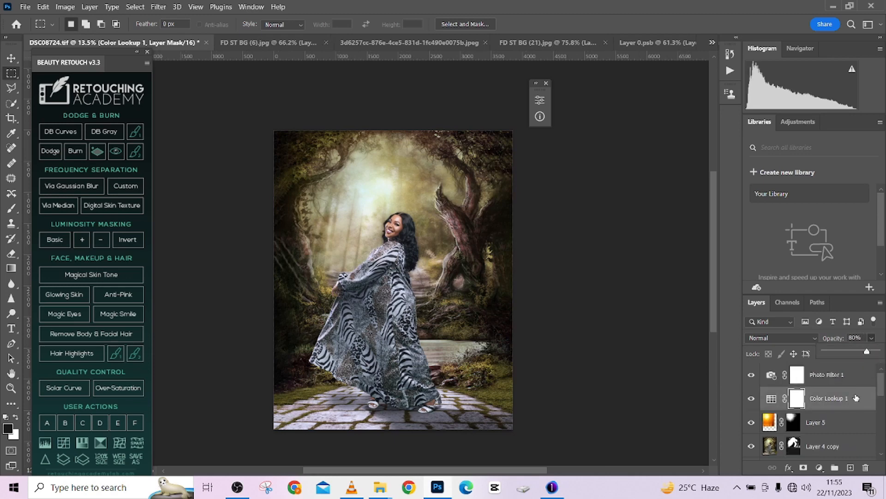
- Look through the lower layers and reselect the Photo Filter 1 layer at the head of the stack
scroll(829, 439, down, 5)
right_click(835, 459)
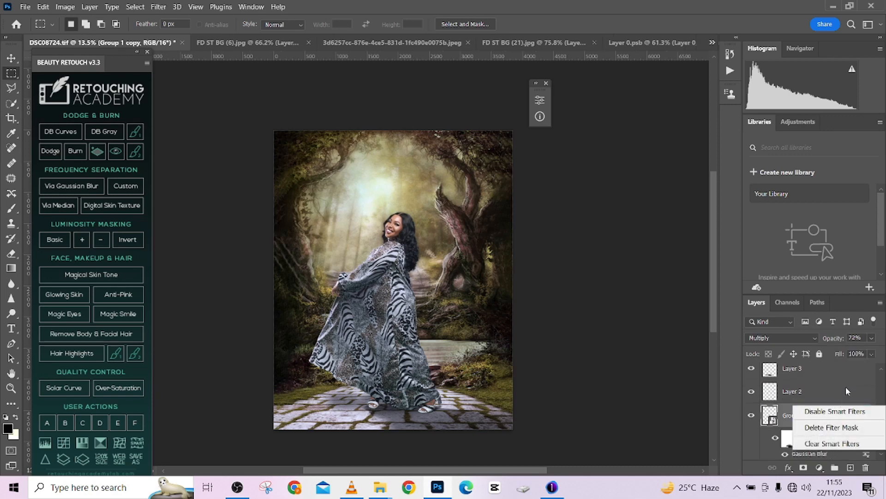
click(881, 384)
scroll(879, 374, up, 5)
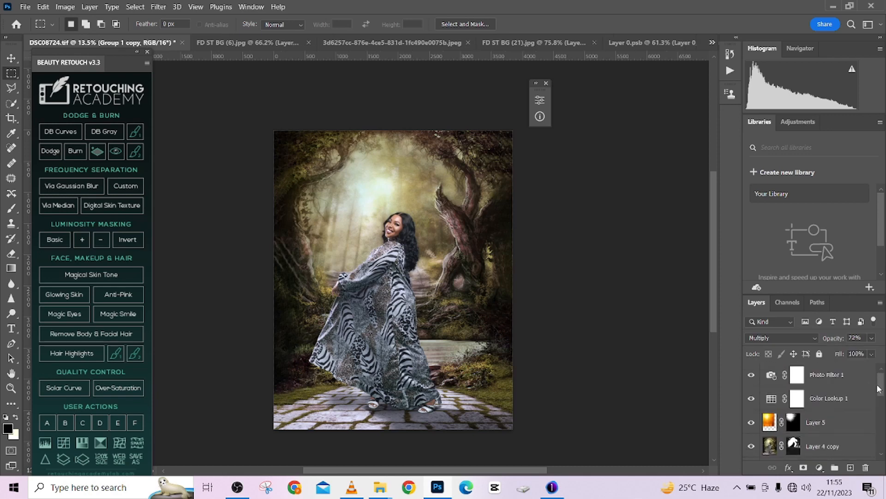
click(853, 378)
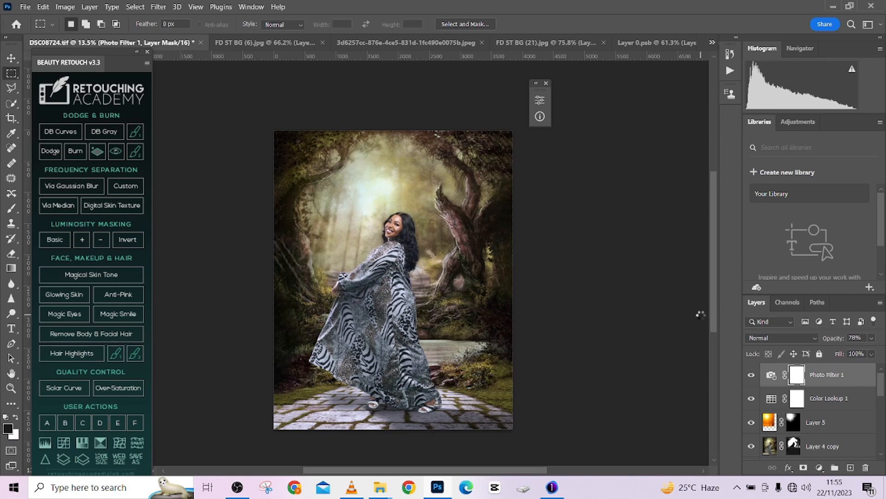
- Stamp all visible layers into a new top layer and open it in the Camera Raw Filter
key(ctrl+shift+alt+e)
click(159, 6)
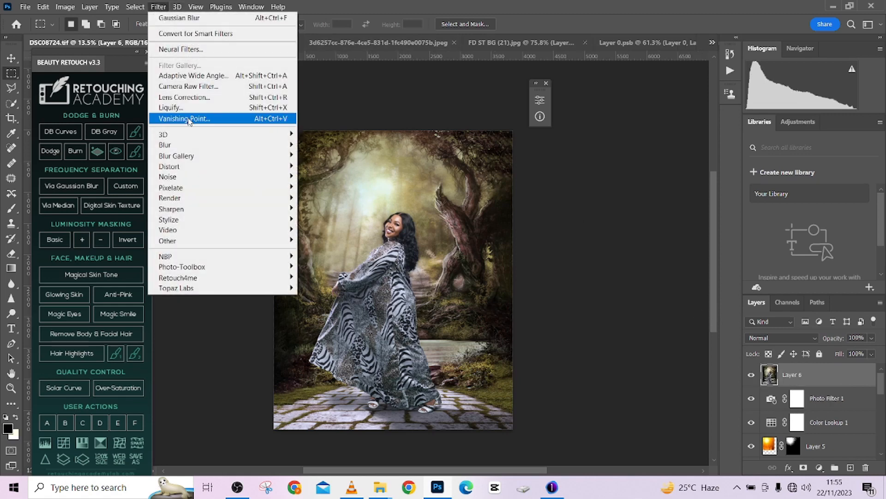
click(180, 88)
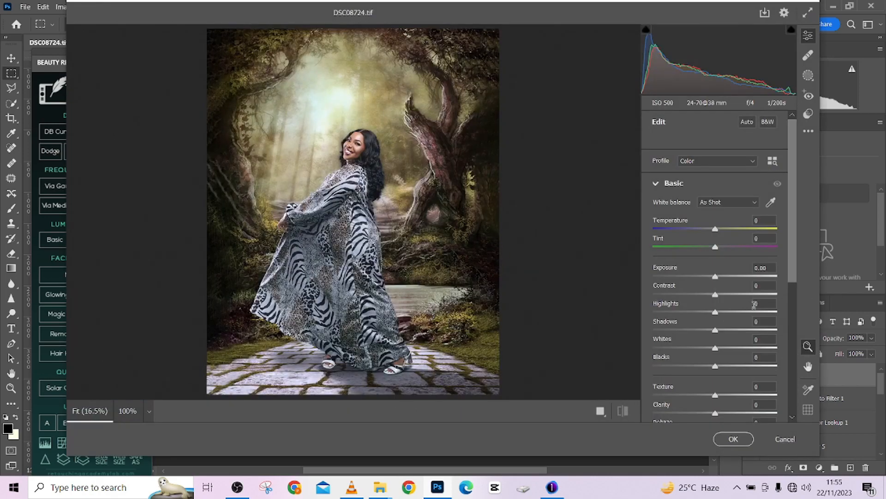
- Set the Effects vignetting to -81 and expand its detailed vignette options
scroll(745, 333, down, 5)
click(657, 387)
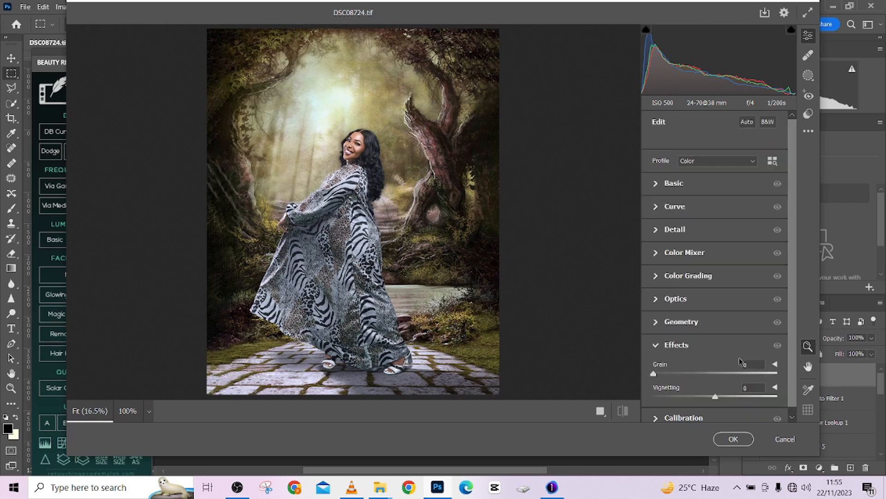
drag(683, 399, 663, 400)
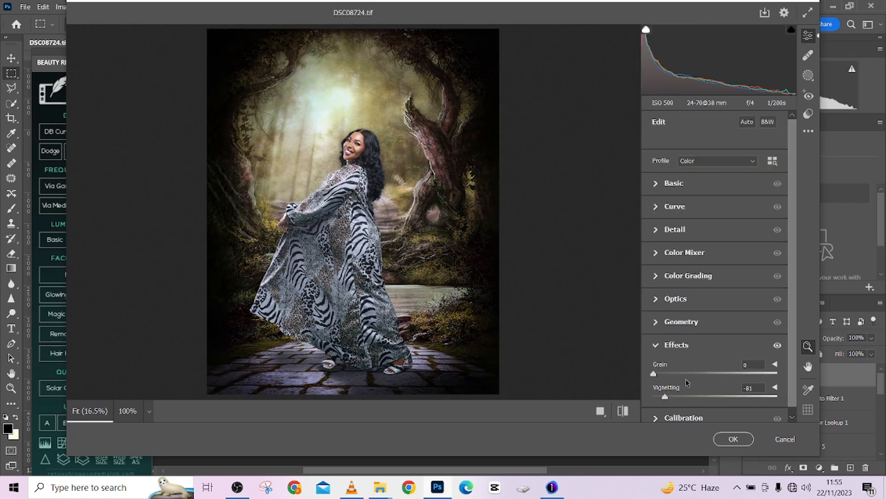
scroll(690, 369, down, 1)
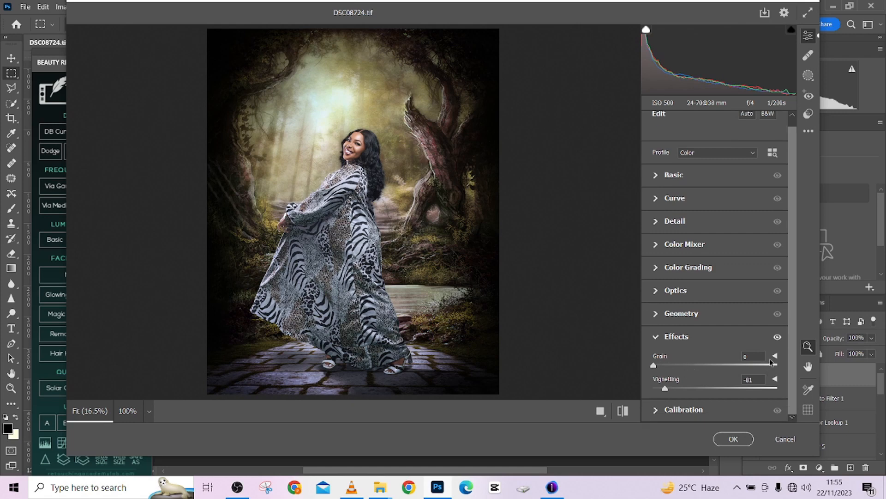
click(775, 379)
scroll(748, 365, down, 5)
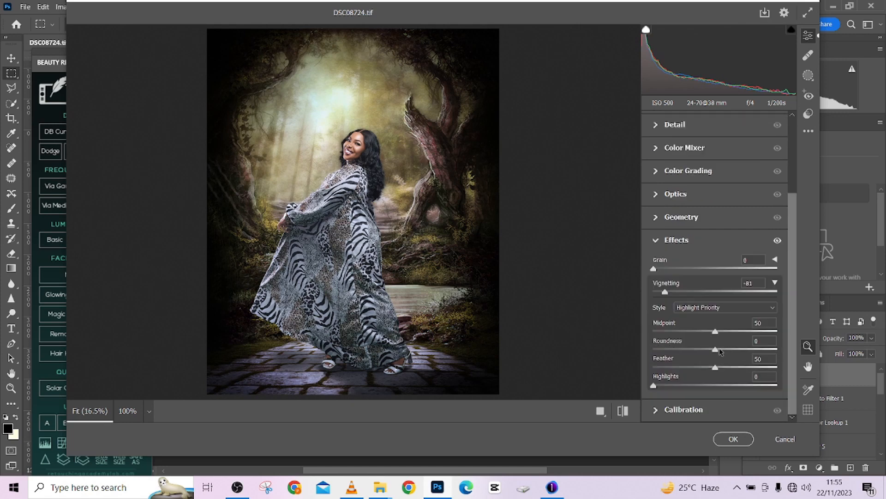
- Refine the vignette to an amount of -42 with a midpoint of 43
drag(693, 331, 663, 332)
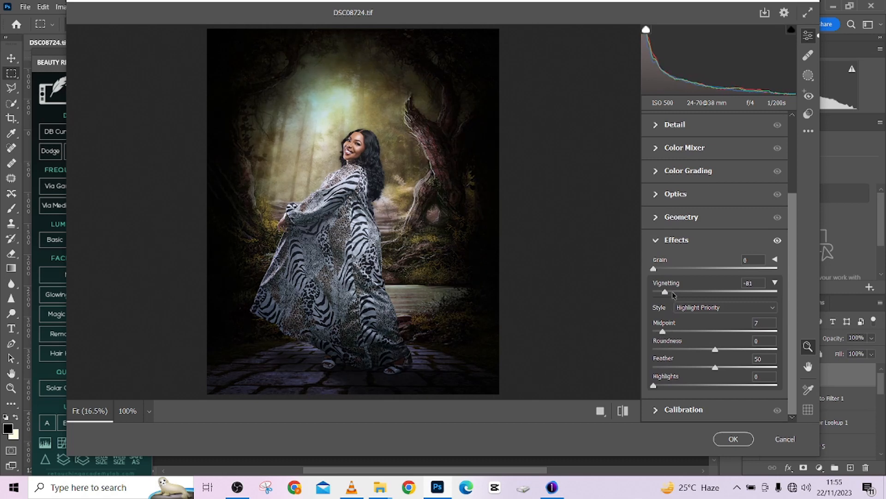
mouse_move(672, 292)
mouse_down()
mouse_move(694, 296)
mouse_move(684, 296)
mouse_up()
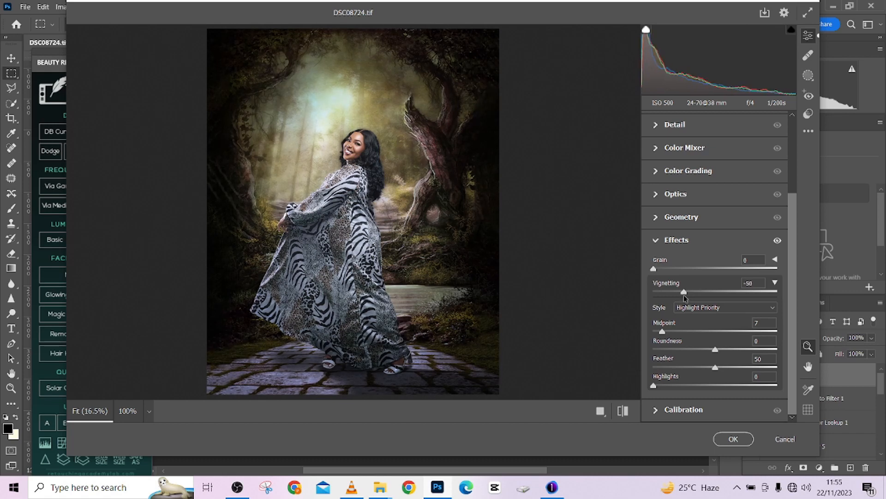
drag(667, 333, 707, 330)
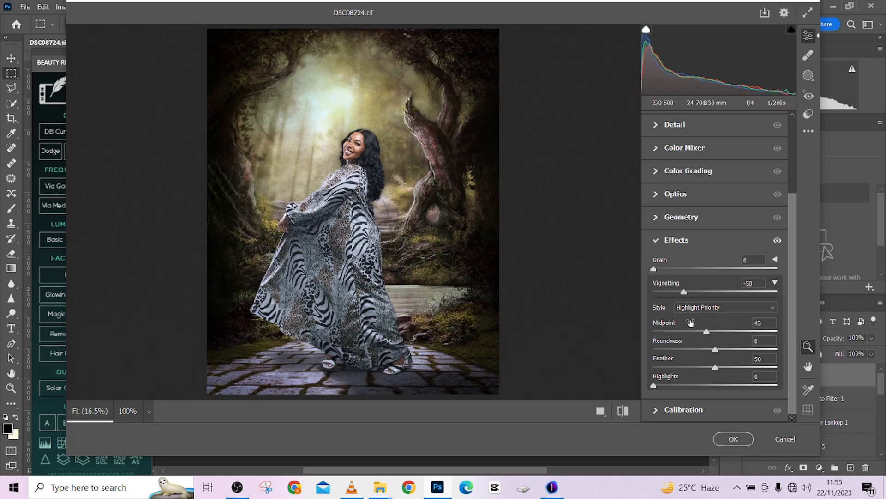
drag(682, 293, 679, 297)
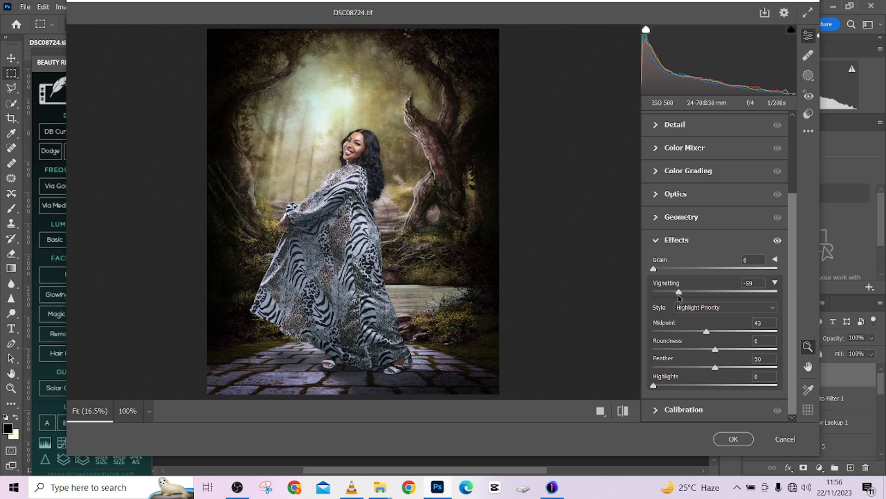
mouse_move(679, 293)
mouse_down()
mouse_move(669, 294)
mouse_move(694, 293)
mouse_move(687, 308)
mouse_up()
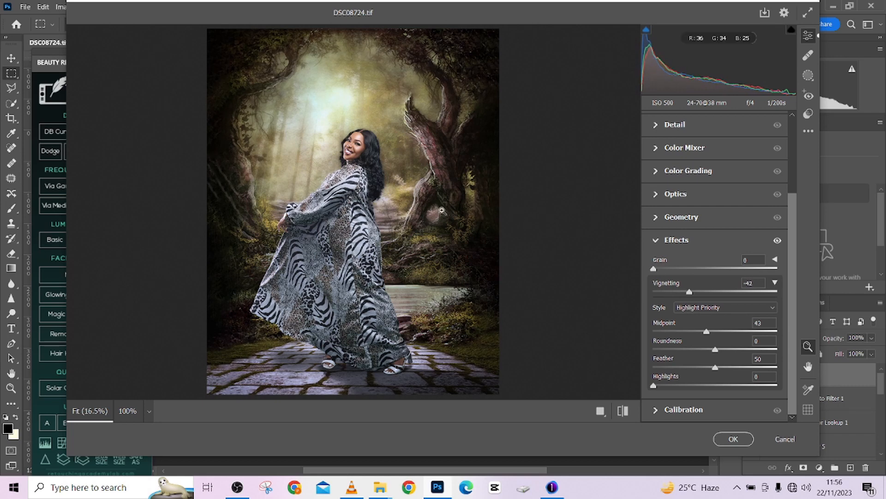
scroll(377, 206, down, 1)
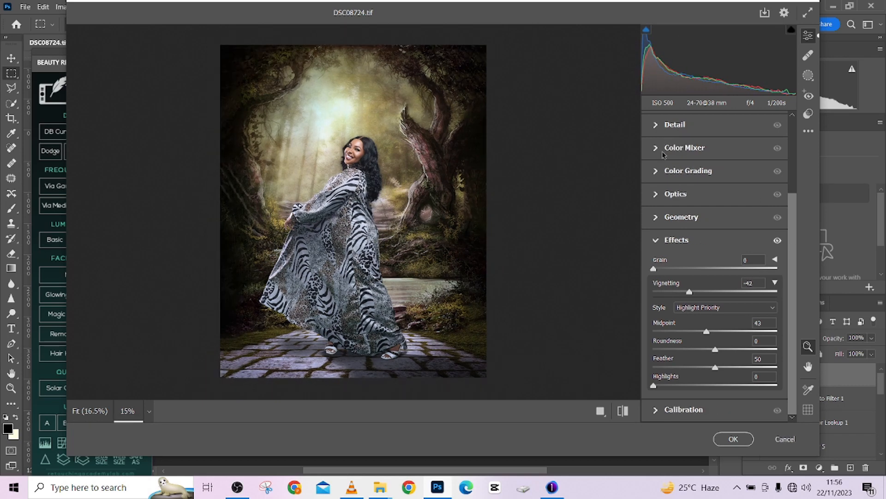
- Set the Basic adjustments to Highlights -21, Shadows +19 and Dehaze +6
scroll(692, 159, up, 3)
click(657, 184)
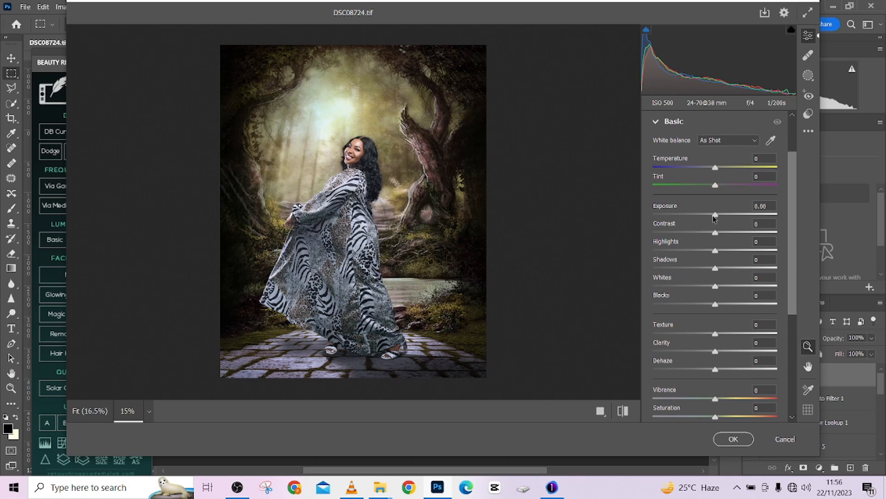
drag(717, 214, 718, 216)
drag(715, 250, 700, 239)
drag(715, 269, 728, 278)
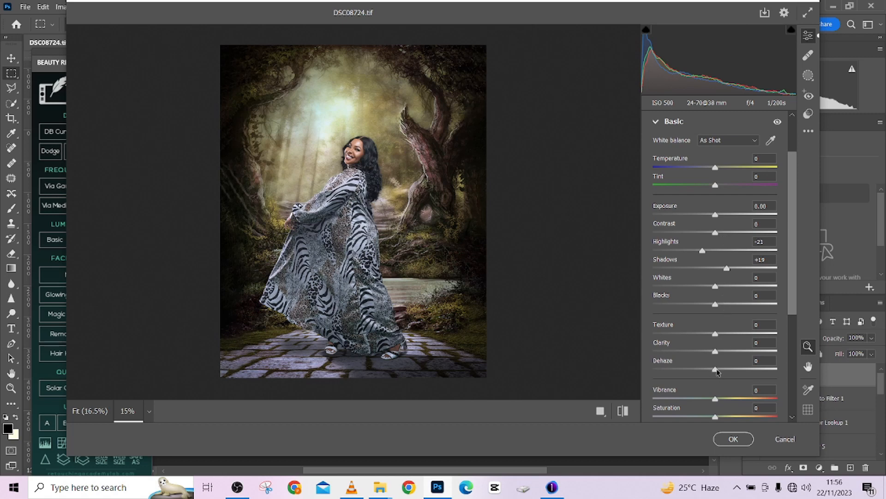
mouse_move(717, 370)
mouse_down()
mouse_move(703, 372)
mouse_move(721, 379)
mouse_up()
- Compare the composite before and after the Camera Raw adjustments and apply them to the stamped layer
click(622, 412)
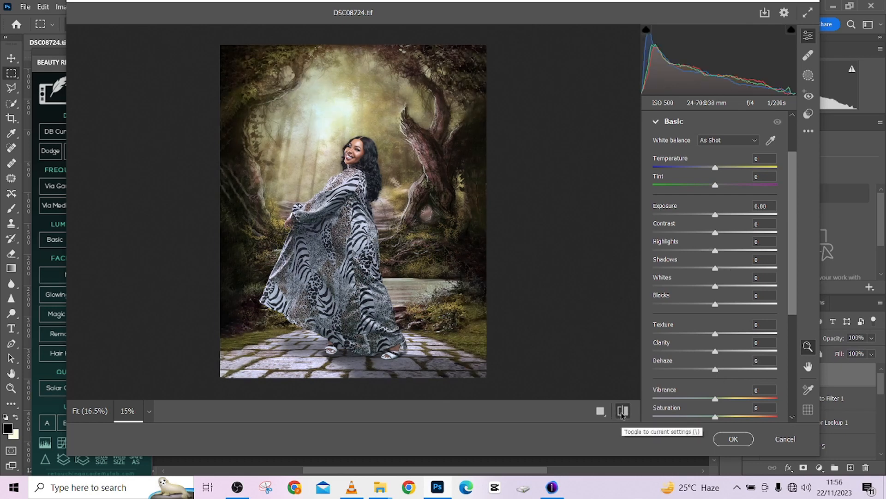
click(622, 412)
click(622, 412)
click(622, 412)
click(622, 413)
click(622, 413)
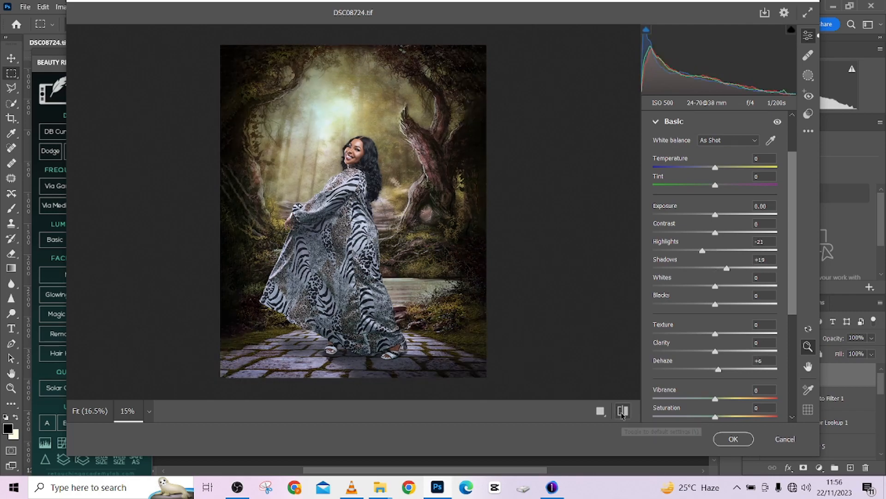
click(733, 443)
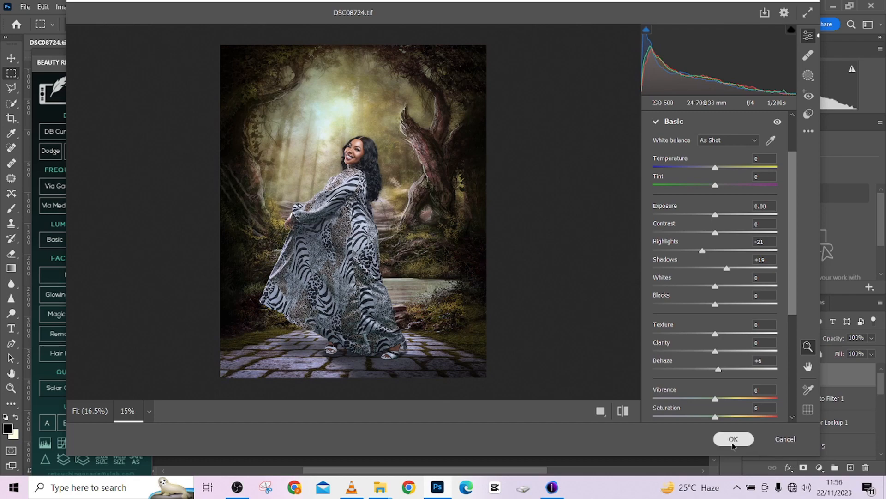